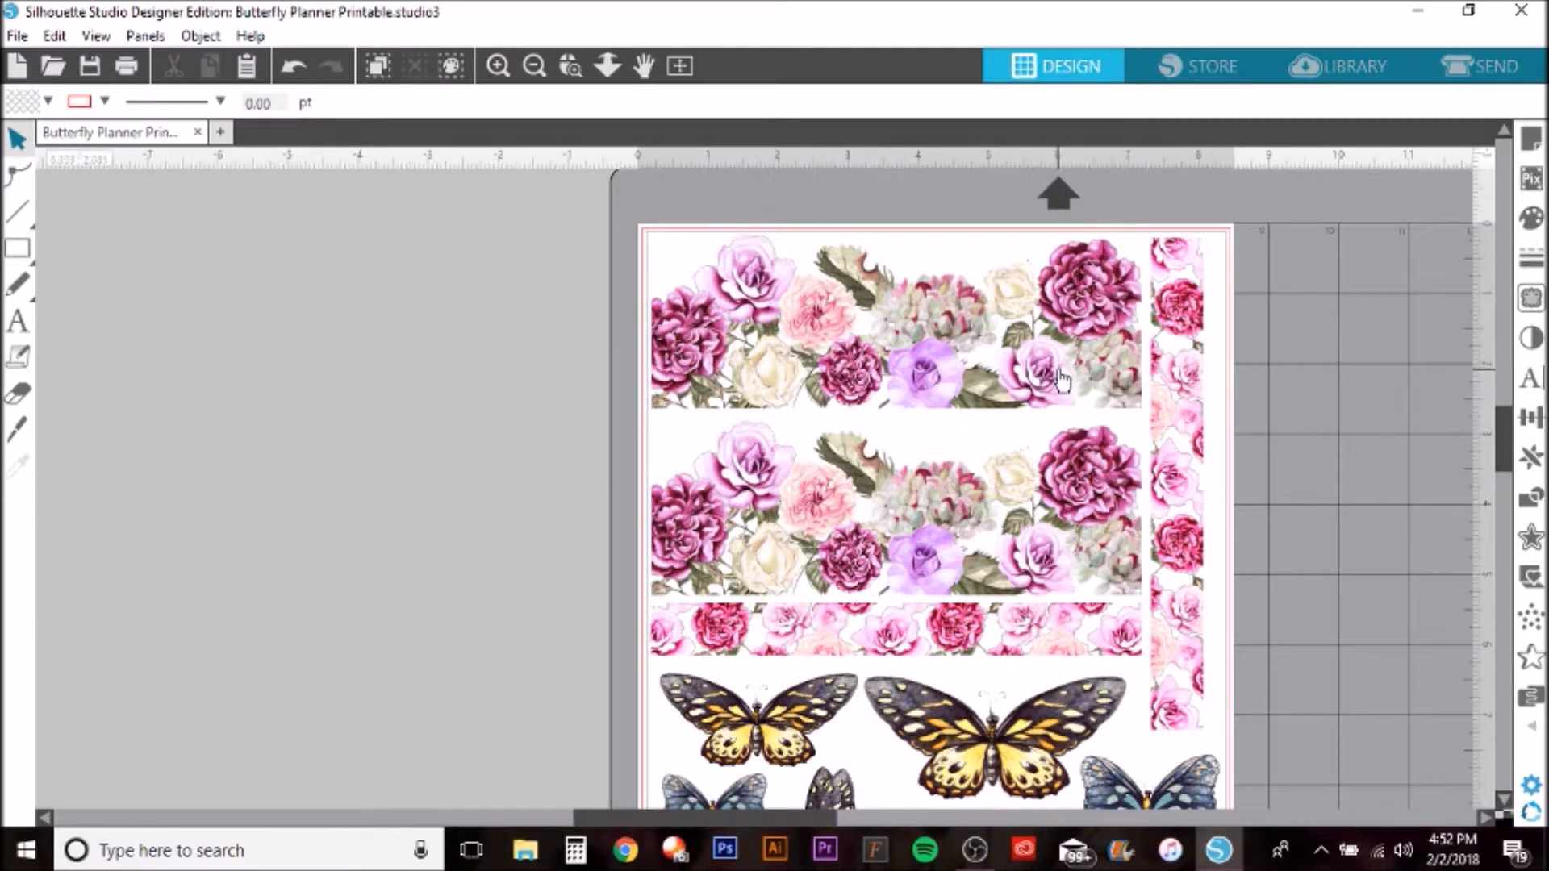
- Create a new blank document and turn off the display of its cut border
{"action": "scroll", "coordinate": [1176, 449], "scroll_direction": "down", "scroll_amount": 2}
{"action": "scroll", "coordinate": [874, 419], "scroll_direction": "down", "scroll_amount": 2}
{"action": "scroll", "coordinate": [950, 484], "scroll_direction": "up", "scroll_amount": 2}
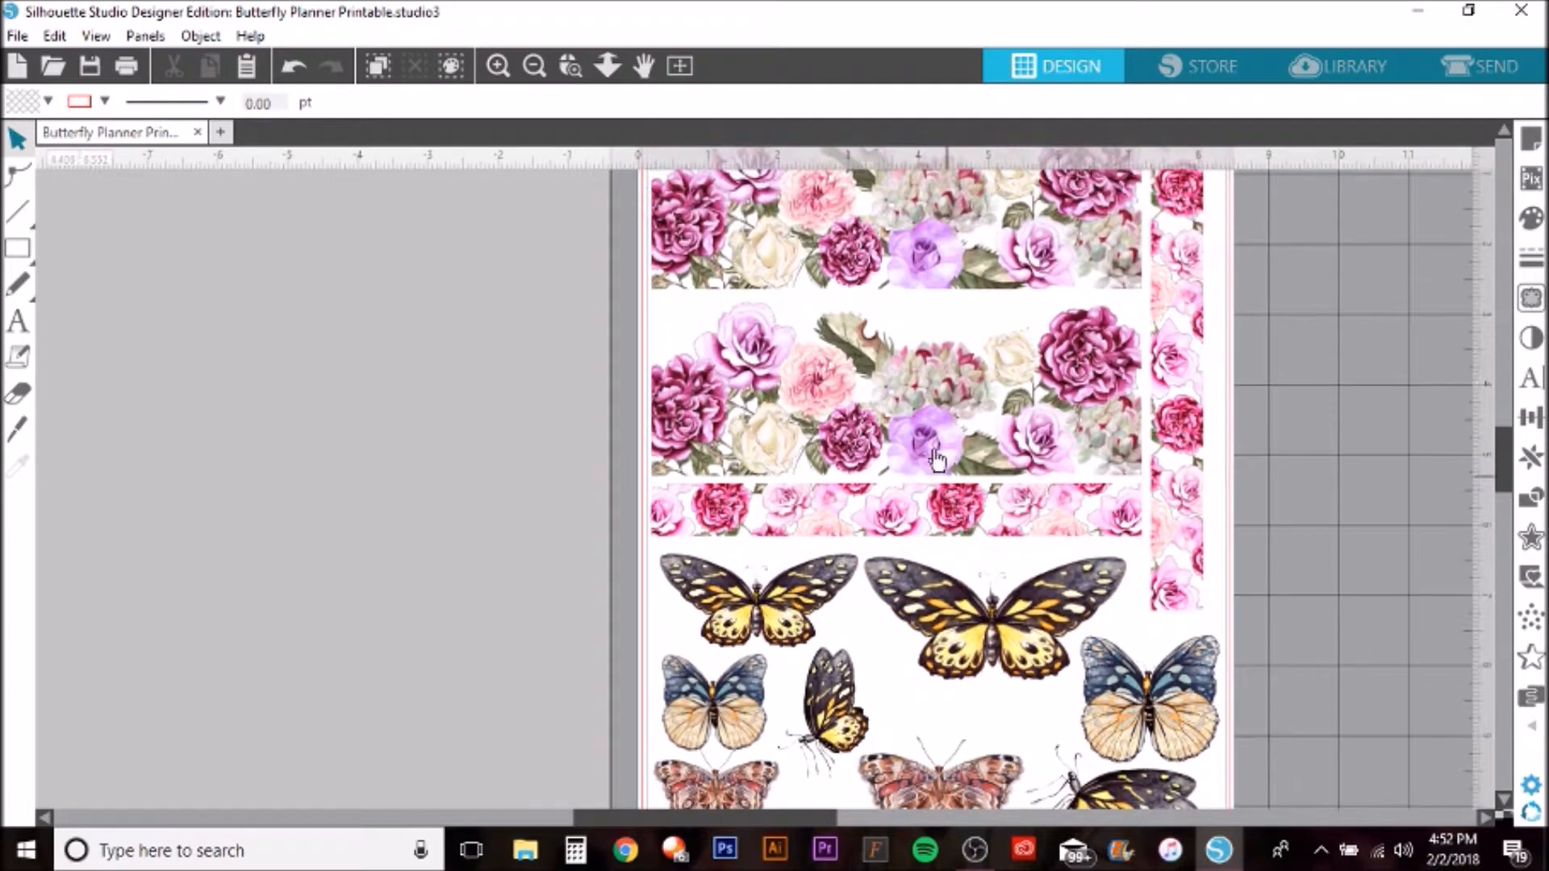
{"action": "left_click", "coordinate": [17, 66]}
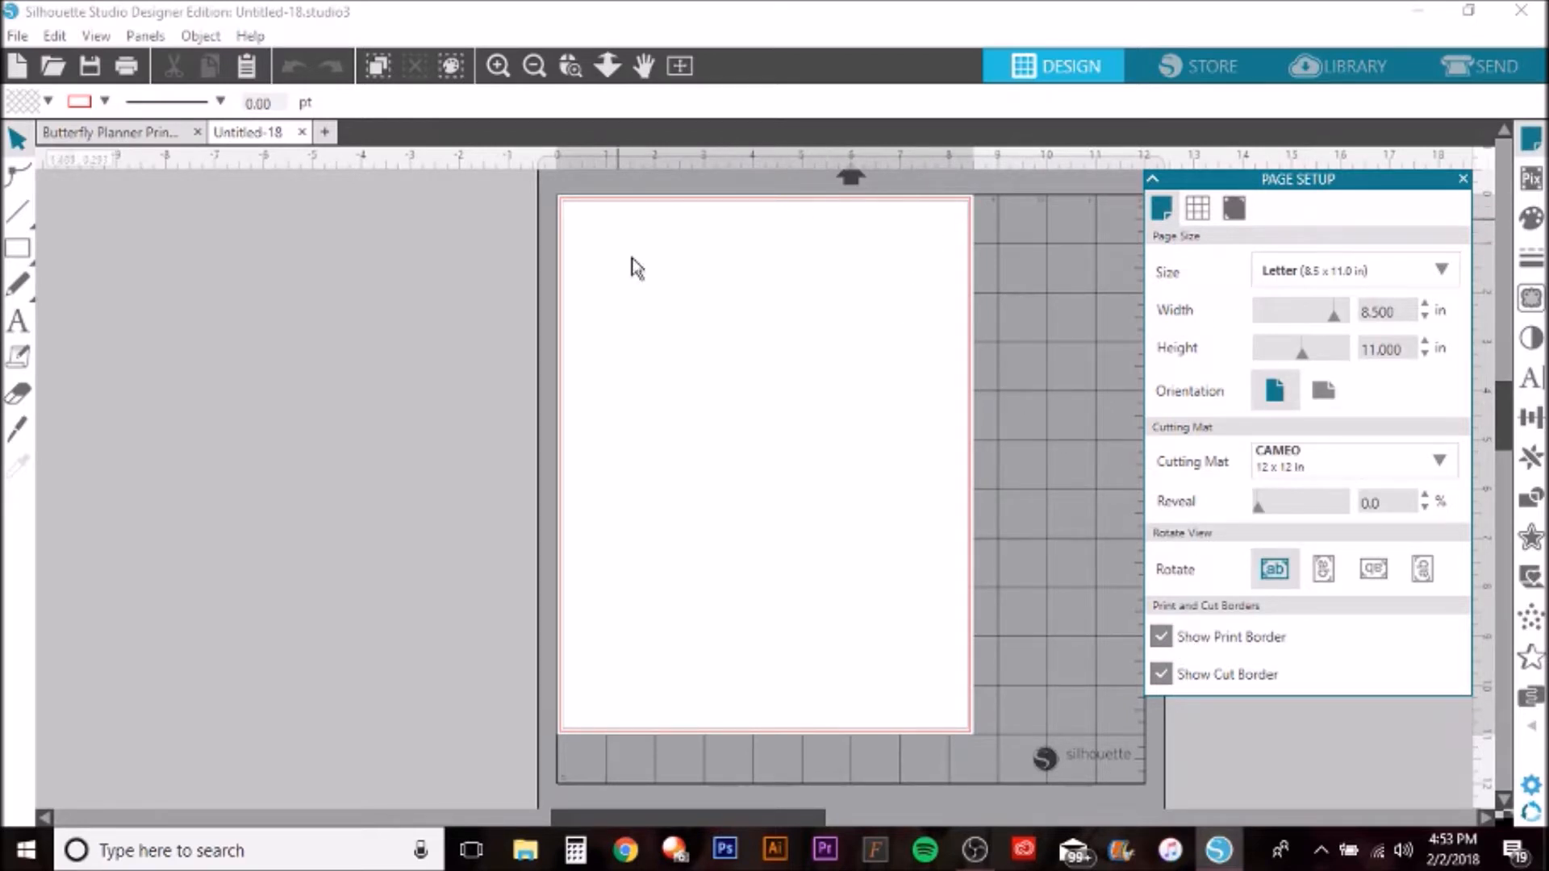
{"action": "left_click", "coordinate": [1167, 676]}
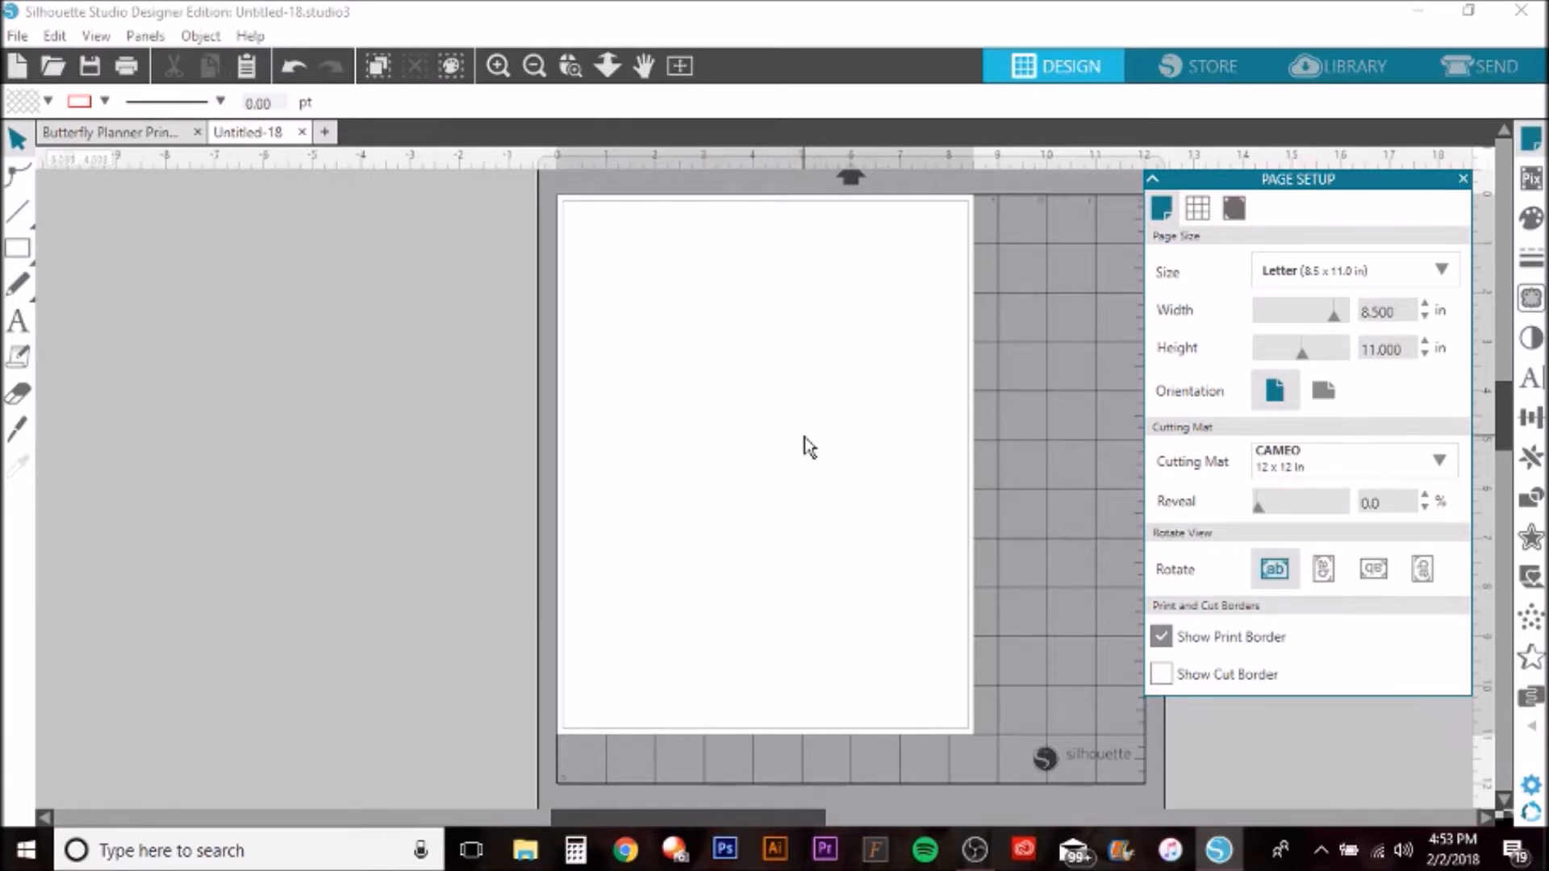
- Merge hydrangea image 20 from the library's Hand Drawn Watercolor Flowers folder into the document and move it off the page
{"action": "left_click", "coordinate": [1359, 68]}
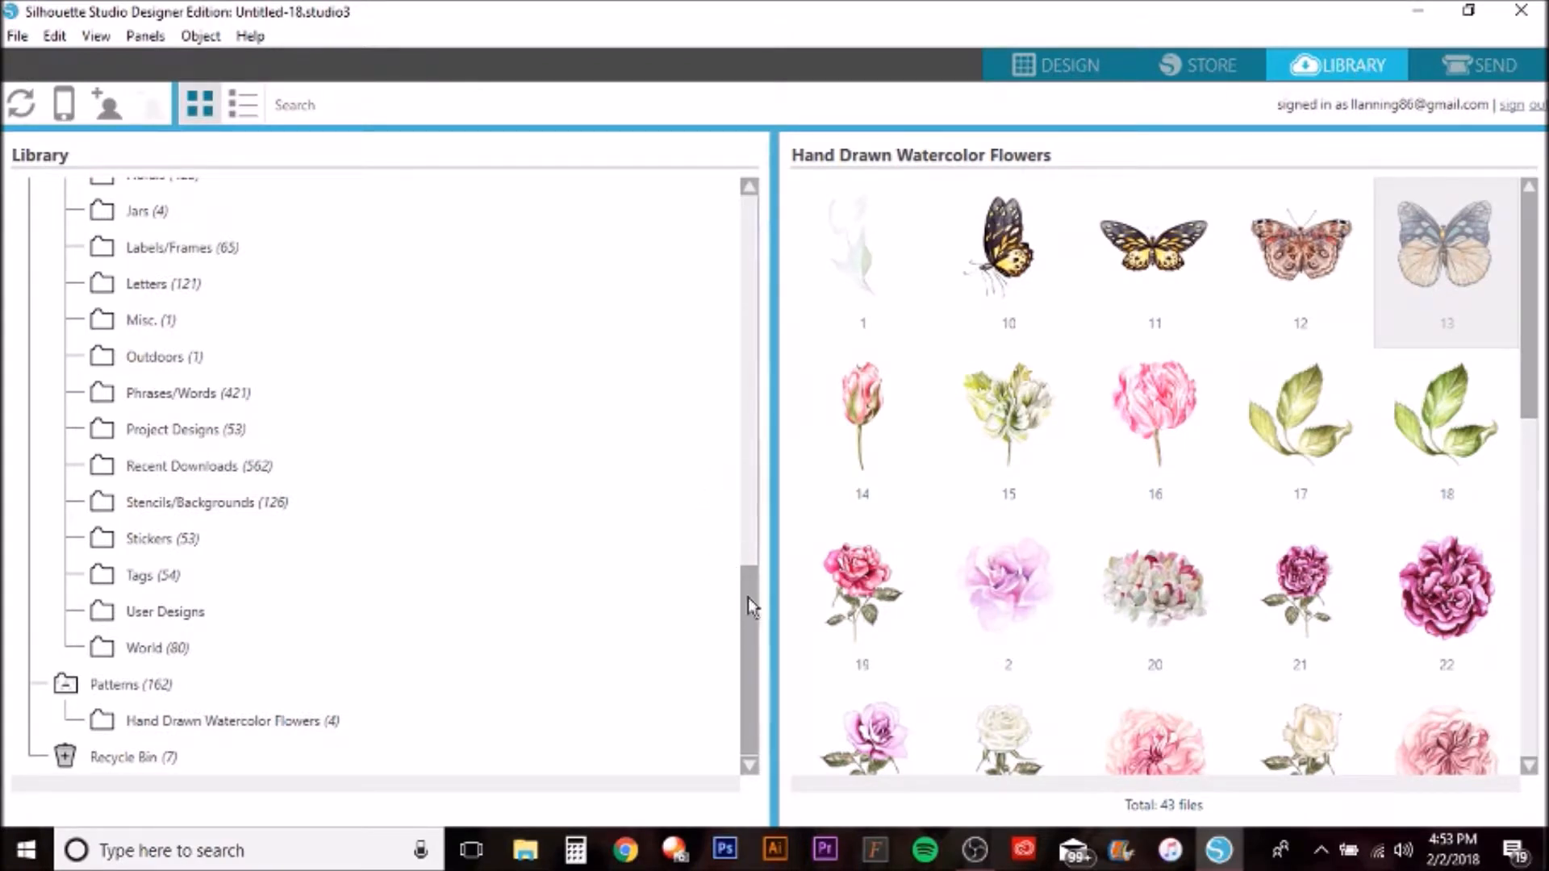
{"action": "left_click_drag", "start_coordinate": [752, 595], "coordinate": [759, 339]}
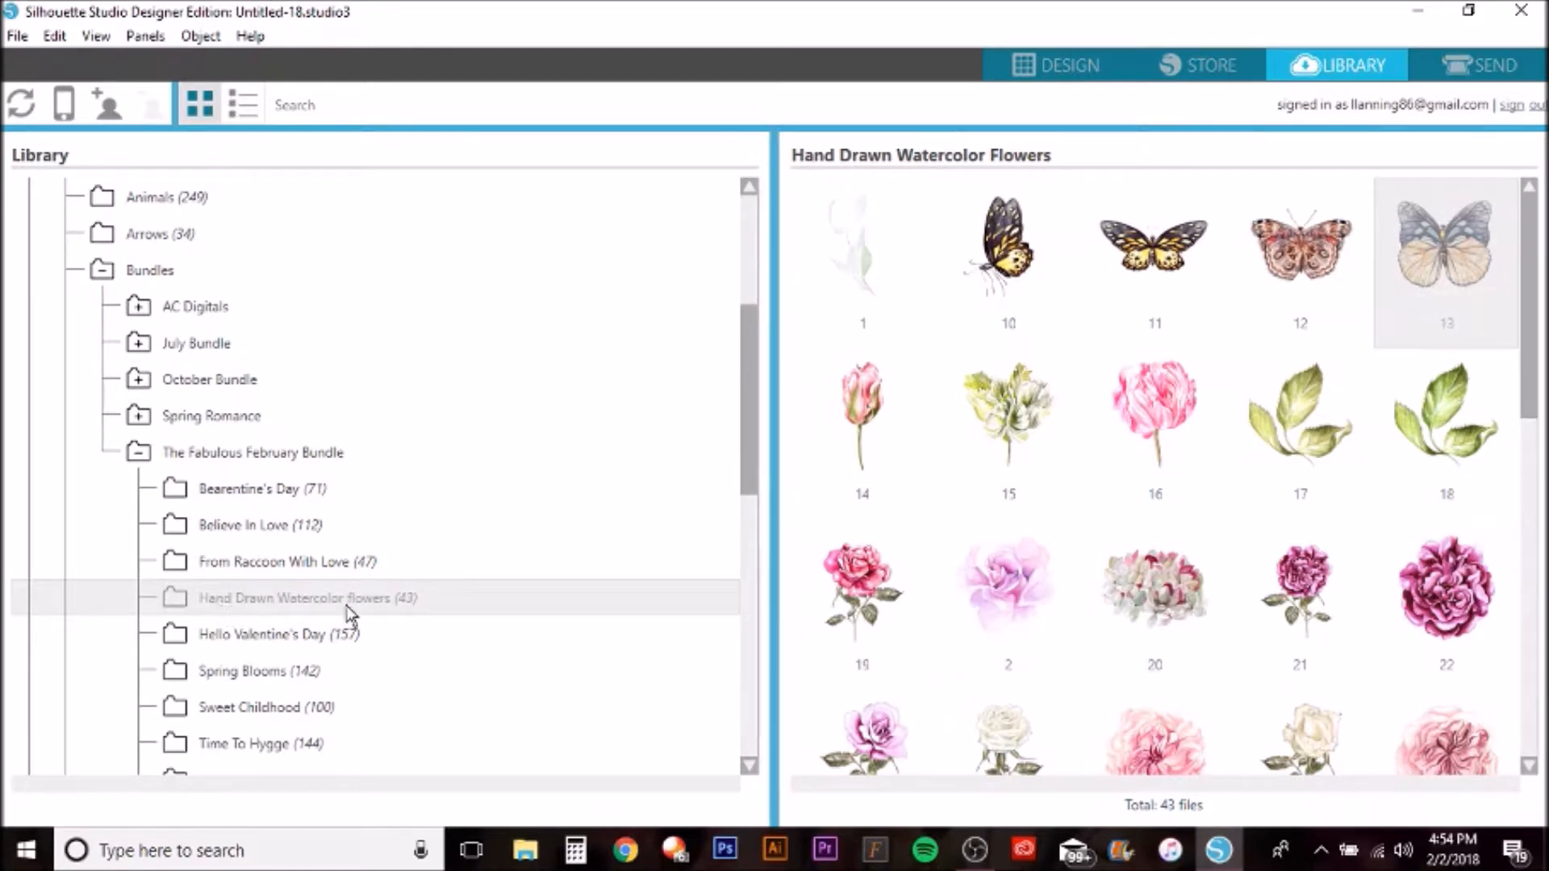
{"action": "left_click_drag", "start_coordinate": [757, 391], "coordinate": [753, 438]}
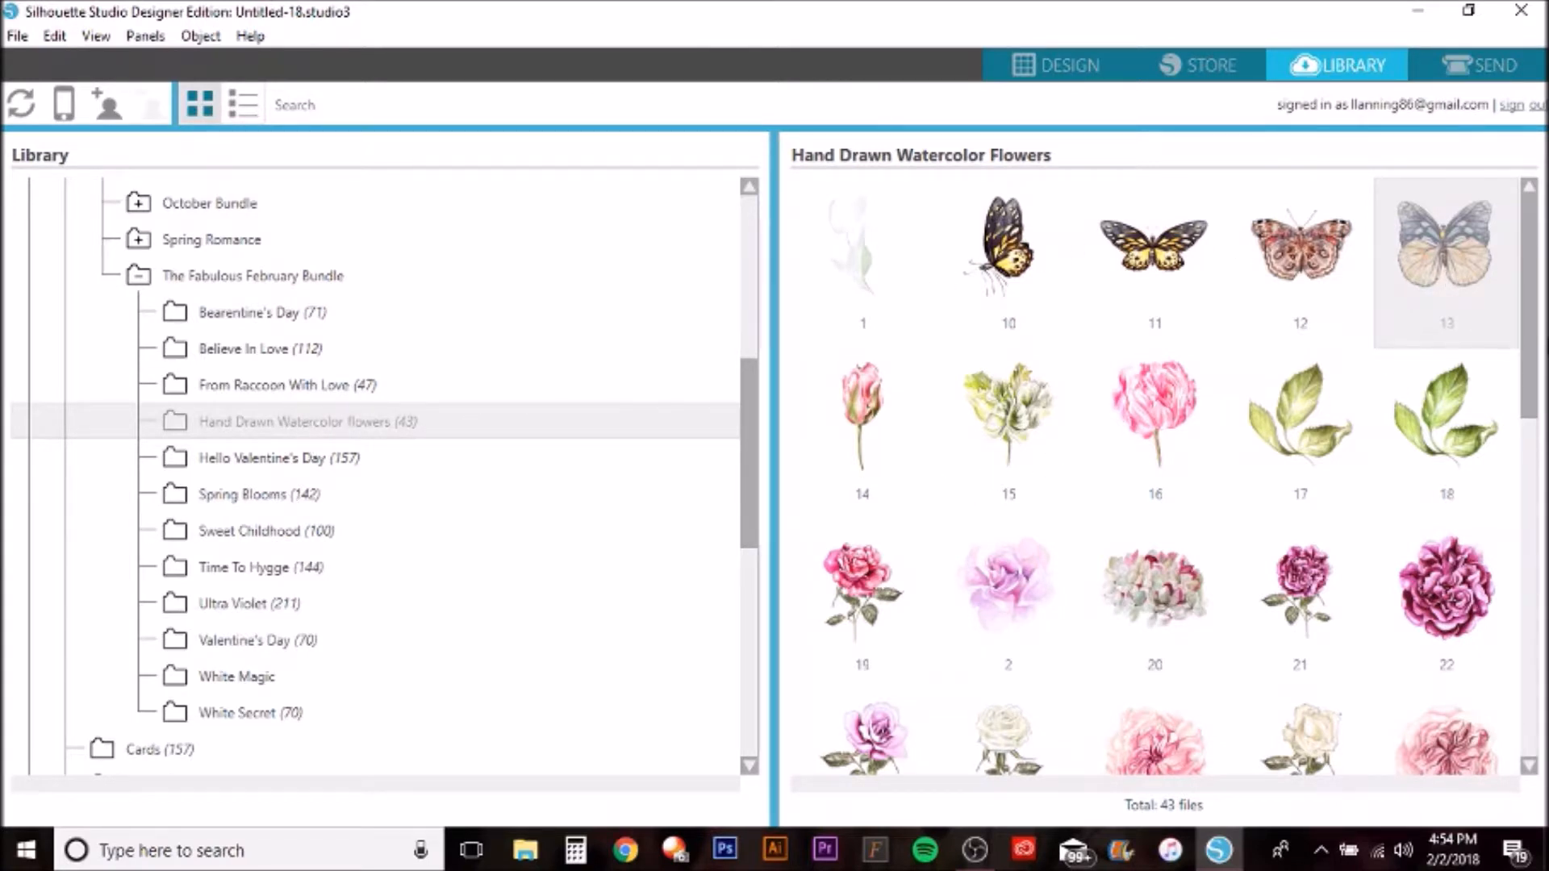
{"action": "left_click_drag", "start_coordinate": [1528, 312], "coordinate": [1528, 445]}
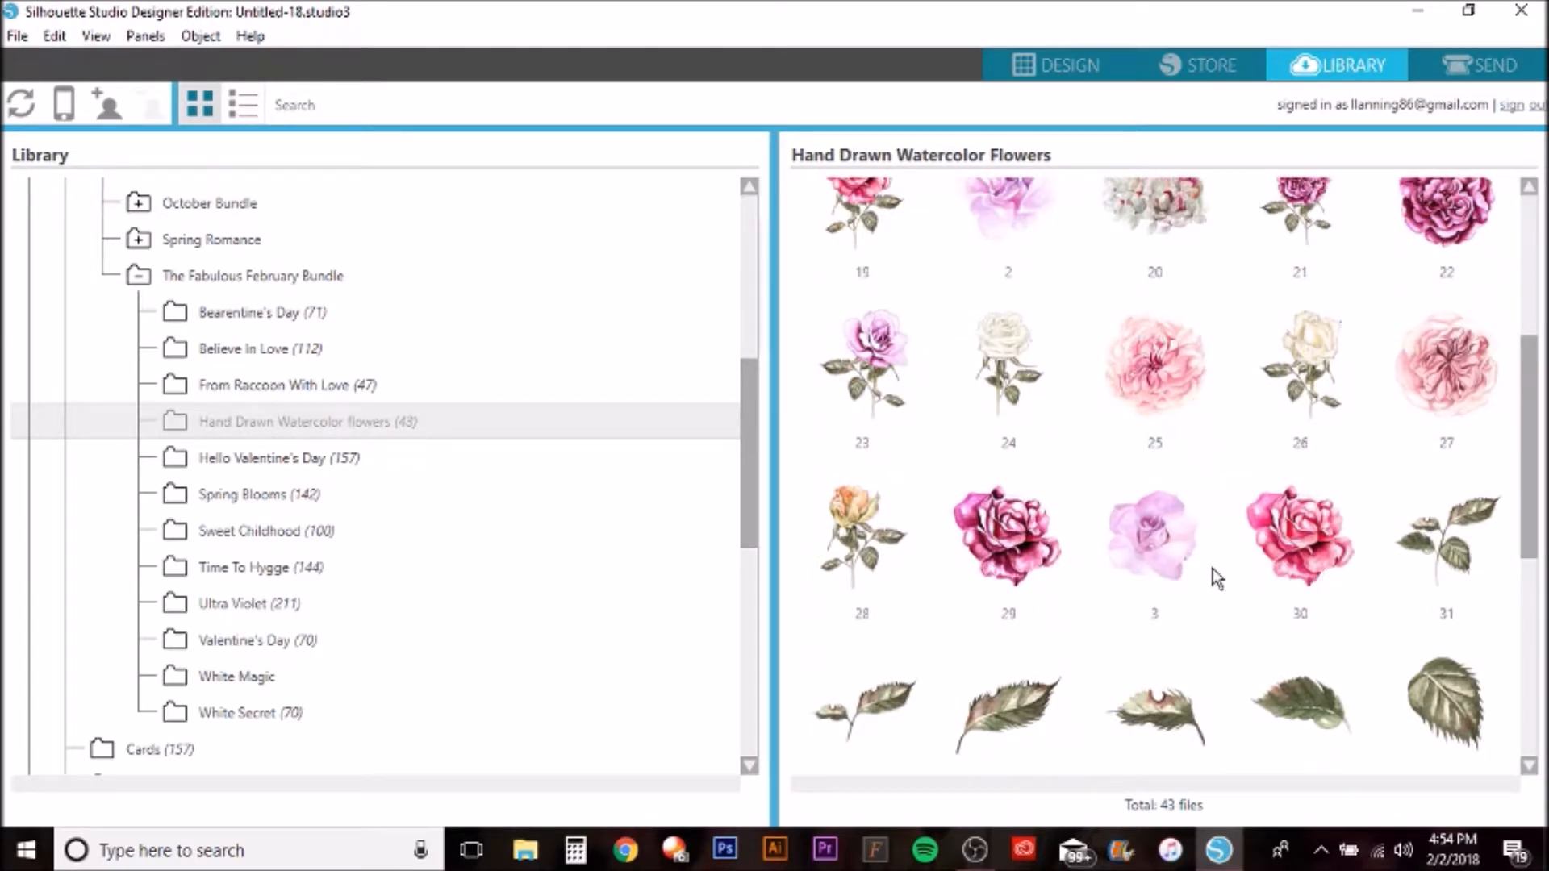
{"action": "left_click_drag", "start_coordinate": [1533, 376], "coordinate": [1541, 212]}
{"action": "left_click_drag", "start_coordinate": [1525, 337], "coordinate": [1532, 386]}
{"action": "right_click", "coordinate": [1150, 439]}
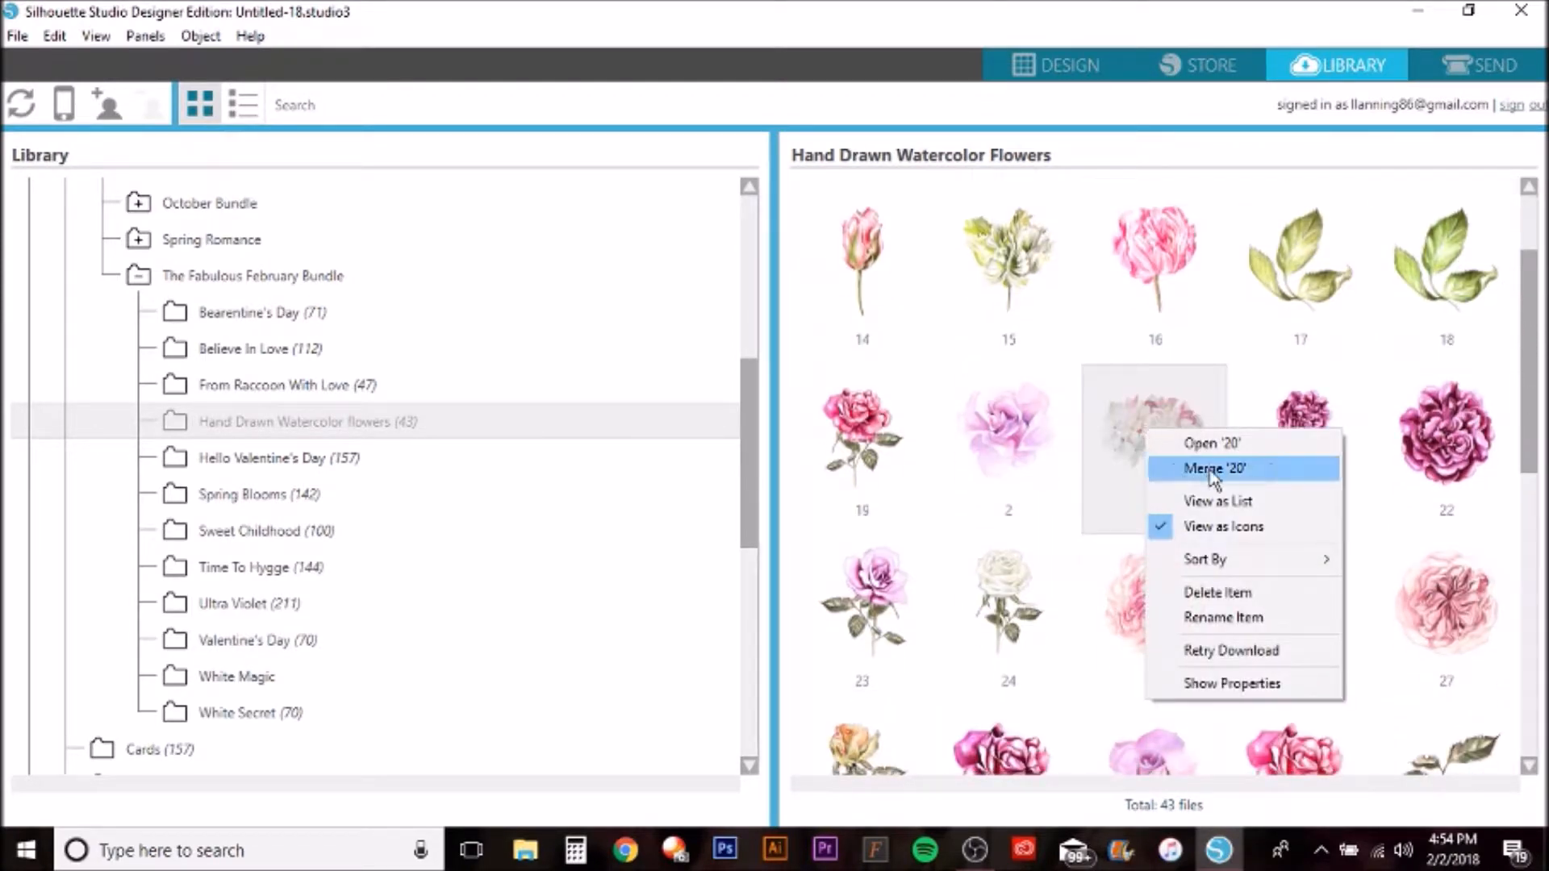
{"action": "right_click", "coordinate": [1130, 412]}
{"action": "right_click", "coordinate": [1131, 411]}
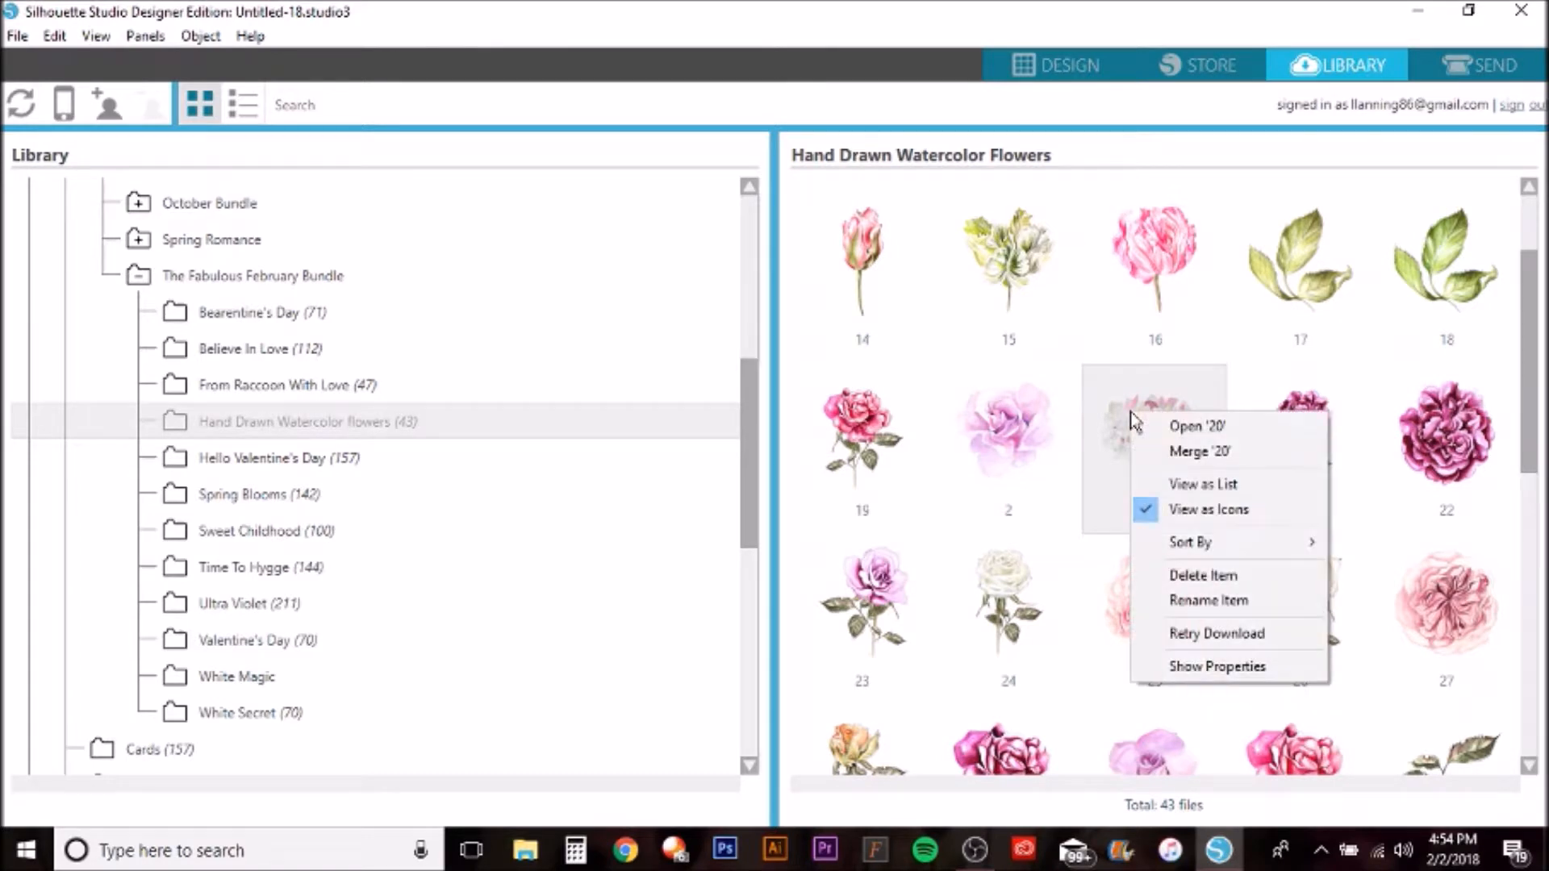
{"action": "left_click", "coordinate": [1179, 453]}
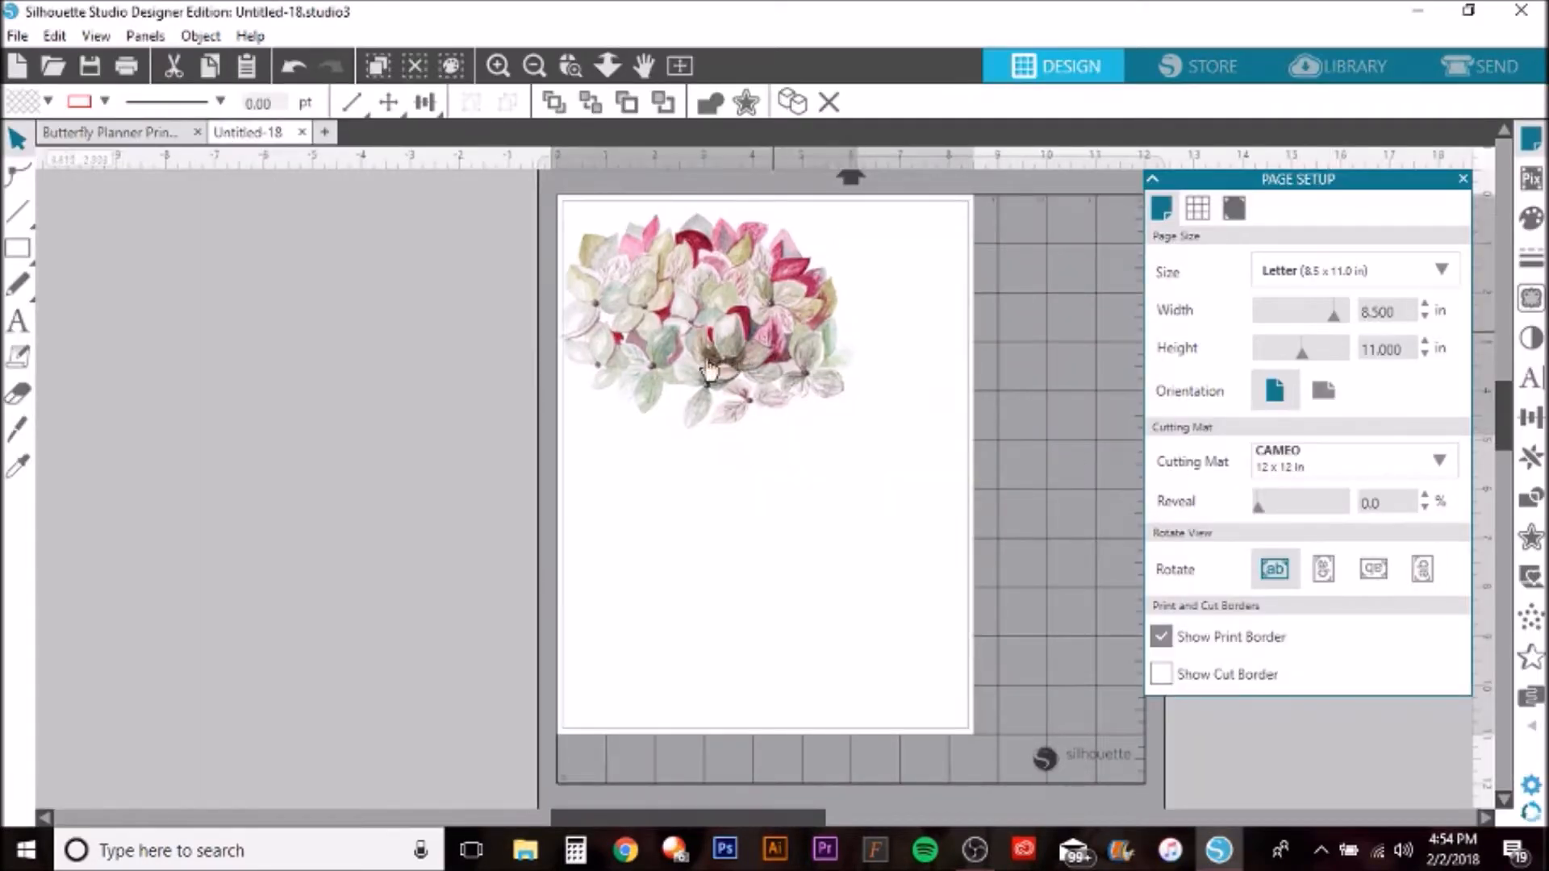
{"action": "left_click_drag", "start_coordinate": [709, 371], "coordinate": [337, 373]}
{"action": "left_click", "coordinate": [685, 388]}
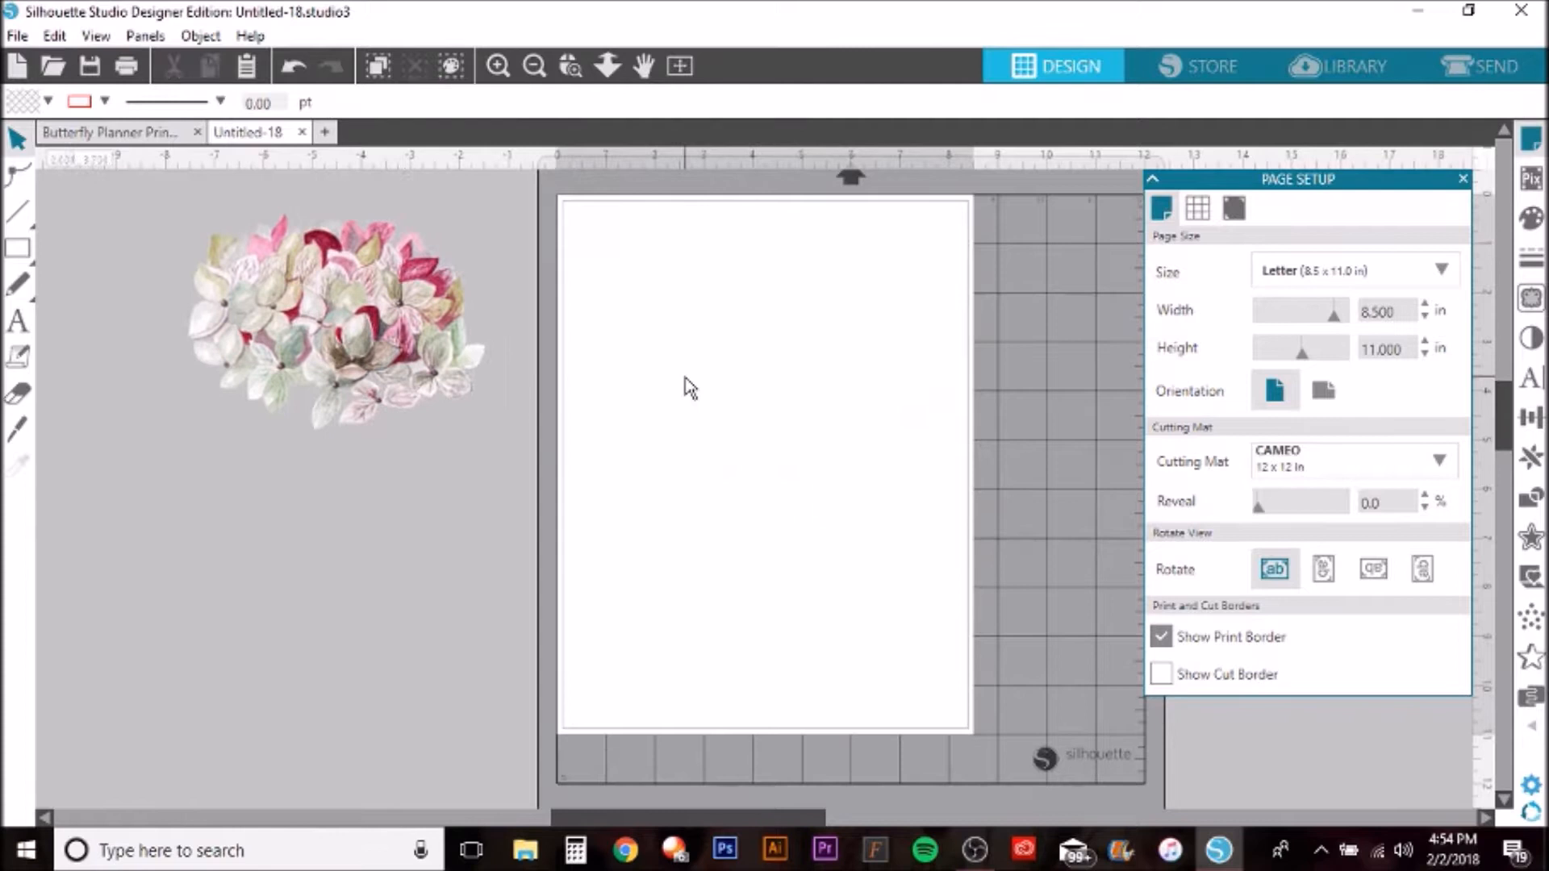
- Merge the magenta flower image 22 from the library and move it off the page, below the hydrangea
{"action": "left_click", "coordinate": [1352, 72]}
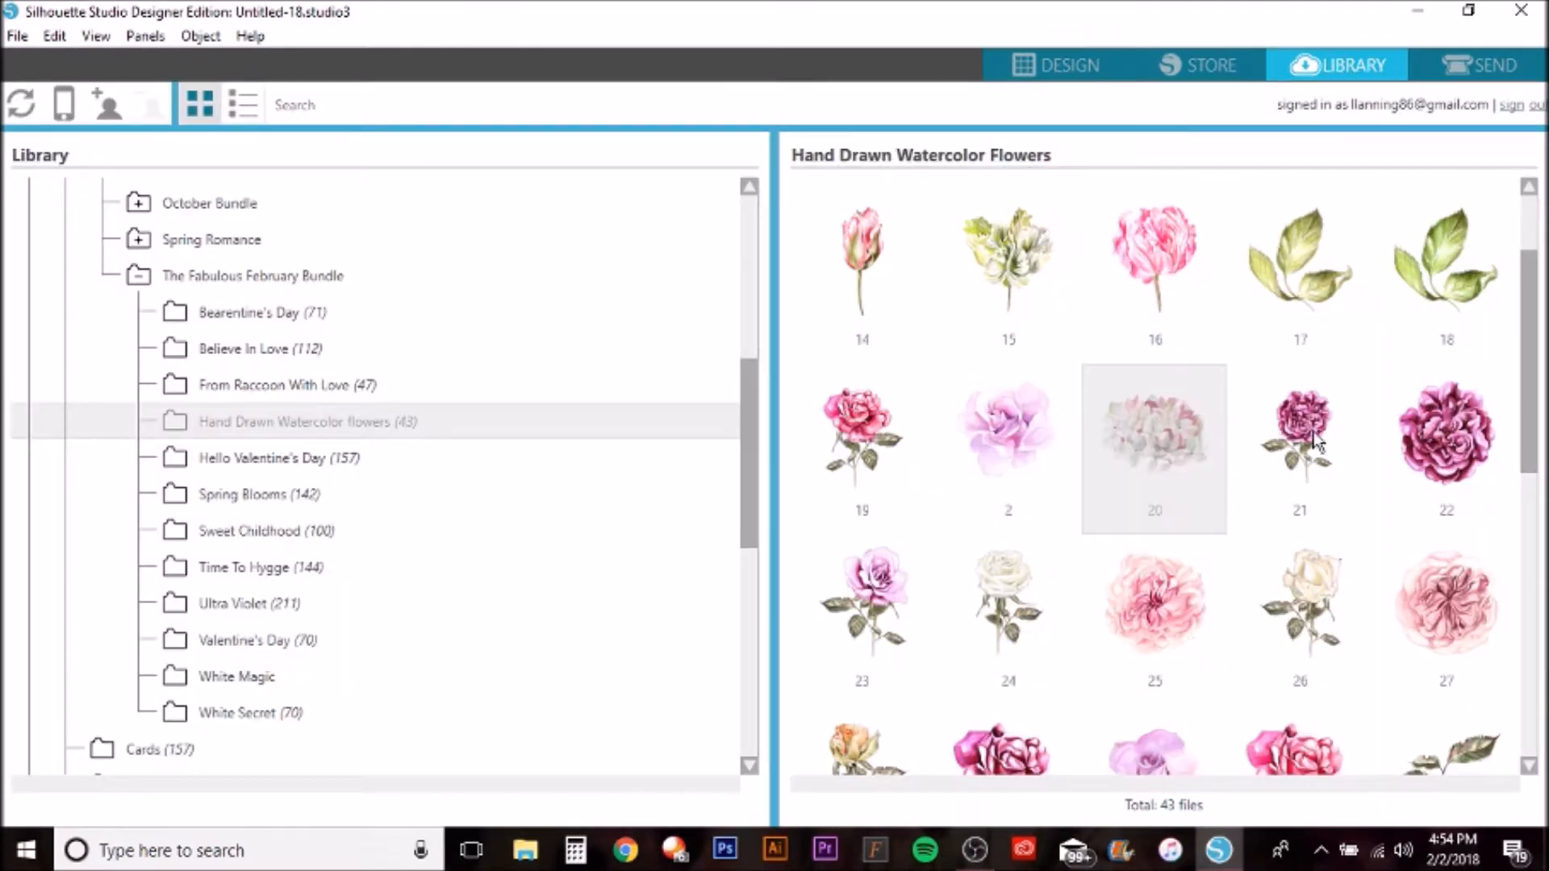
{"action": "right_click", "coordinate": [1448, 448]}
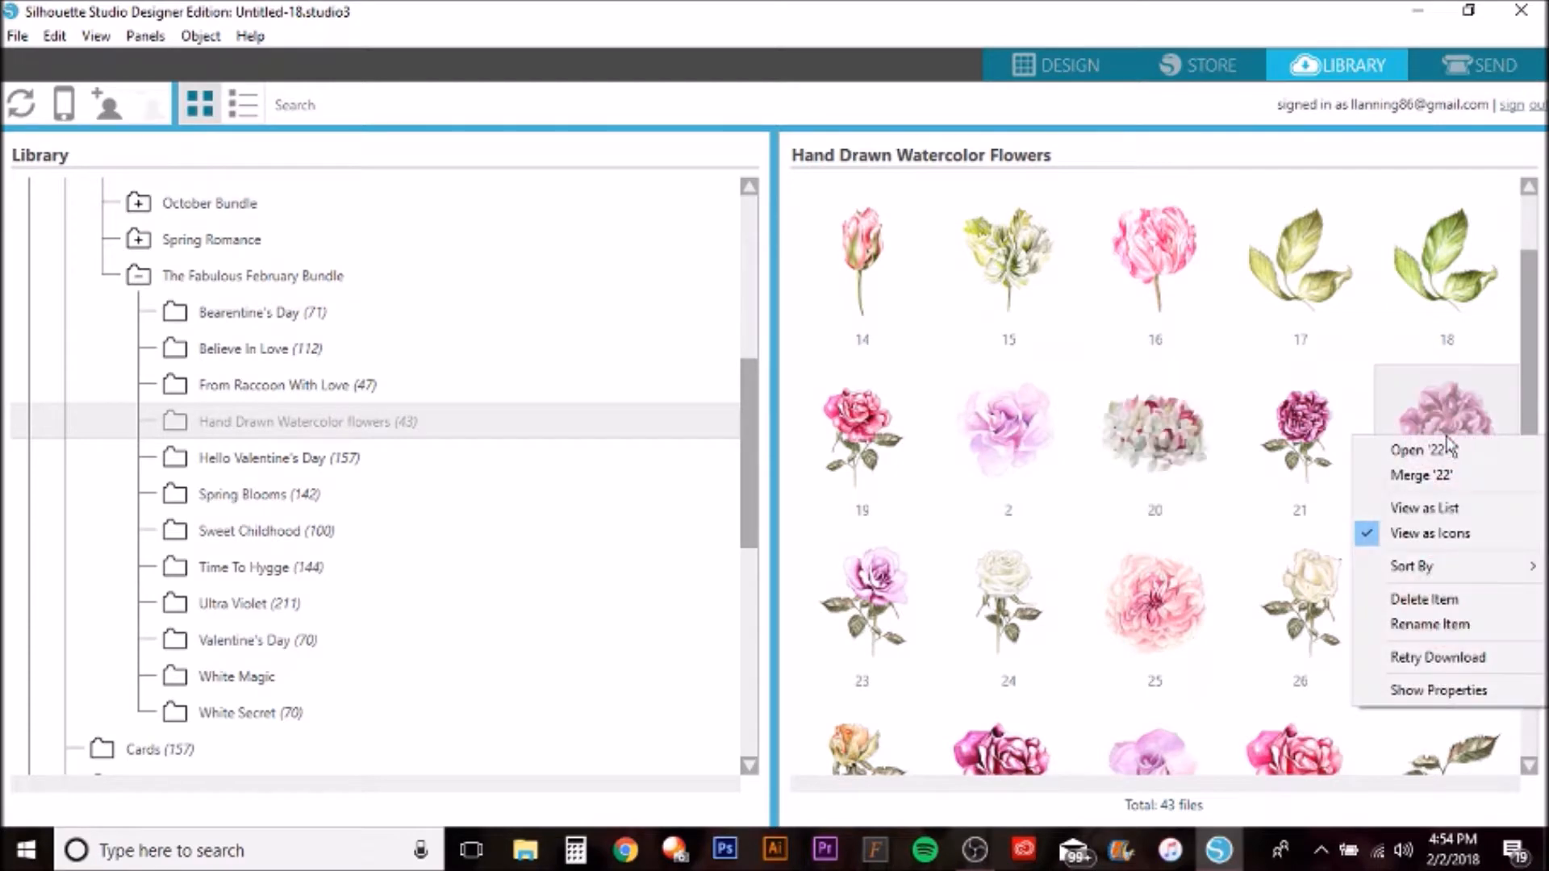
{"action": "left_click", "coordinate": [1447, 482]}
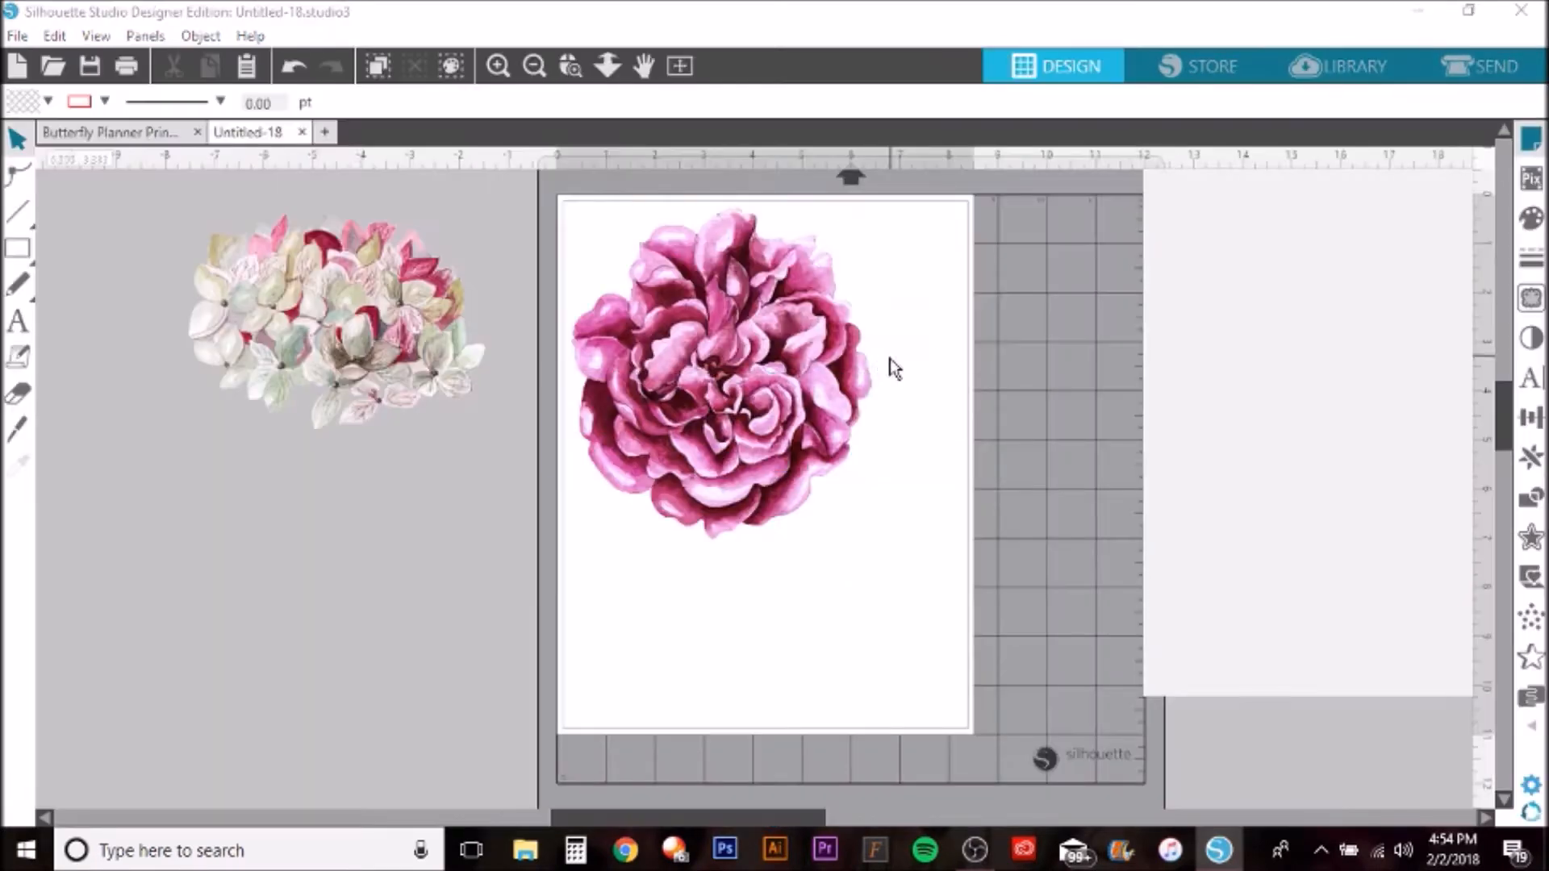
{"action": "left_click_drag", "start_coordinate": [746, 313], "coordinate": [314, 482]}
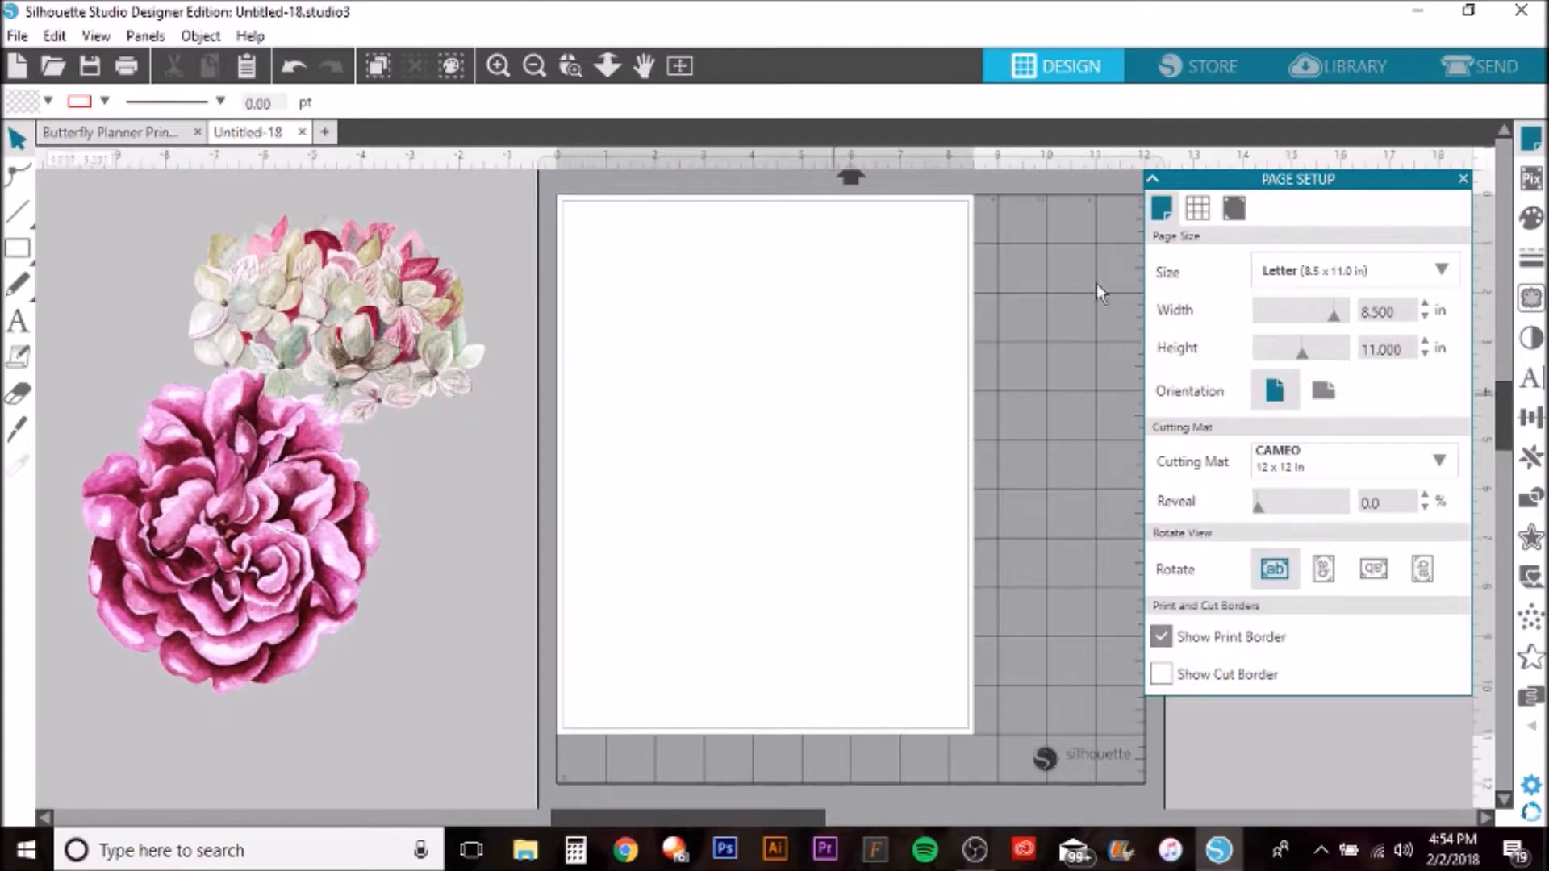
- Merge the lilac rose image 23 from the library and move it off the page, beside the hydrangea
{"action": "left_click", "coordinate": [1341, 67]}
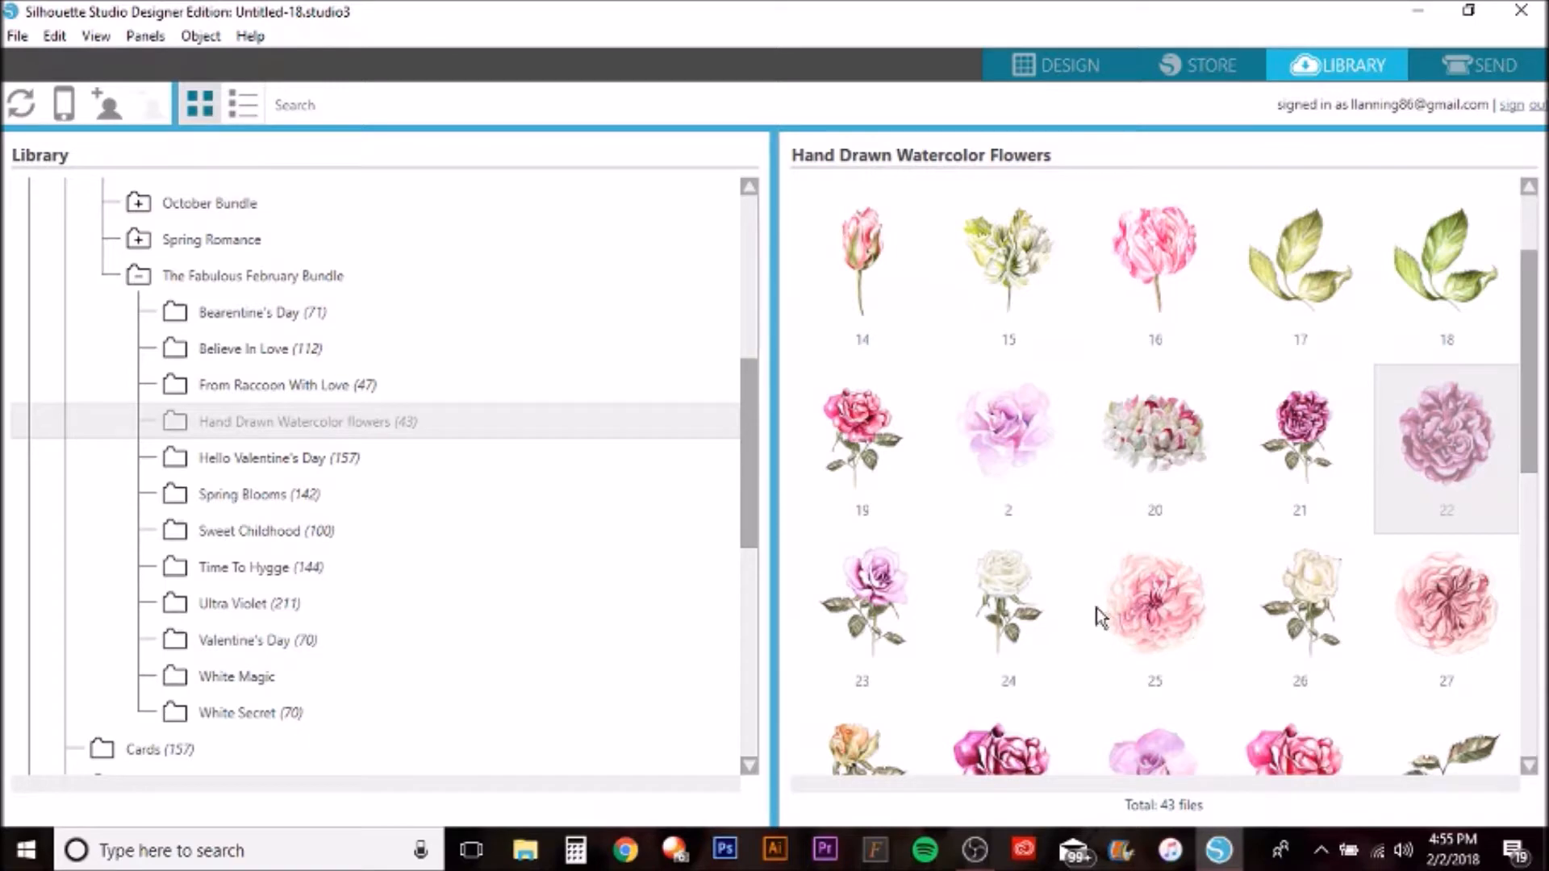
{"action": "right_click", "coordinate": [860, 581]}
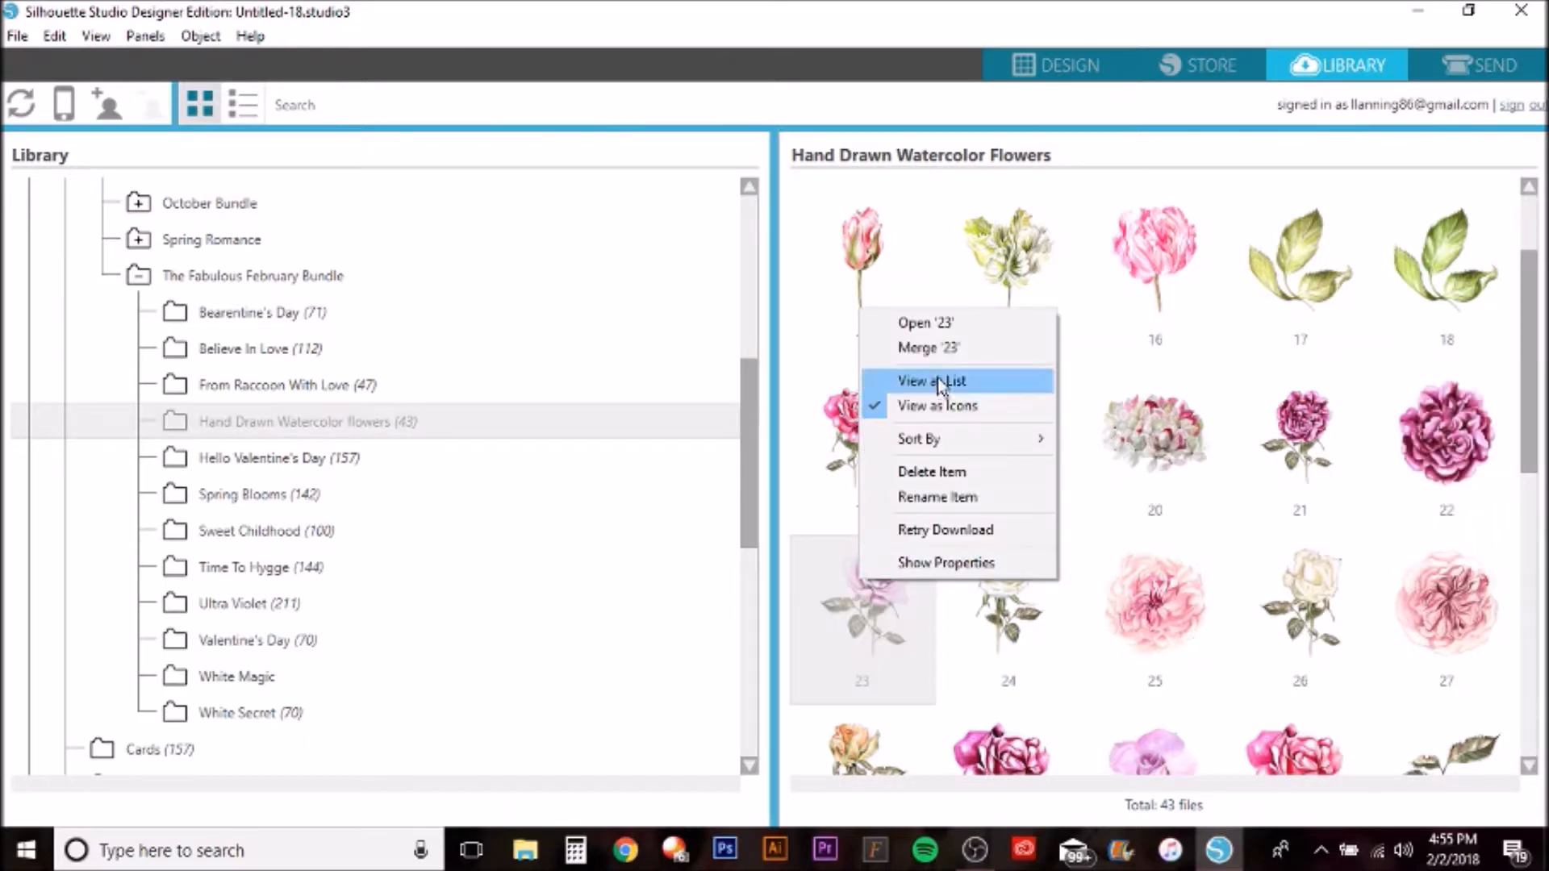
{"action": "left_click", "coordinate": [935, 349]}
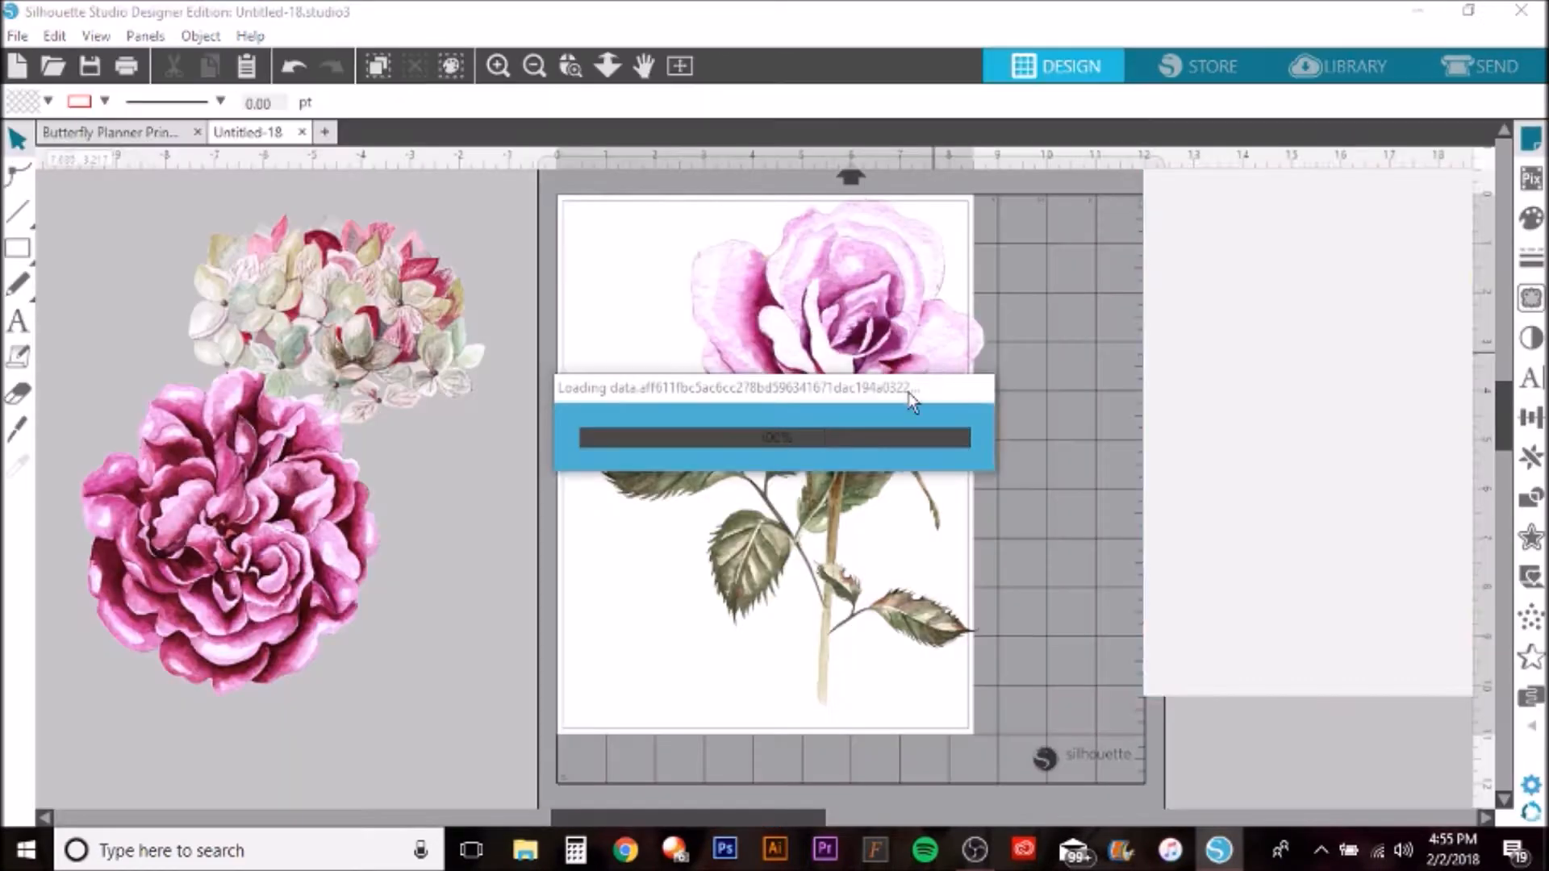
{"action": "left_click_drag", "start_coordinate": [811, 316], "coordinate": [120, 298]}
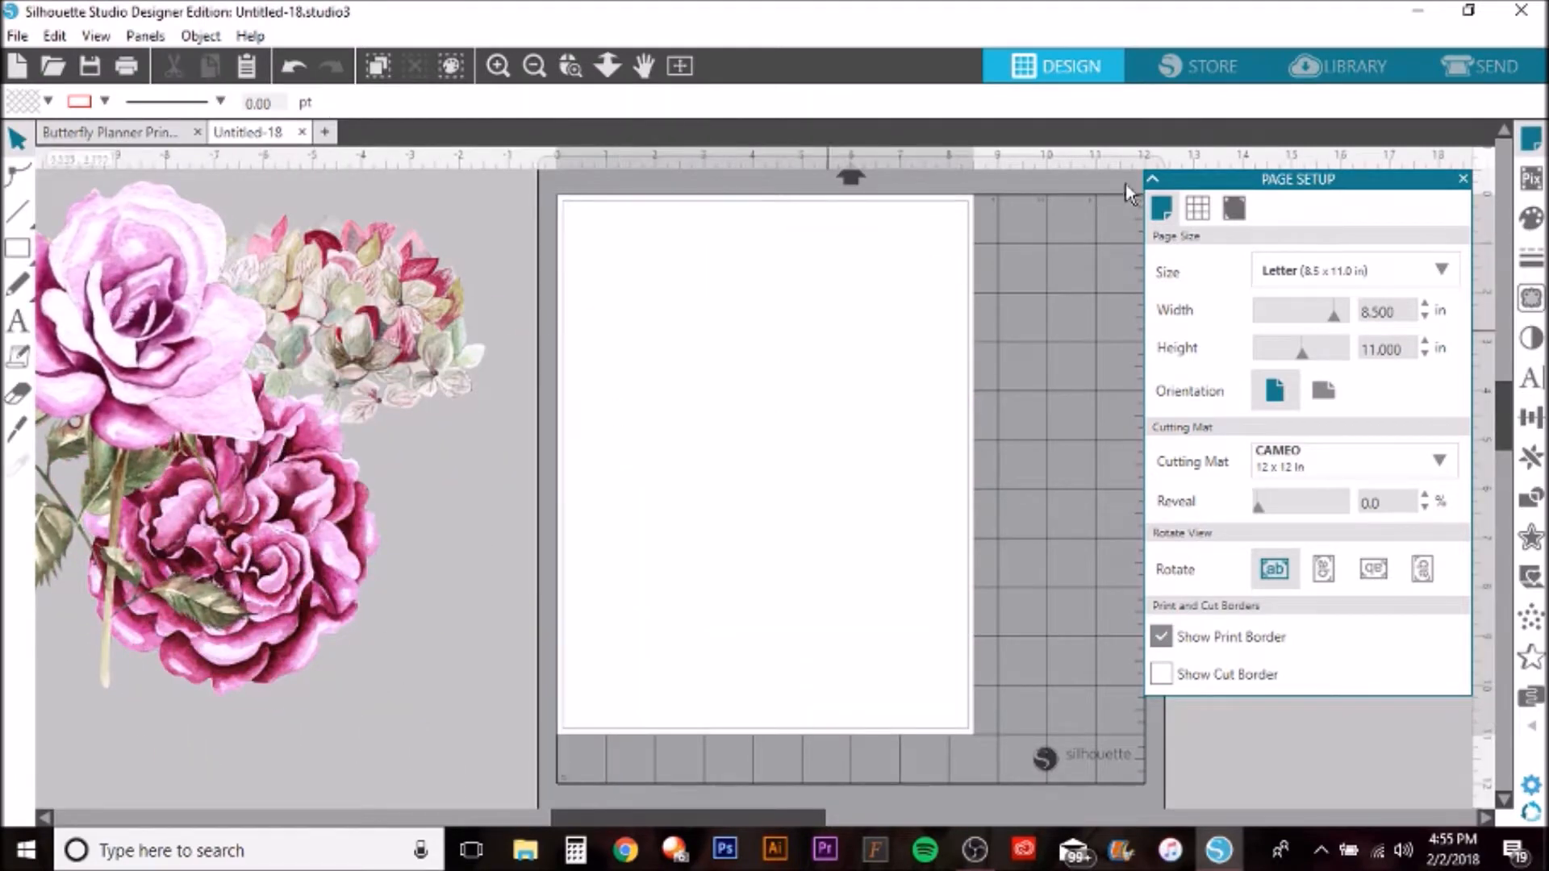
- Merge the pink flower image 25 from the library and move it off the page, under the lilac rose
{"action": "left_click", "coordinate": [1341, 71]}
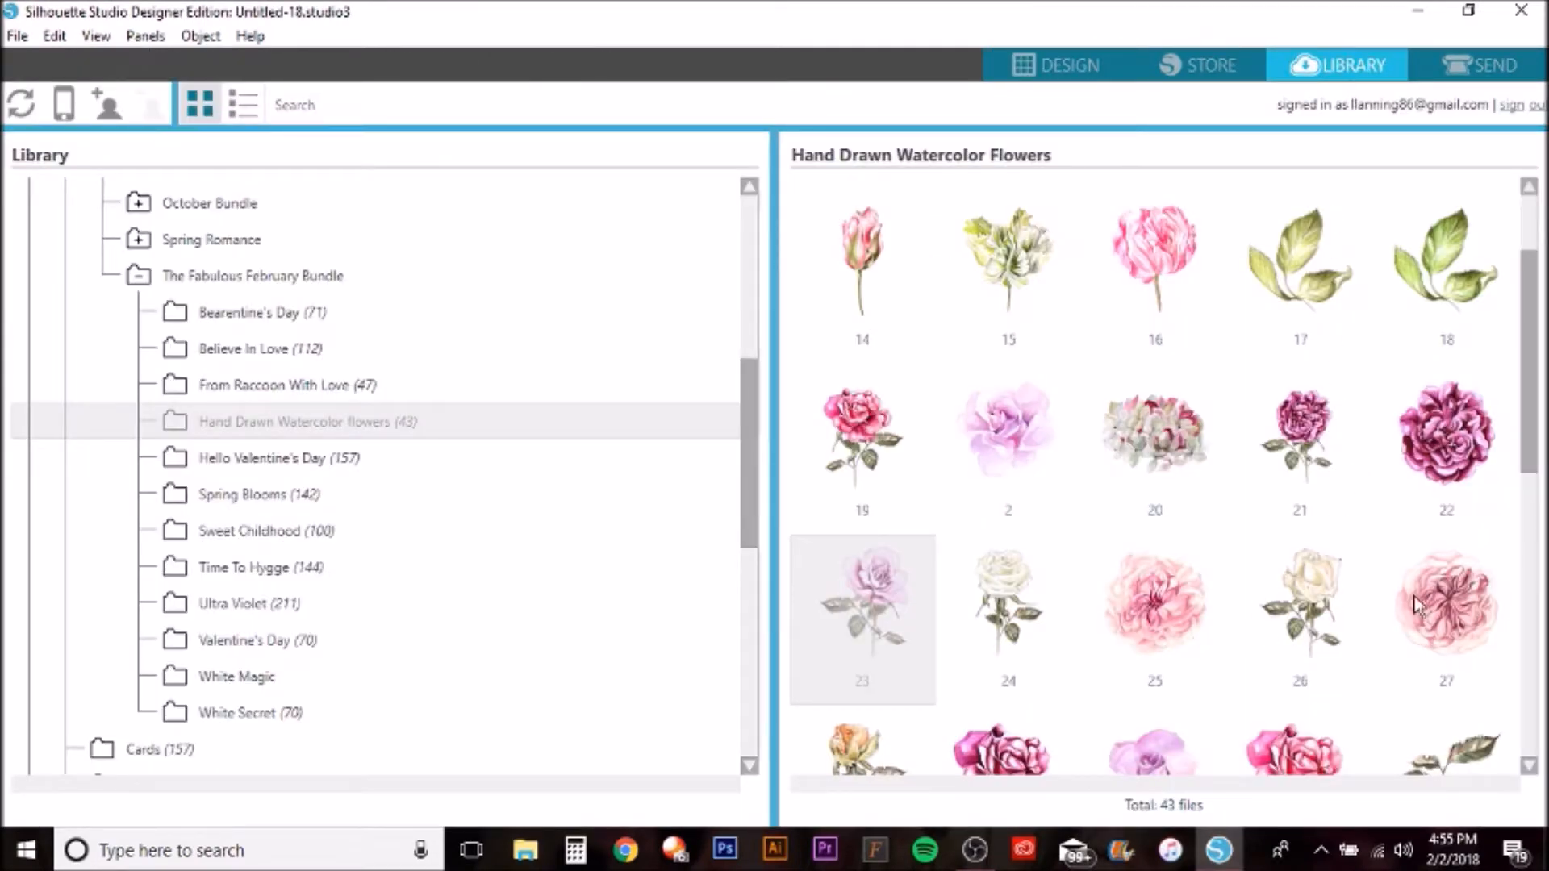
{"action": "right_click", "coordinate": [1171, 603]}
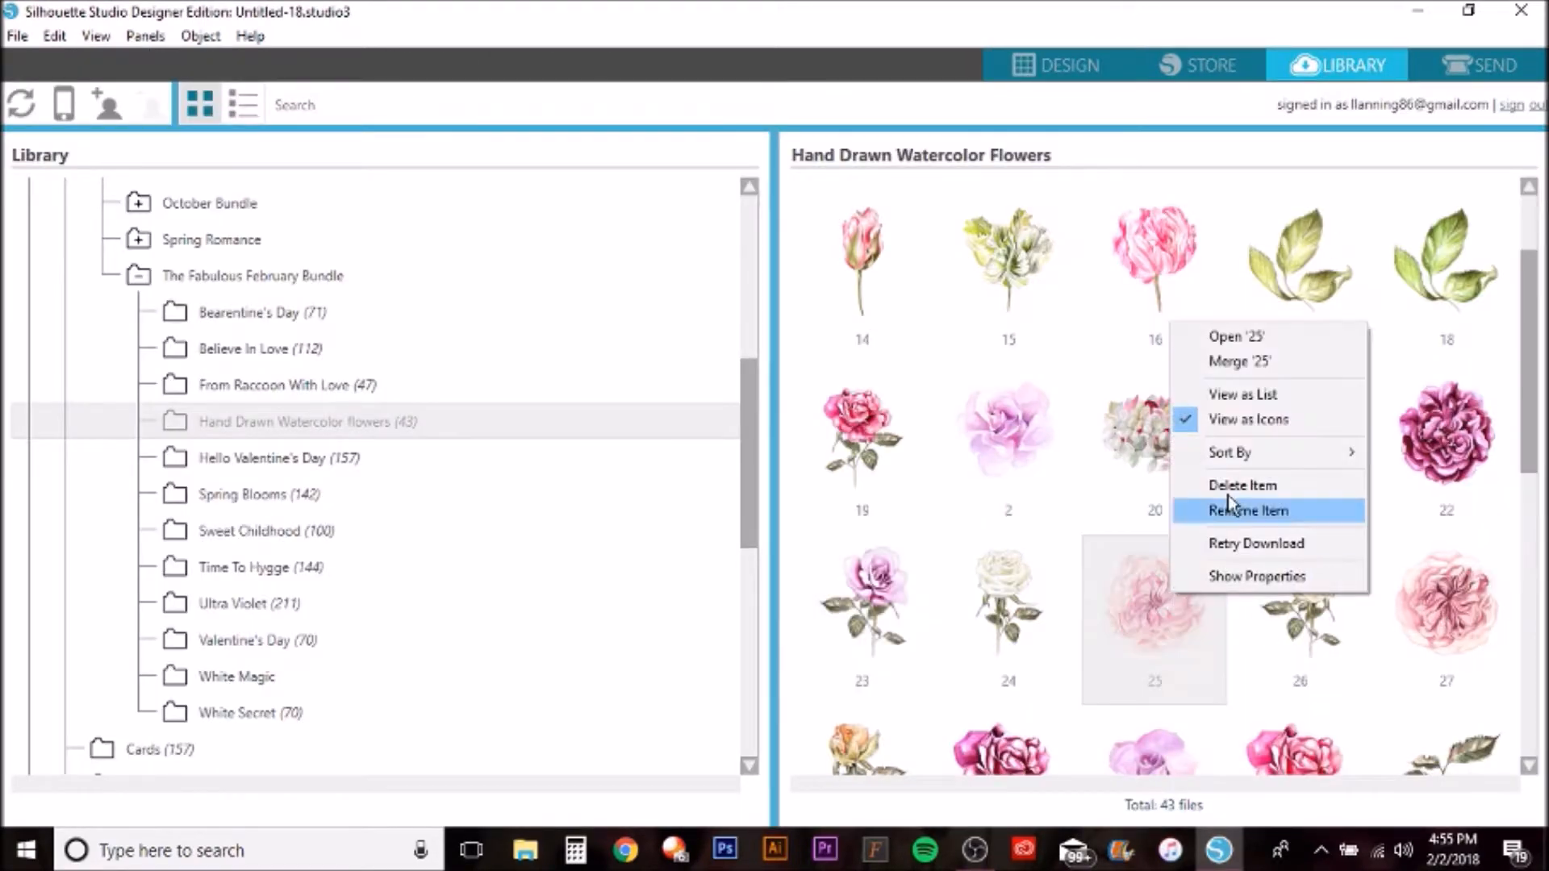
{"action": "left_click", "coordinate": [1234, 363]}
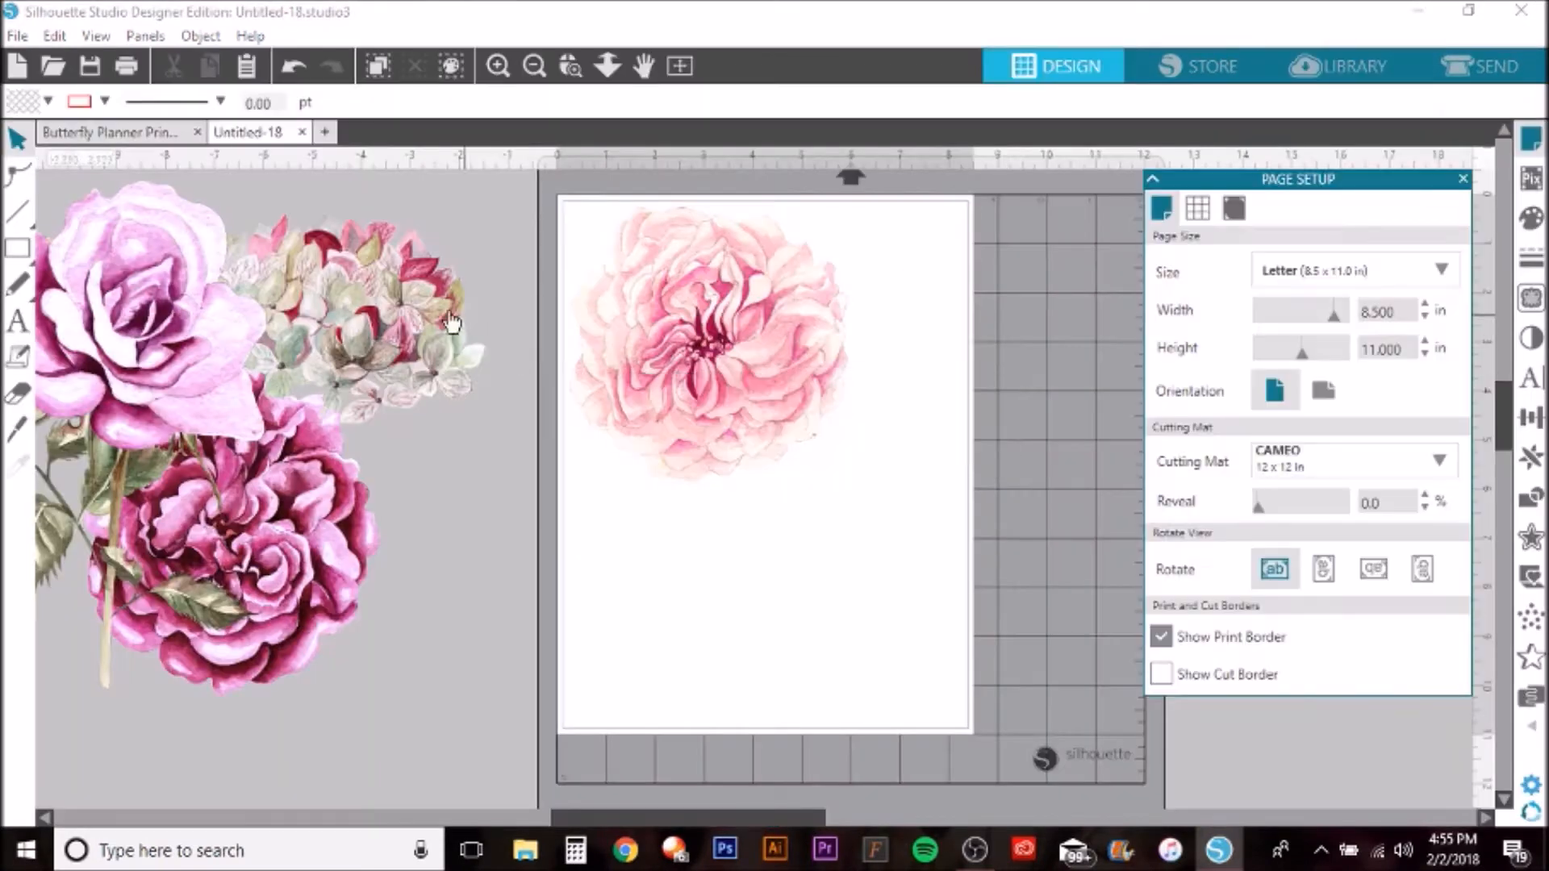
{"action": "left_click_drag", "start_coordinate": [789, 350], "coordinate": [201, 527]}
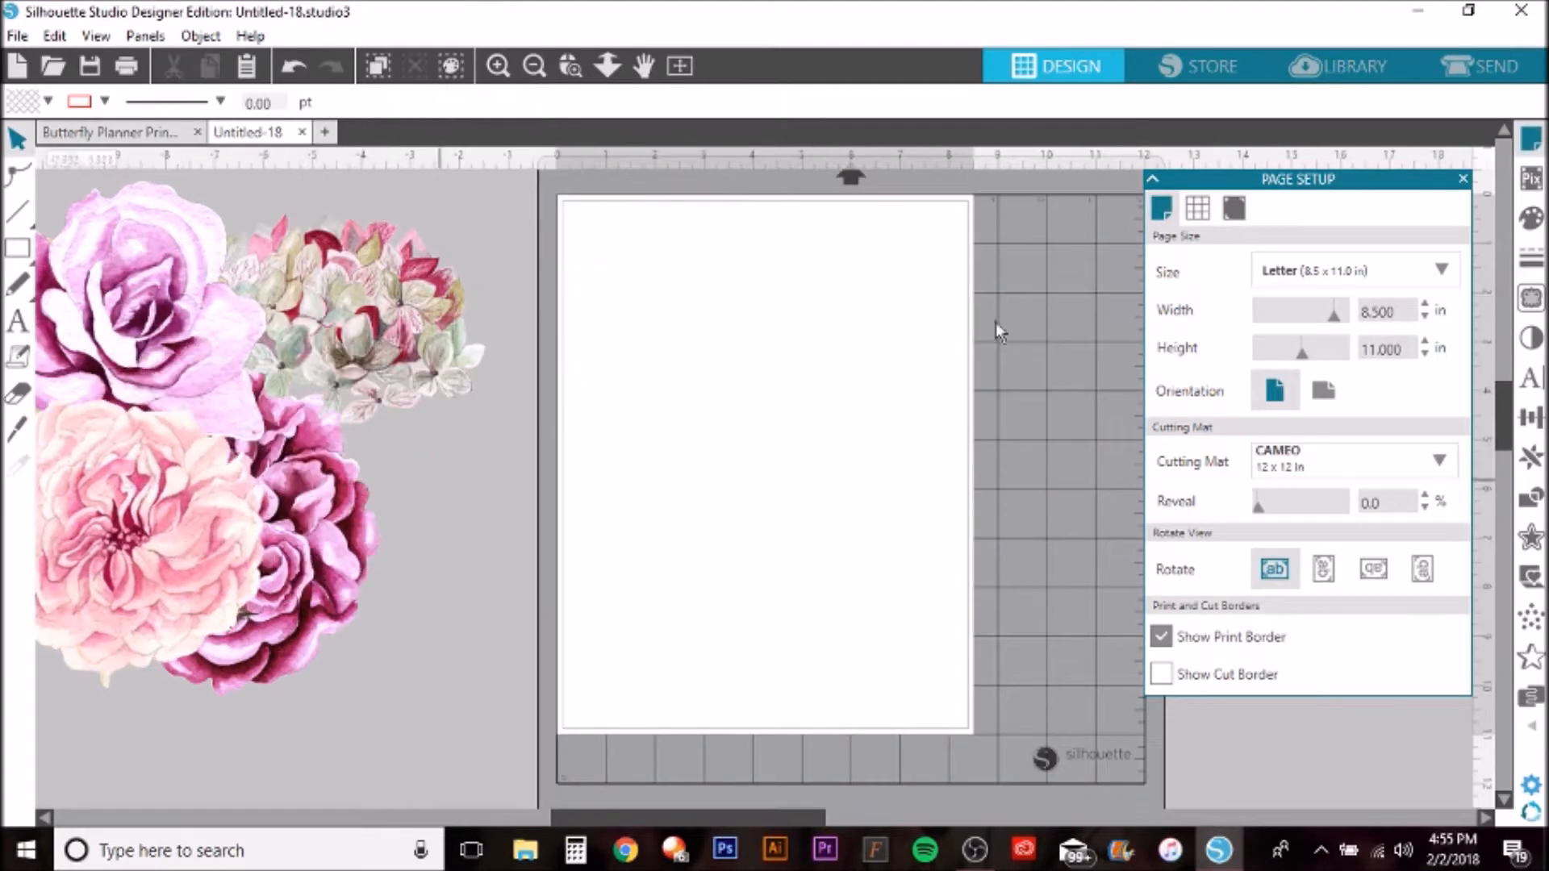
- Merge the four-leaf branch image 31 from the library into the document
{"action": "left_click", "coordinate": [1339, 66]}
{"action": "scroll", "coordinate": [1533, 345], "scroll_direction": "down", "scroll_amount": 5}
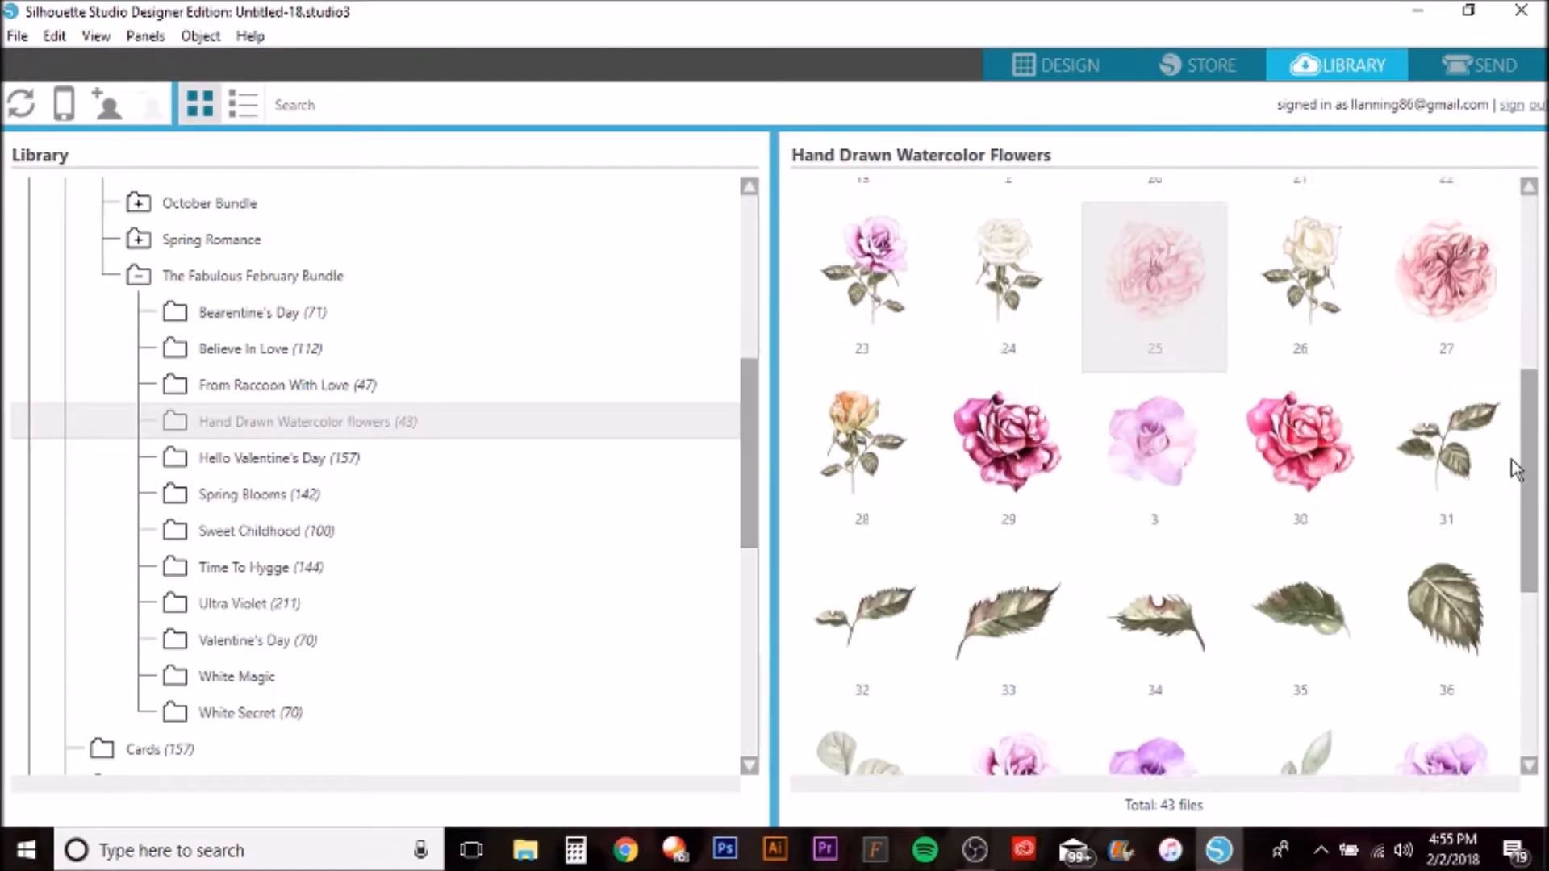
{"action": "right_click", "coordinate": [1450, 396]}
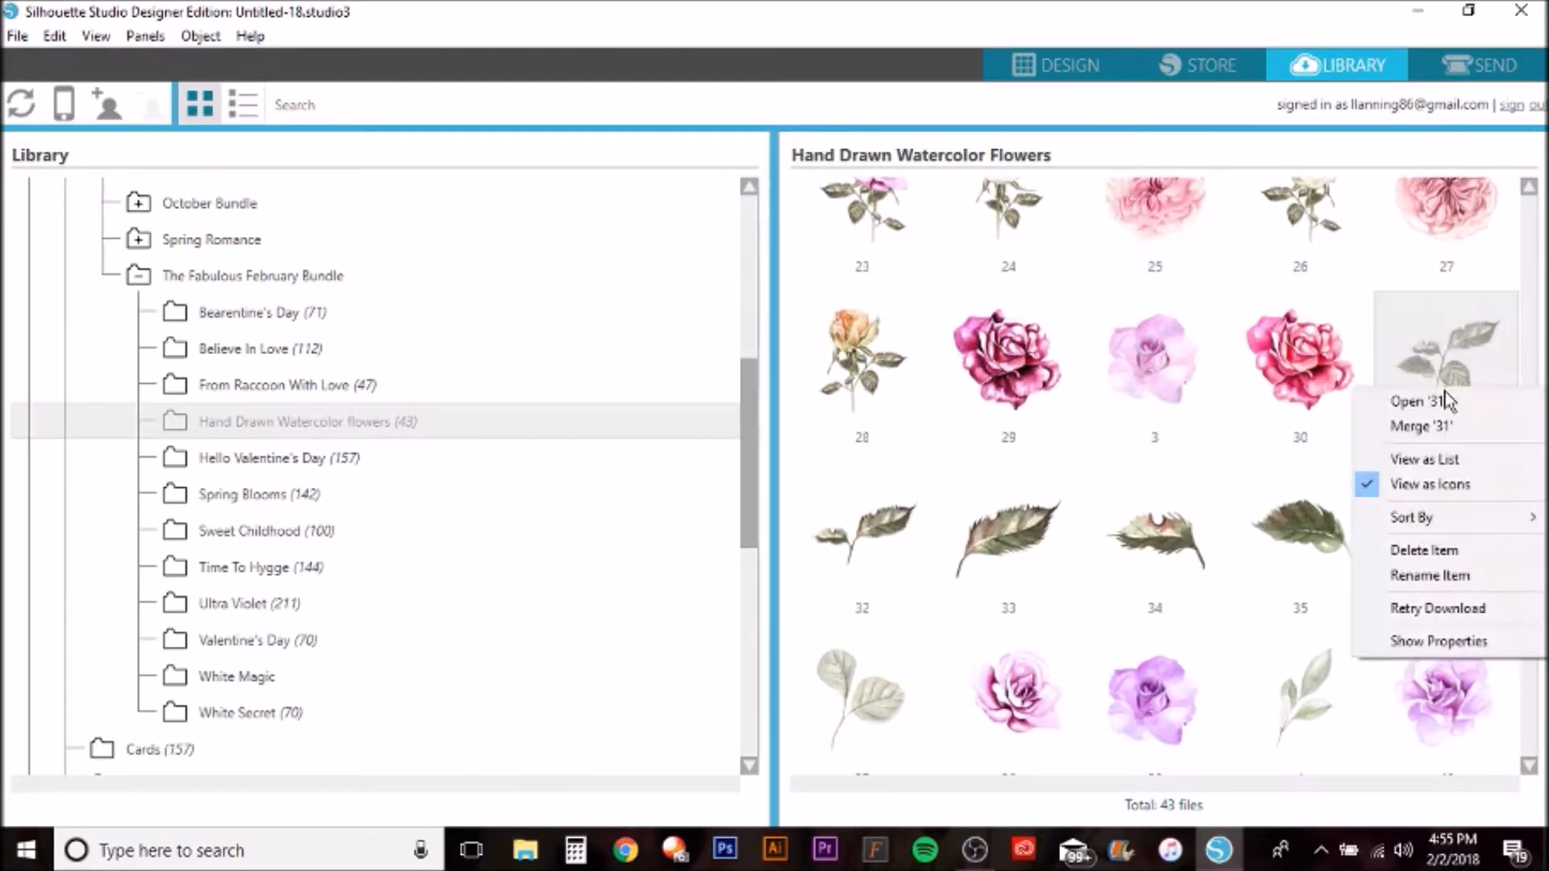
{"action": "left_click", "coordinate": [1420, 426]}
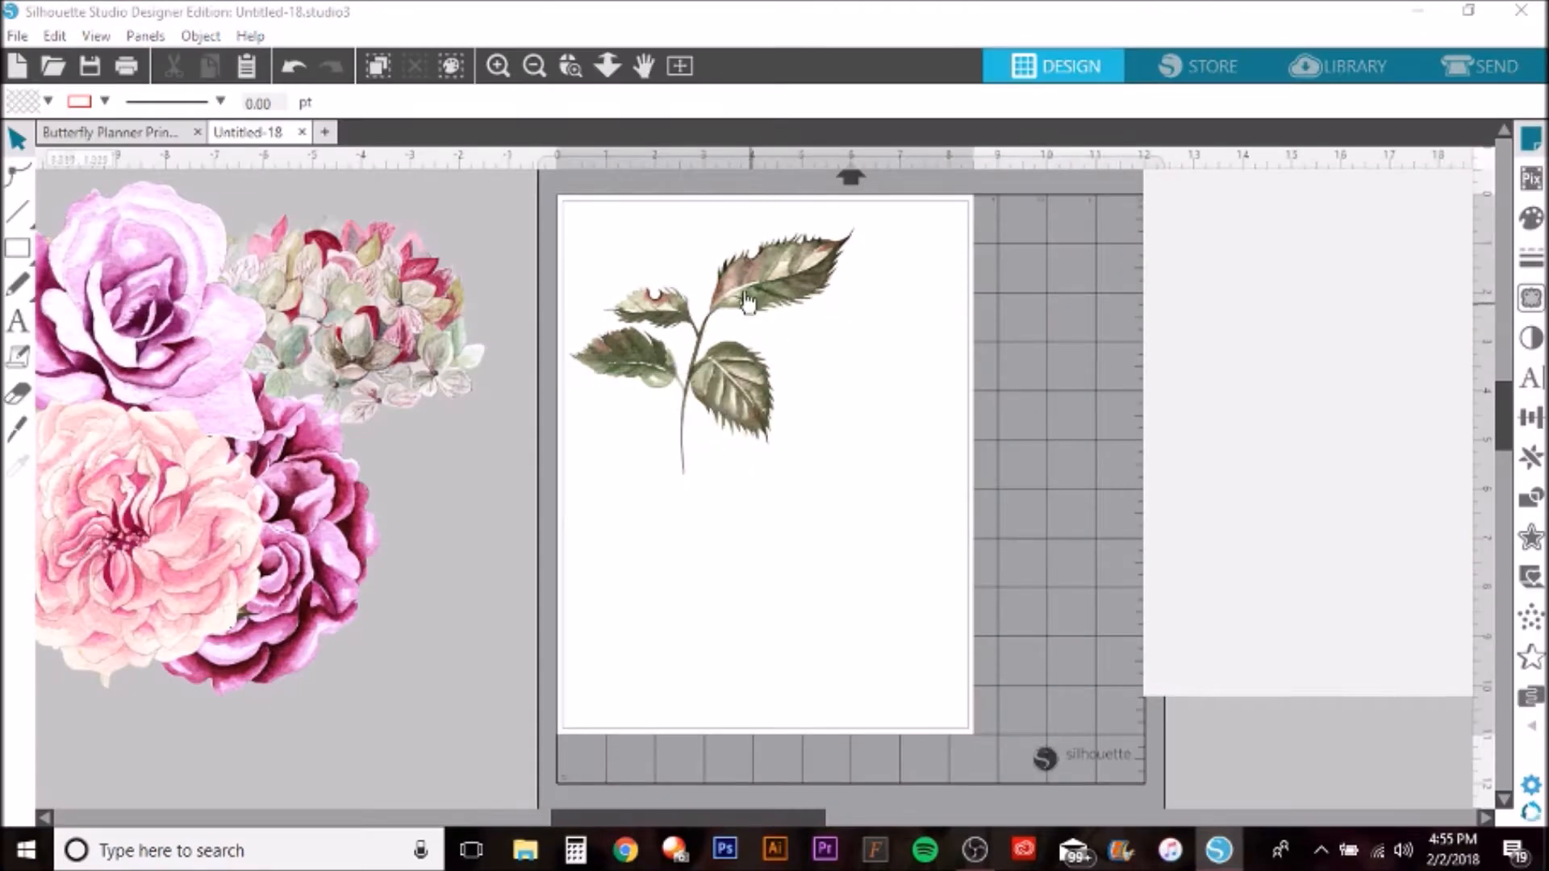
- Merge the leaf sprig image 32 from the library and move both leaf images off the page onto the flowers
{"action": "left_click", "coordinate": [1355, 68]}
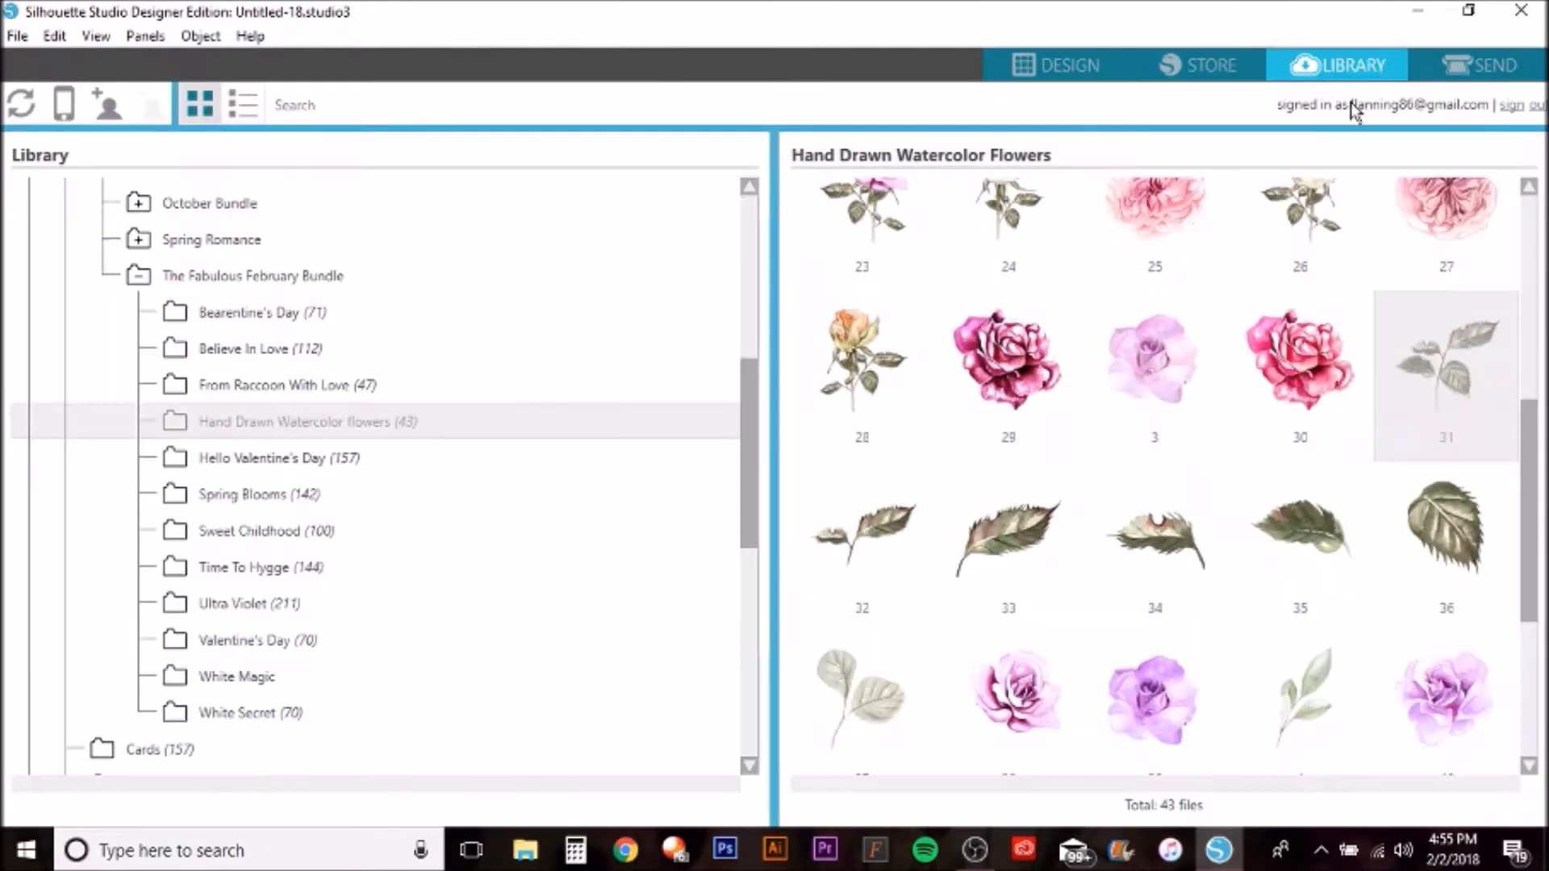
{"action": "scroll", "coordinate": [1520, 436], "scroll_direction": "down", "scroll_amount": 3}
{"action": "right_click", "coordinate": [1005, 423]}
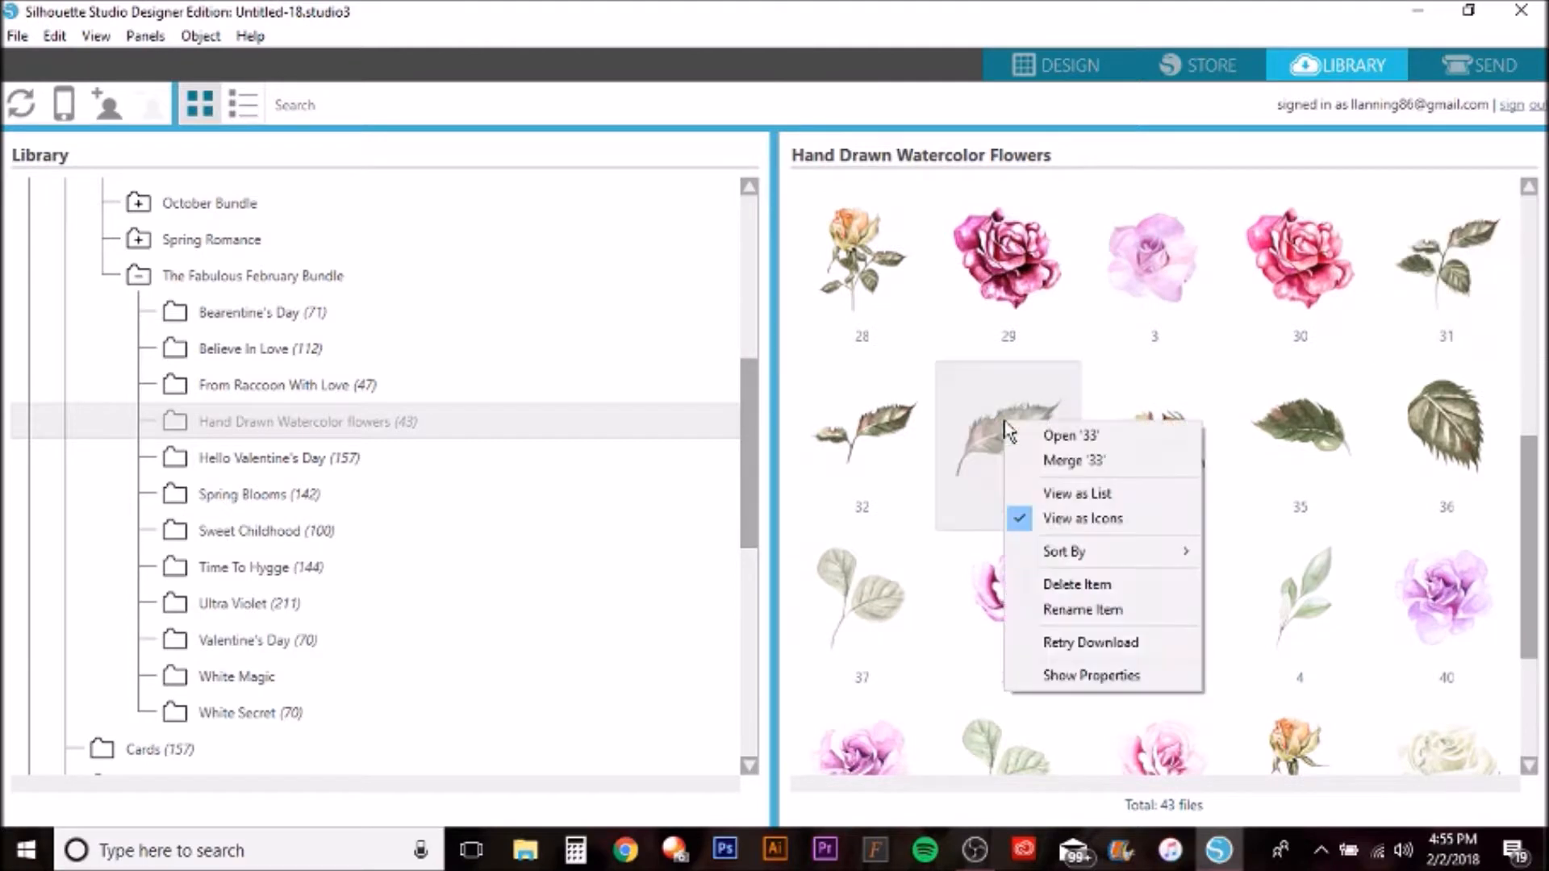
{"action": "right_click", "coordinate": [895, 431]}
{"action": "left_click", "coordinate": [944, 463]}
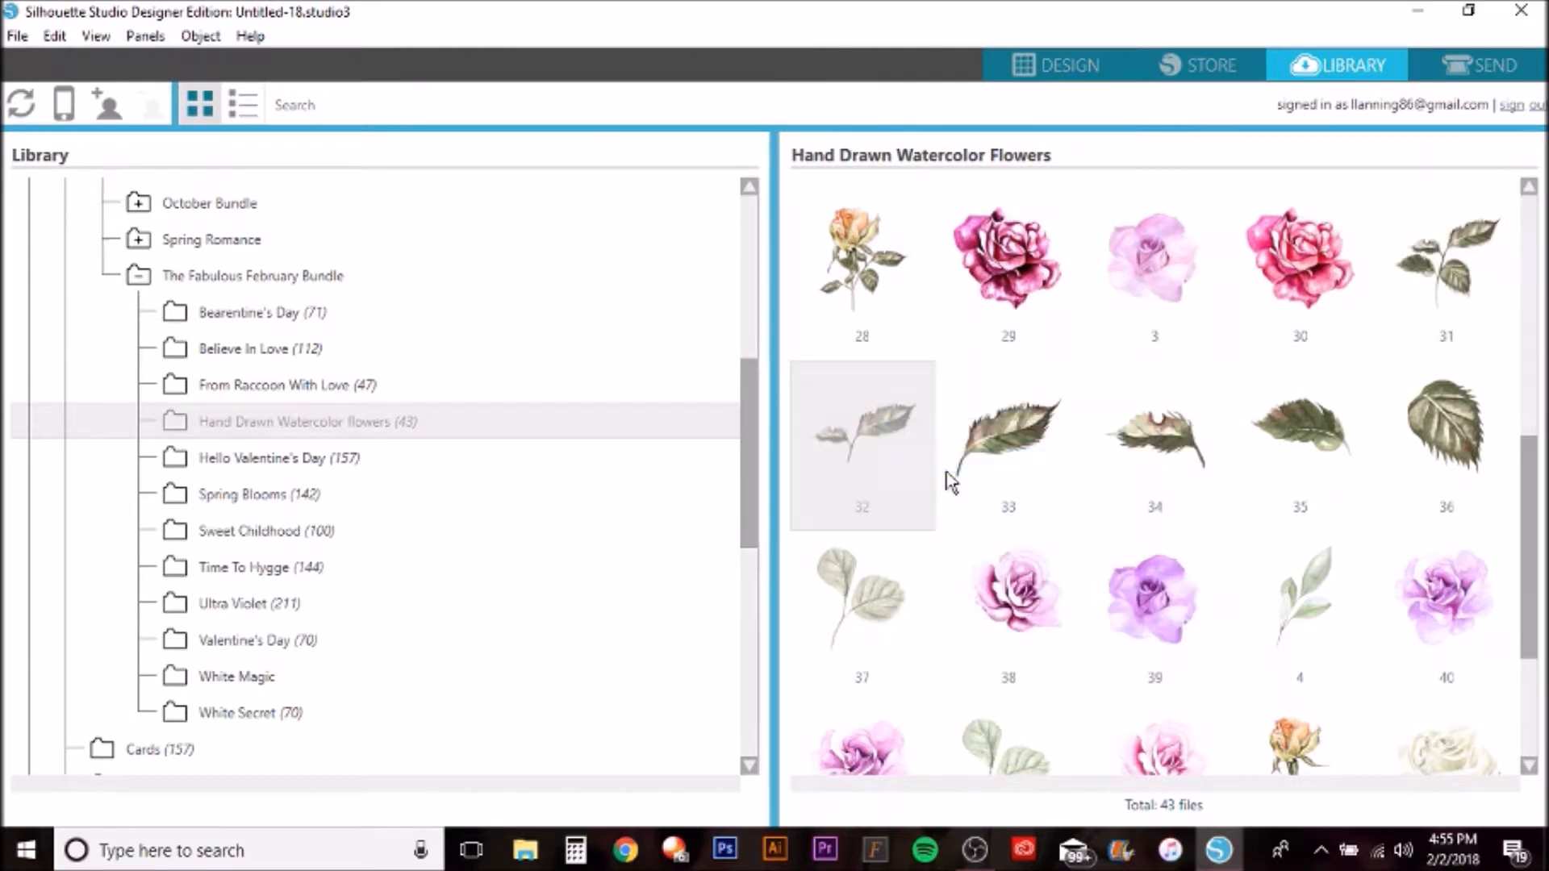
{"action": "left_click_drag", "start_coordinate": [787, 294], "coordinate": [256, 623]}
{"action": "left_click", "coordinate": [499, 478]}
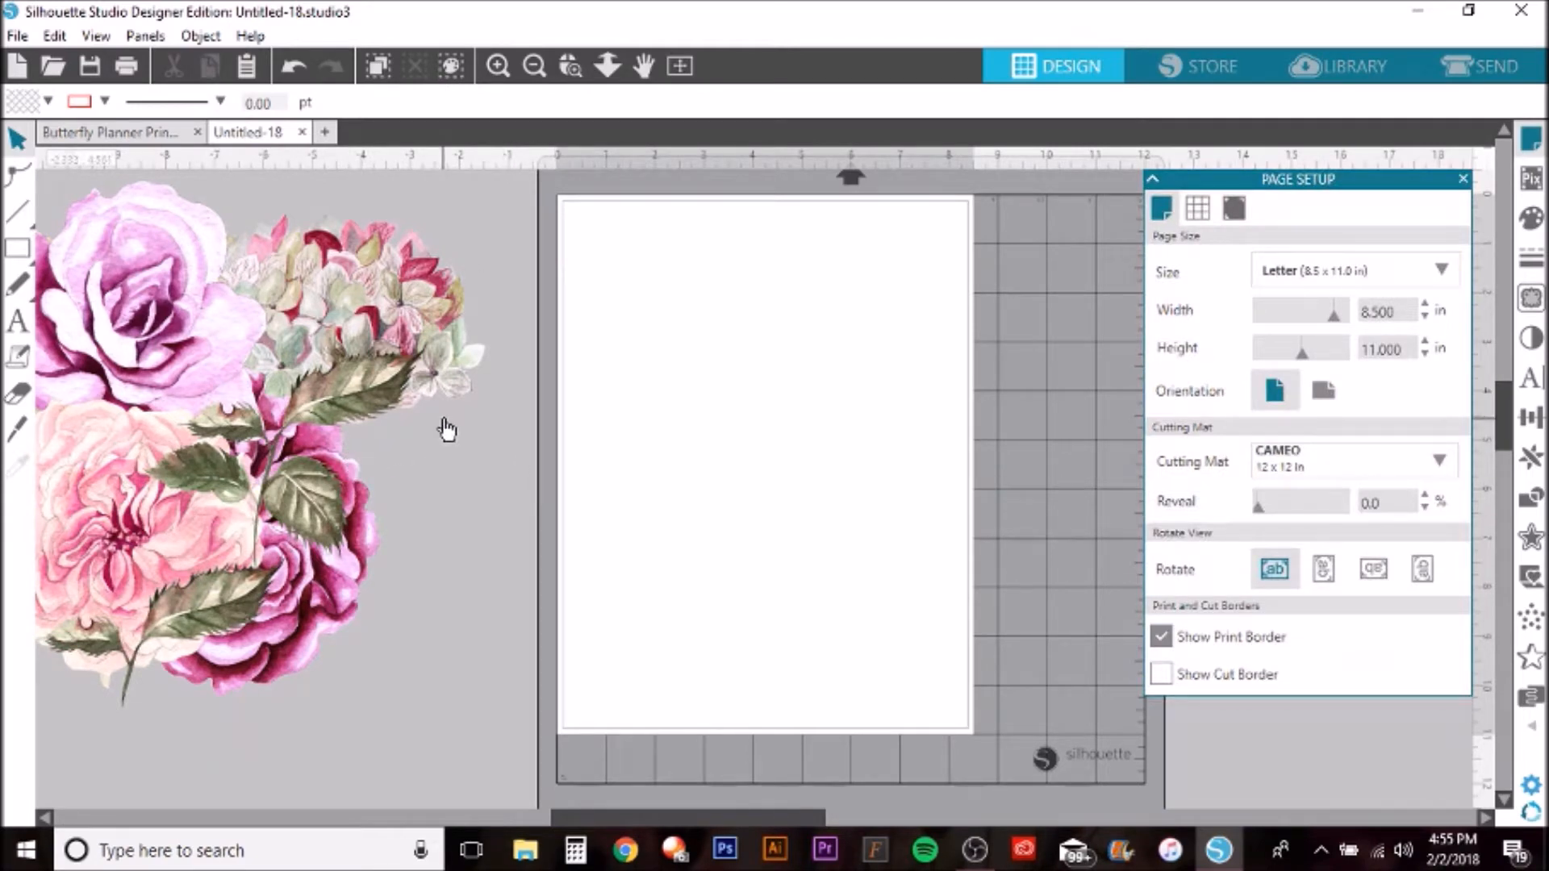
- Review the Butterfly Planner printable's floral strips, then draw a rectangle about 7.5 in wide and 1 in high across the new page's upper edge
{"action": "left_click", "coordinate": [158, 135]}
{"action": "scroll", "coordinate": [432, 398], "scroll_direction": "down", "scroll_amount": 1}
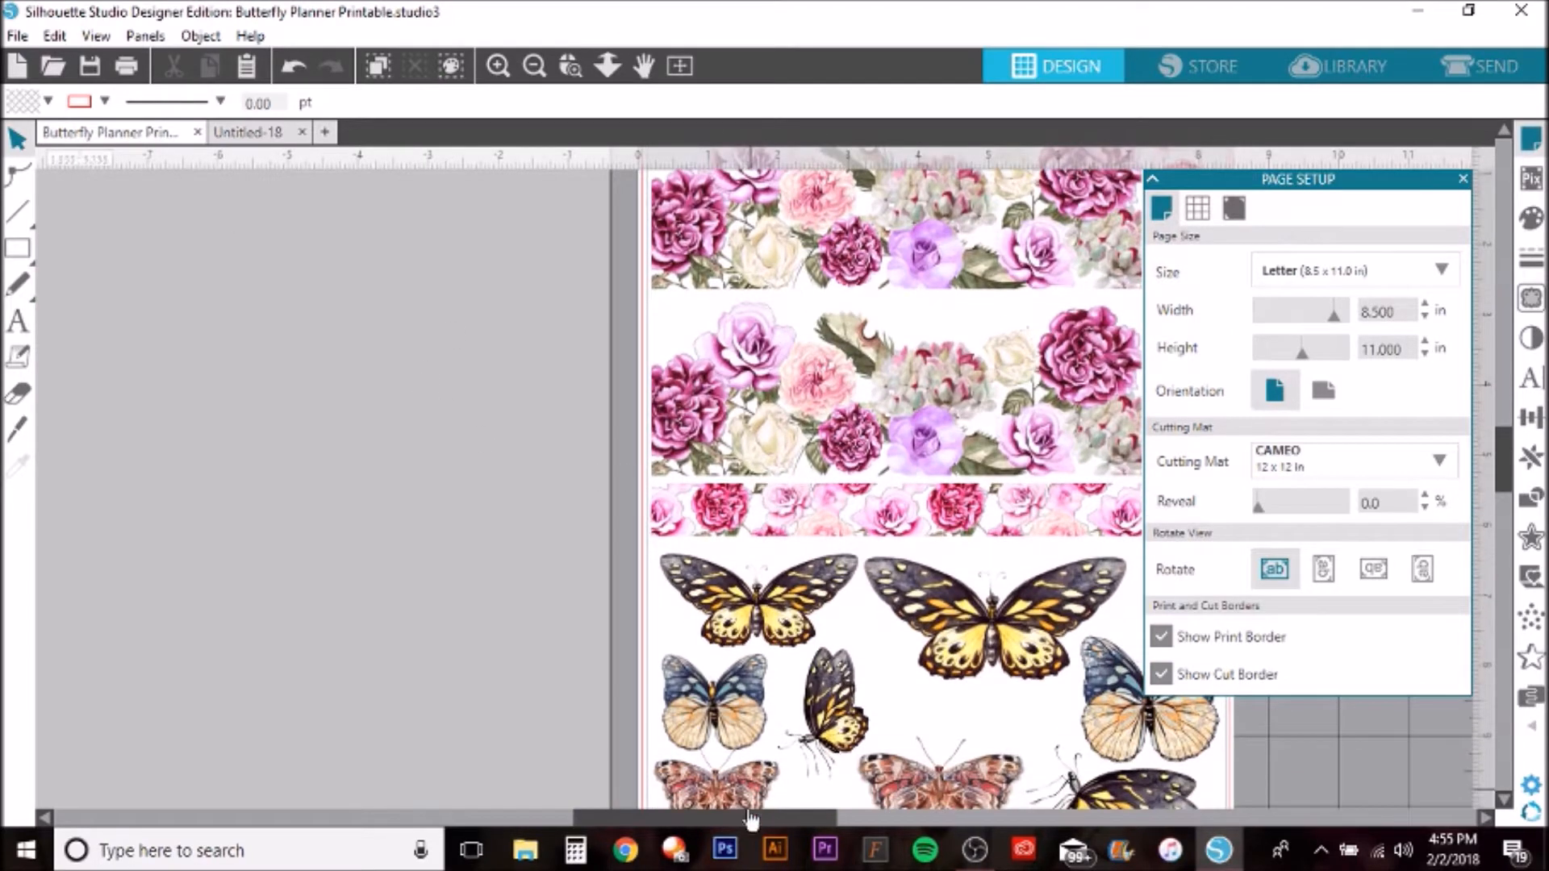
{"action": "left_click_drag", "start_coordinate": [750, 820], "coordinate": [816, 819]}
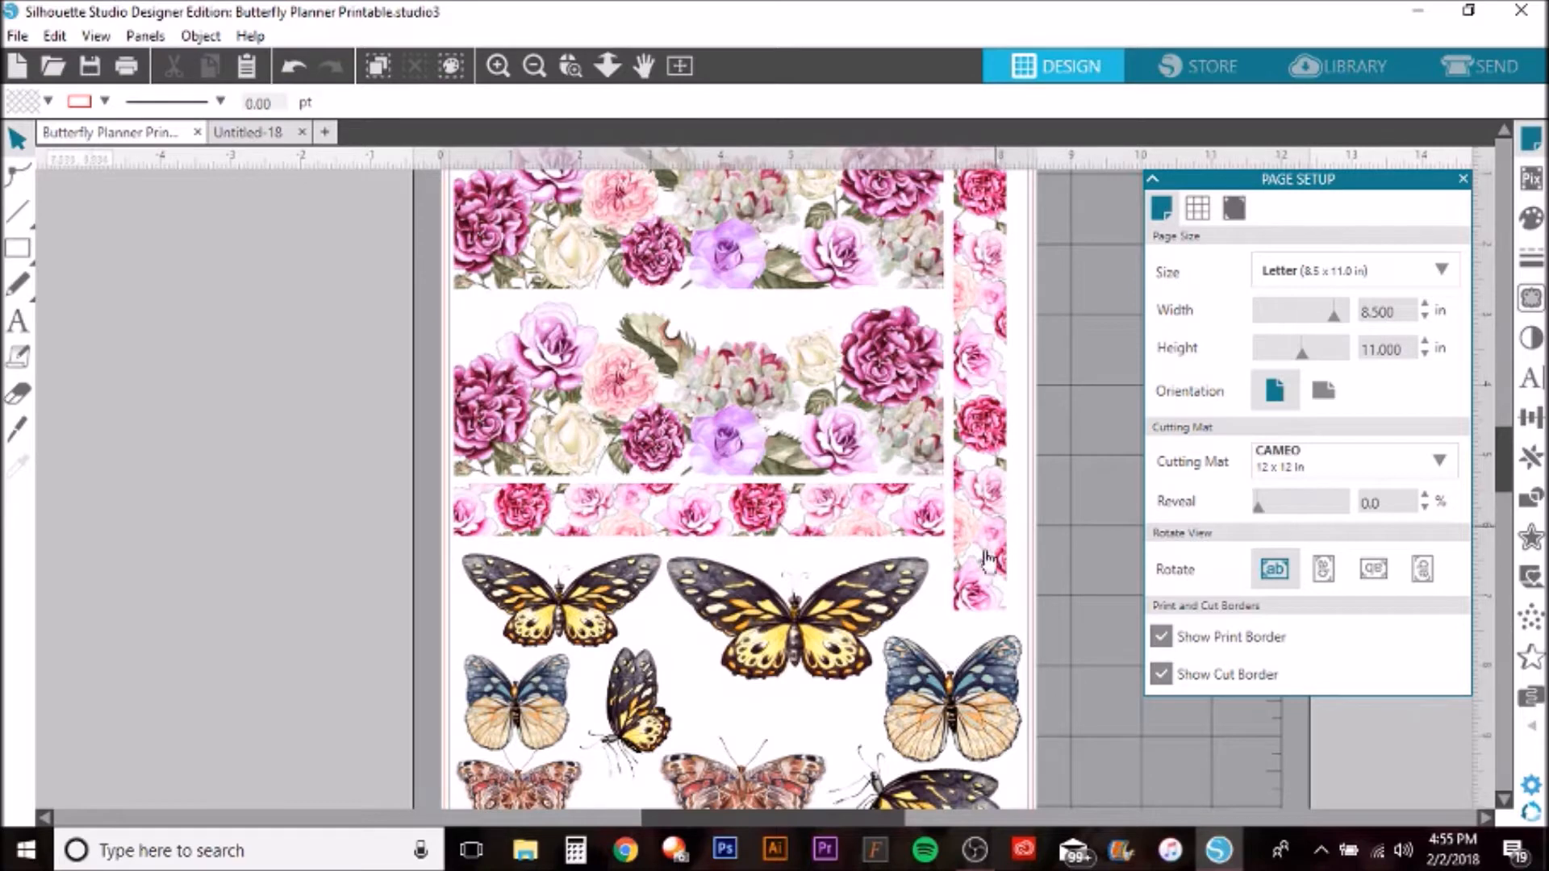
{"action": "left_click", "coordinate": [281, 135]}
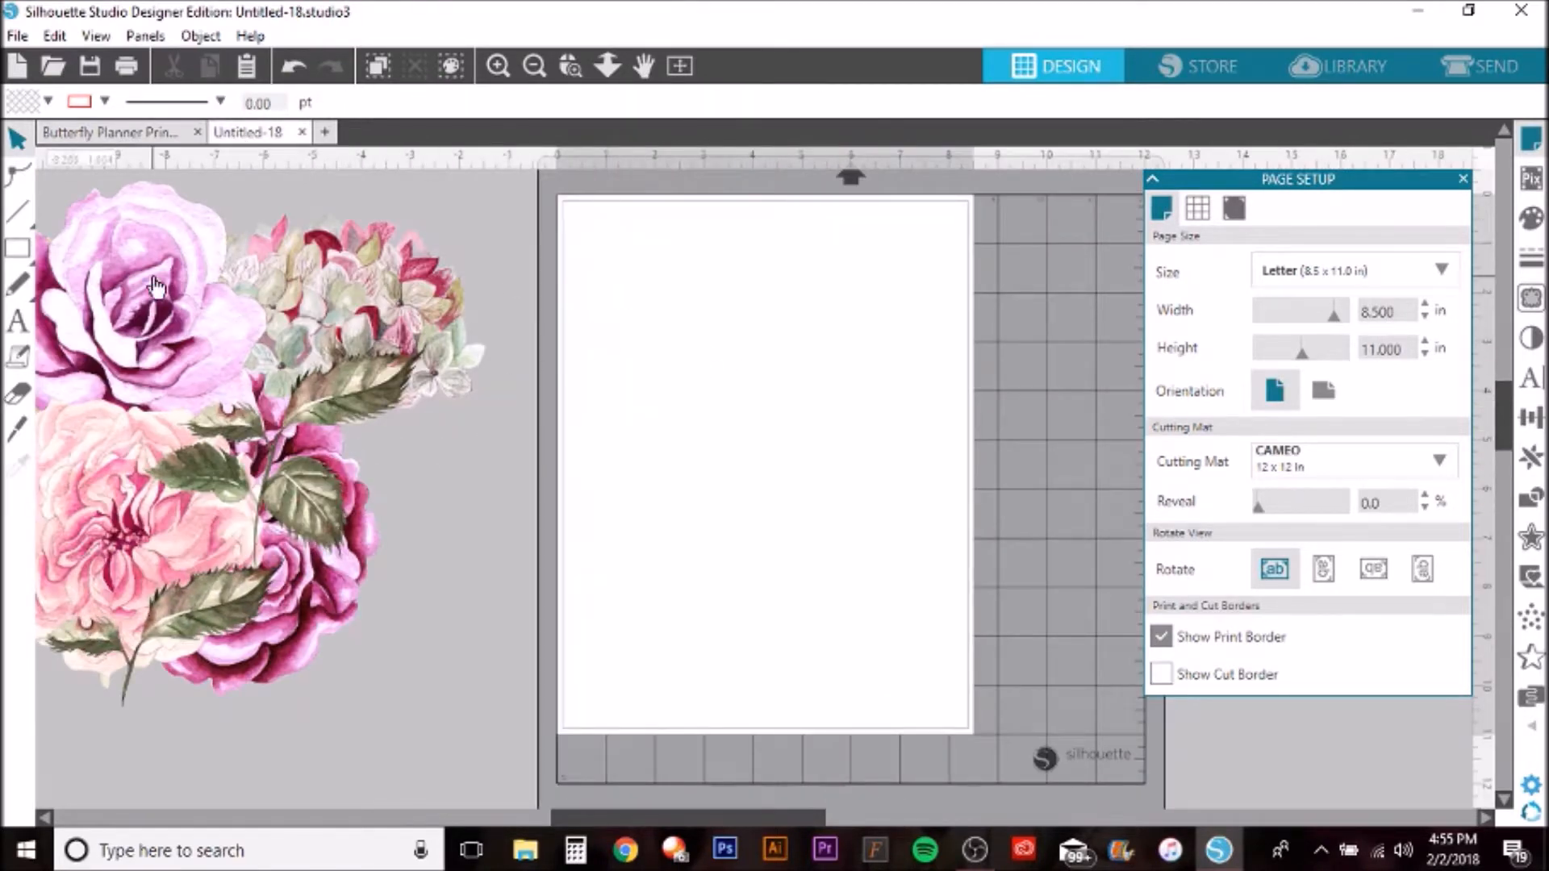
{"action": "left_click", "coordinate": [18, 247]}
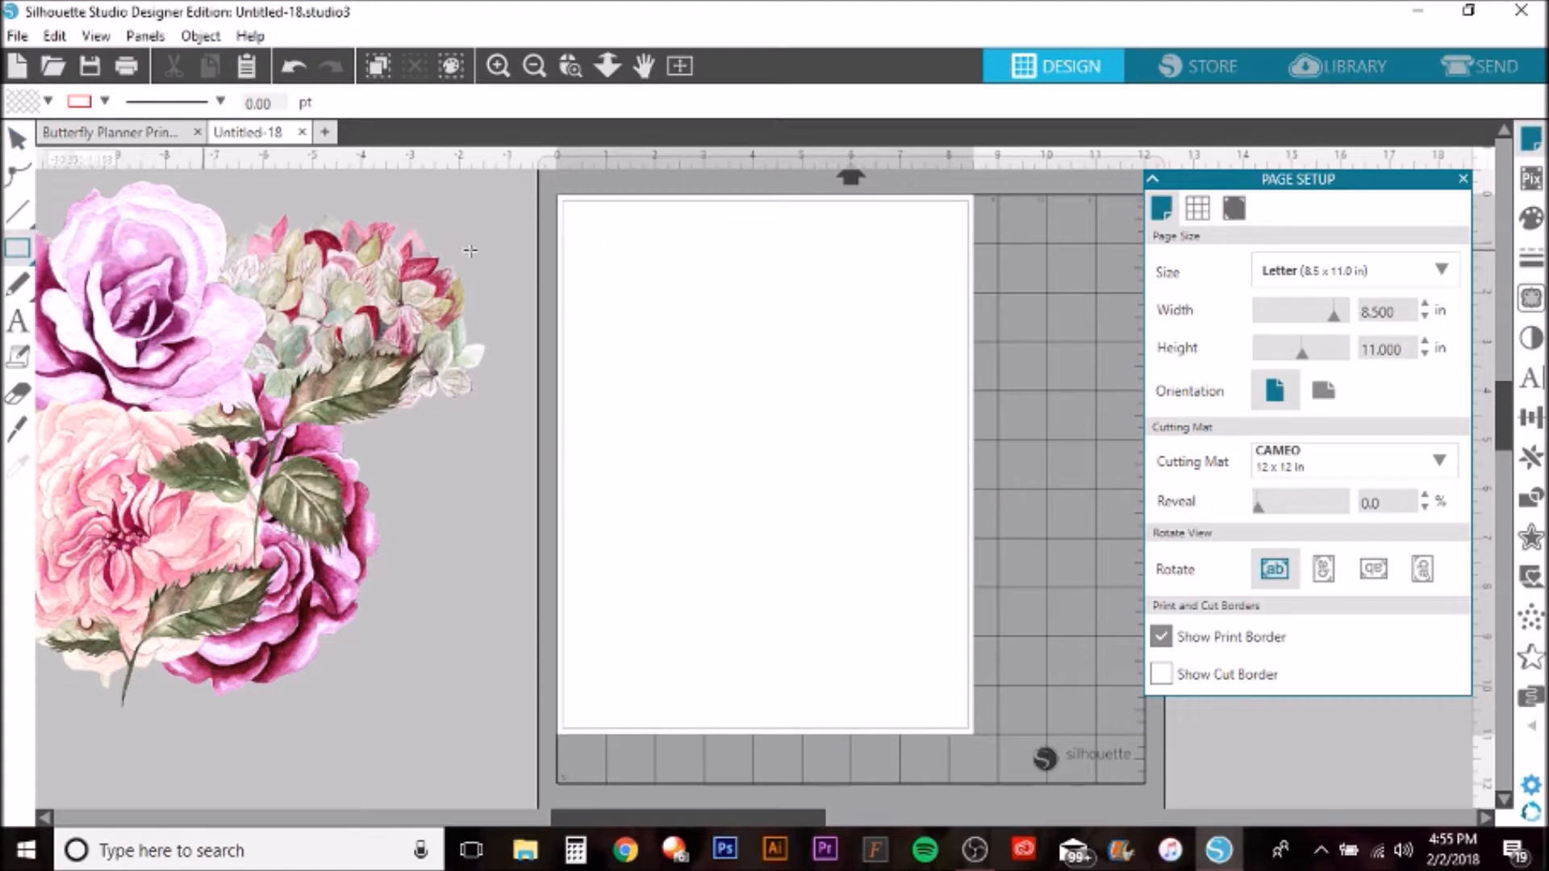
{"action": "left_click_drag", "start_coordinate": [587, 218], "coordinate": [628, 258]}
{"action": "left_click_drag", "start_coordinate": [898, 266], "coordinate": [956, 268]}
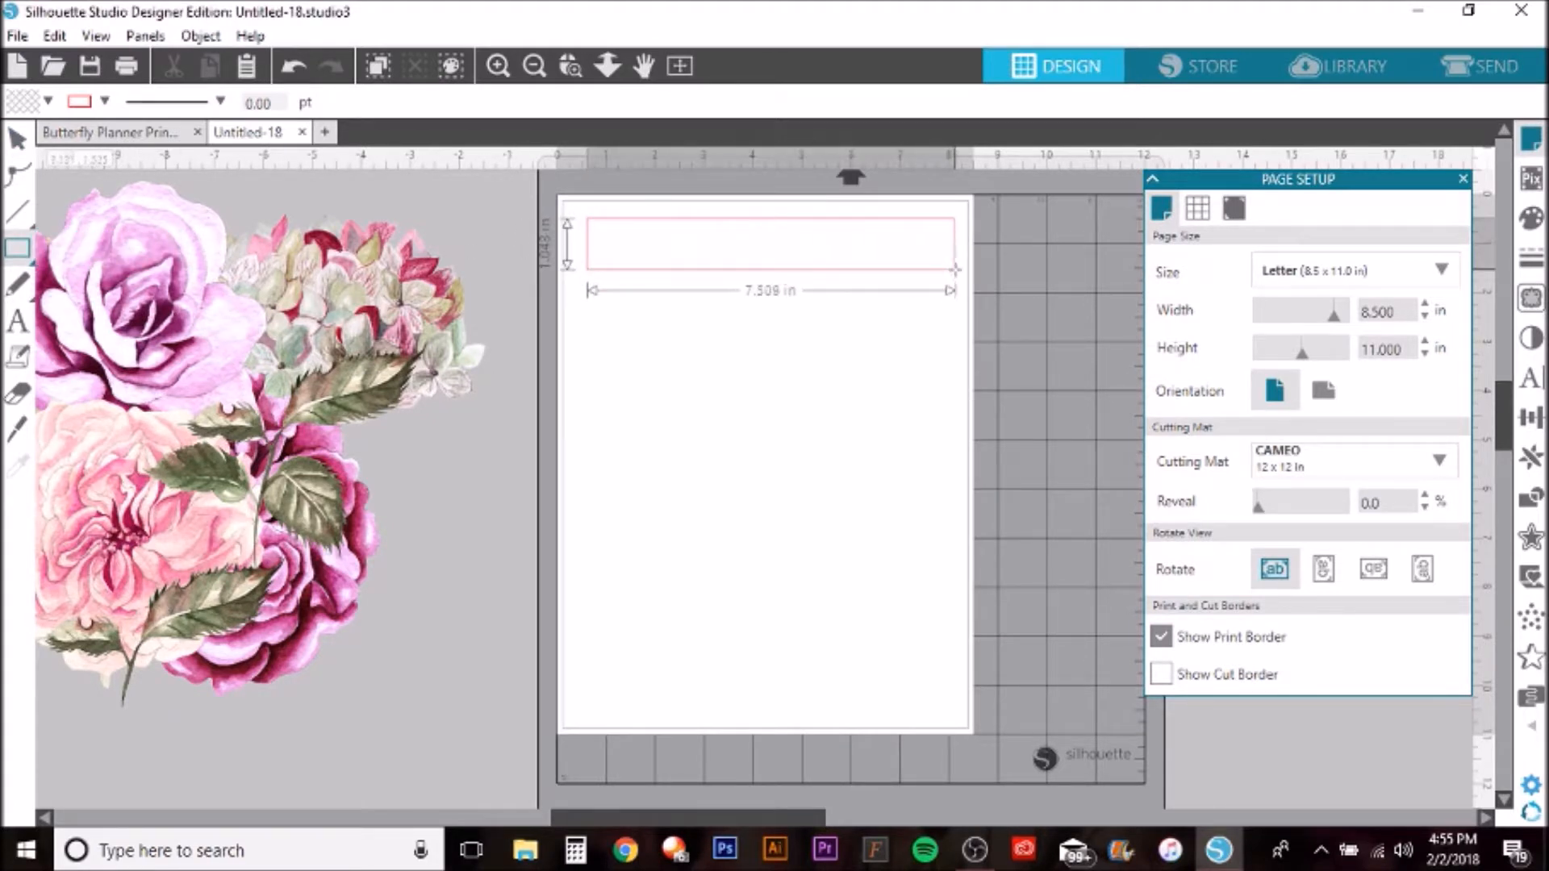
- Set the rectangle's size to 7 in wide by 0.75 in high and move it slightly toward the page's upper-left corner
{"action": "mouse_move", "coordinate": [353, 106]}
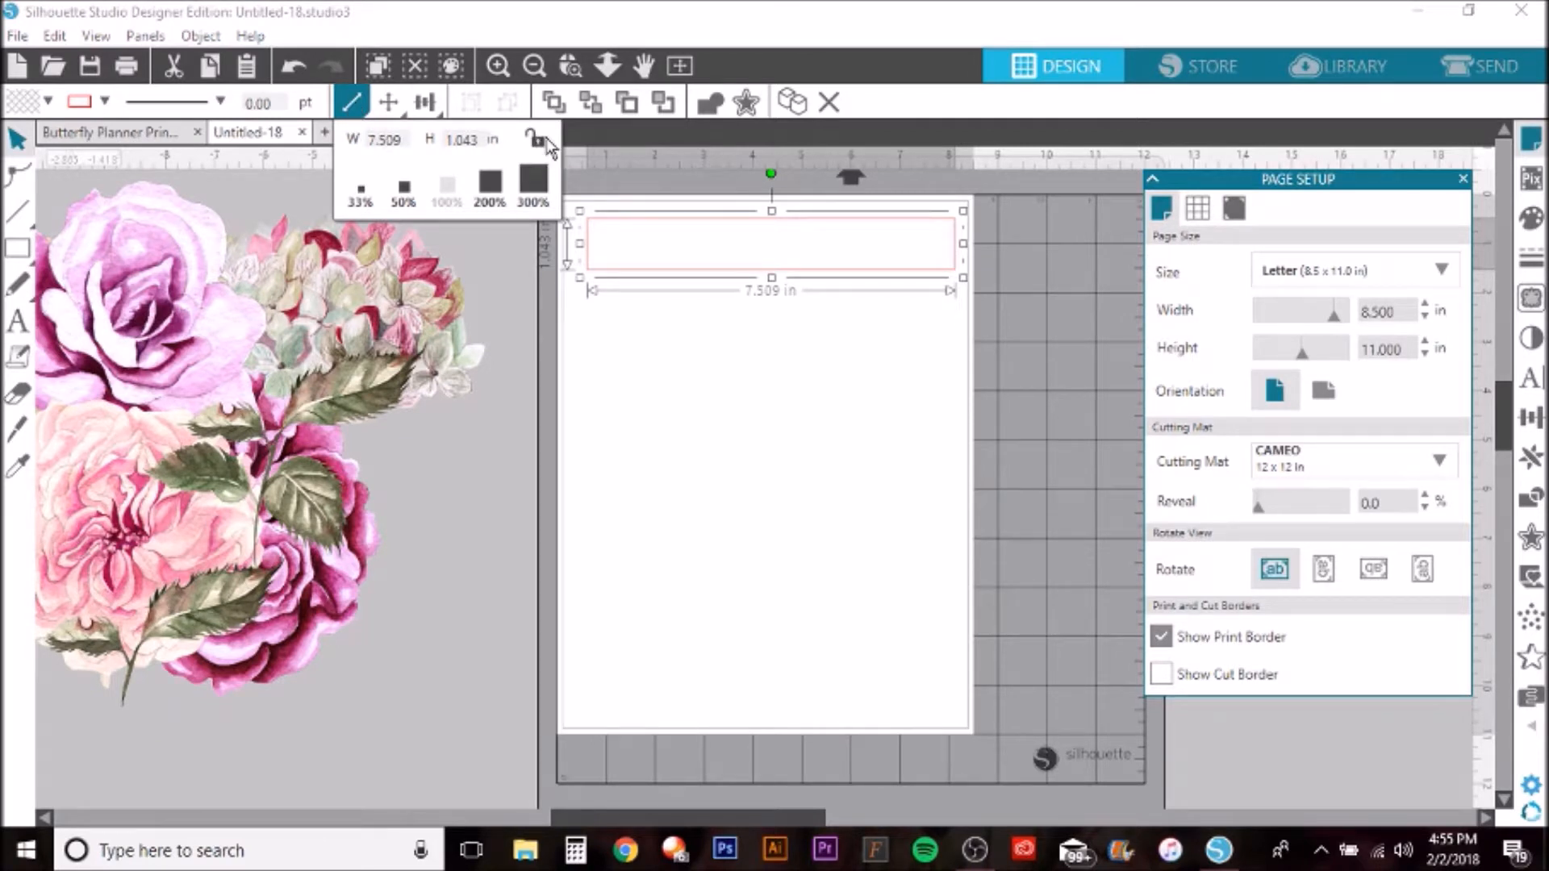
{"action": "left_click_drag", "start_coordinate": [412, 149], "coordinate": [352, 152]}
{"action": "type", "text": "7"}
{"action": "left_click_drag", "start_coordinate": [478, 152], "coordinate": [454, 153]}
{"action": "key", "text": "BackSpace"}
{"action": "type", "text": ".75"}
{"action": "key", "text": "Return"}
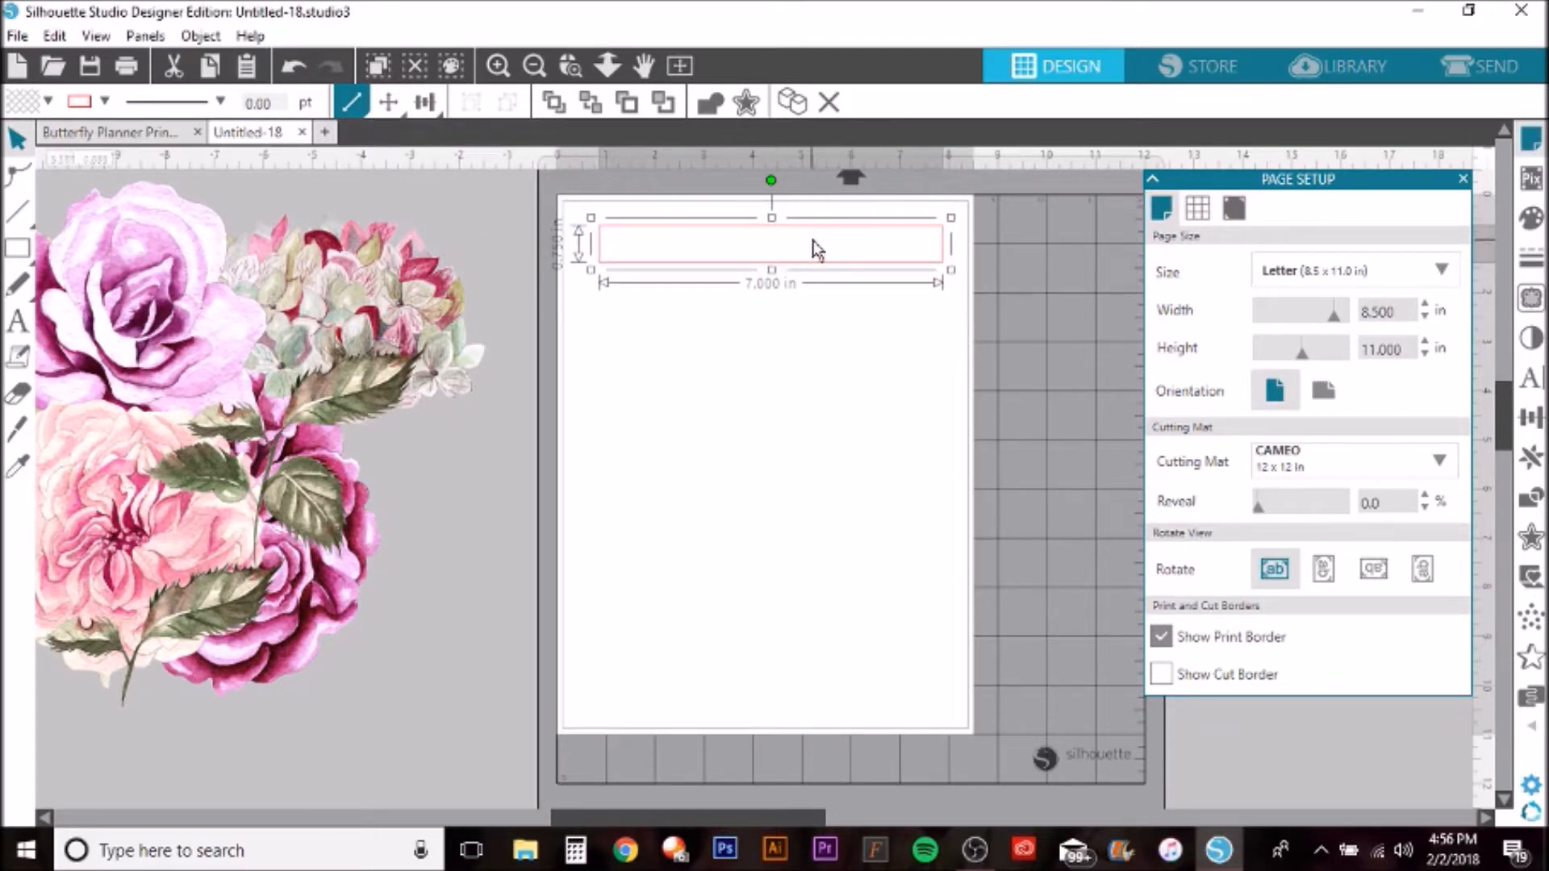
{"action": "left_click_drag", "start_coordinate": [815, 234], "coordinate": [804, 227]}
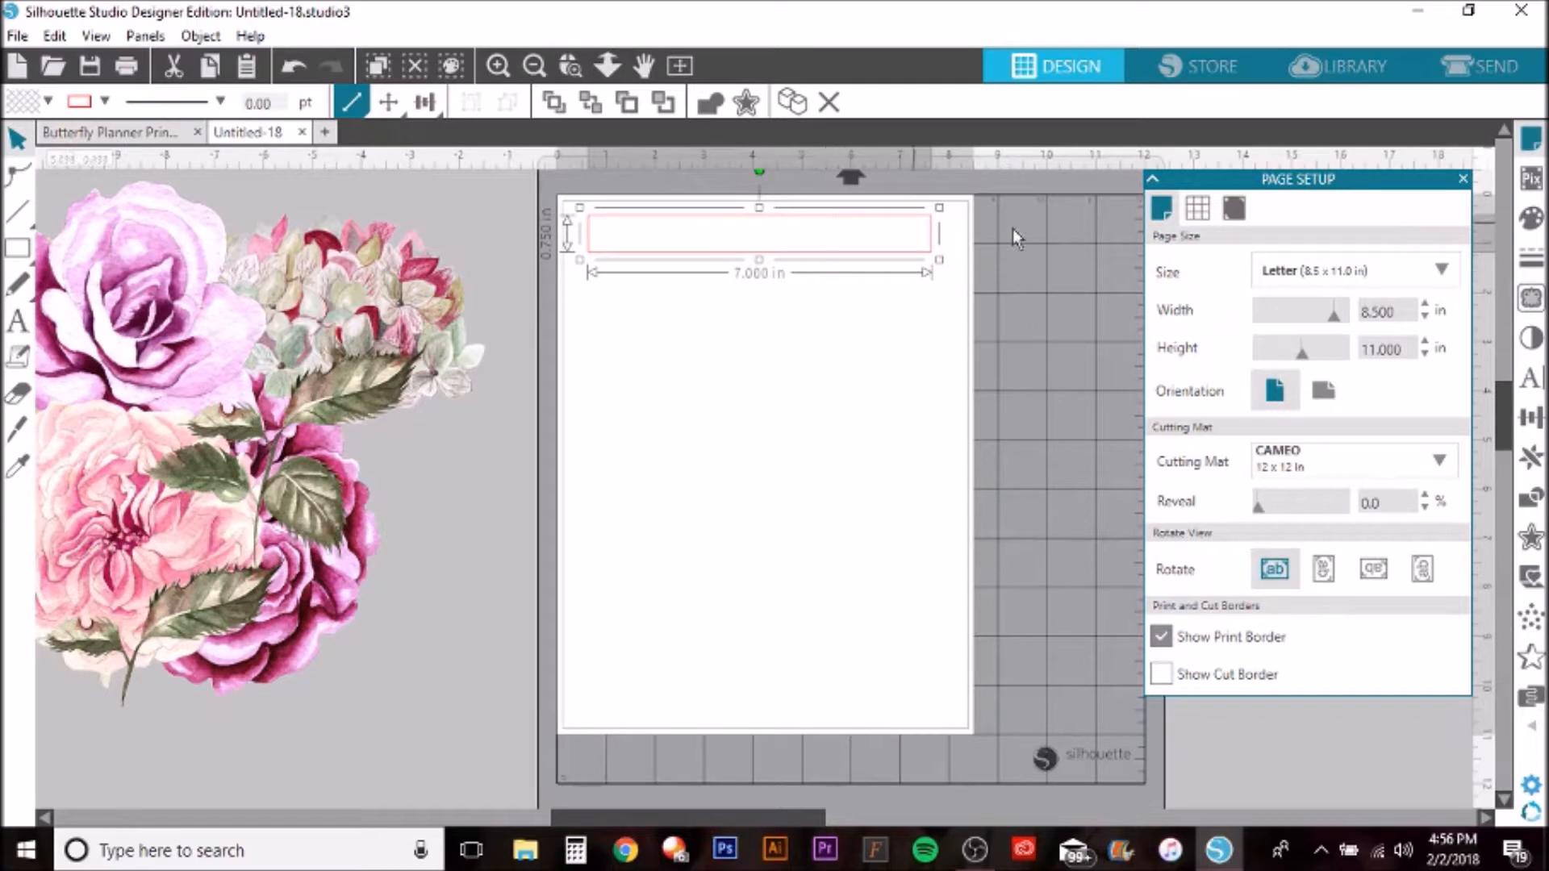
- Look up the Hand Drawn Watercolor Flowers patterns among the pattern fills and in the library's Patterns folder
{"action": "left_click", "coordinate": [1533, 220]}
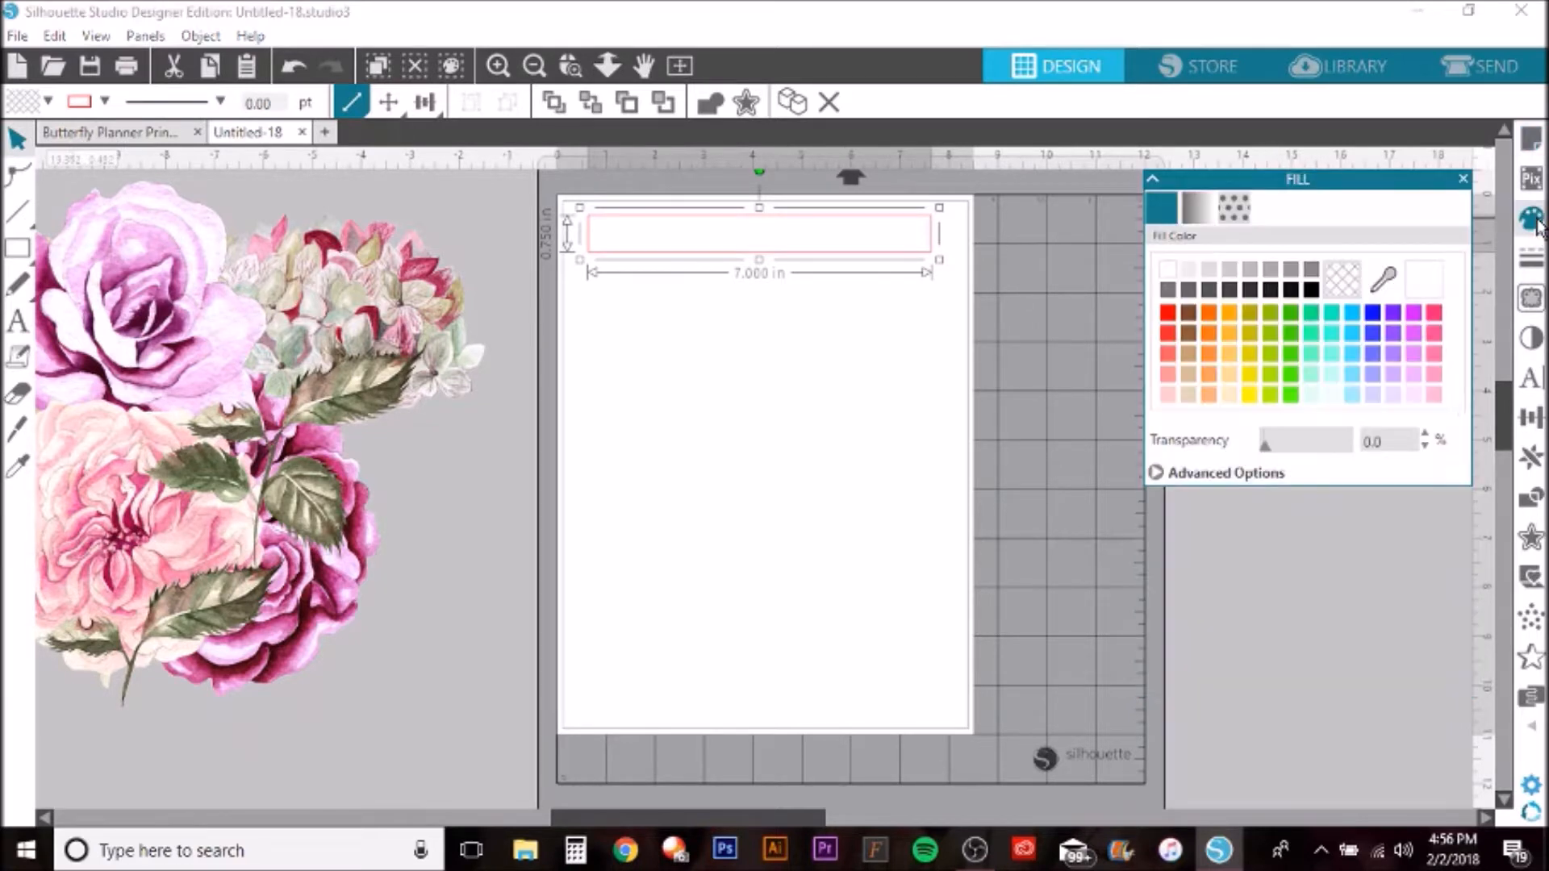
{"action": "left_click", "coordinate": [1234, 209]}
{"action": "left_click_drag", "start_coordinate": [1461, 291], "coordinate": [1470, 332]}
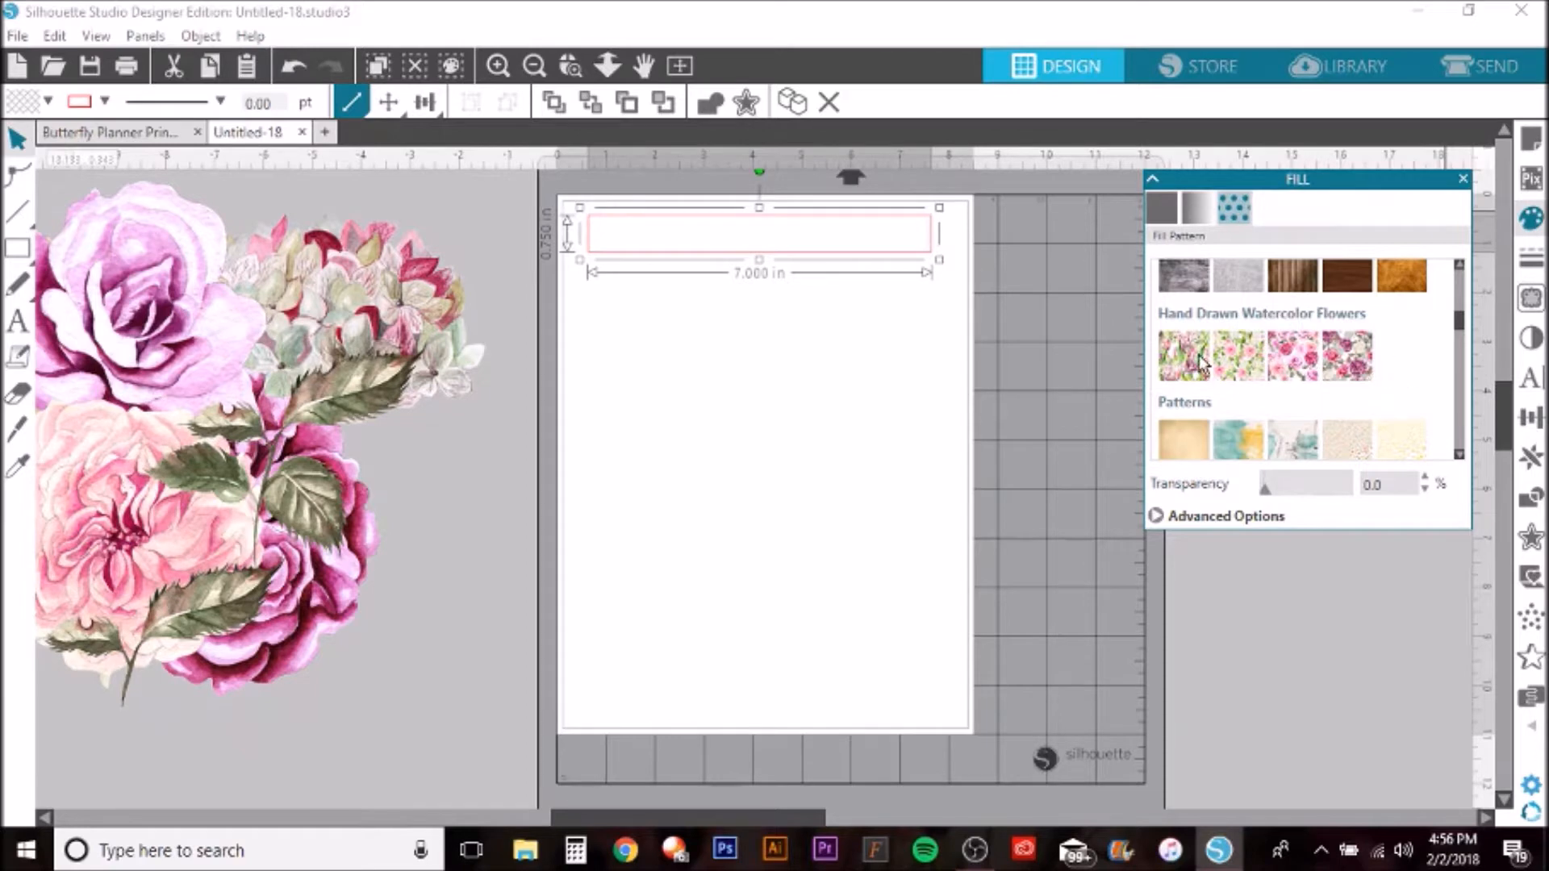
{"action": "left_click", "coordinate": [1362, 71]}
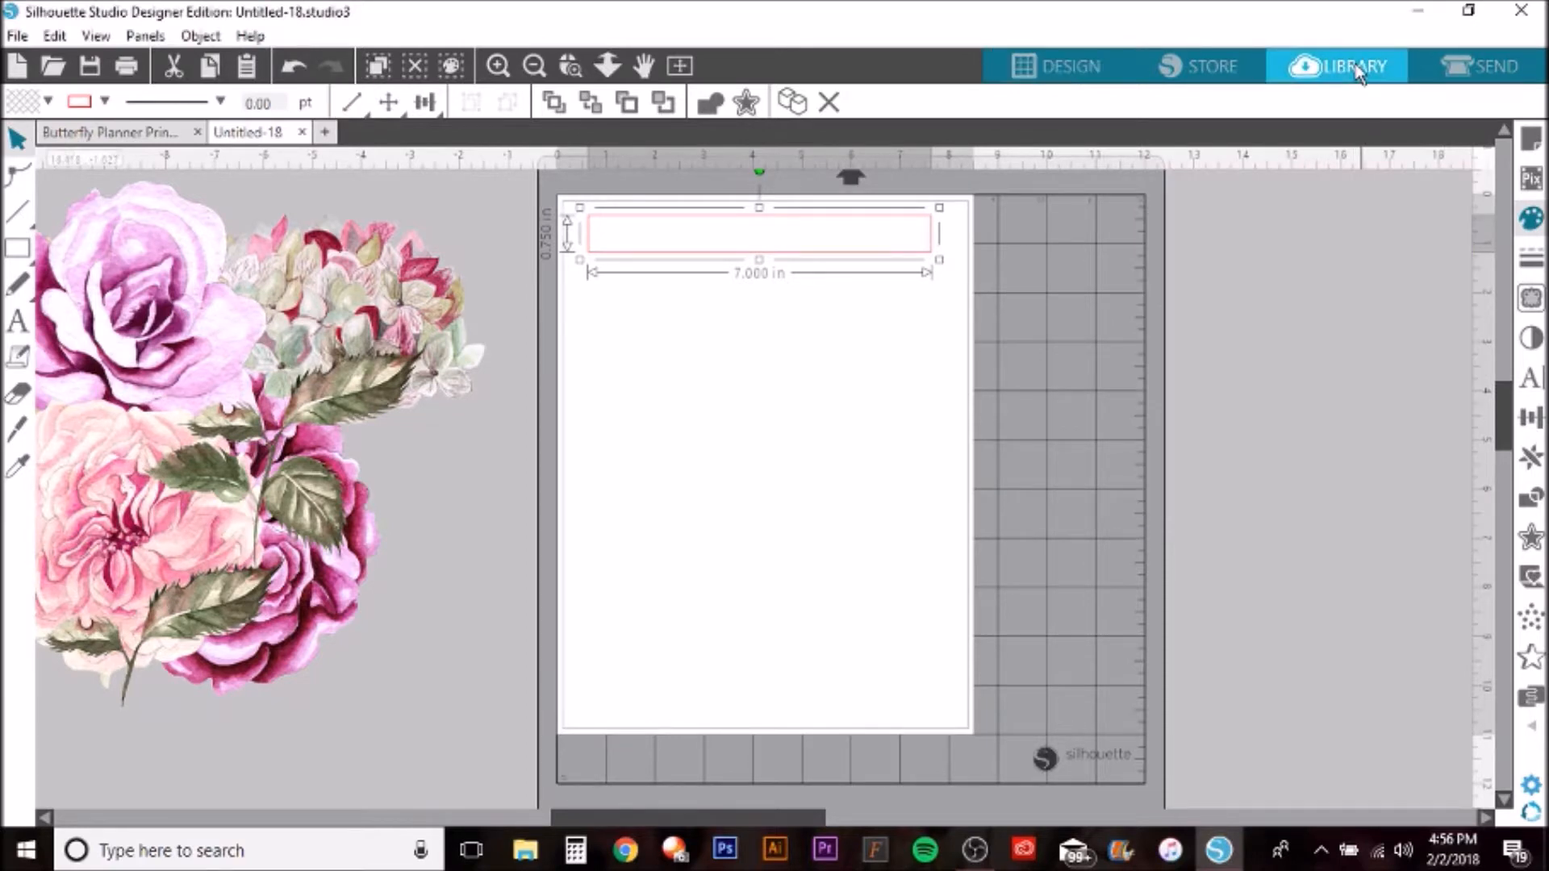
{"action": "left_click_drag", "start_coordinate": [751, 458], "coordinate": [731, 742]}
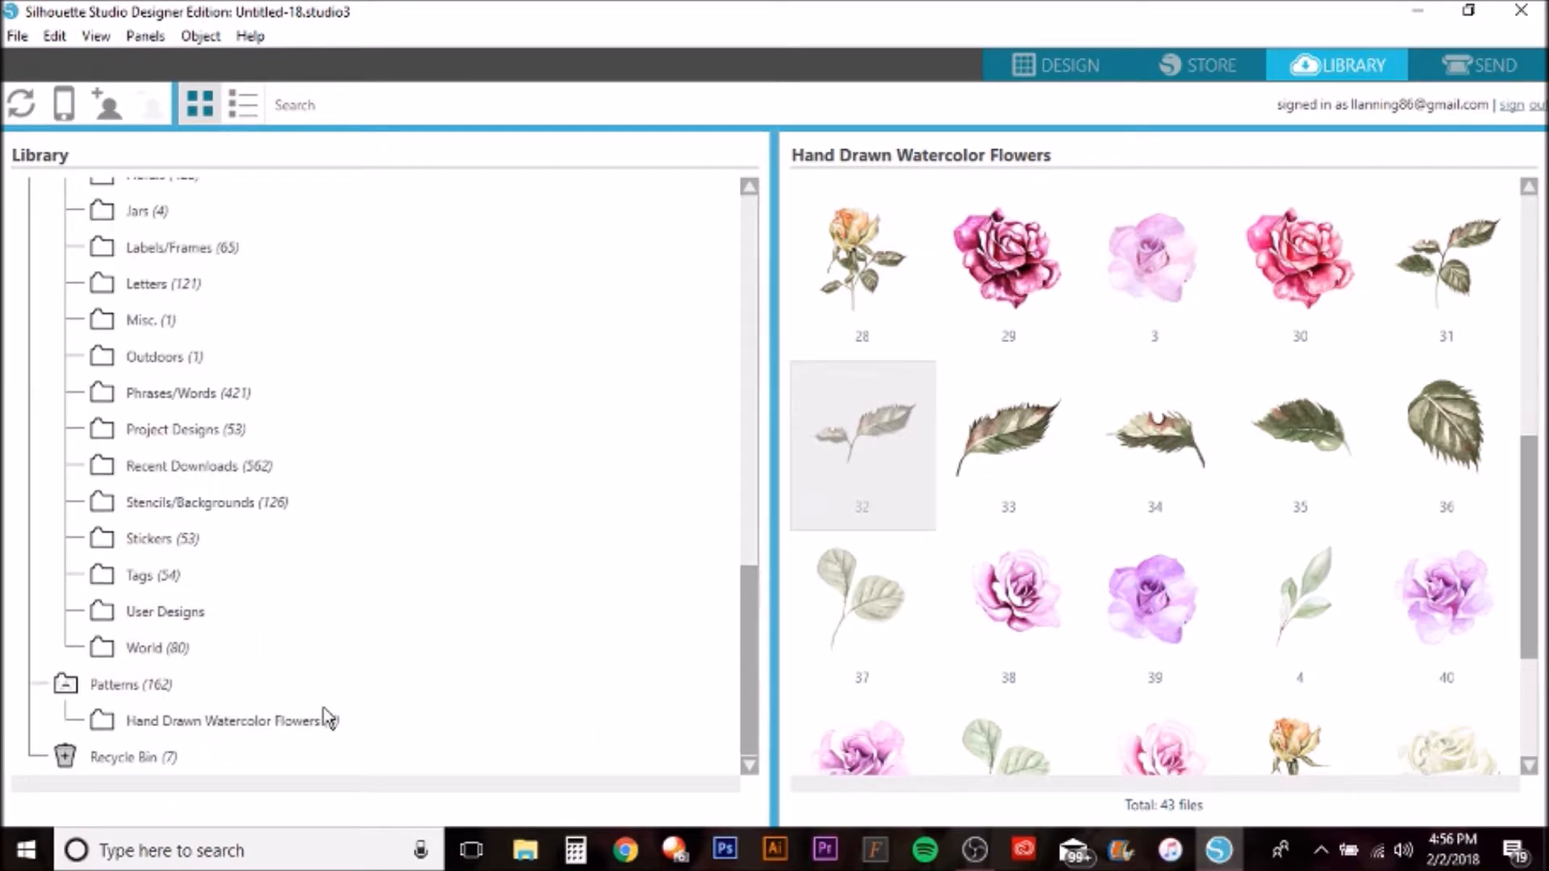
{"action": "left_click", "coordinate": [148, 720]}
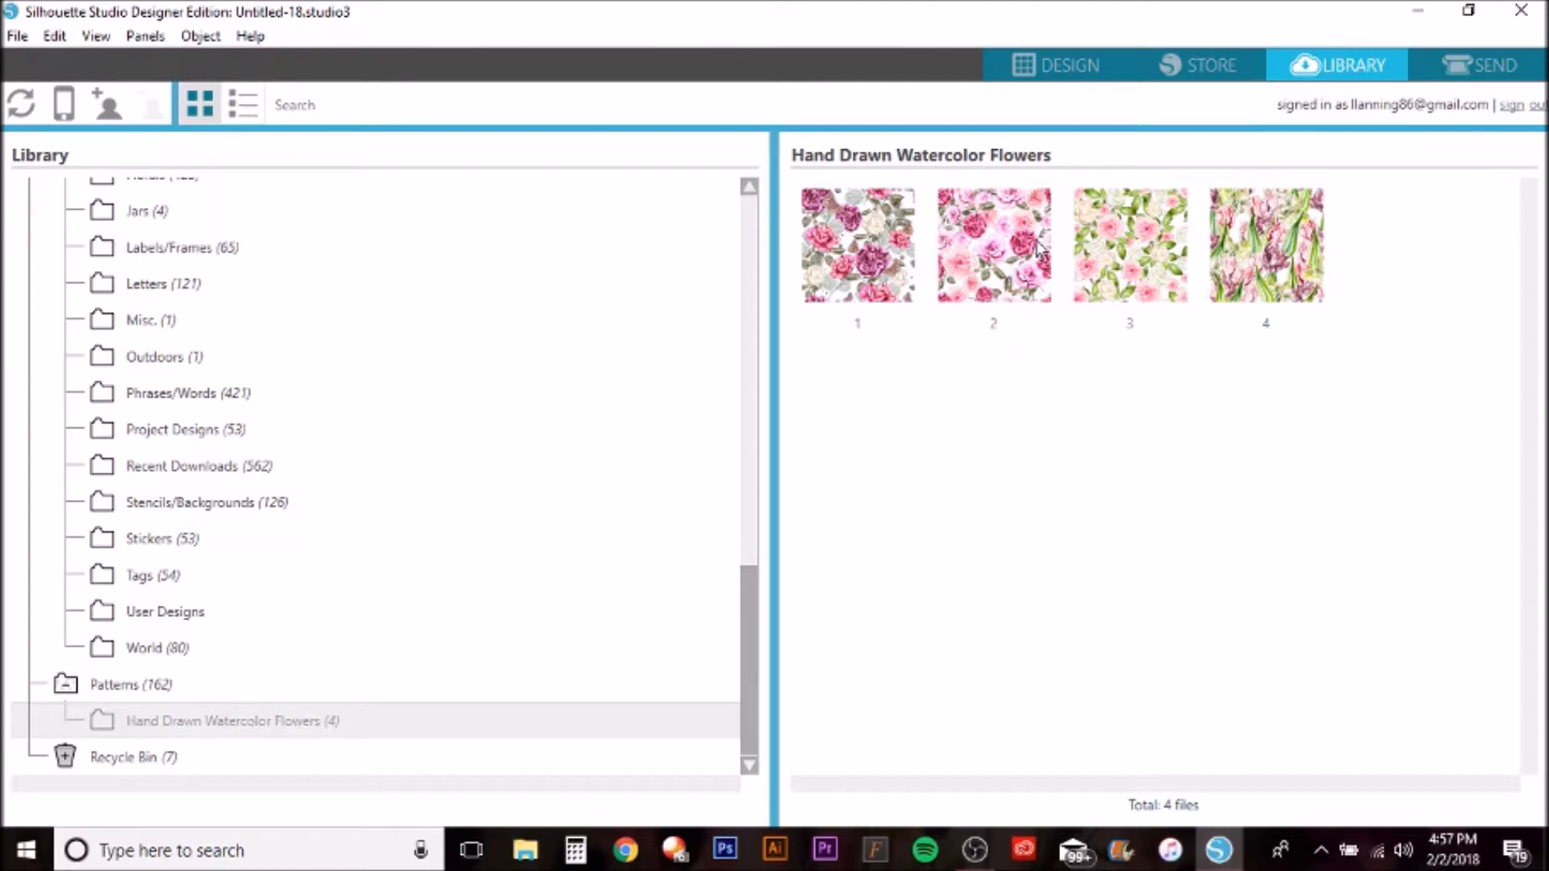
{"action": "left_click", "coordinate": [1077, 68]}
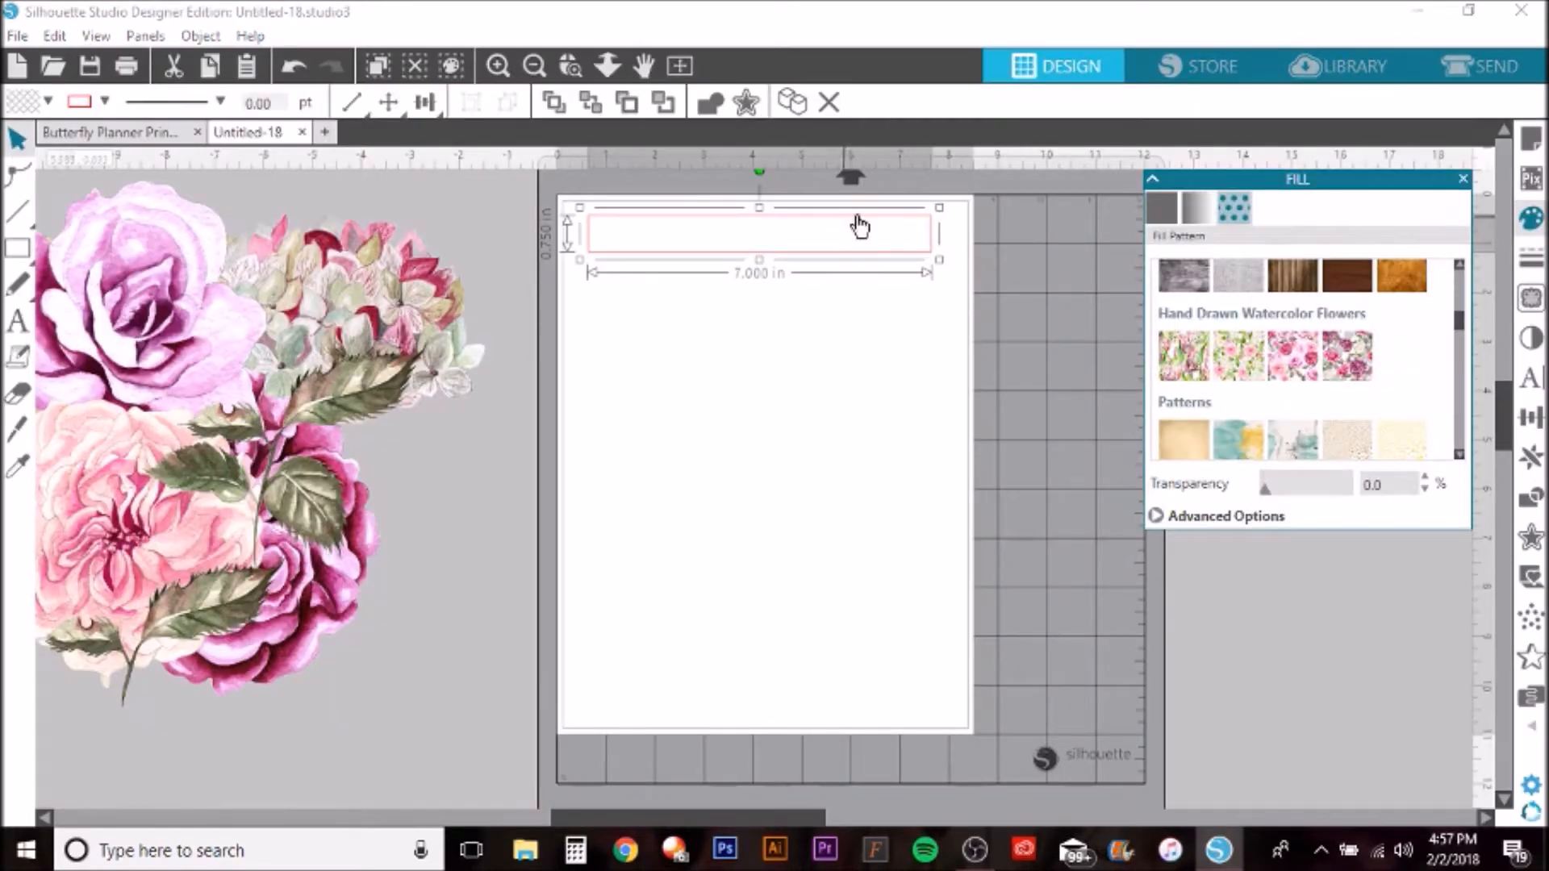
- Fill the rectangle with the white-ground pink rose pattern from Hand Drawn Watercolor Flowers and scale the pattern to 48%
{"action": "left_click", "coordinate": [1531, 224]}
{"action": "left_click", "coordinate": [1532, 224]}
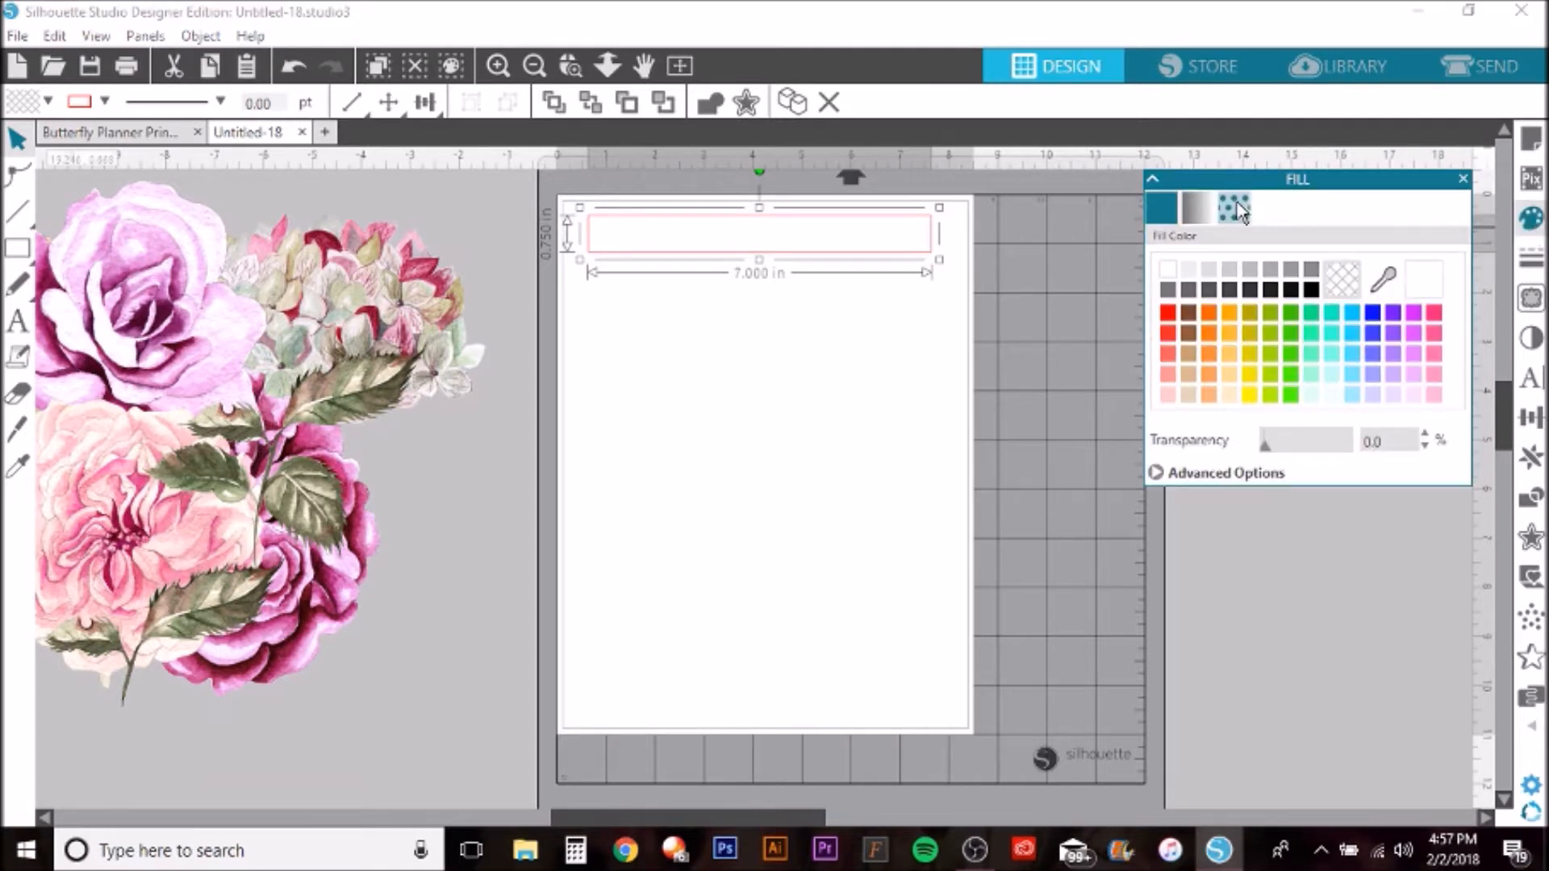
{"action": "left_click", "coordinate": [1236, 209]}
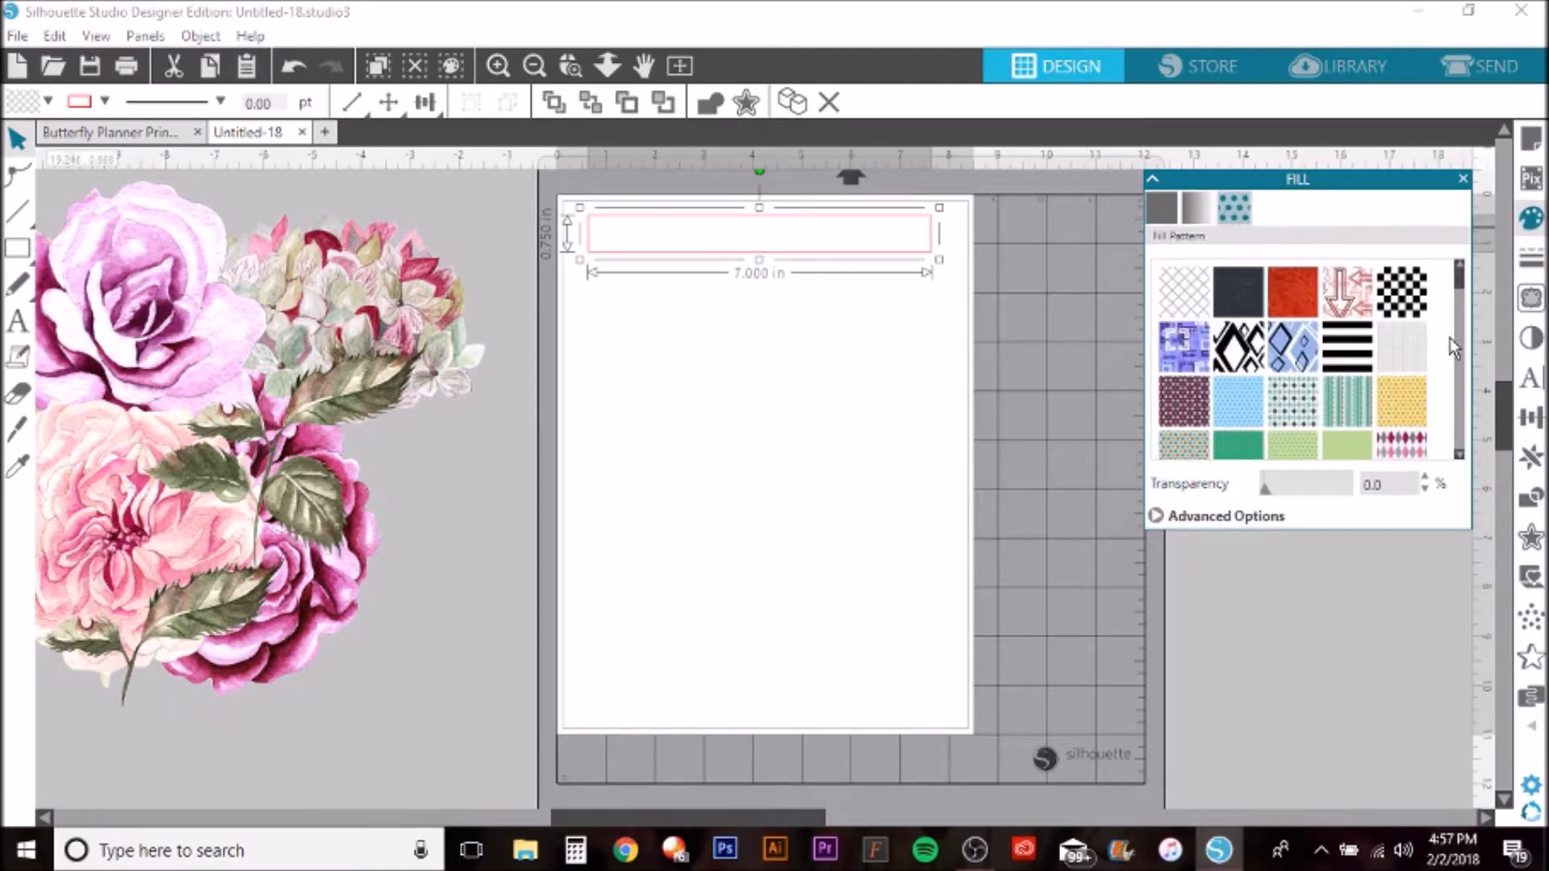
{"action": "left_click_drag", "start_coordinate": [1460, 284], "coordinate": [1462, 333]}
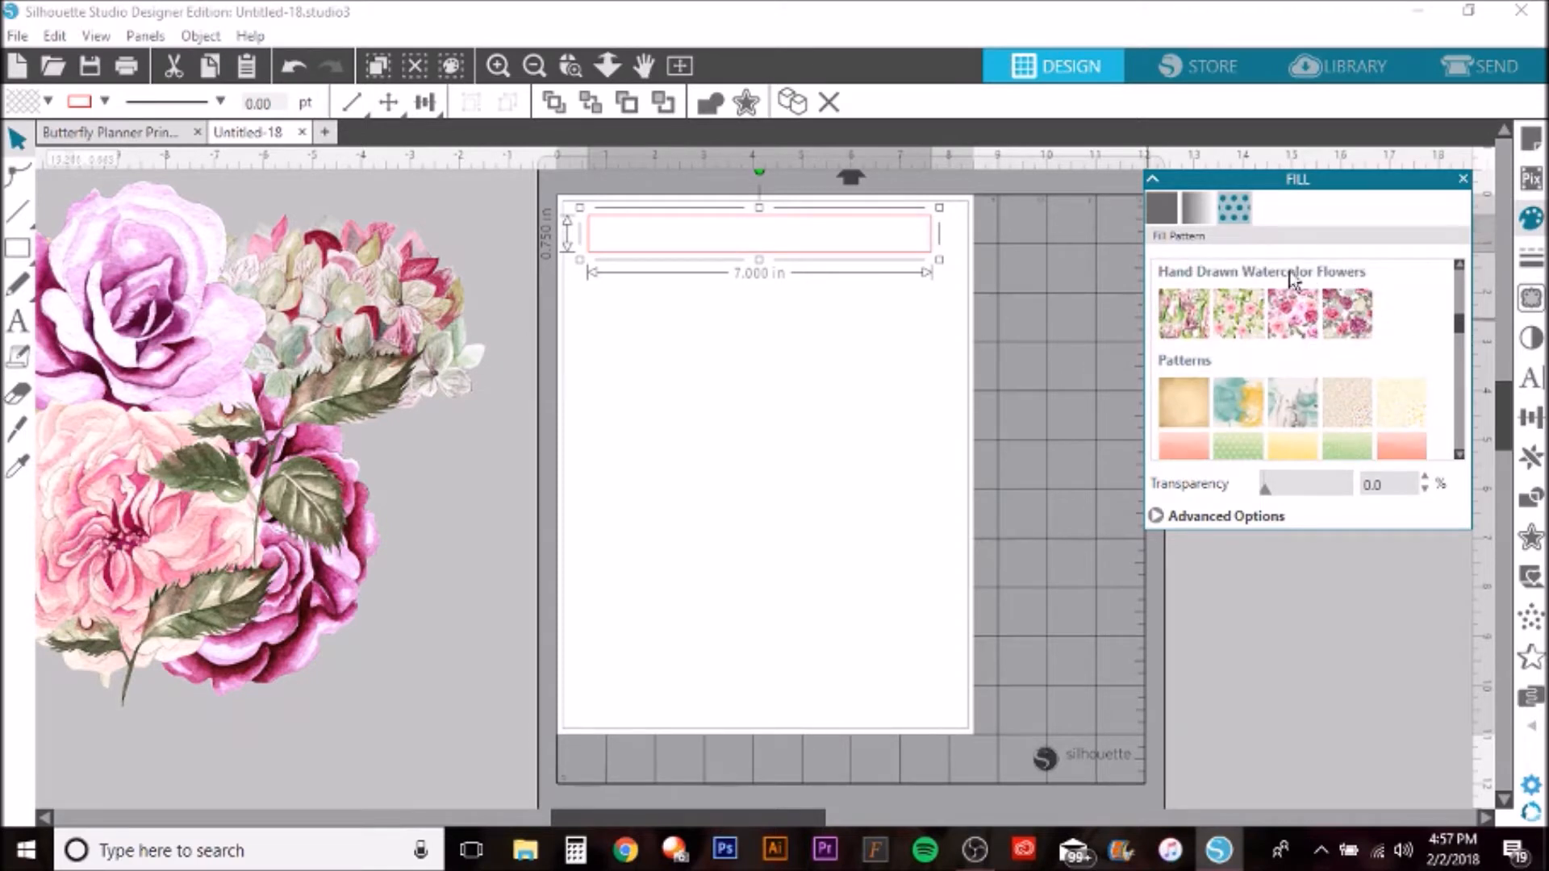
{"action": "left_click", "coordinate": [1293, 317]}
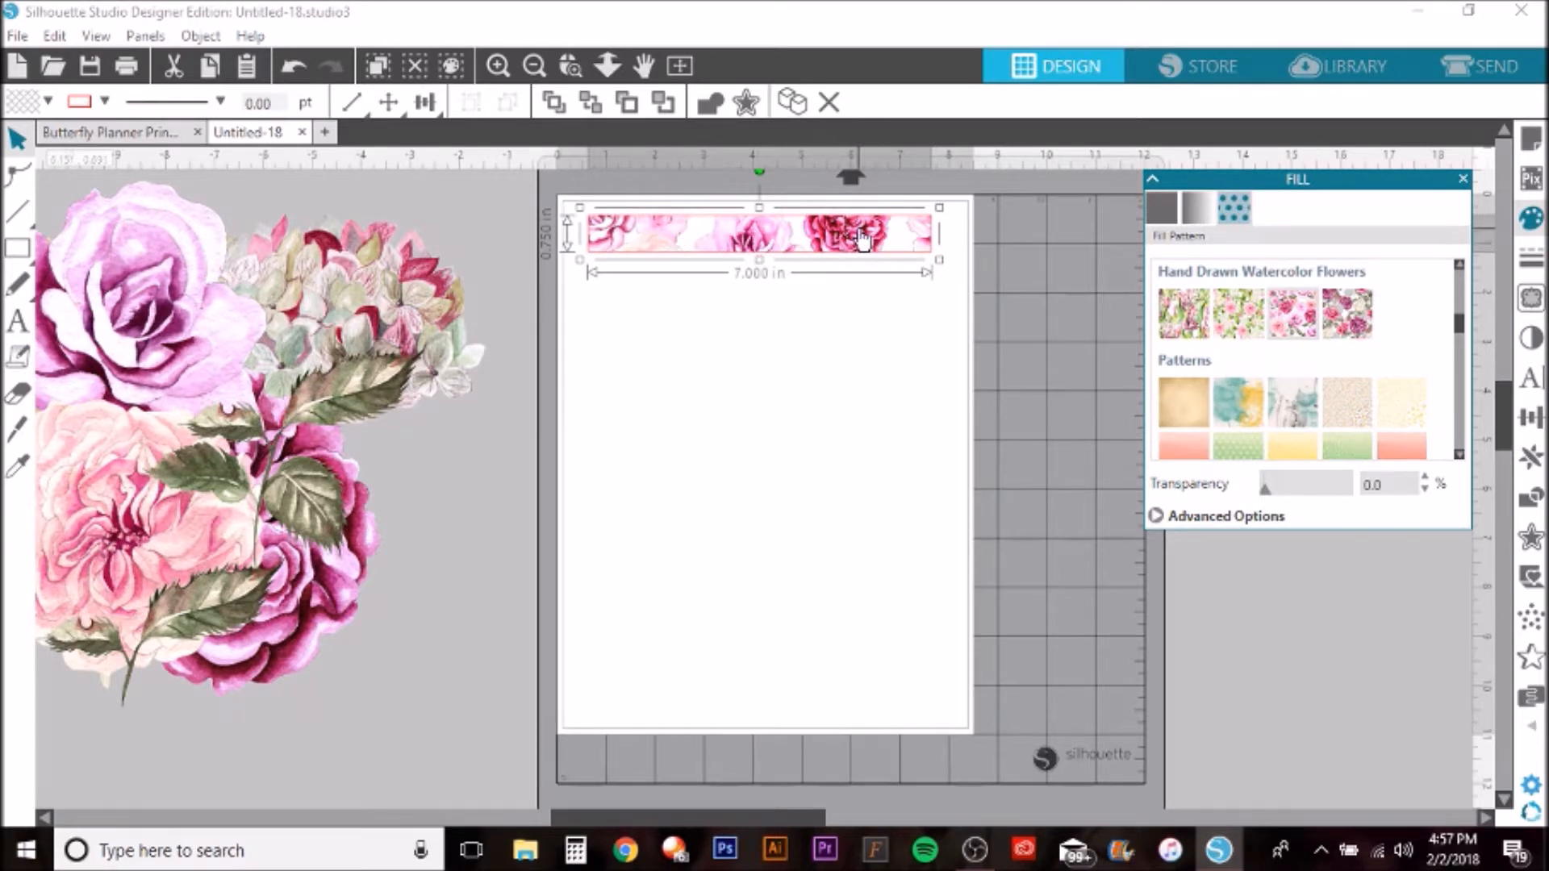
{"action": "left_click", "coordinate": [1157, 518]}
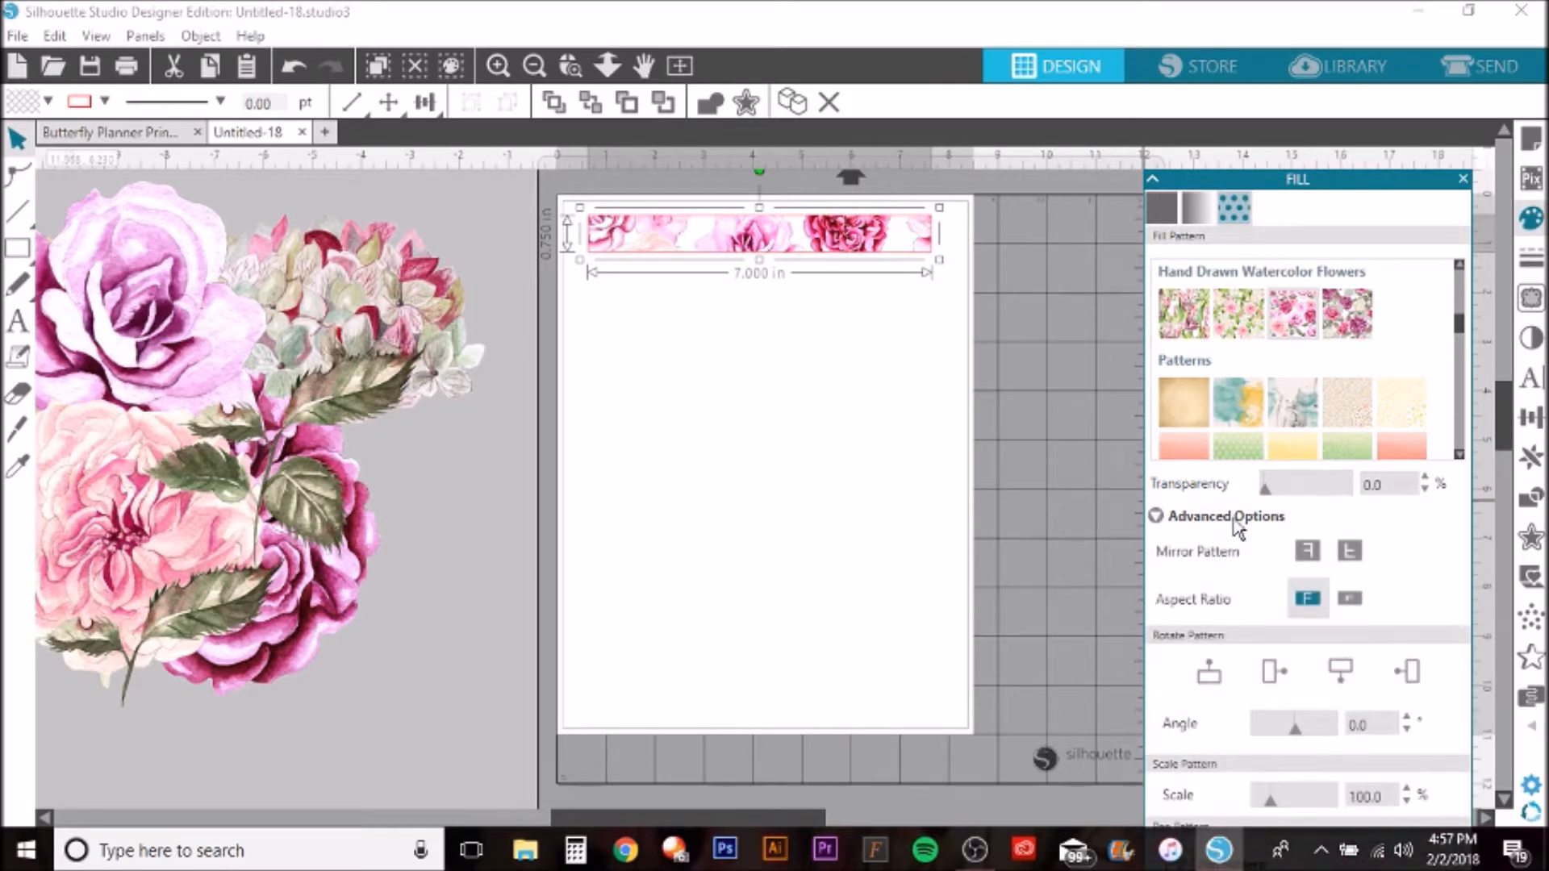
{"action": "left_click_drag", "start_coordinate": [1276, 804], "coordinate": [1263, 804]}
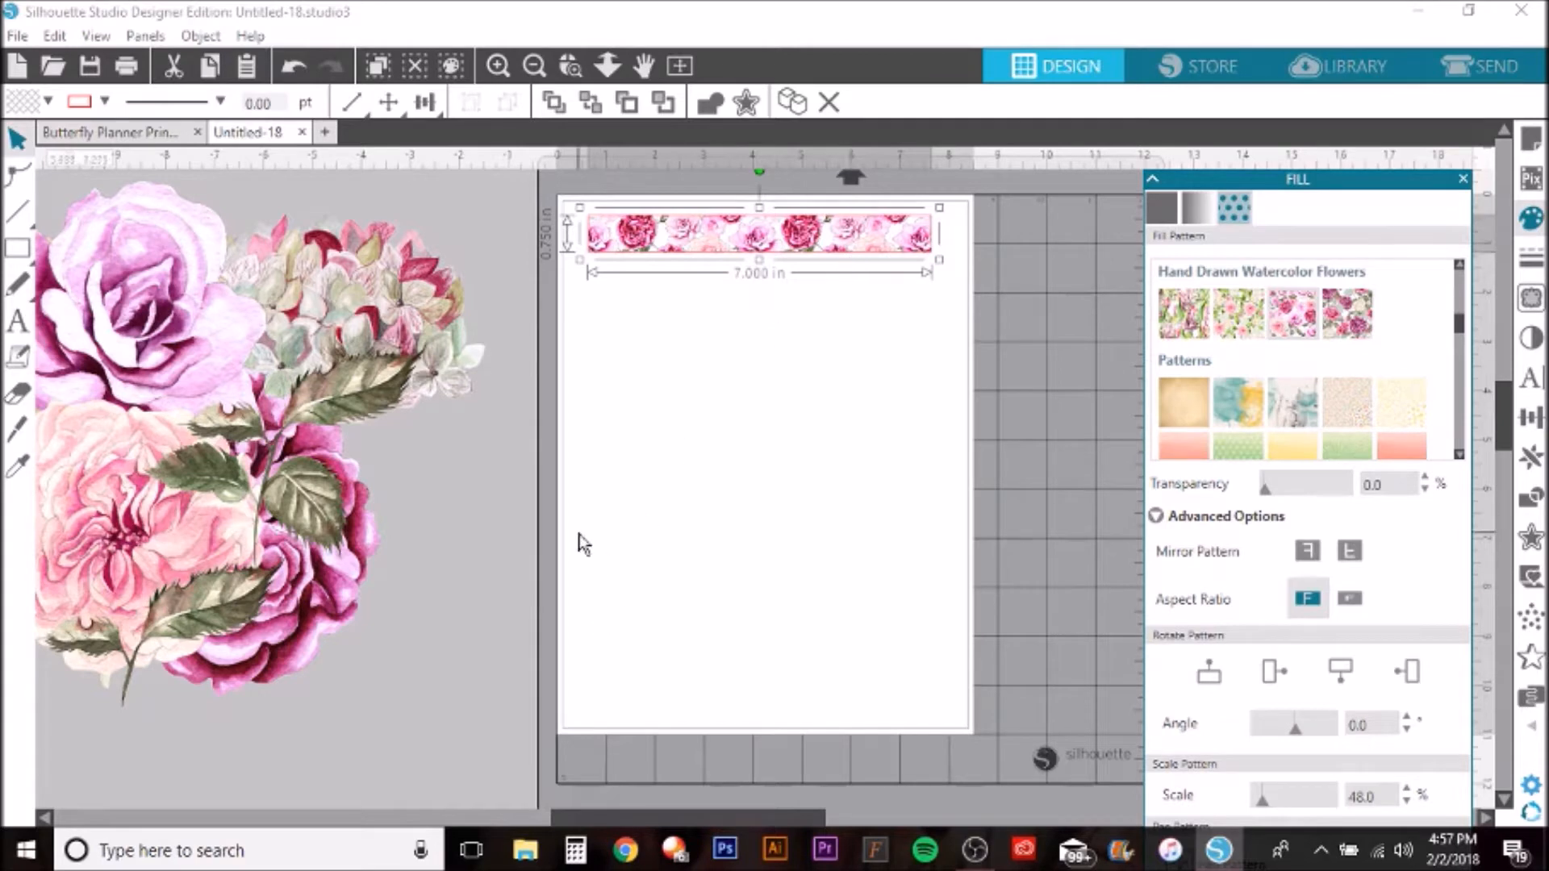
- Make the new patterned strip's outline transparent and move the strip close to the page's upper-left corner
{"action": "left_click", "coordinate": [147, 132]}
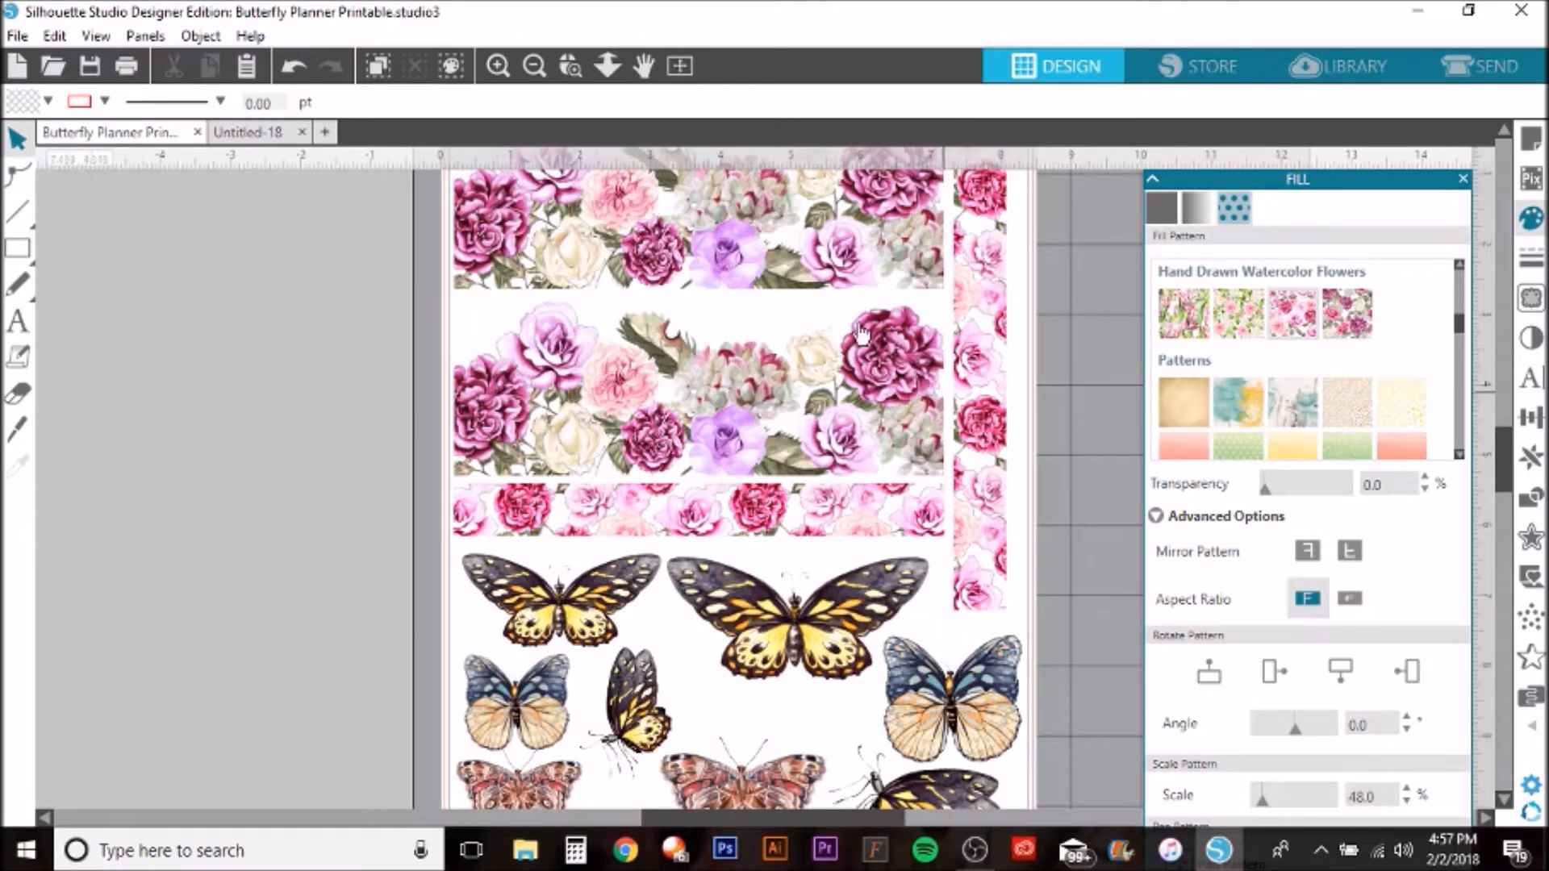
{"action": "left_click", "coordinate": [258, 132]}
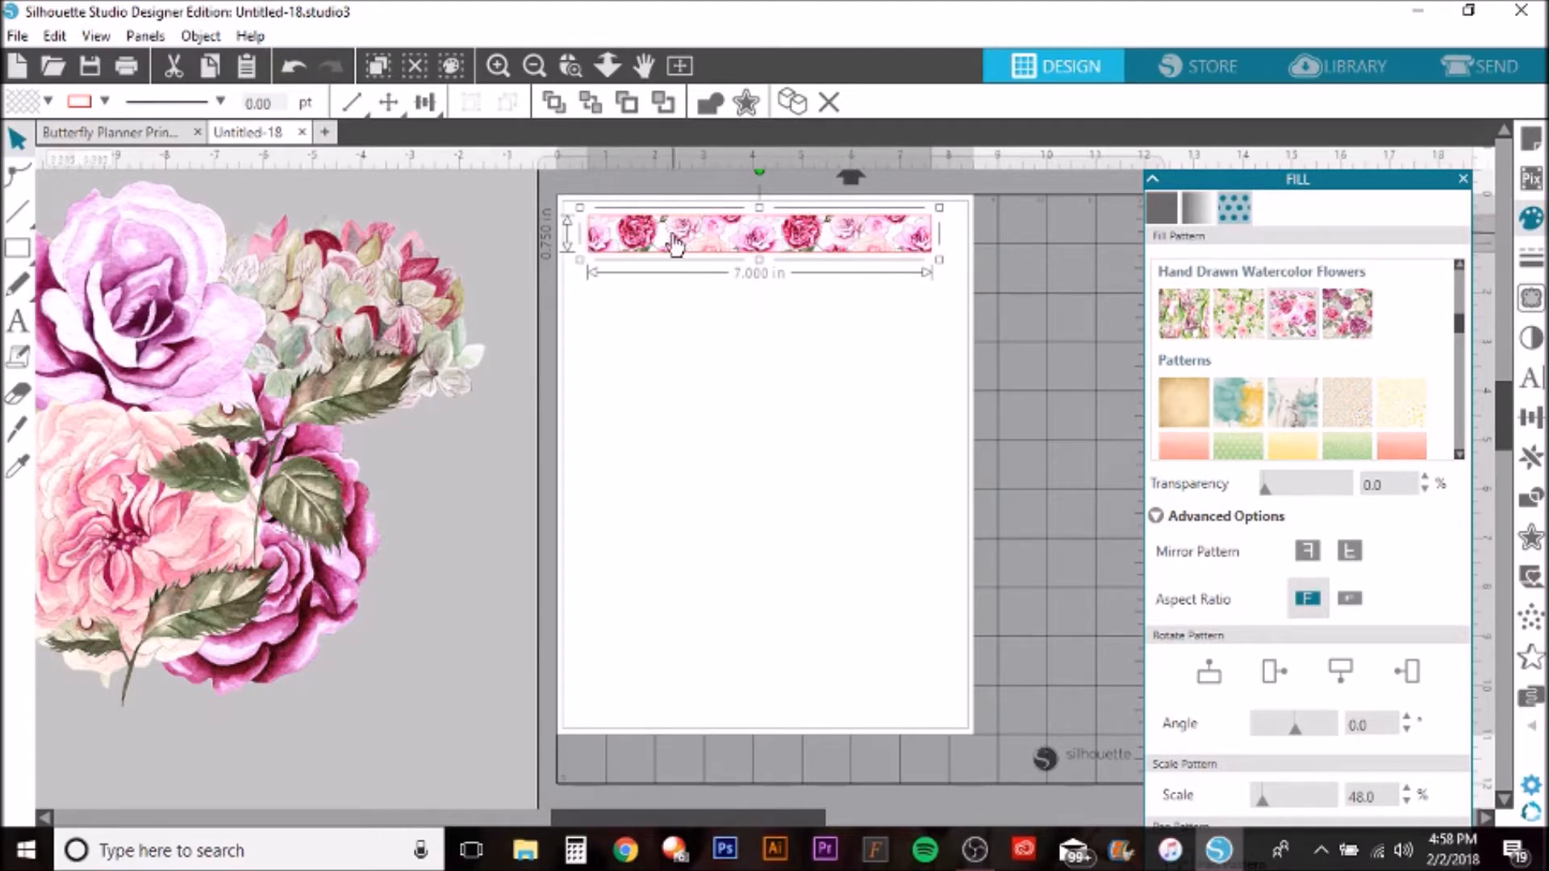
{"action": "left_click", "coordinate": [104, 101]}
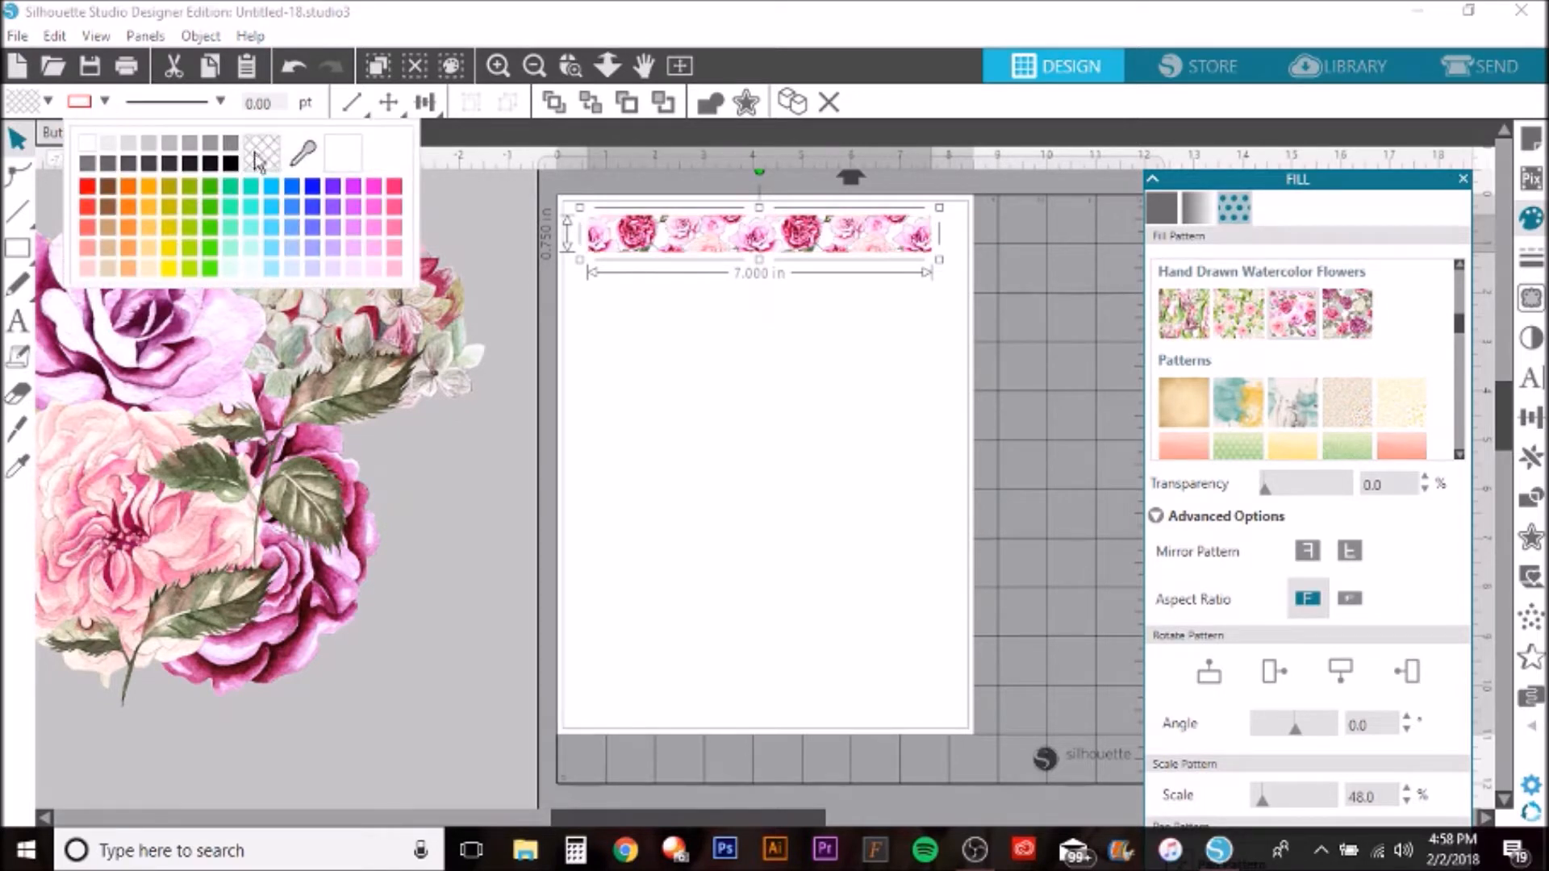
{"action": "left_click", "coordinate": [669, 321]}
{"action": "left_click_drag", "start_coordinate": [688, 237], "coordinate": [700, 237]}
{"action": "left_click", "coordinate": [616, 211]}
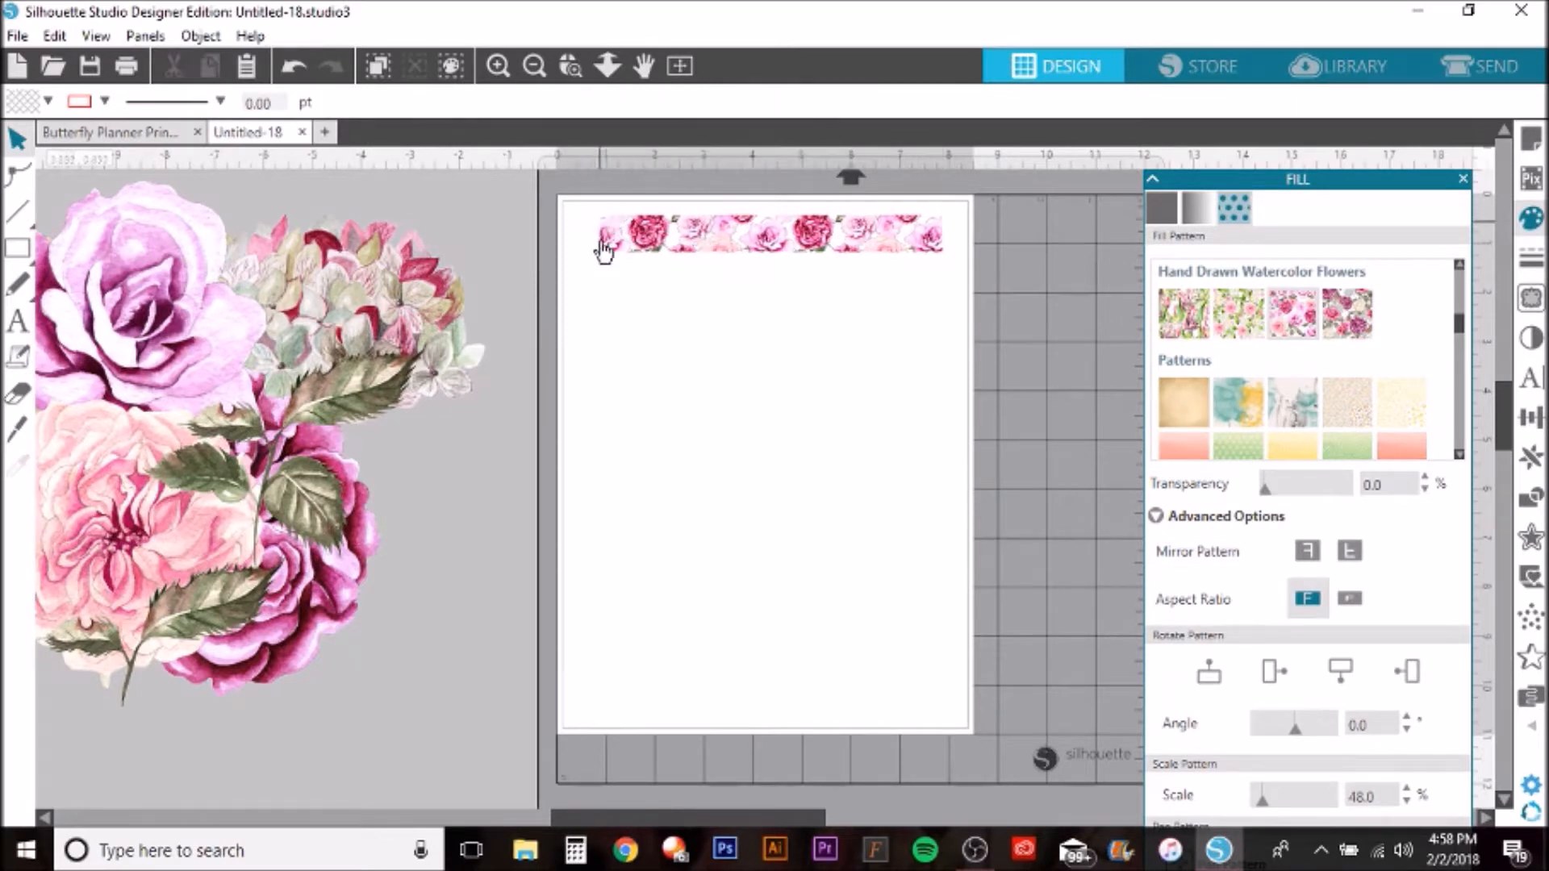
{"action": "left_click_drag", "start_coordinate": [768, 244], "coordinate": [740, 239]}
{"action": "left_click", "coordinate": [744, 266]}
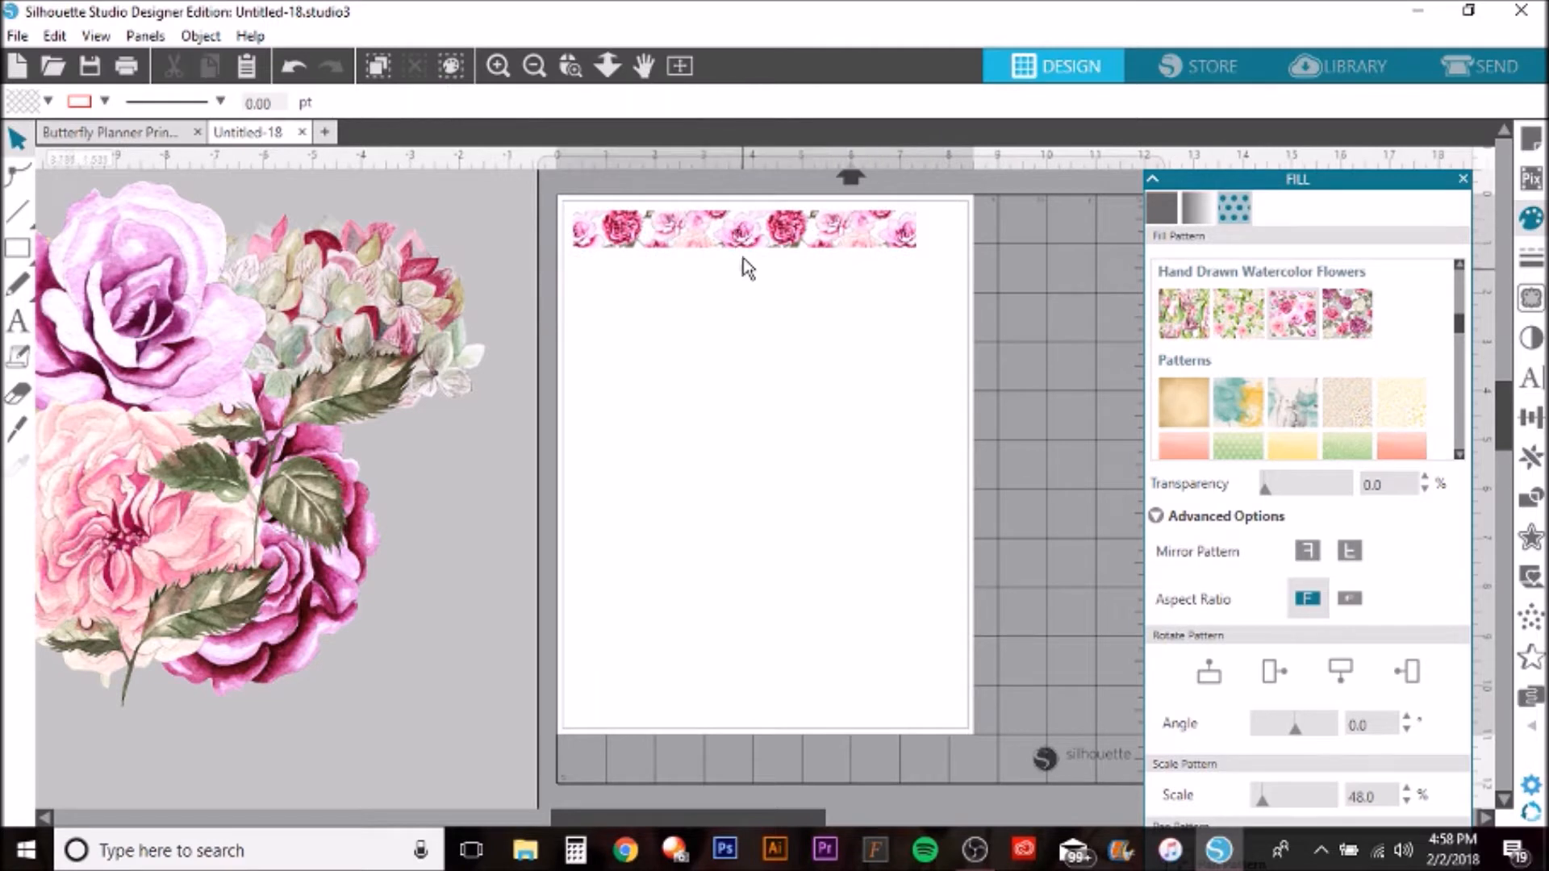
- Duplicate the patterned rose strip and place the copy directly beneath the original
{"action": "right_click", "coordinate": [718, 225]}
{"action": "left_click", "coordinate": [793, 403]}
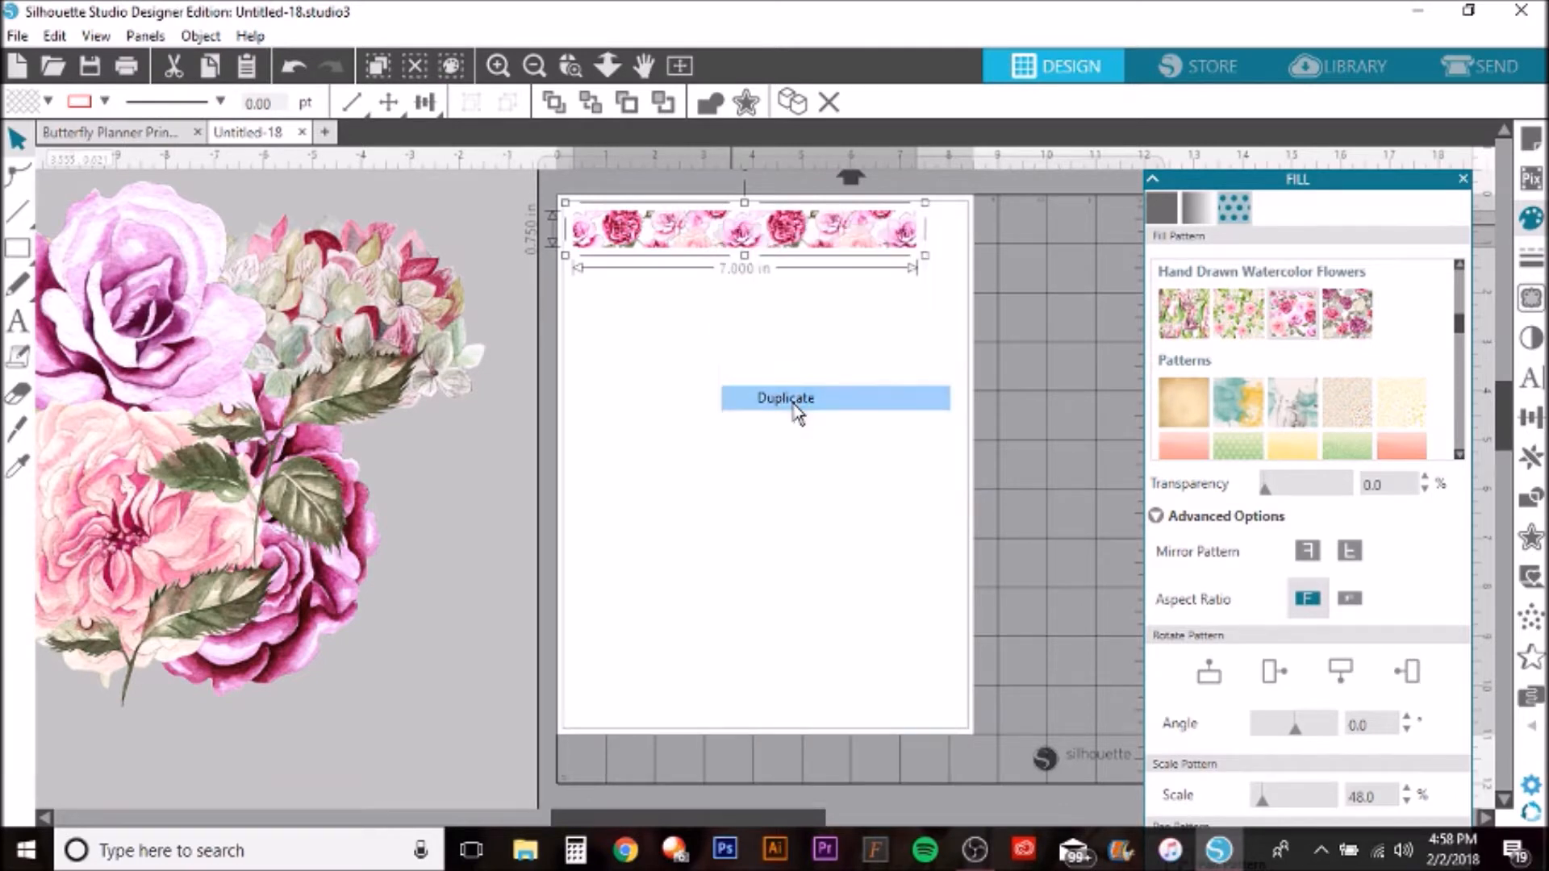
{"action": "left_click_drag", "start_coordinate": [799, 238], "coordinate": [803, 287]}
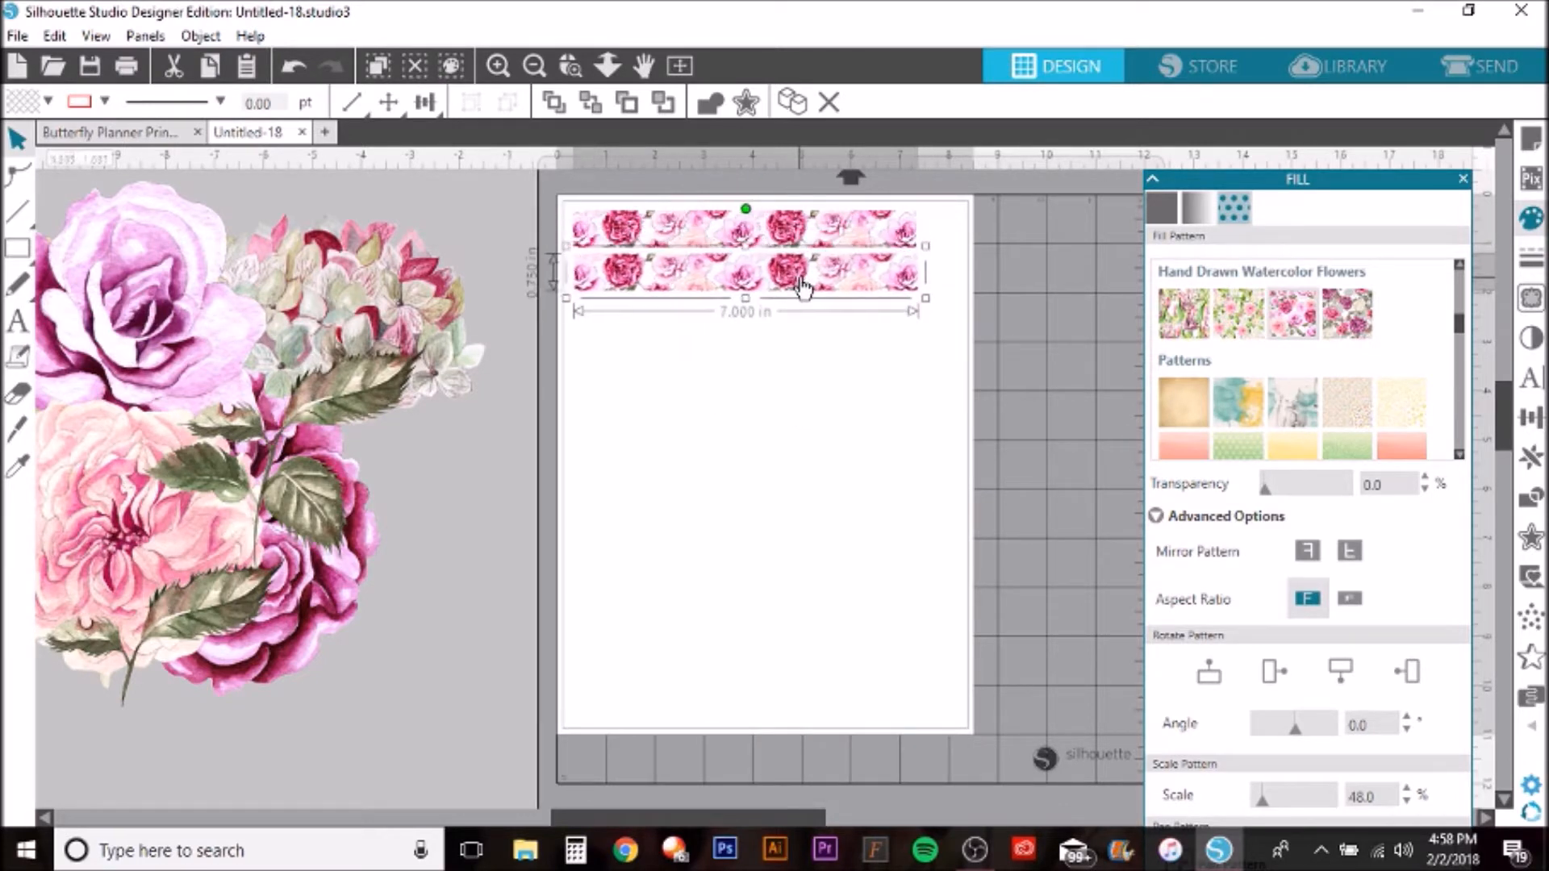
{"action": "left_click", "coordinate": [810, 389]}
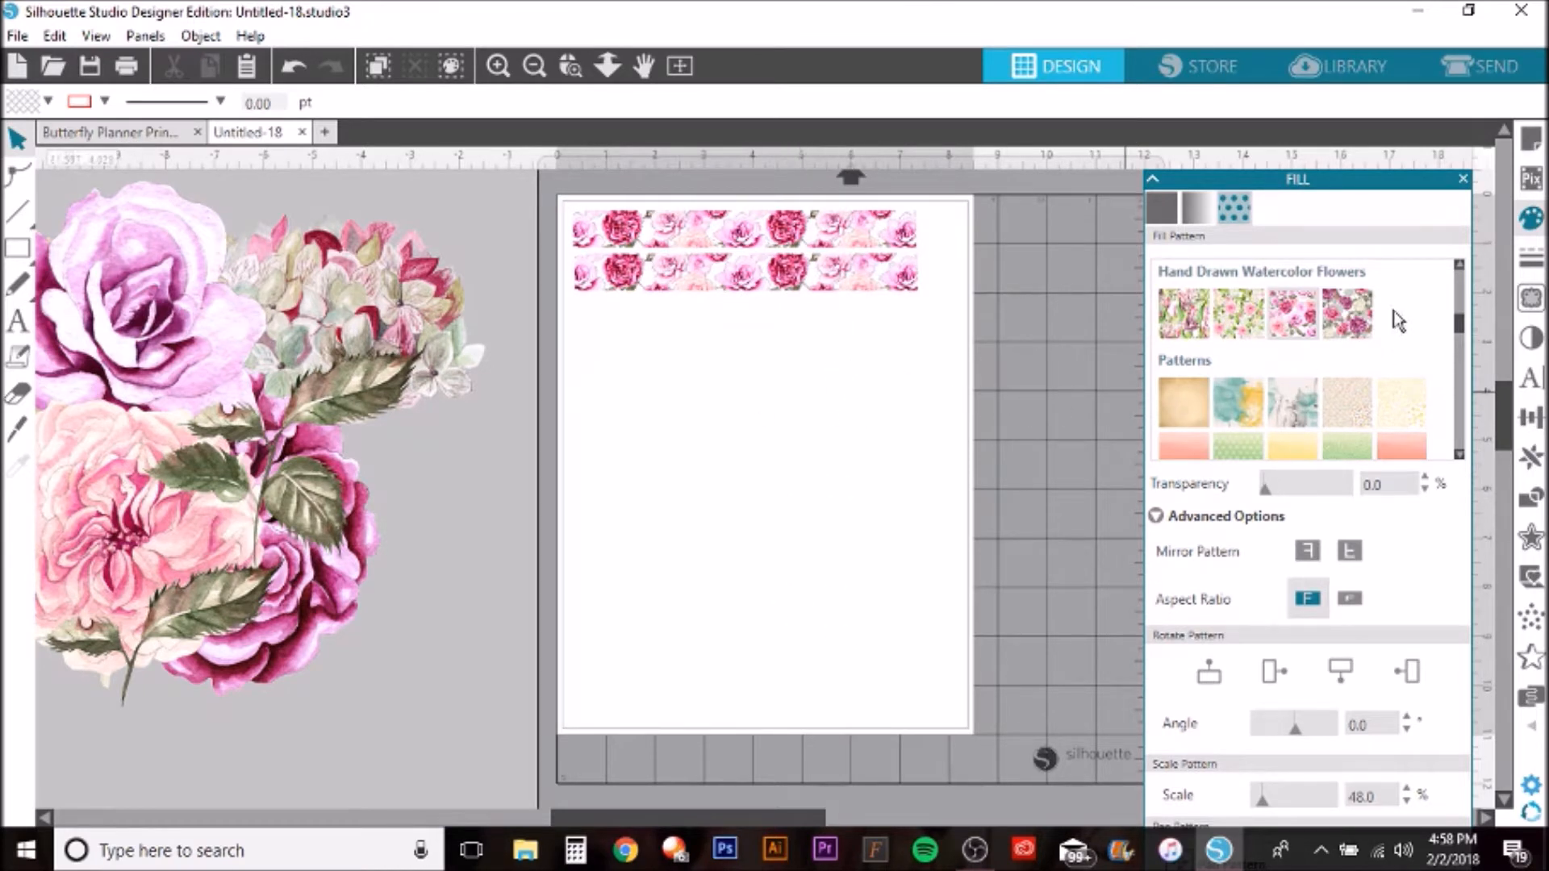
{"action": "mouse_move", "coordinate": [1461, 343]}
{"action": "left_mouse_down"}
{"action": "mouse_move", "coordinate": [1462, 289]}
{"action": "mouse_move", "coordinate": [1462, 343]}
{"action": "mouse_move", "coordinate": [1462, 321]}
{"action": "left_mouse_up"}
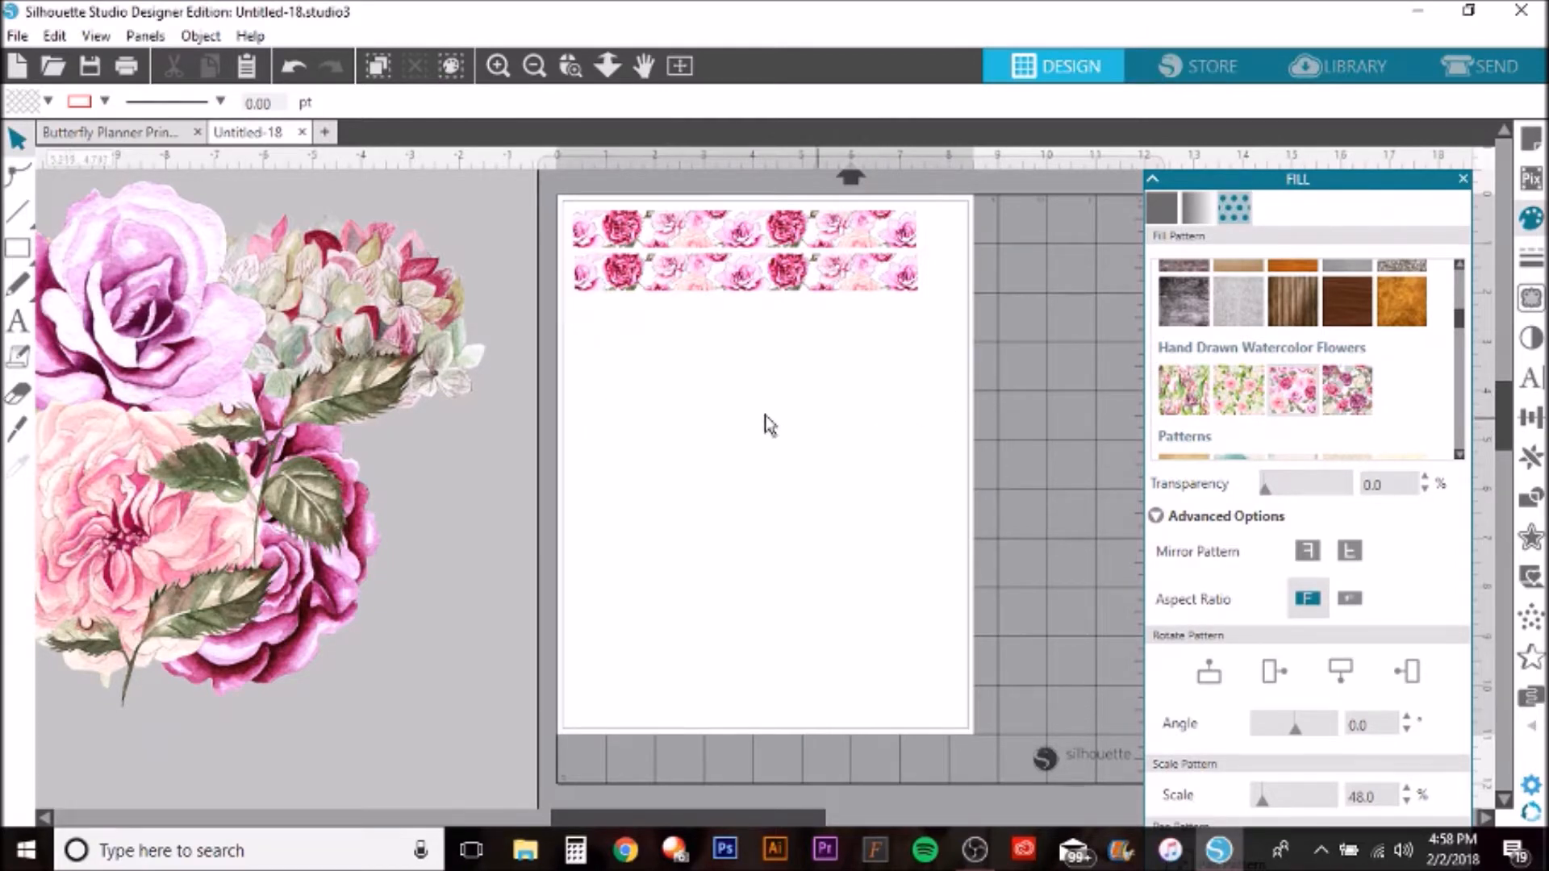
- Measure the lower floral strip in the Butterfly Planner printable with a temporary rectangle, undo it and return to the new document
{"action": "left_click", "coordinate": [126, 132]}
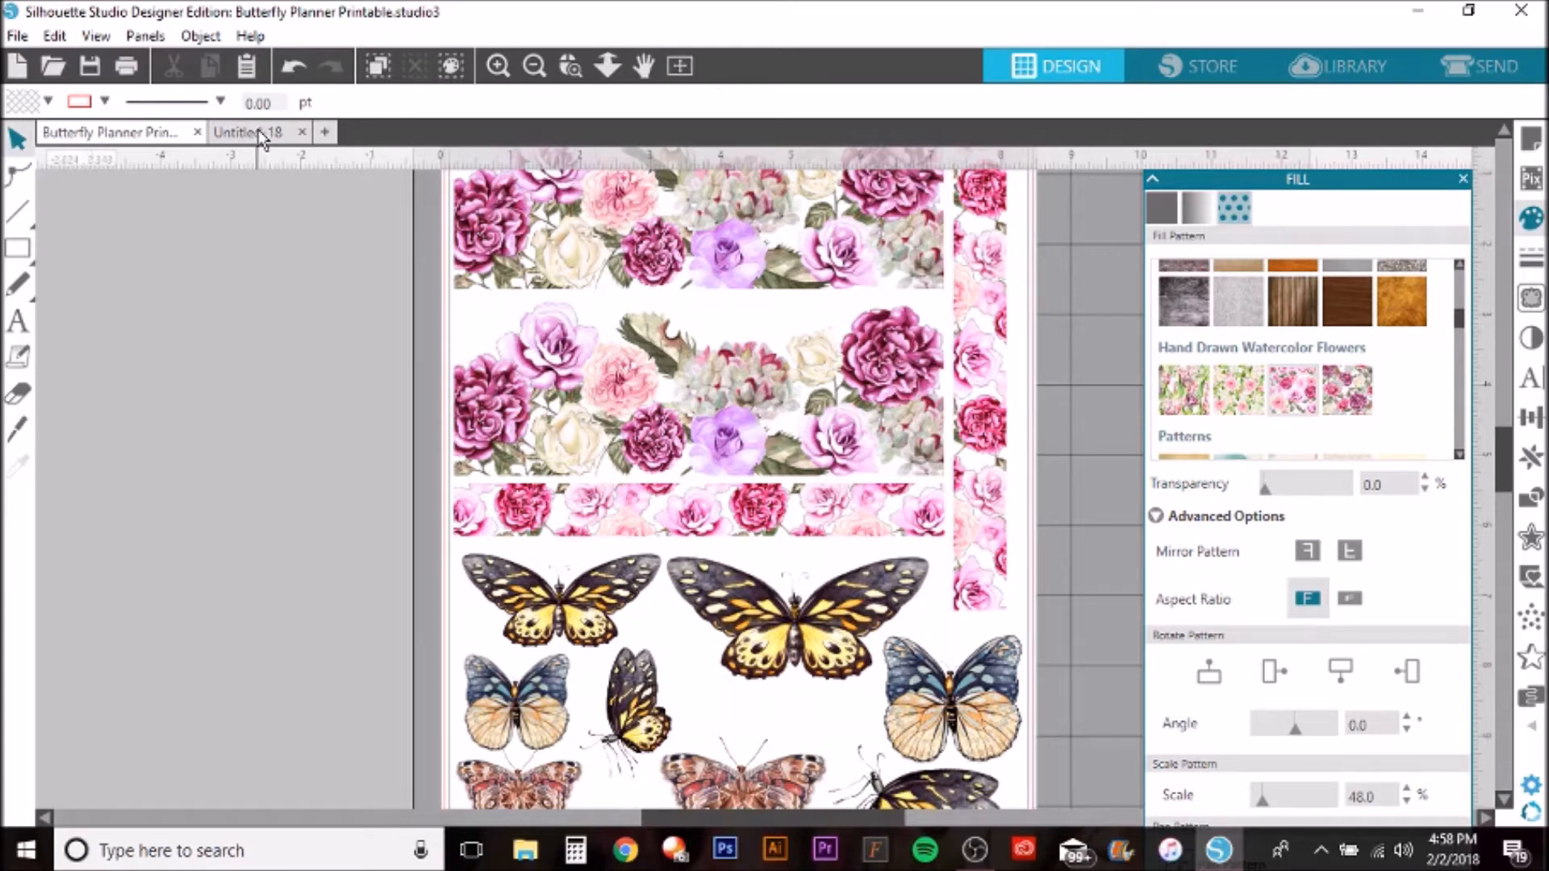
{"action": "left_click", "coordinate": [17, 248]}
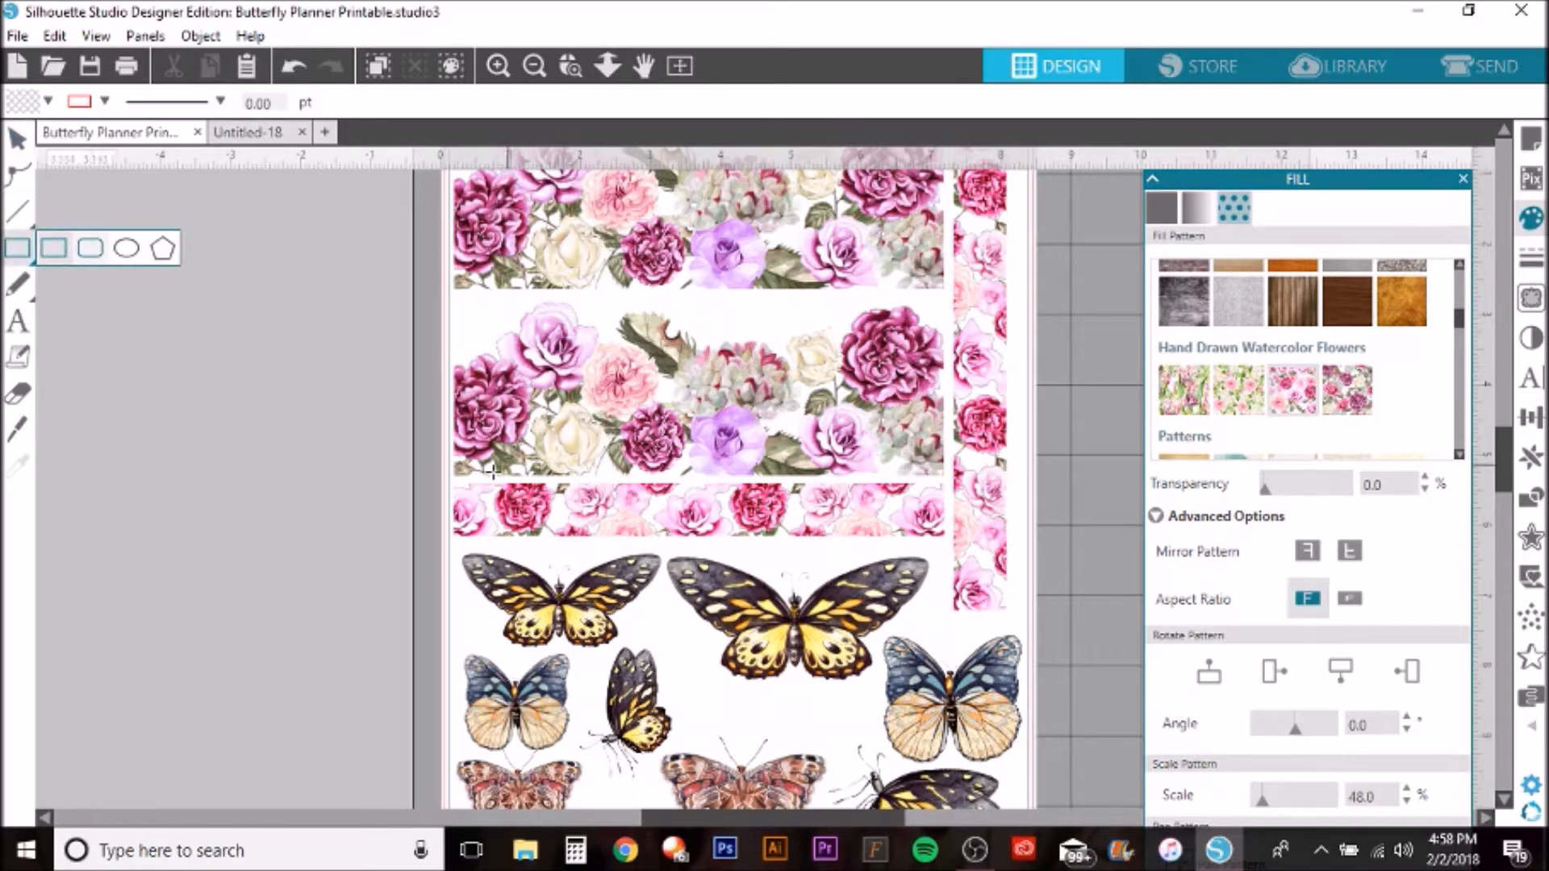
{"action": "left_click_drag", "start_coordinate": [452, 478], "coordinate": [943, 303]}
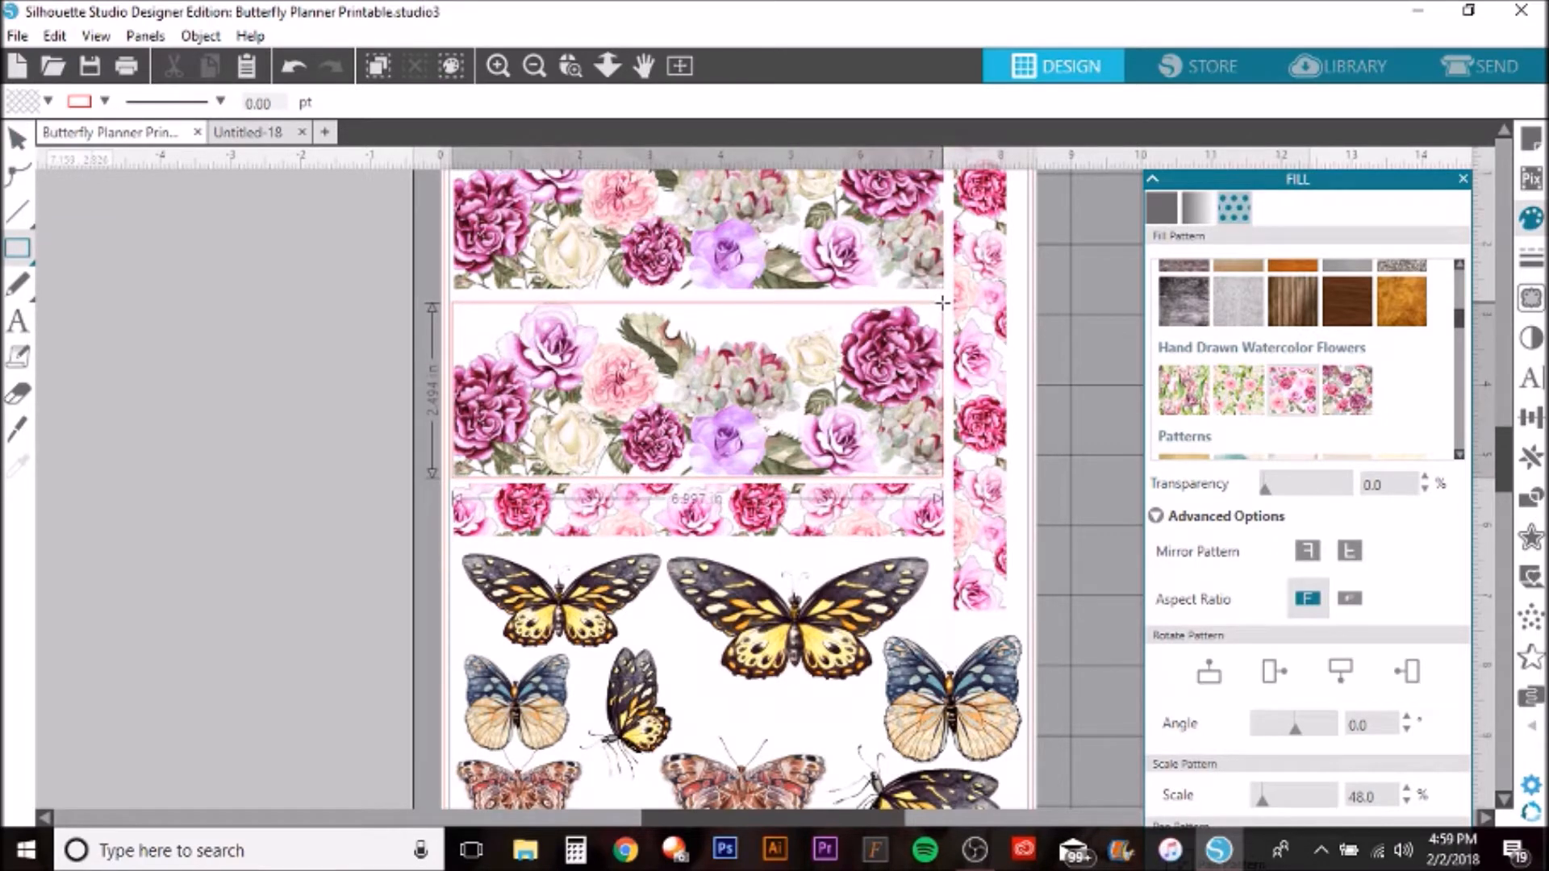
{"action": "left_click_drag", "start_coordinate": [942, 302], "coordinate": [377, 347]}
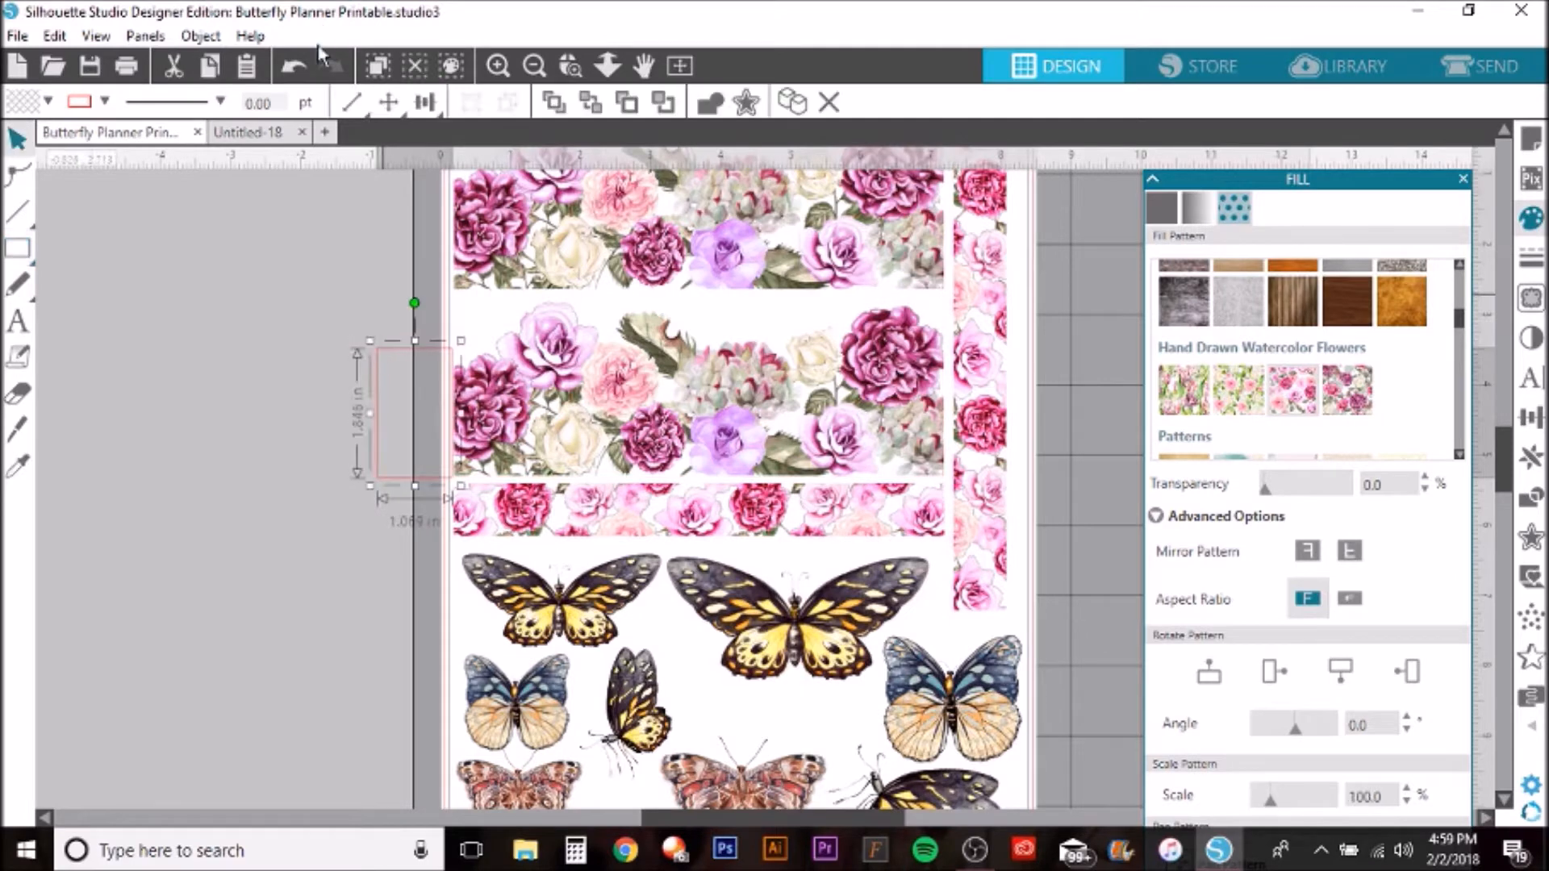
{"action": "left_click", "coordinate": [292, 66]}
{"action": "left_click", "coordinate": [258, 132]}
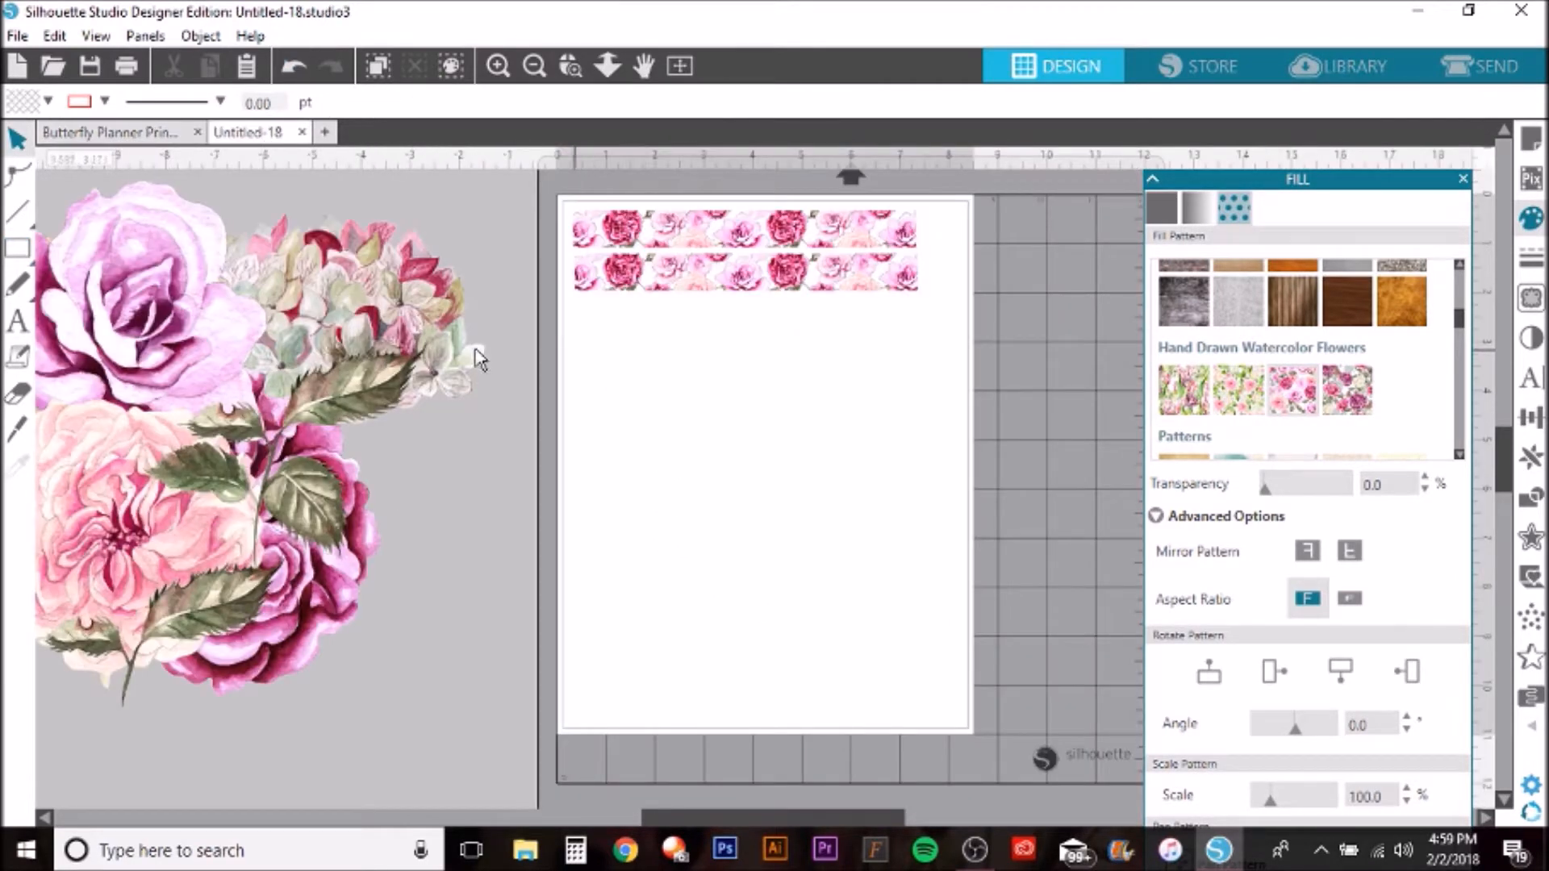
- Draw a rectangle below the two rose strips and set its size to 7 in wide by 2.5 in high
{"action": "mouse_move", "coordinate": [11, 262]}
{"action": "left_click_drag", "start_coordinate": [591, 325], "coordinate": [957, 481]}
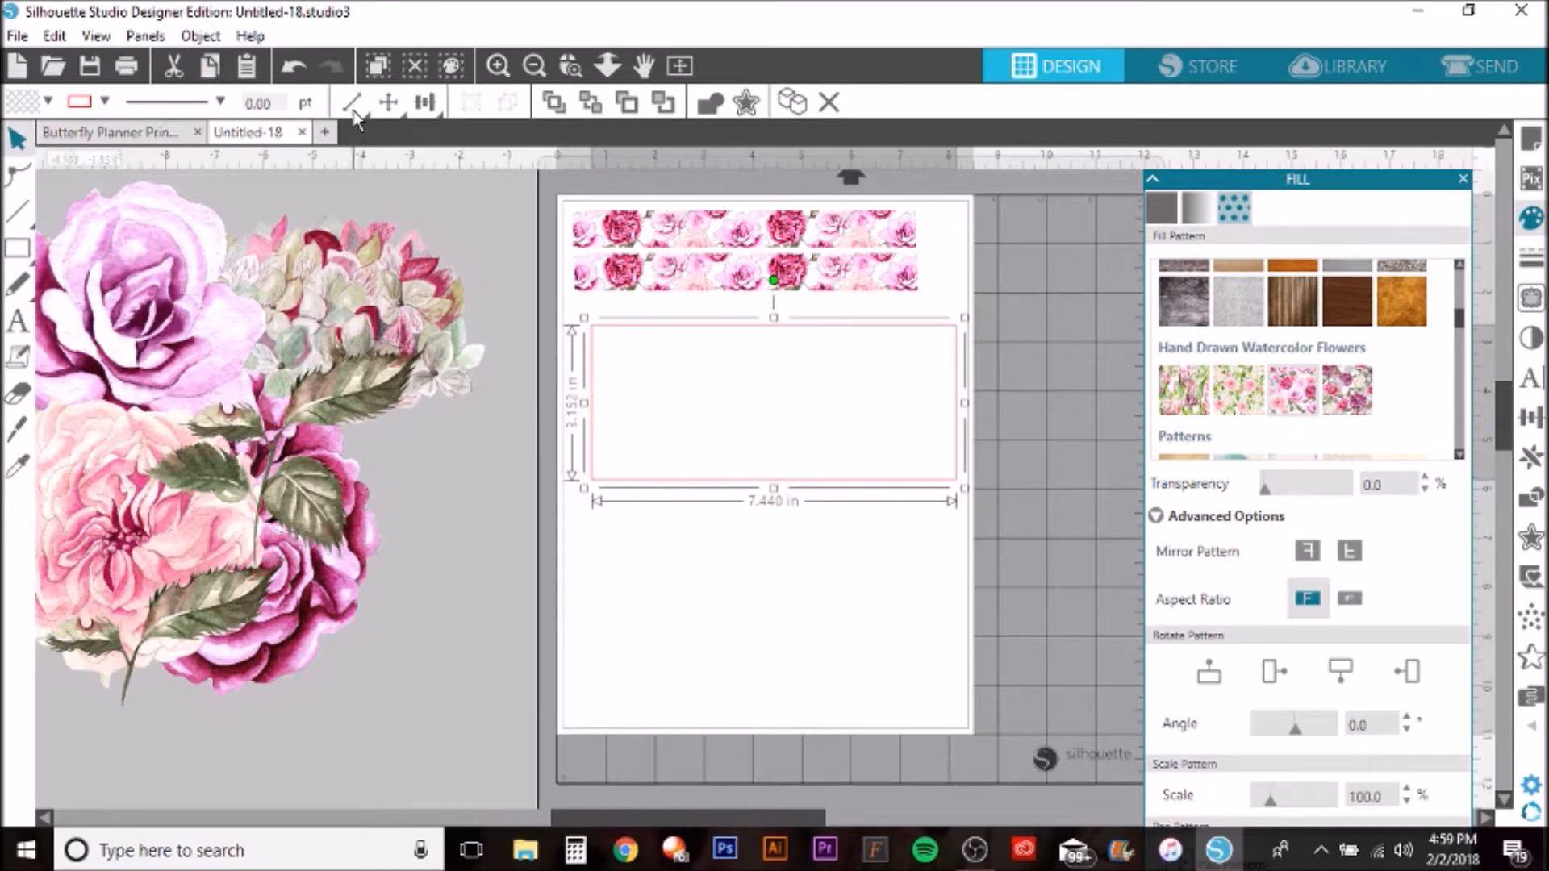
{"action": "mouse_move", "coordinate": [355, 116]}
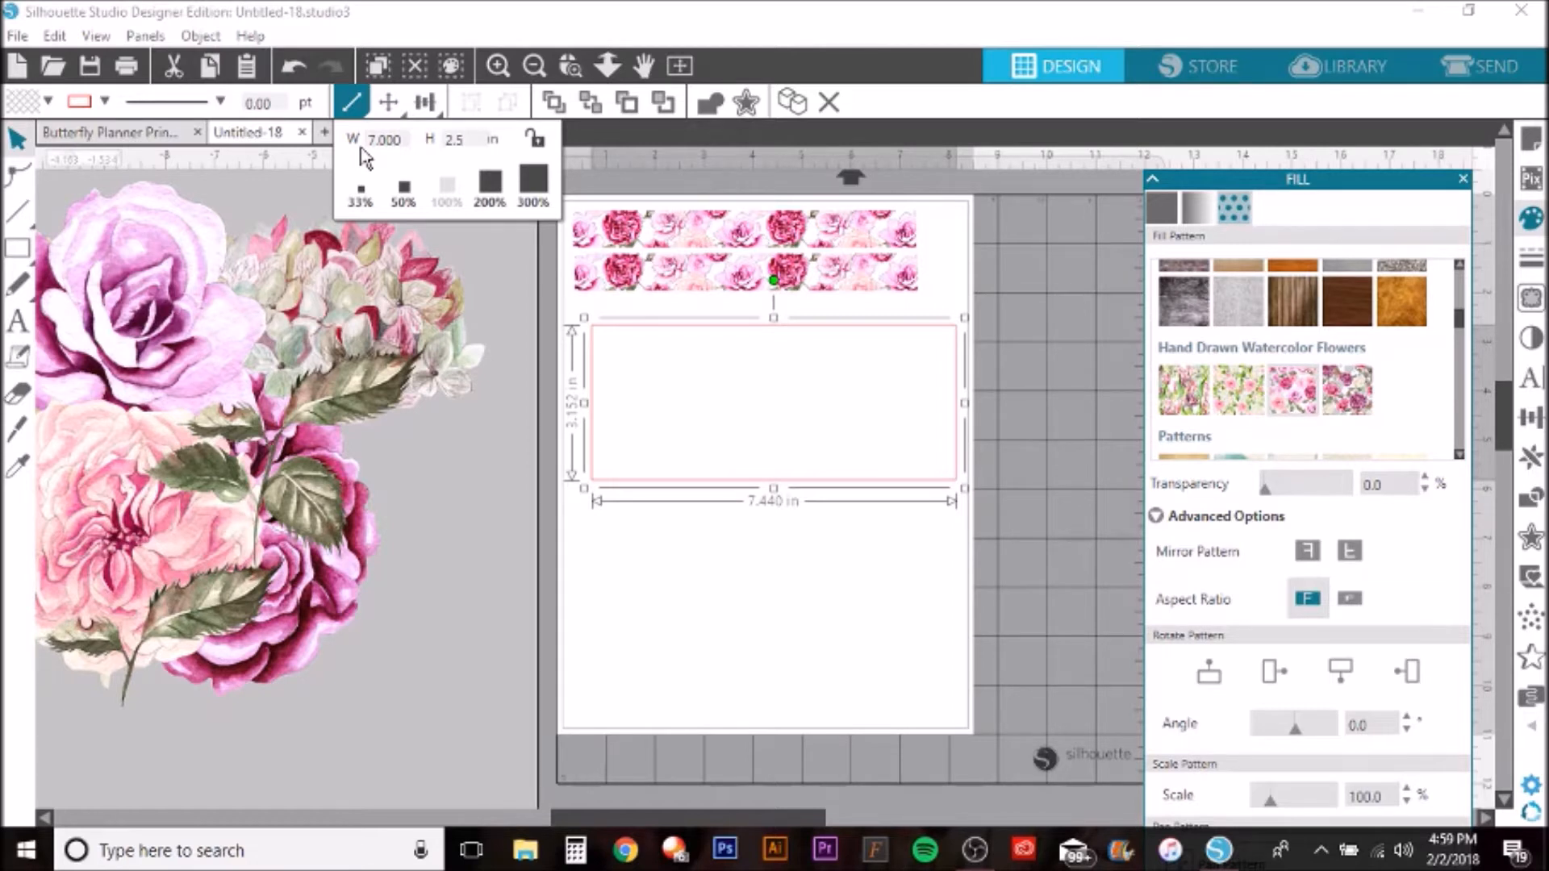
{"action": "key", "text": "Return"}
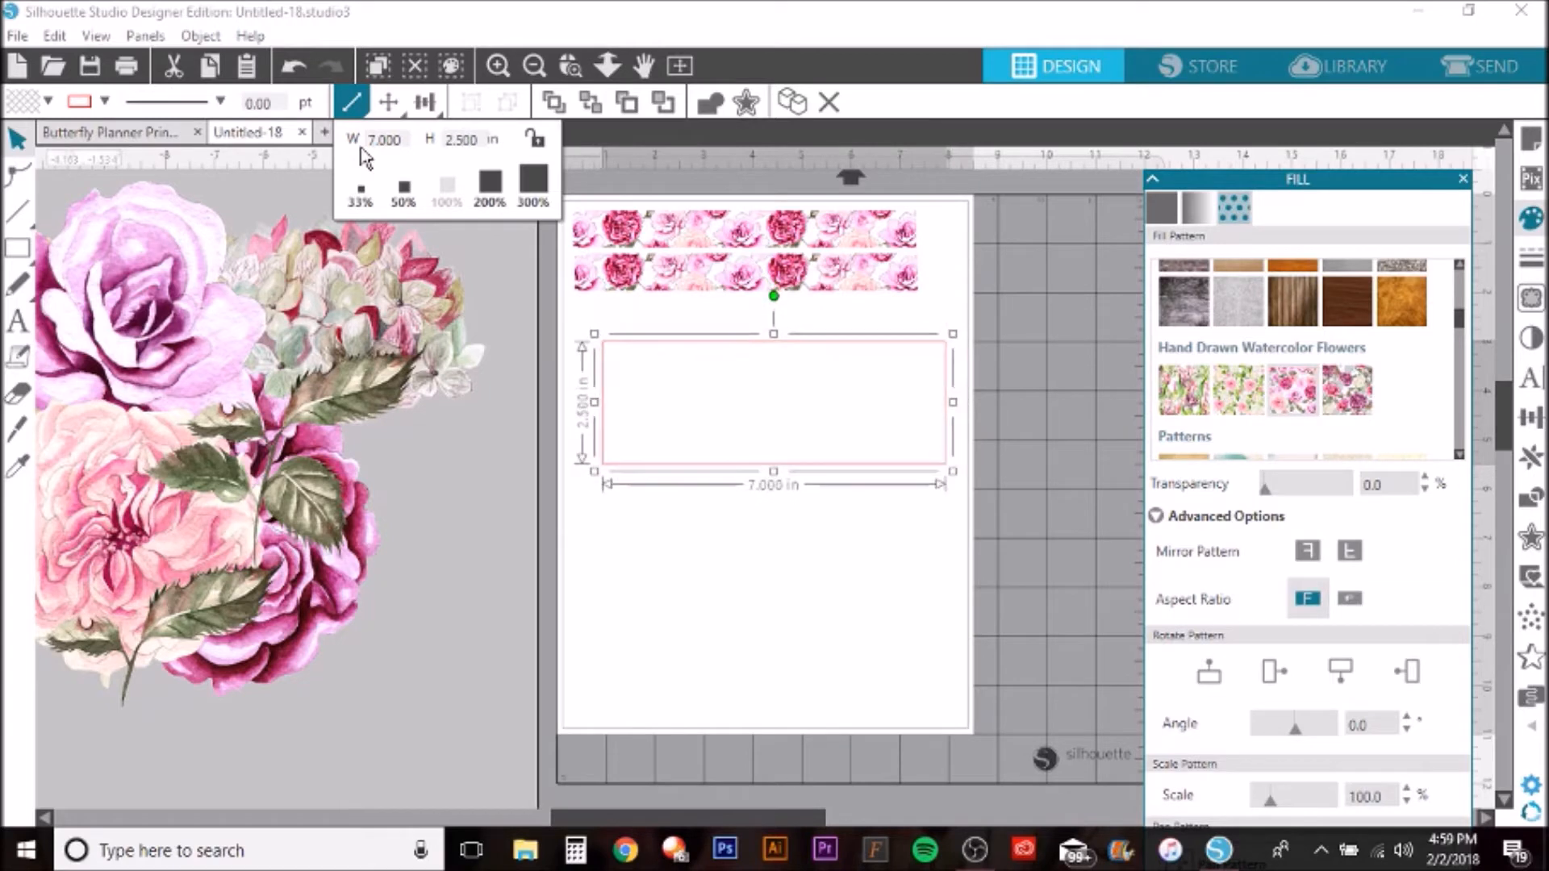
{"action": "left_click", "coordinate": [626, 630]}
- Move the hydrangea and the lilac rose onto the page over the large rectangle, scaling the rose down to about 4.3 in wide
{"action": "left_click_drag", "start_coordinate": [240, 379], "coordinate": [729, 430]}
{"action": "left_click_drag", "start_coordinate": [359, 306], "coordinate": [928, 448]}
{"action": "left_click_drag", "start_coordinate": [686, 420], "coordinate": [597, 448]}
{"action": "left_click_drag", "start_coordinate": [756, 313], "coordinate": [527, 583]}
{"action": "left_click_drag", "start_coordinate": [435, 695], "coordinate": [669, 448]}
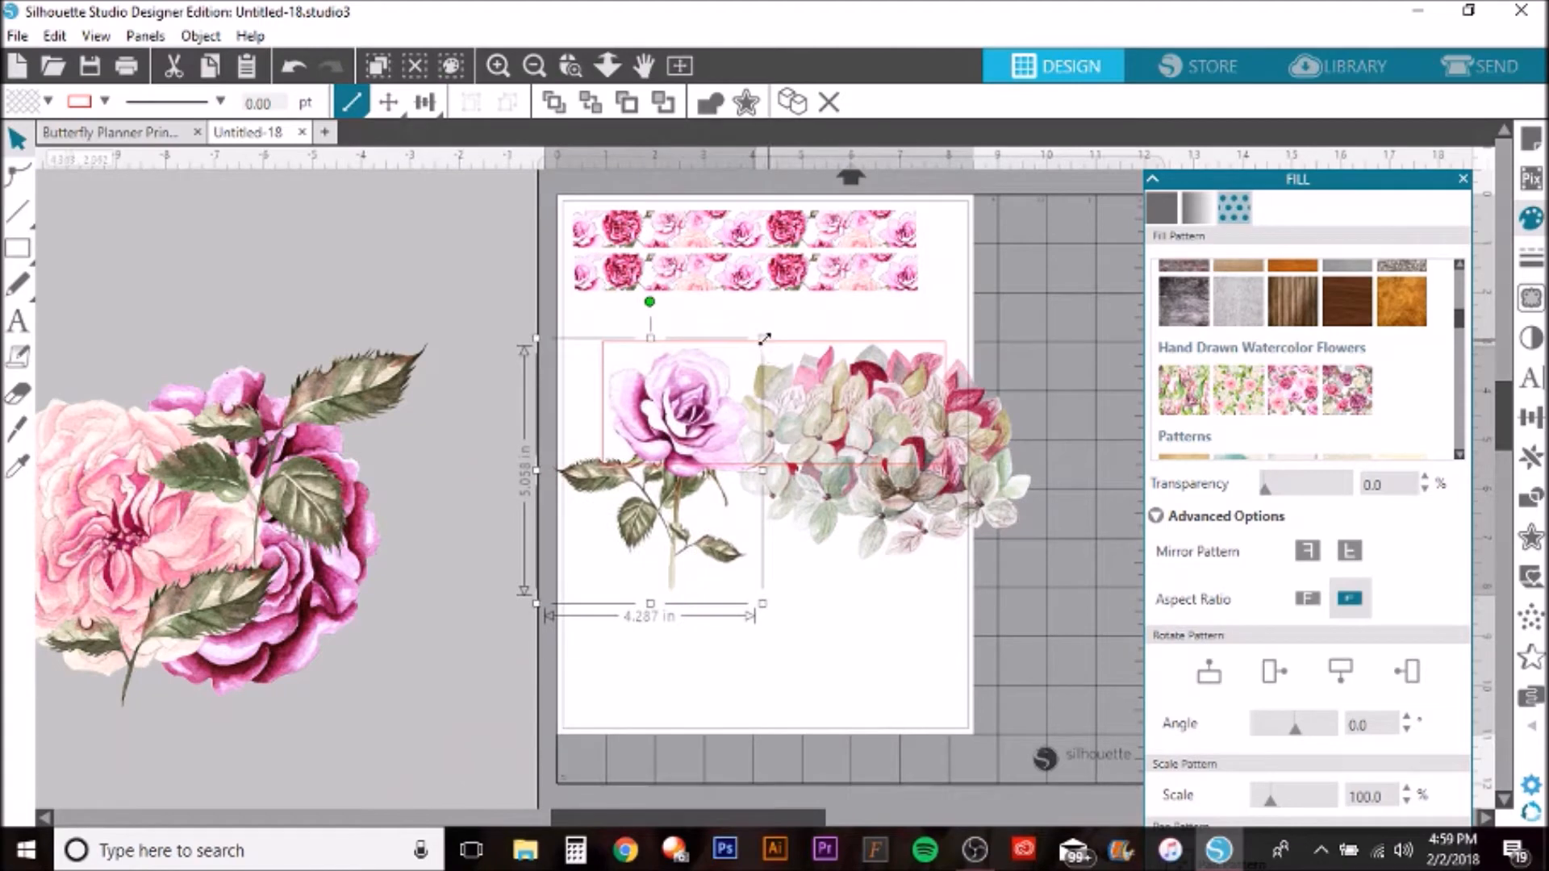
- Shrink the lilac rose to about 2.3 in by 2.8 in, rotate it counterclockwise and position it at the large rectangle's left end
{"action": "left_click_drag", "start_coordinate": [763, 341], "coordinate": [731, 376]}
{"action": "left_click_drag", "start_coordinate": [658, 448], "coordinate": [660, 415]}
{"action": "left_click_drag", "start_coordinate": [733, 343], "coordinate": [662, 397]}
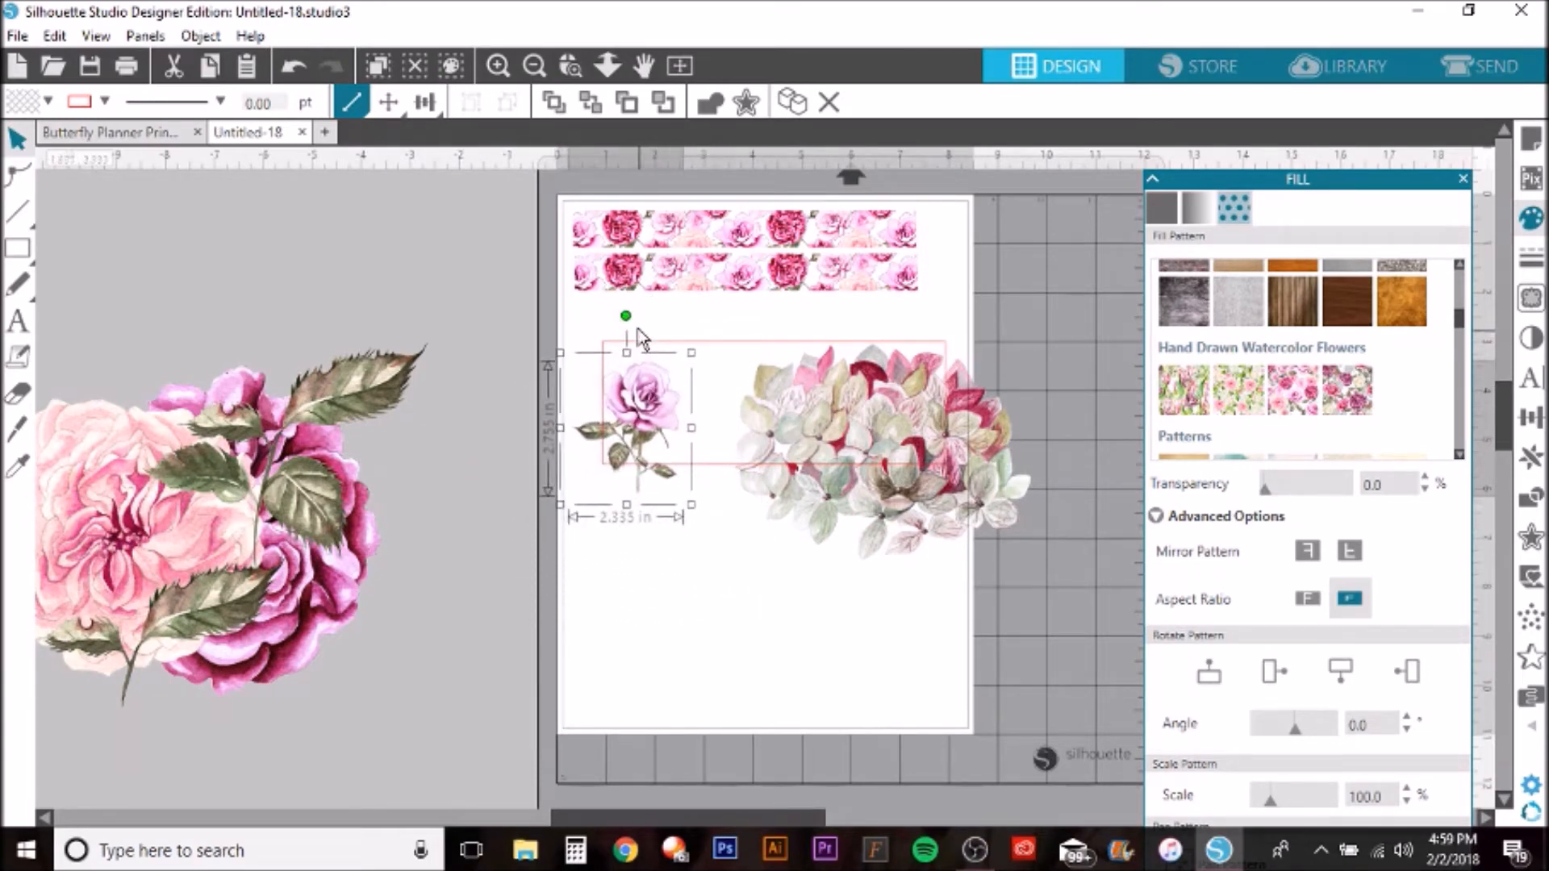
{"action": "left_click_drag", "start_coordinate": [623, 317], "coordinate": [576, 346]}
{"action": "left_click_drag", "start_coordinate": [639, 410], "coordinate": [653, 422]}
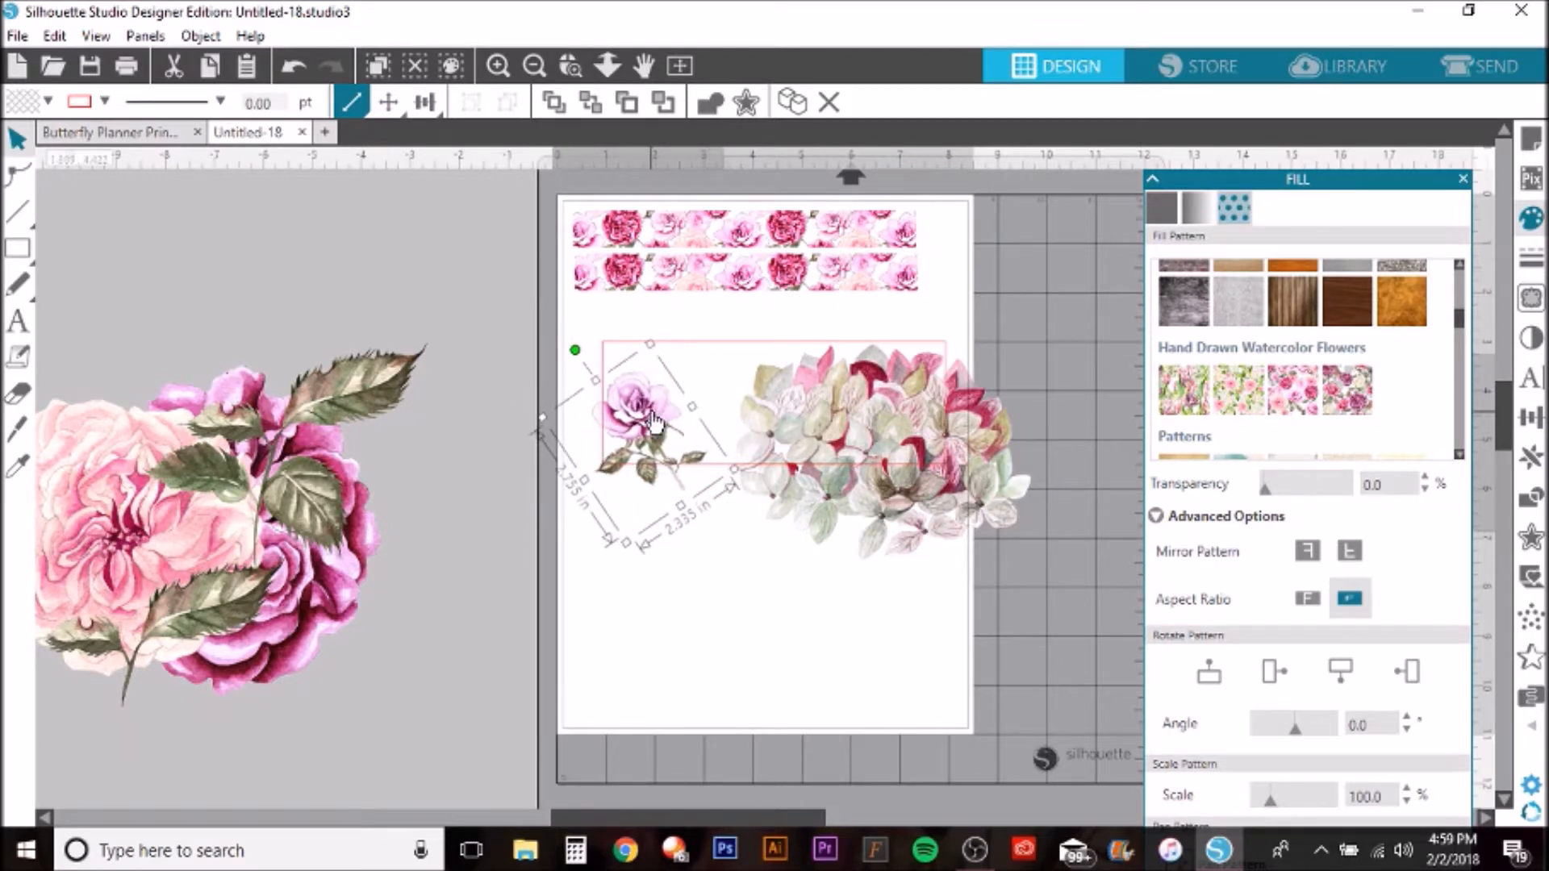
- Move the leaf branch off the large magenta rose, shrink the rose to about 1.7 in wide and place it beside the lilac rose
{"action": "left_click_drag", "start_coordinate": [335, 506], "coordinate": [395, 372]}
{"action": "left_click_drag", "start_coordinate": [381, 557], "coordinate": [744, 452]}
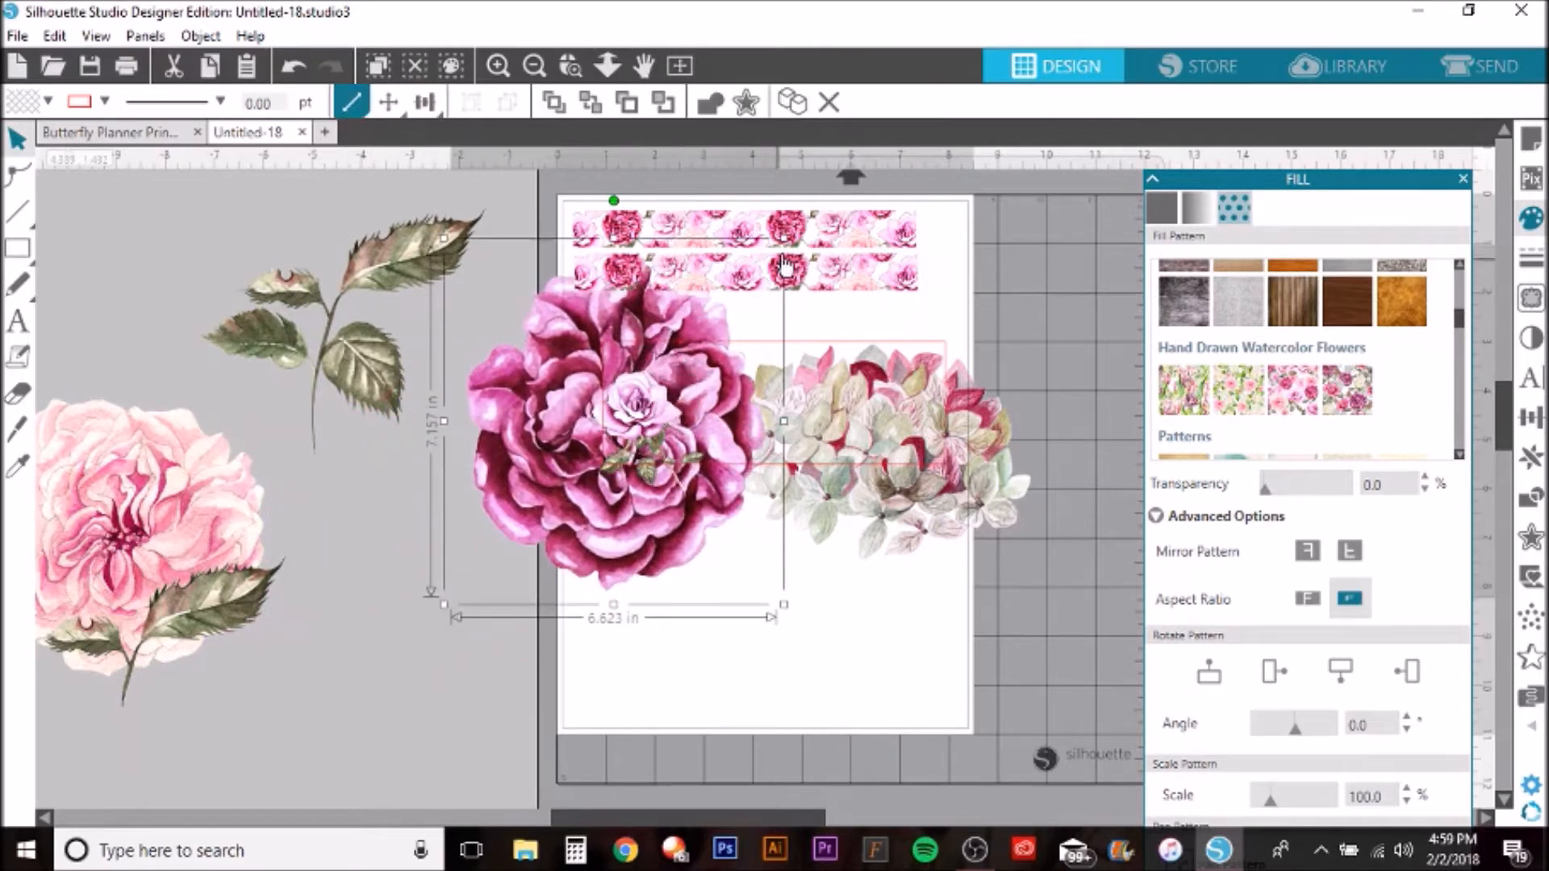
{"action": "left_click_drag", "start_coordinate": [592, 403], "coordinate": [588, 406]}
{"action": "left_click_drag", "start_coordinate": [533, 530], "coordinate": [700, 412]}
{"action": "left_click_drag", "start_coordinate": [778, 309], "coordinate": [710, 377]}
{"action": "left_click_drag", "start_coordinate": [682, 440], "coordinate": [730, 391]}
- Clear the hydrangea out of the way, bring the pink rose onto the page and shrink it beside the magenta rose
{"action": "left_click_drag", "start_coordinate": [816, 415], "coordinate": [661, 604]}
{"action": "left_click_drag", "start_coordinate": [217, 532], "coordinate": [996, 415]}
{"action": "left_click", "coordinate": [1088, 292]}
{"action": "left_click", "coordinate": [1056, 386]}
{"action": "left_click_drag", "start_coordinate": [1081, 303], "coordinate": [767, 441]}
- Shrink the hydrangea to about 3 in by 2.3 in, rotate it counterclockwise and place it at the rectangle's right end
{"action": "left_click", "coordinate": [837, 616]}
{"action": "left_click_drag", "start_coordinate": [837, 615], "coordinate": [985, 436]}
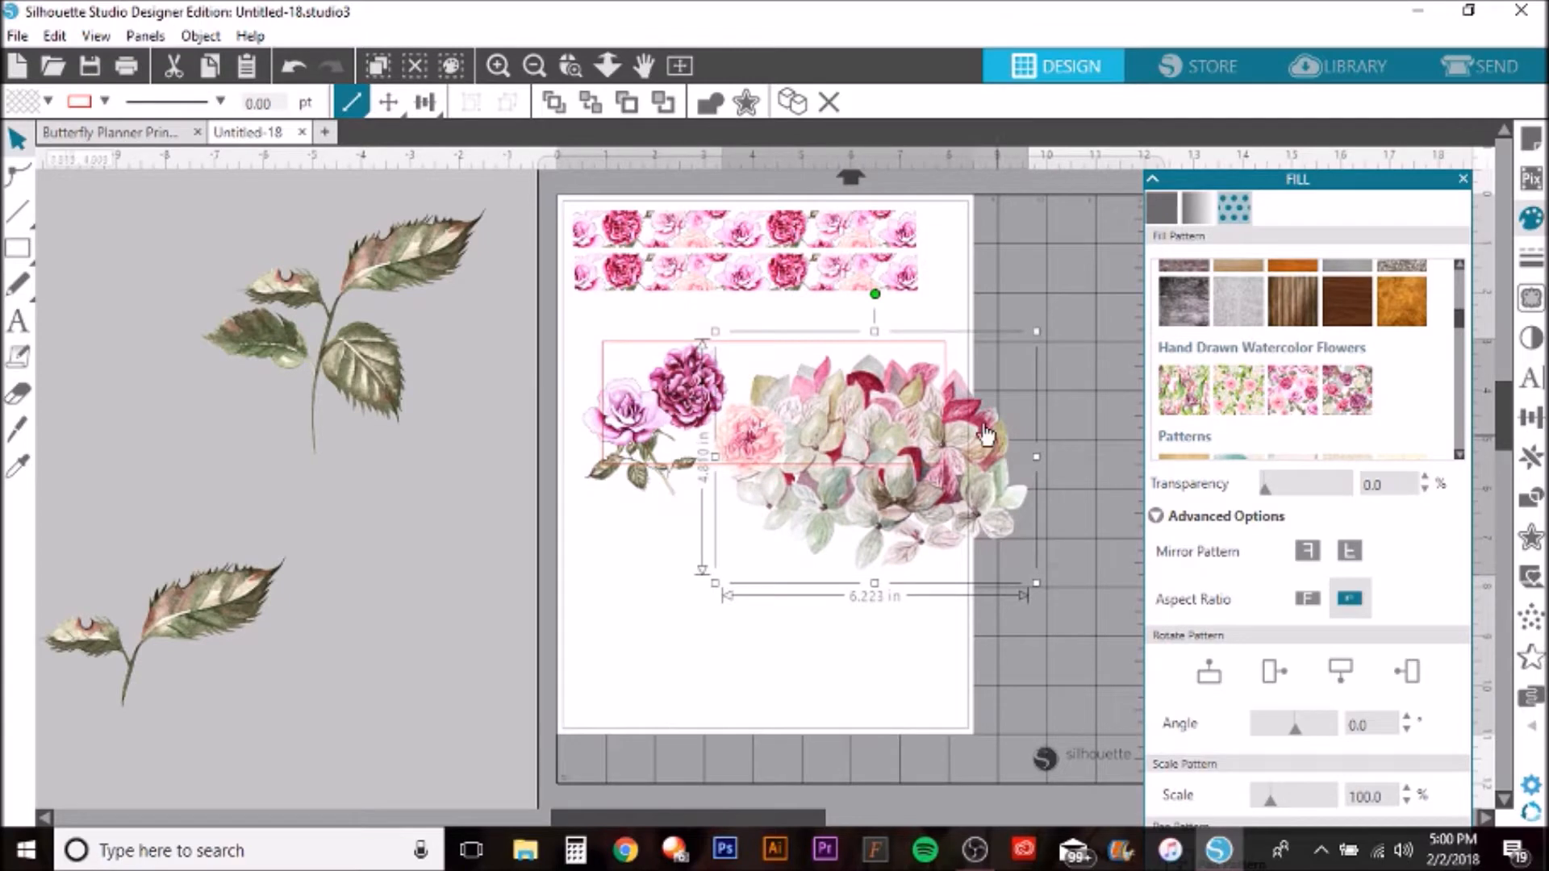
{"action": "left_click_drag", "start_coordinate": [876, 297], "coordinate": [988, 452]}
{"action": "left_click_drag", "start_coordinate": [994, 292], "coordinate": [878, 455]}
{"action": "left_click_drag", "start_coordinate": [849, 525], "coordinate": [855, 397]}
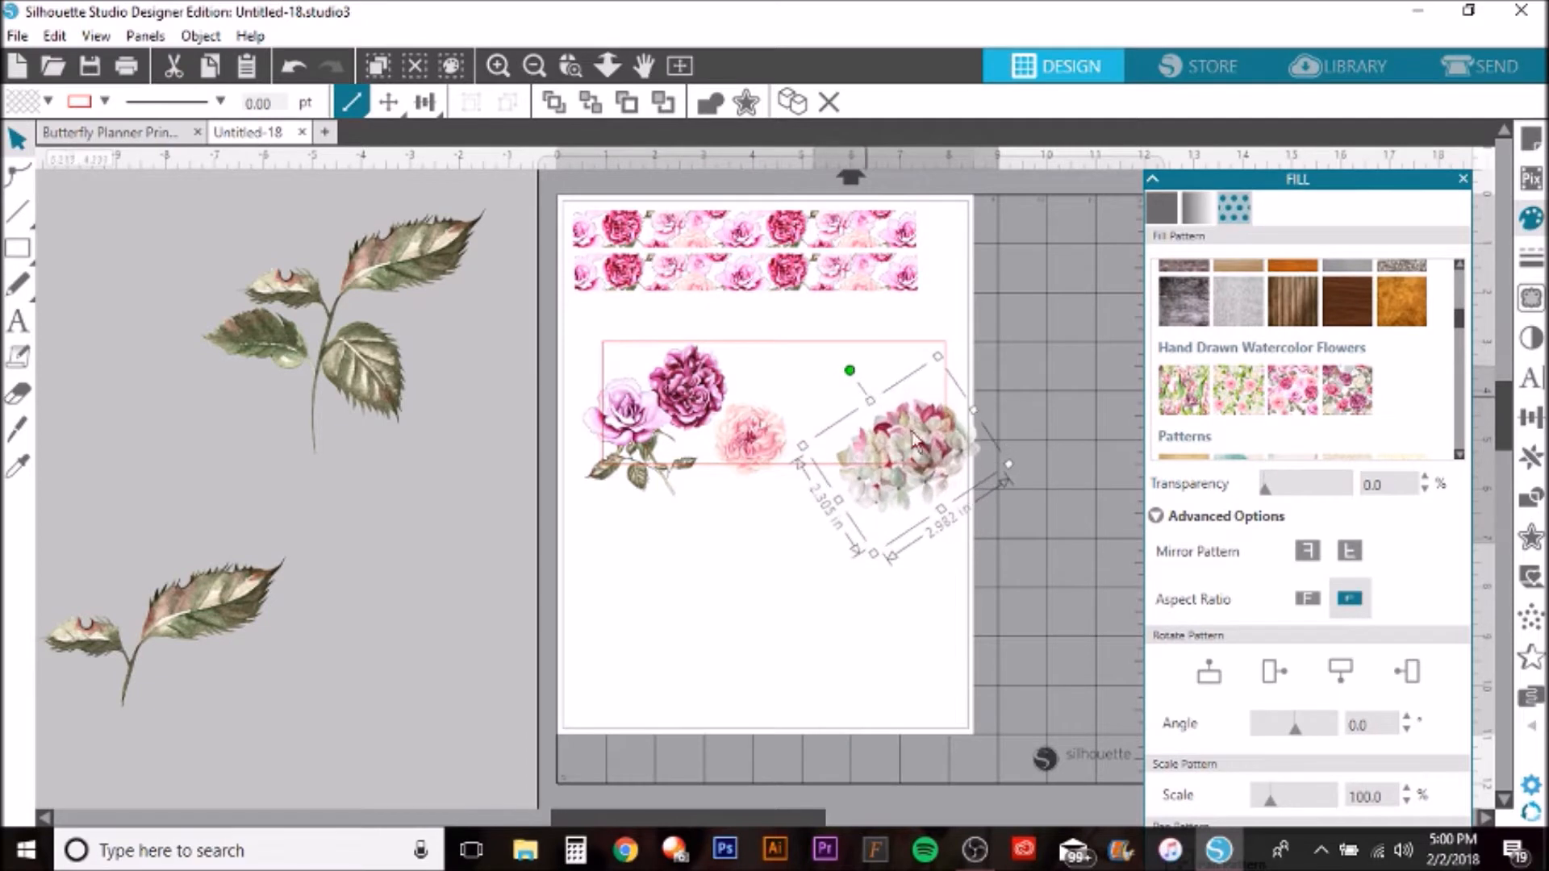
{"action": "mouse_move", "coordinate": [917, 445]}
{"action": "left_mouse_down"}
{"action": "mouse_move", "coordinate": [904, 435]}
{"action": "mouse_move", "coordinate": [919, 428]}
{"action": "left_mouse_up"}
- Duplicate the magenta rose next to the hydrangea, enlarge the copy to about 2.4 in by 2.6 in and send it to the back
{"action": "left_click", "coordinate": [707, 390]}
{"action": "right_click", "coordinate": [698, 391]}
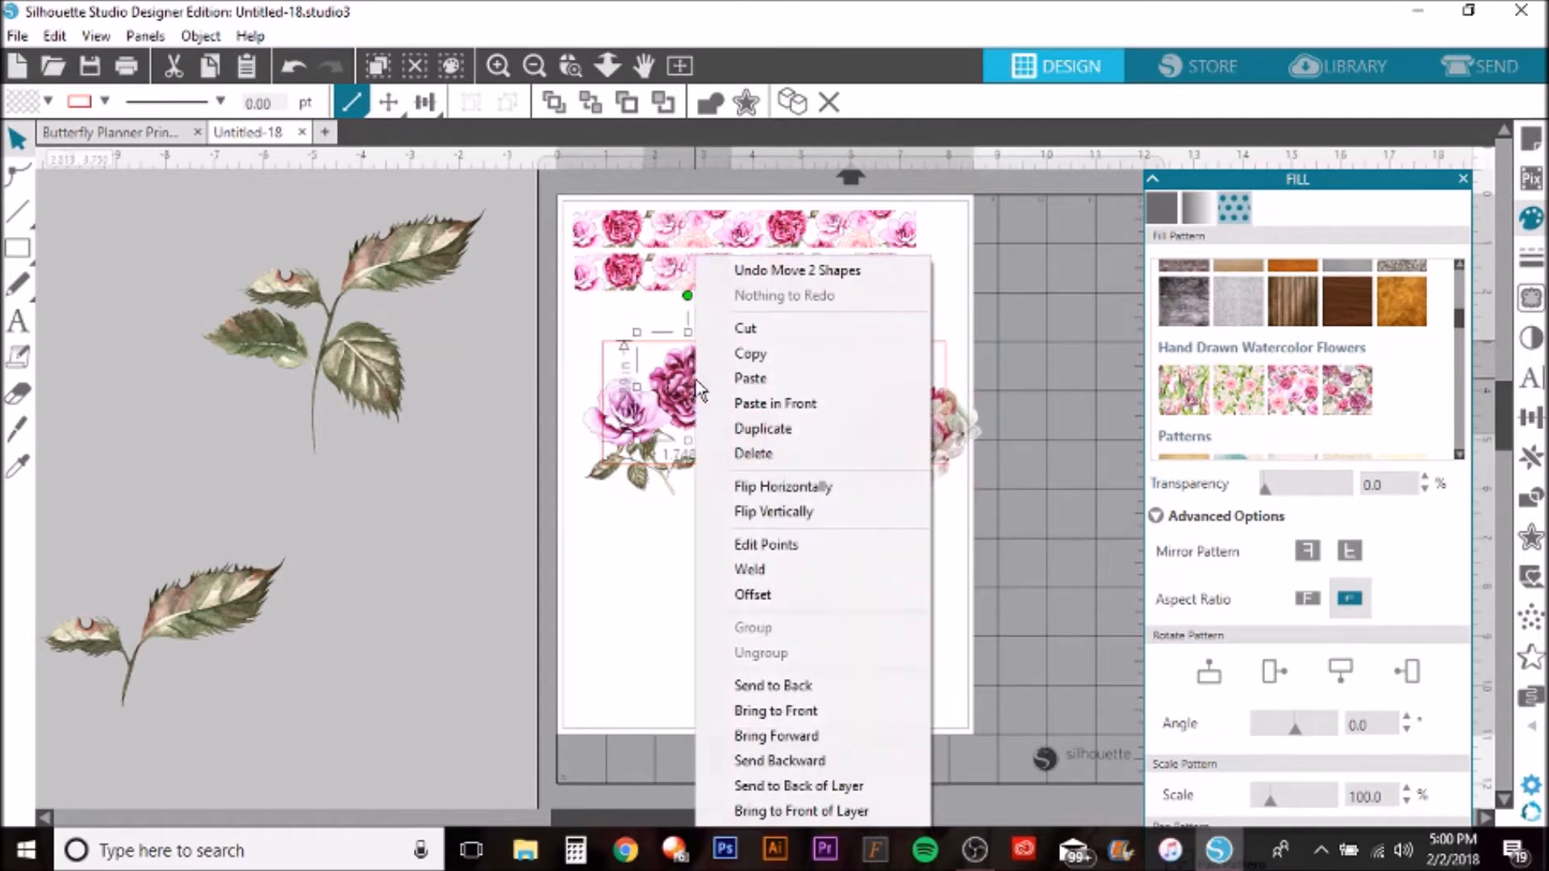
{"action": "left_click", "coordinate": [762, 429]}
{"action": "left_click_drag", "start_coordinate": [710, 387], "coordinate": [866, 381]}
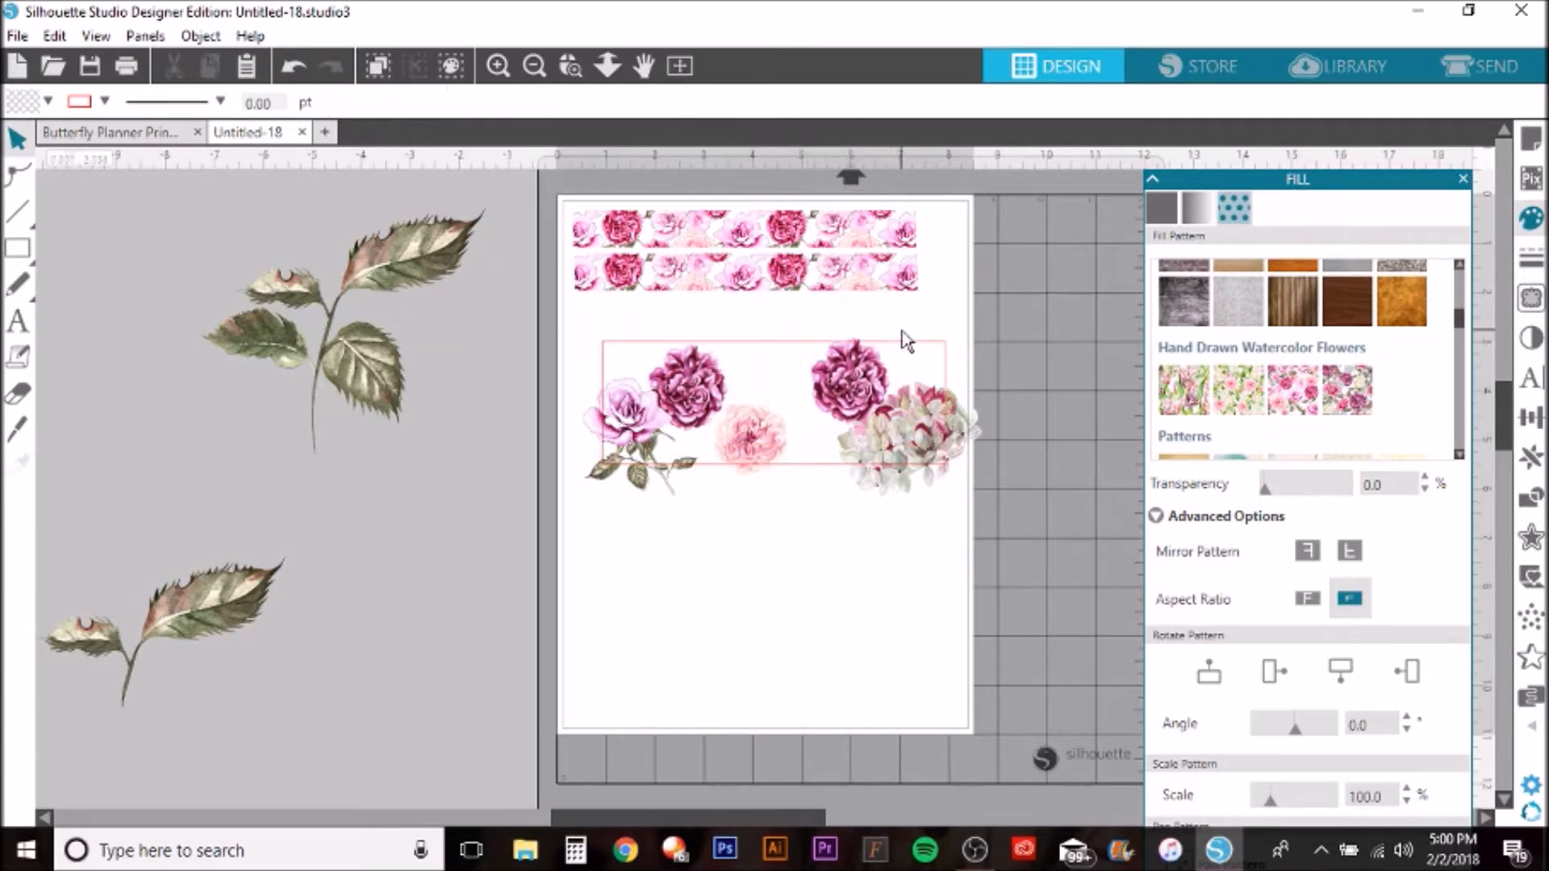
{"action": "left_click_drag", "start_coordinate": [902, 326], "coordinate": [919, 313]}
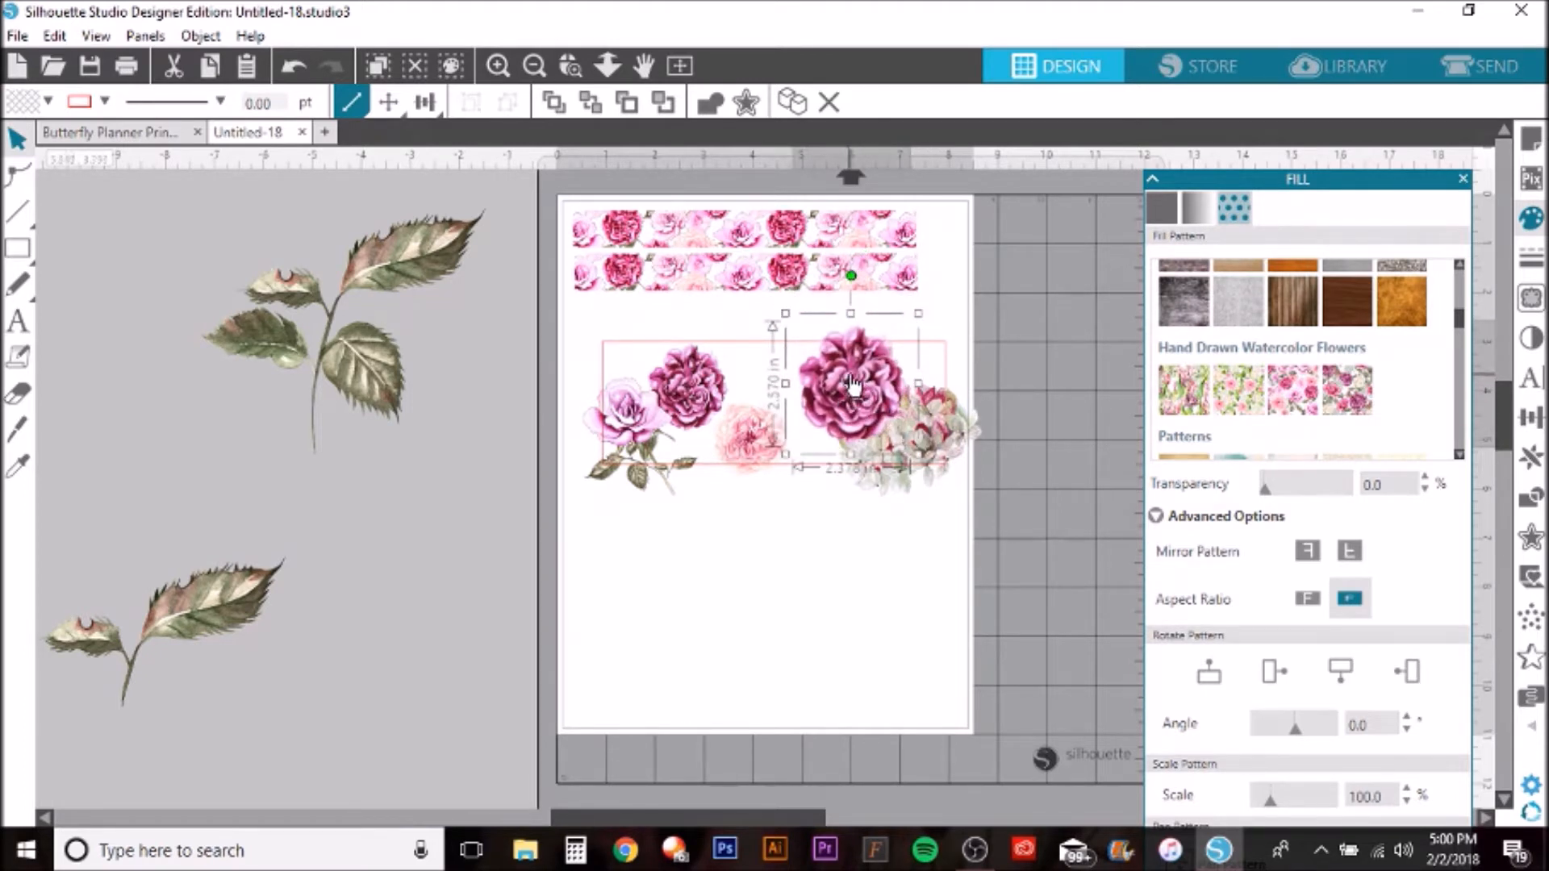
{"action": "right_click", "coordinate": [849, 376]}
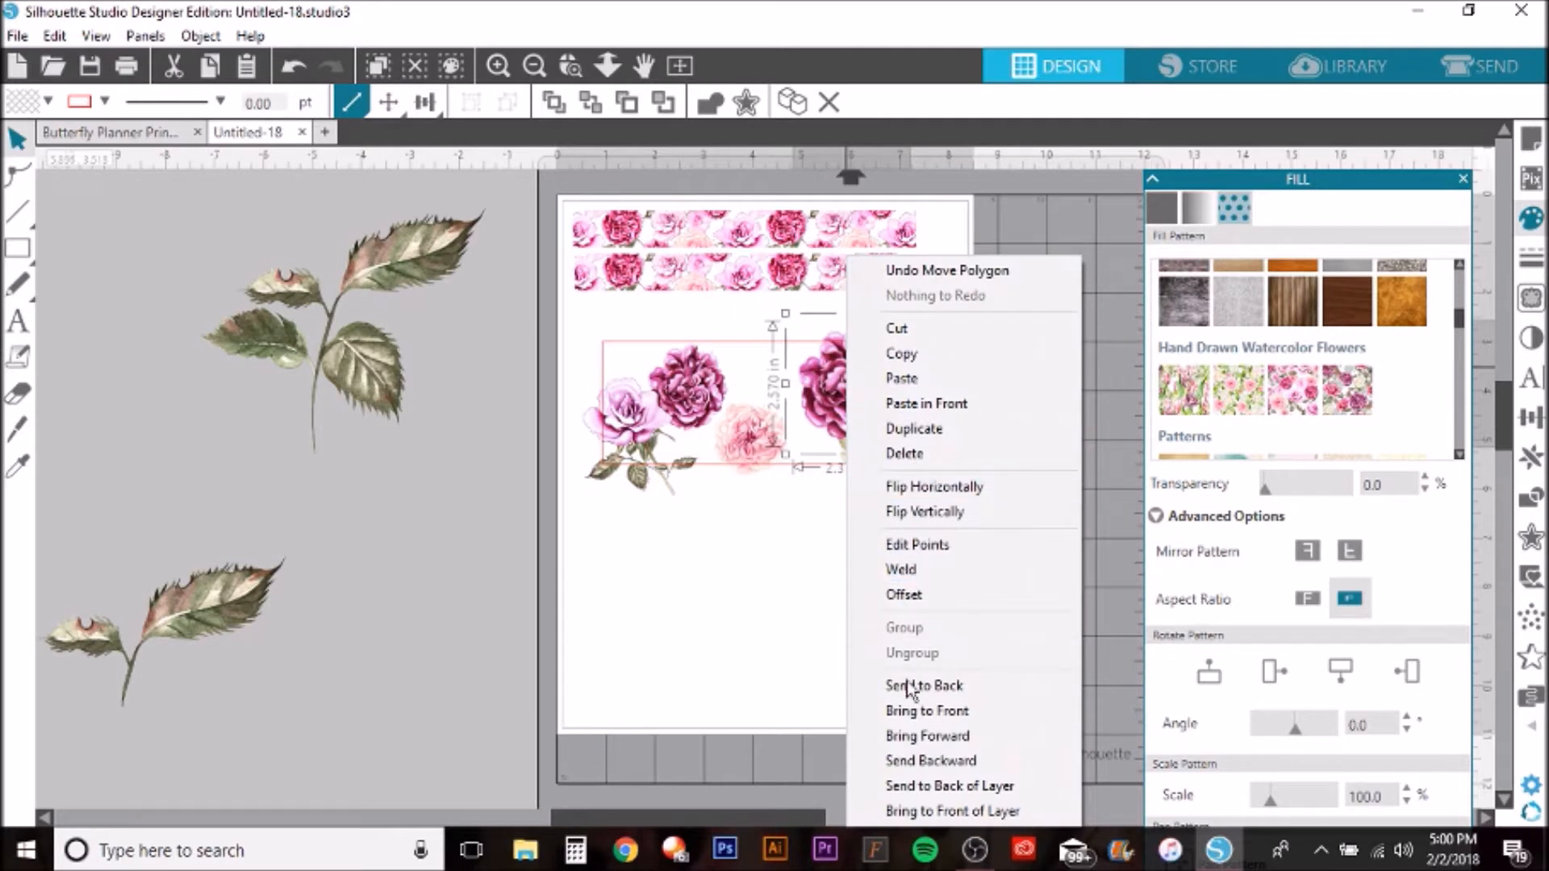
{"action": "left_click", "coordinate": [936, 688]}
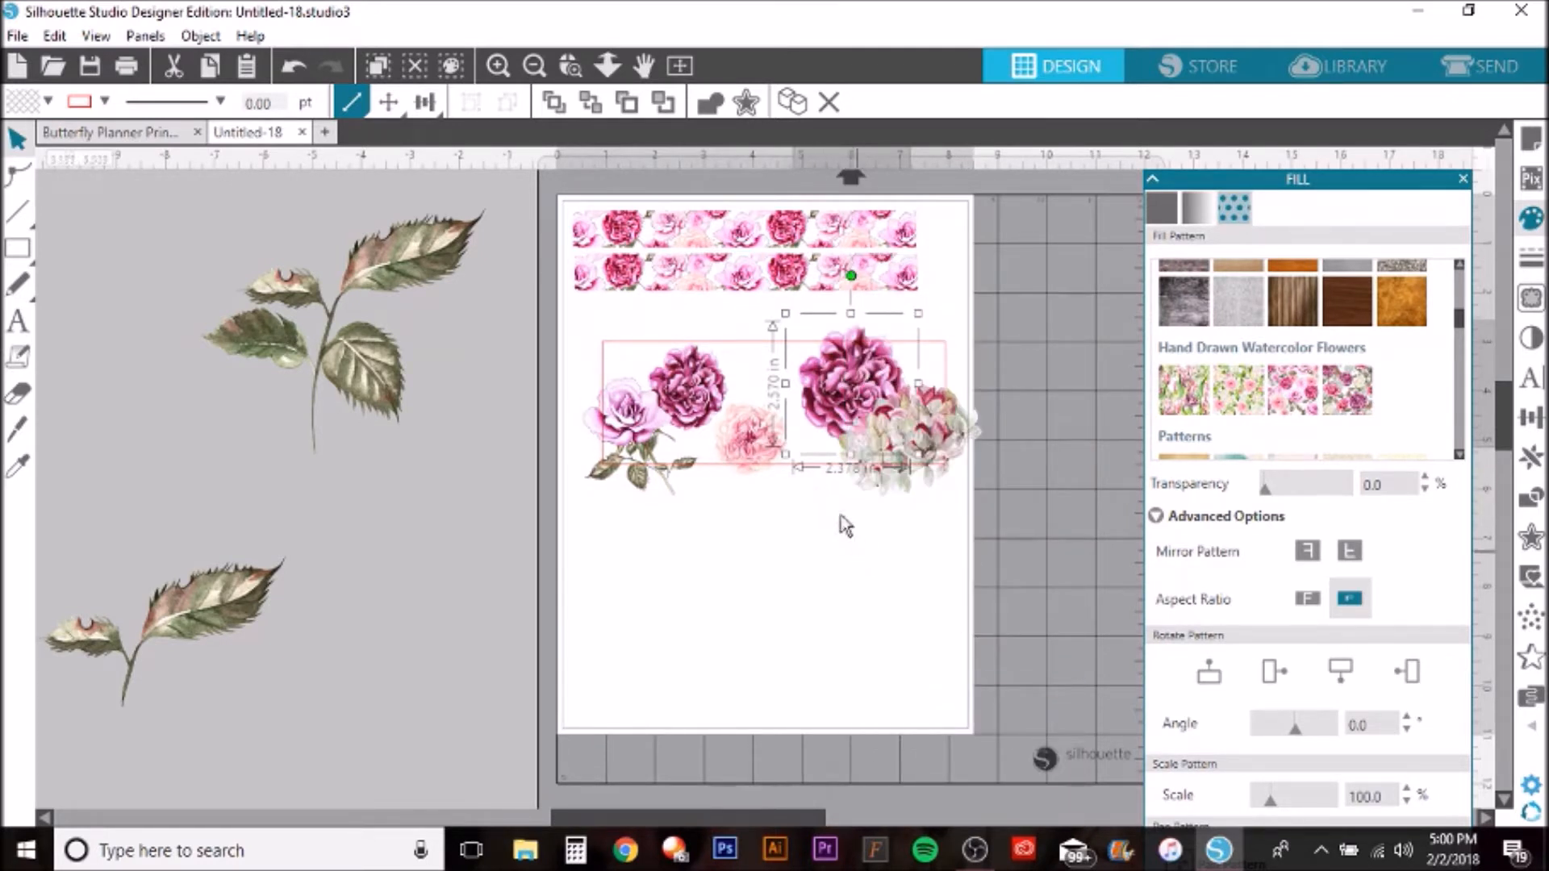
- Send the small magenta rose backward in the stacking order and bring the hydrangea to the front of its layer
{"action": "left_click", "coordinate": [688, 401]}
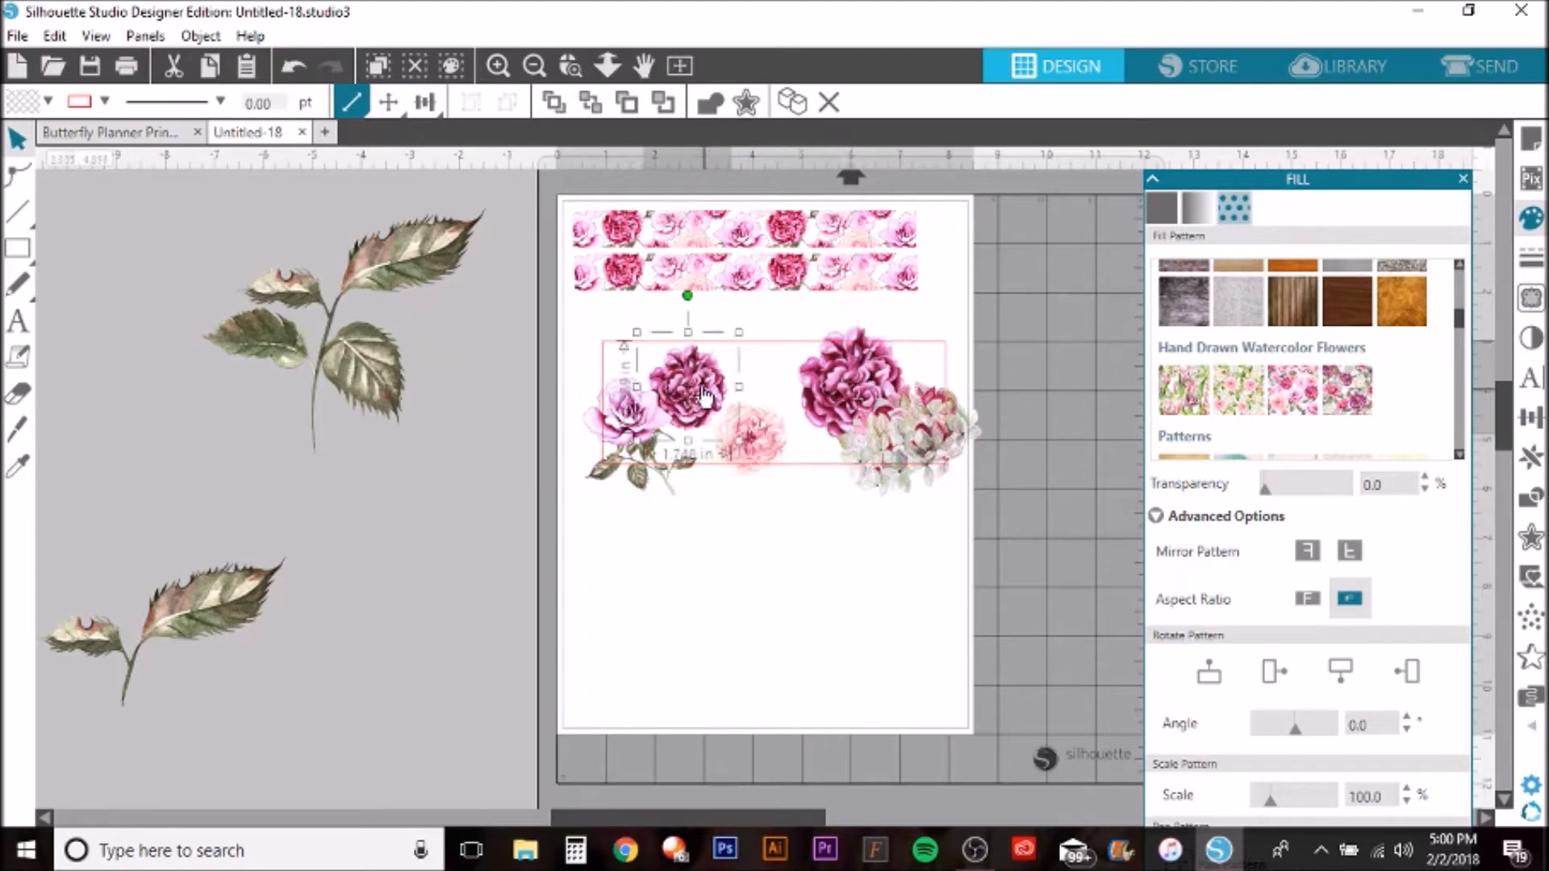
{"action": "right_click", "coordinate": [700, 389]}
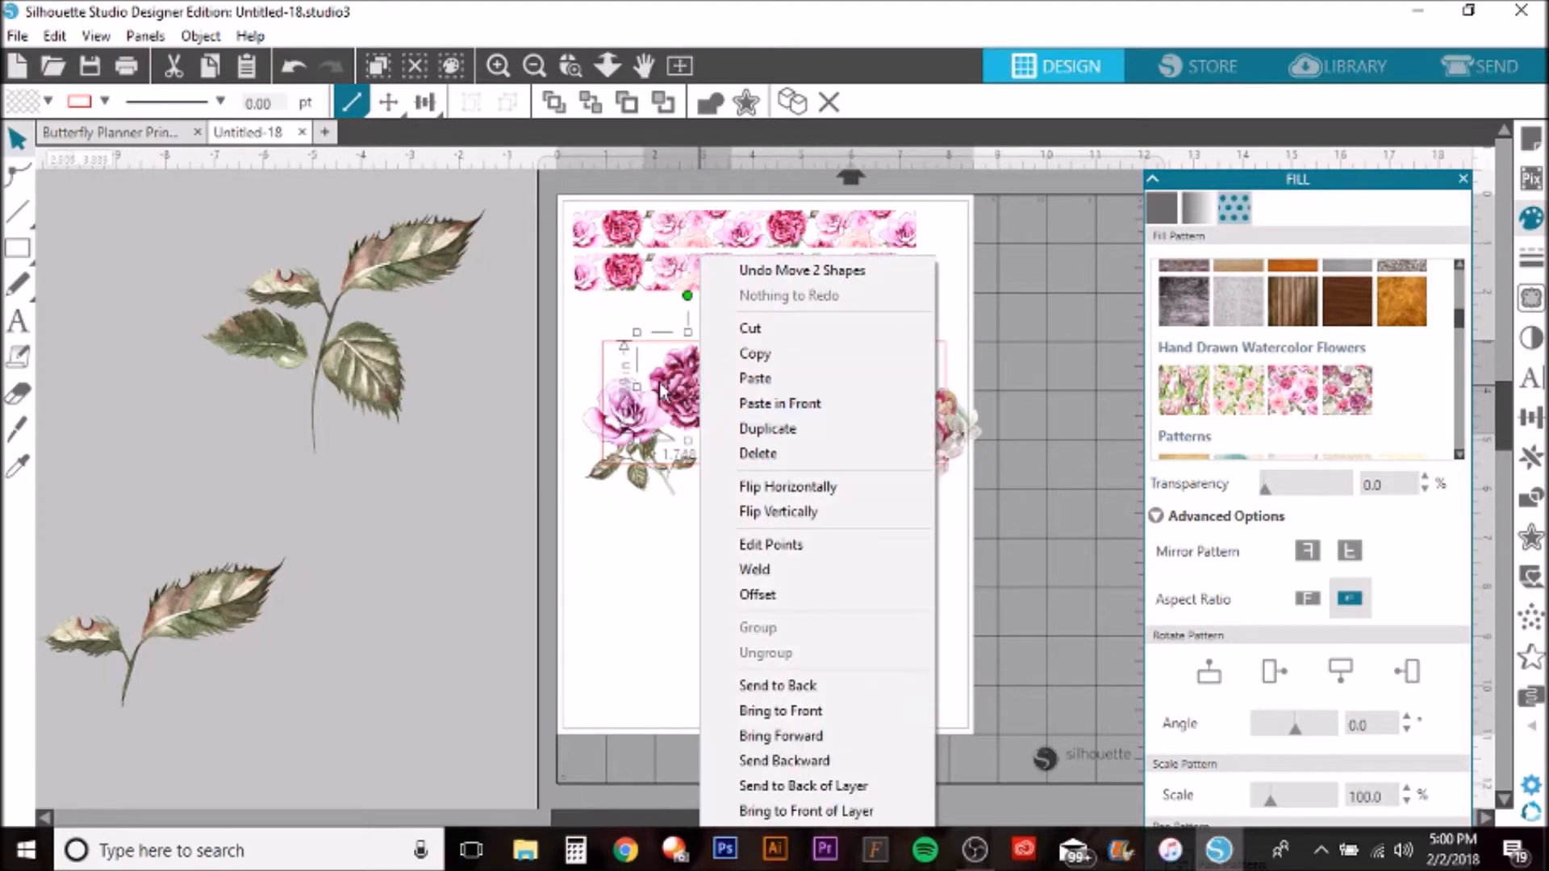
{"action": "left_click", "coordinate": [618, 573]}
{"action": "right_click", "coordinate": [695, 397]}
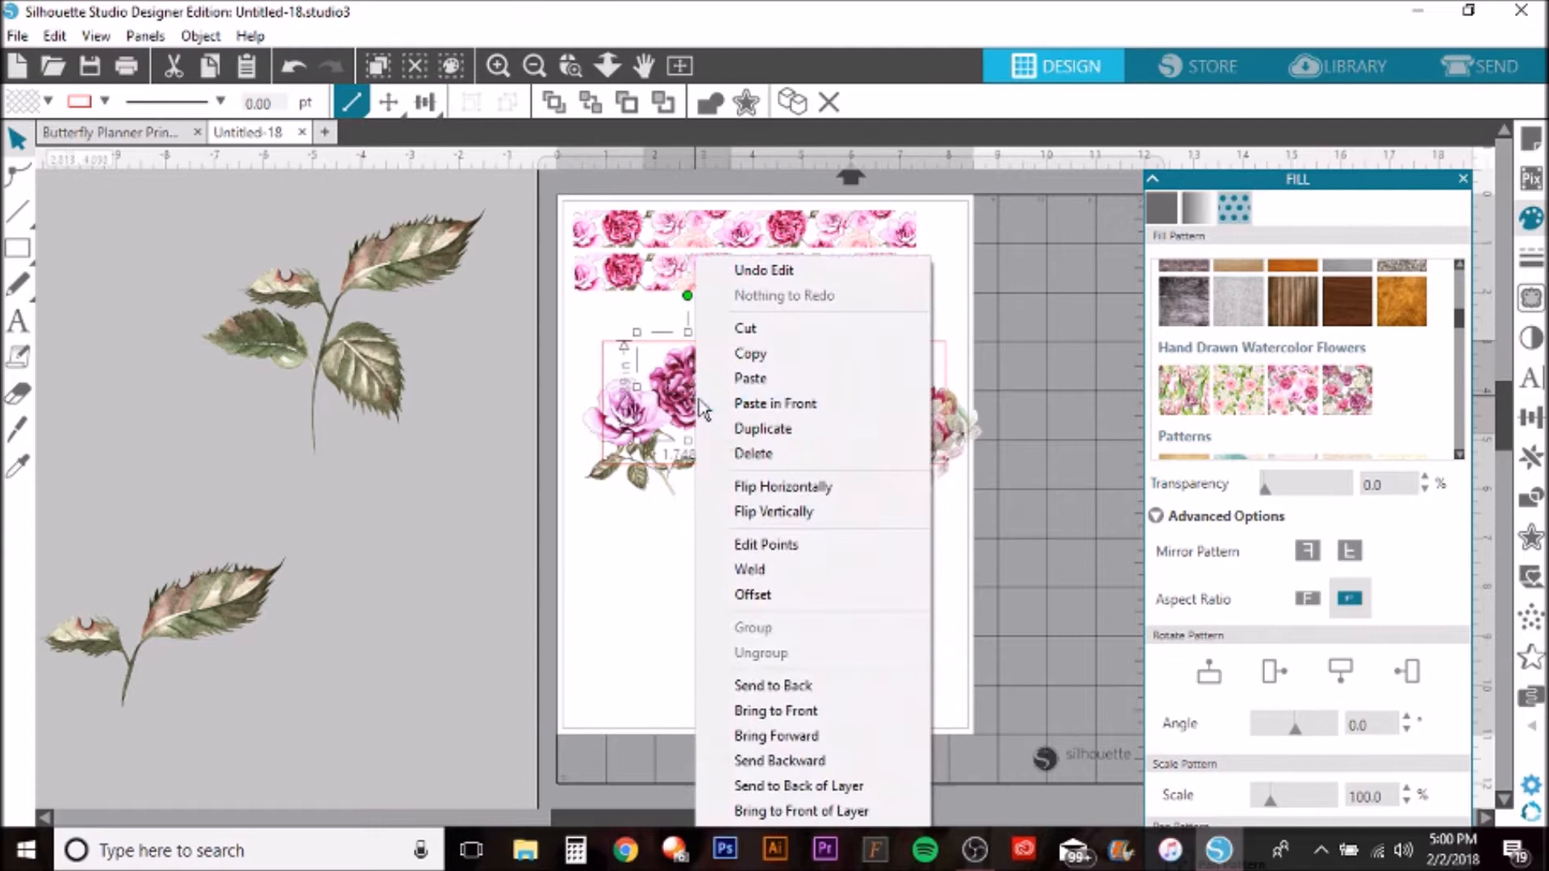
{"action": "left_click", "coordinate": [811, 762]}
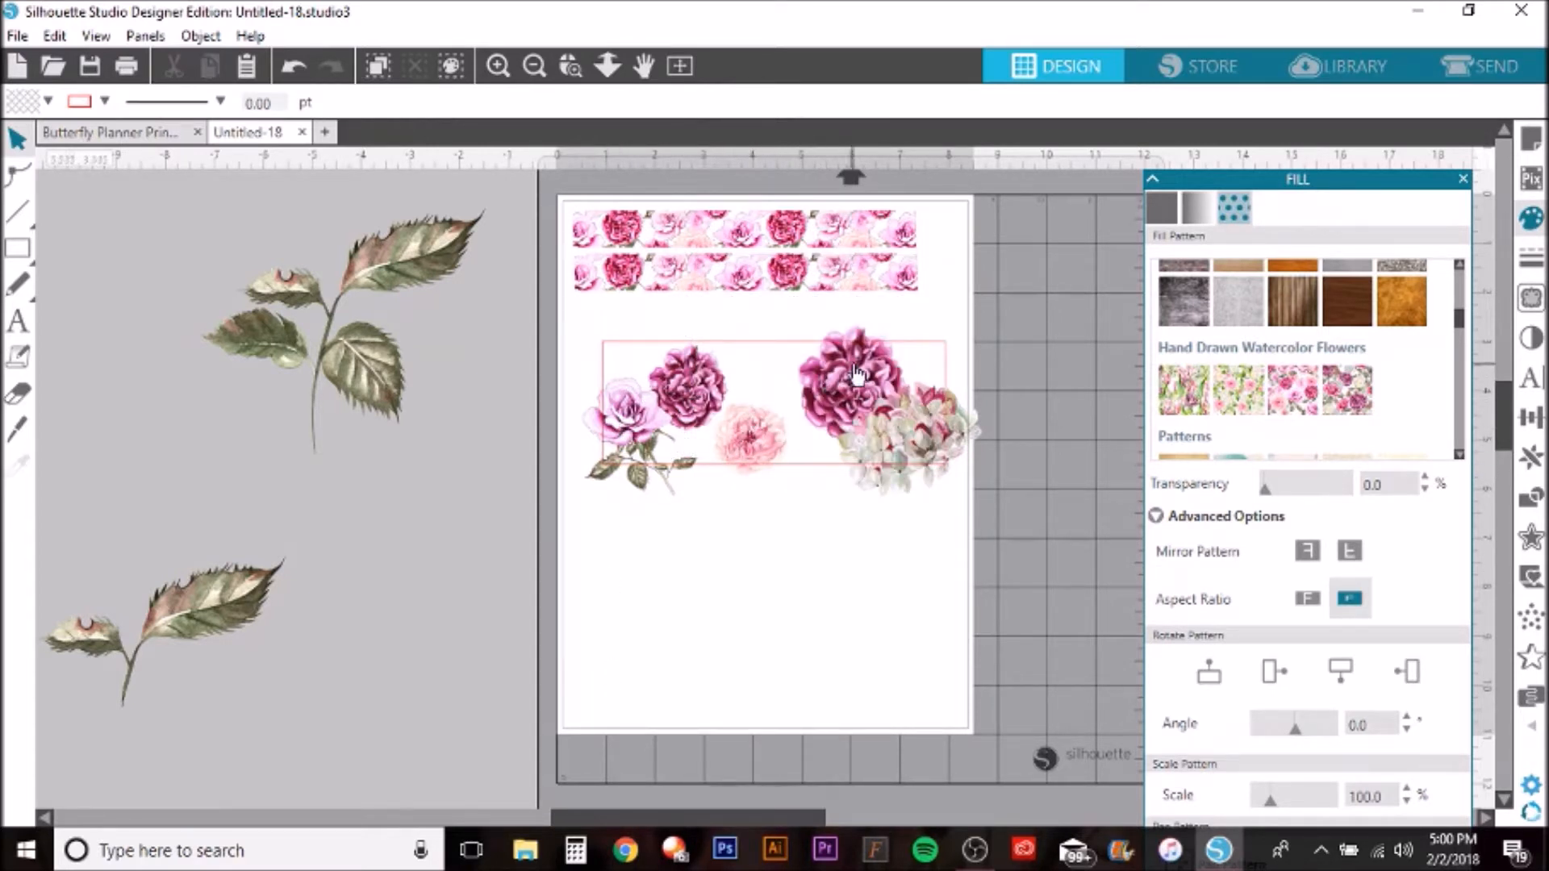
{"action": "right_click", "coordinate": [908, 440]}
{"action": "left_click", "coordinate": [1012, 811]}
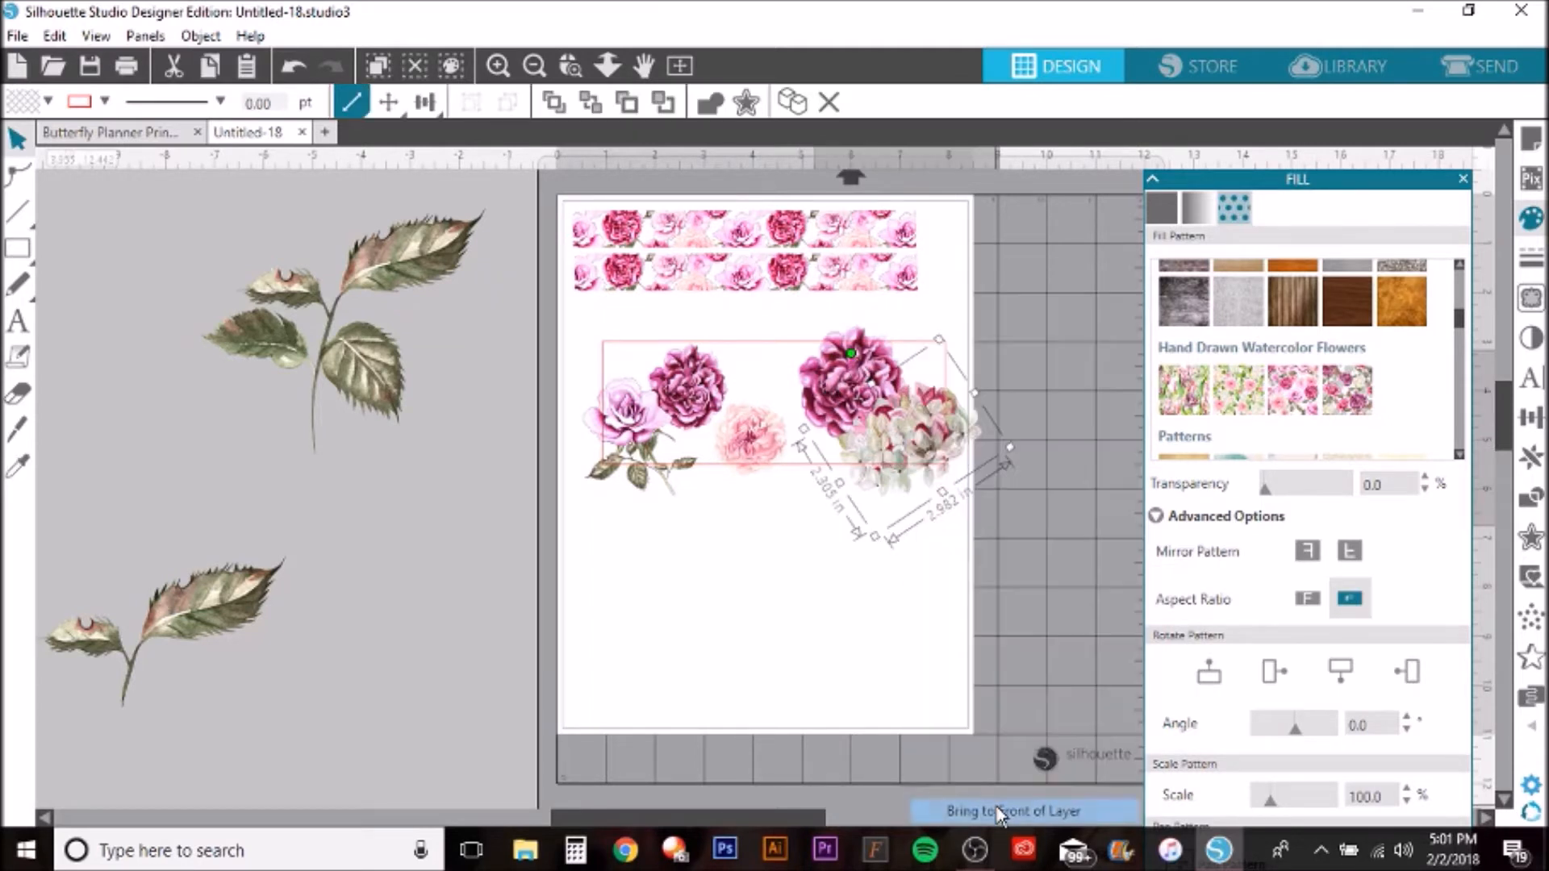
{"action": "left_click", "coordinate": [919, 529]}
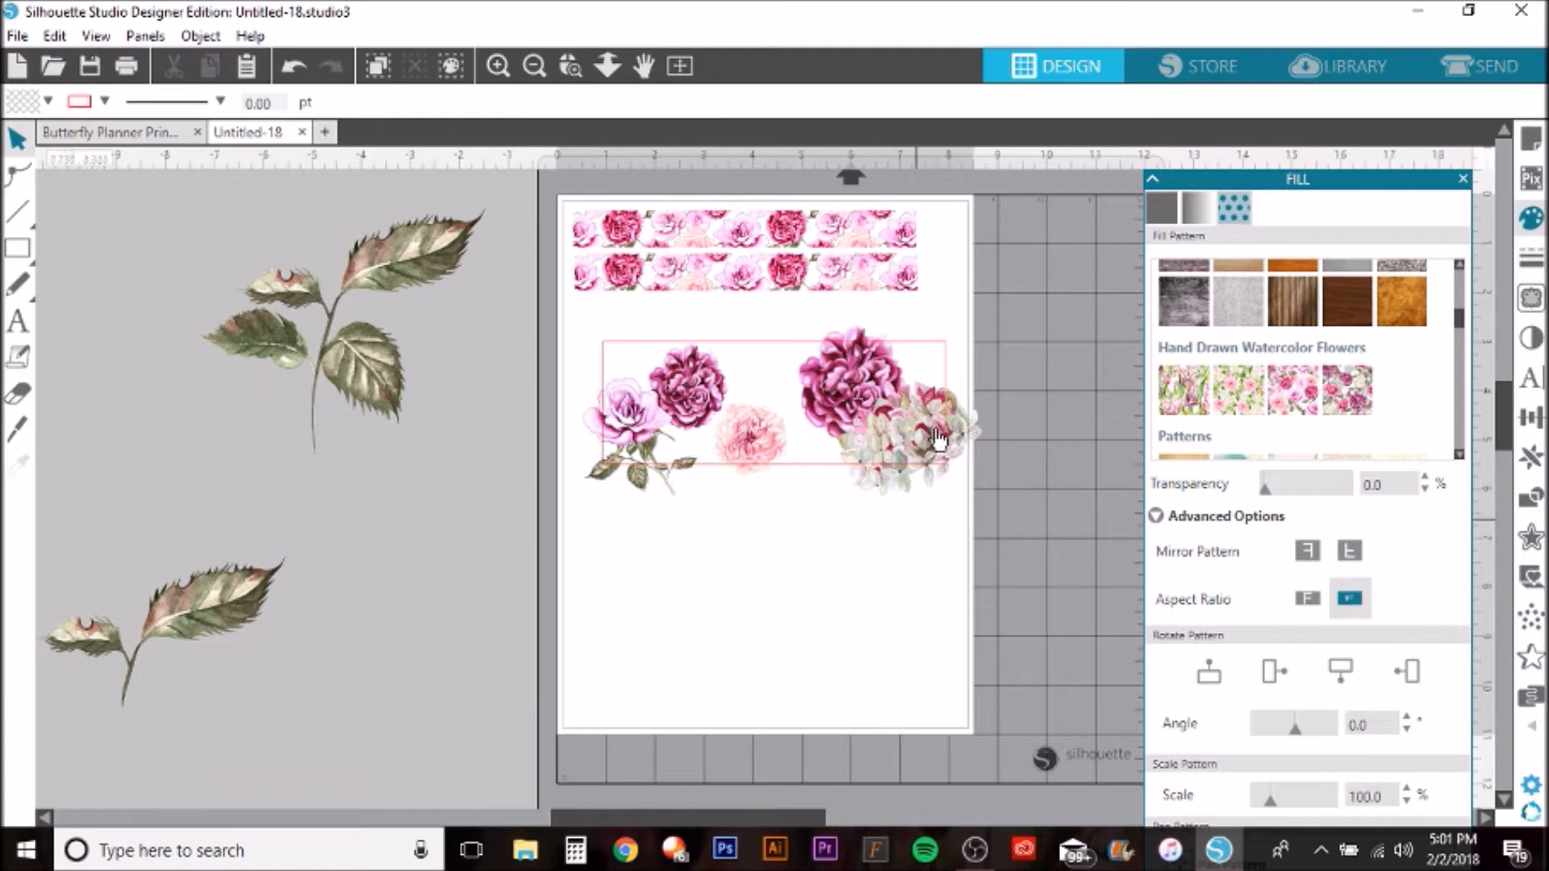
- Send the large leaf branch to the back, shrink it to about 3.2 in wide and tuck it behind the hydrangea
{"action": "left_click_drag", "start_coordinate": [423, 297], "coordinate": [839, 411]}
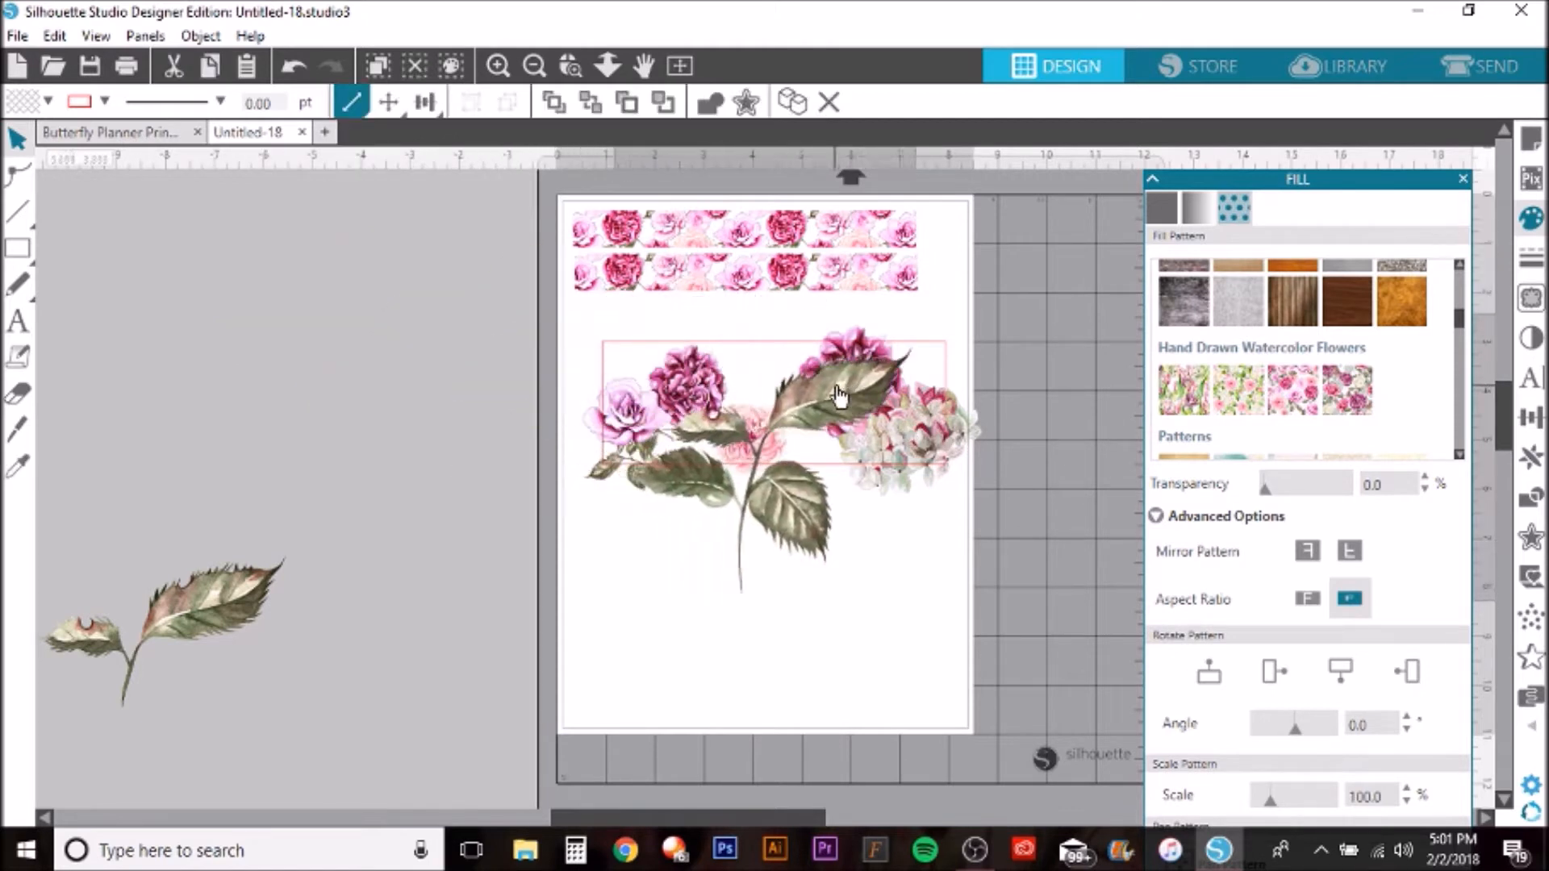
{"action": "right_click", "coordinate": [827, 400]}
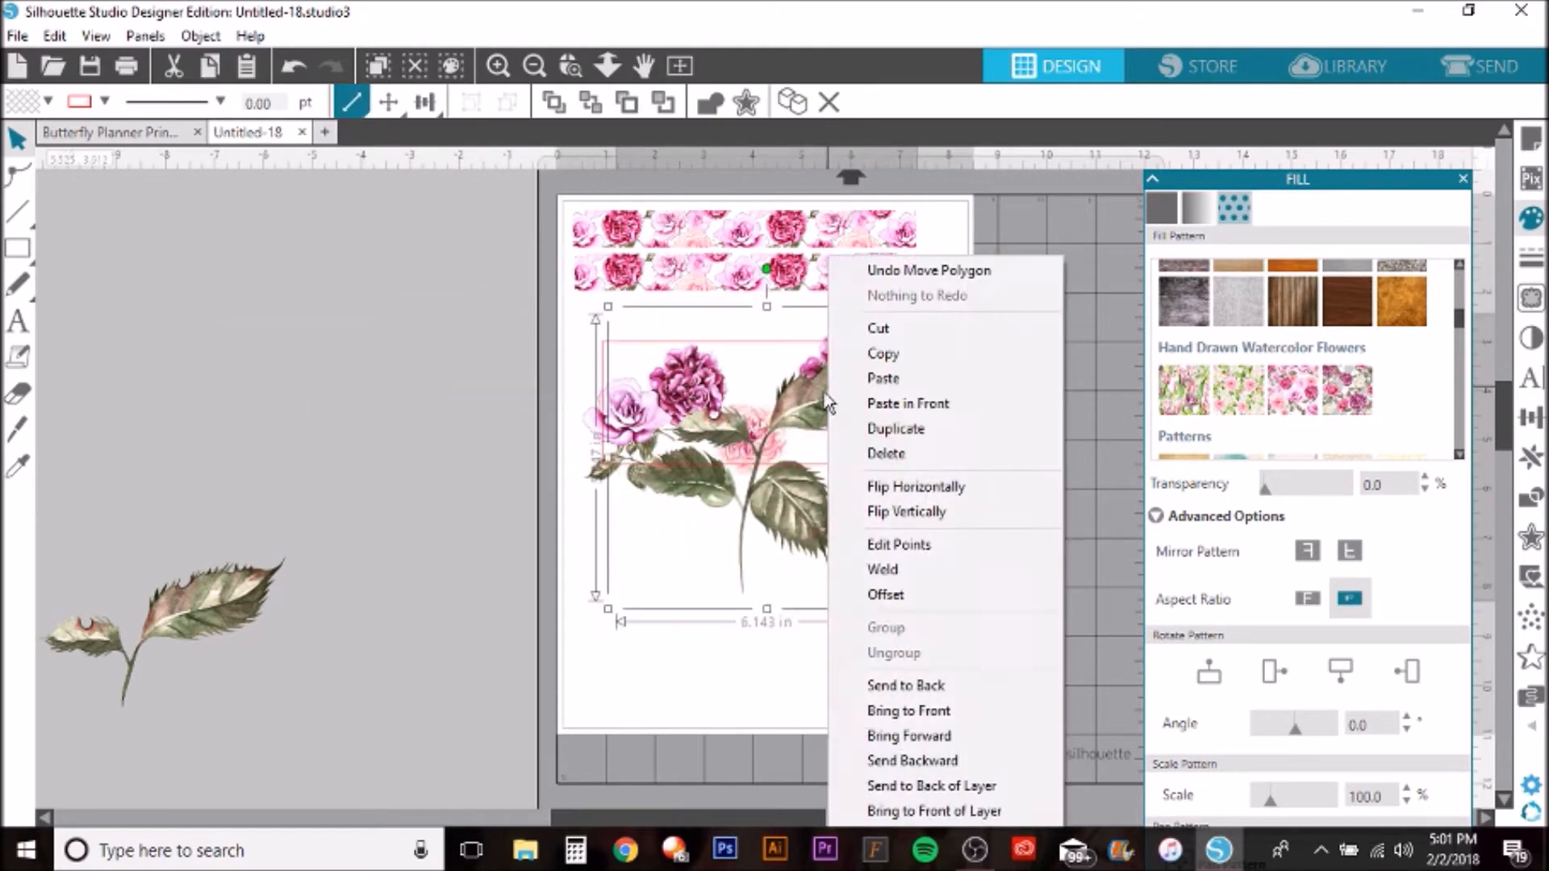
{"action": "left_click", "coordinate": [905, 685]}
{"action": "left_click_drag", "start_coordinate": [928, 611], "coordinate": [781, 508]}
{"action": "left_click_drag", "start_coordinate": [737, 363], "coordinate": [926, 393]}
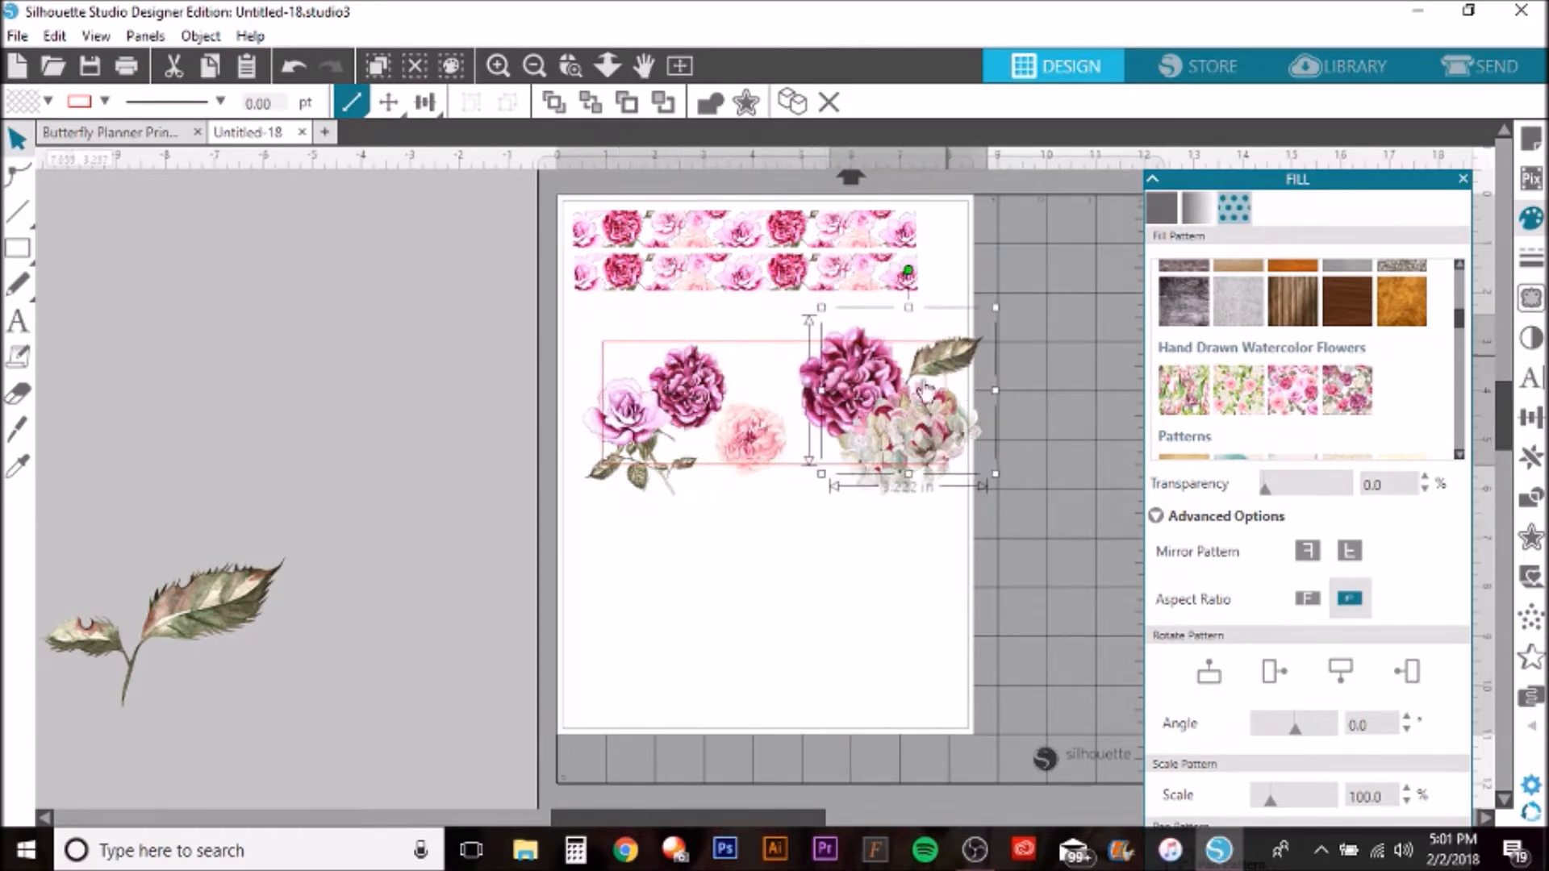
- Send the small leaf sprig to the back, rotate it counterclockwise, shrink it and tuck it behind the lilac and magenta roses
{"action": "left_click_drag", "start_coordinate": [201, 606], "coordinate": [742, 555]}
{"action": "right_click", "coordinate": [743, 556]}
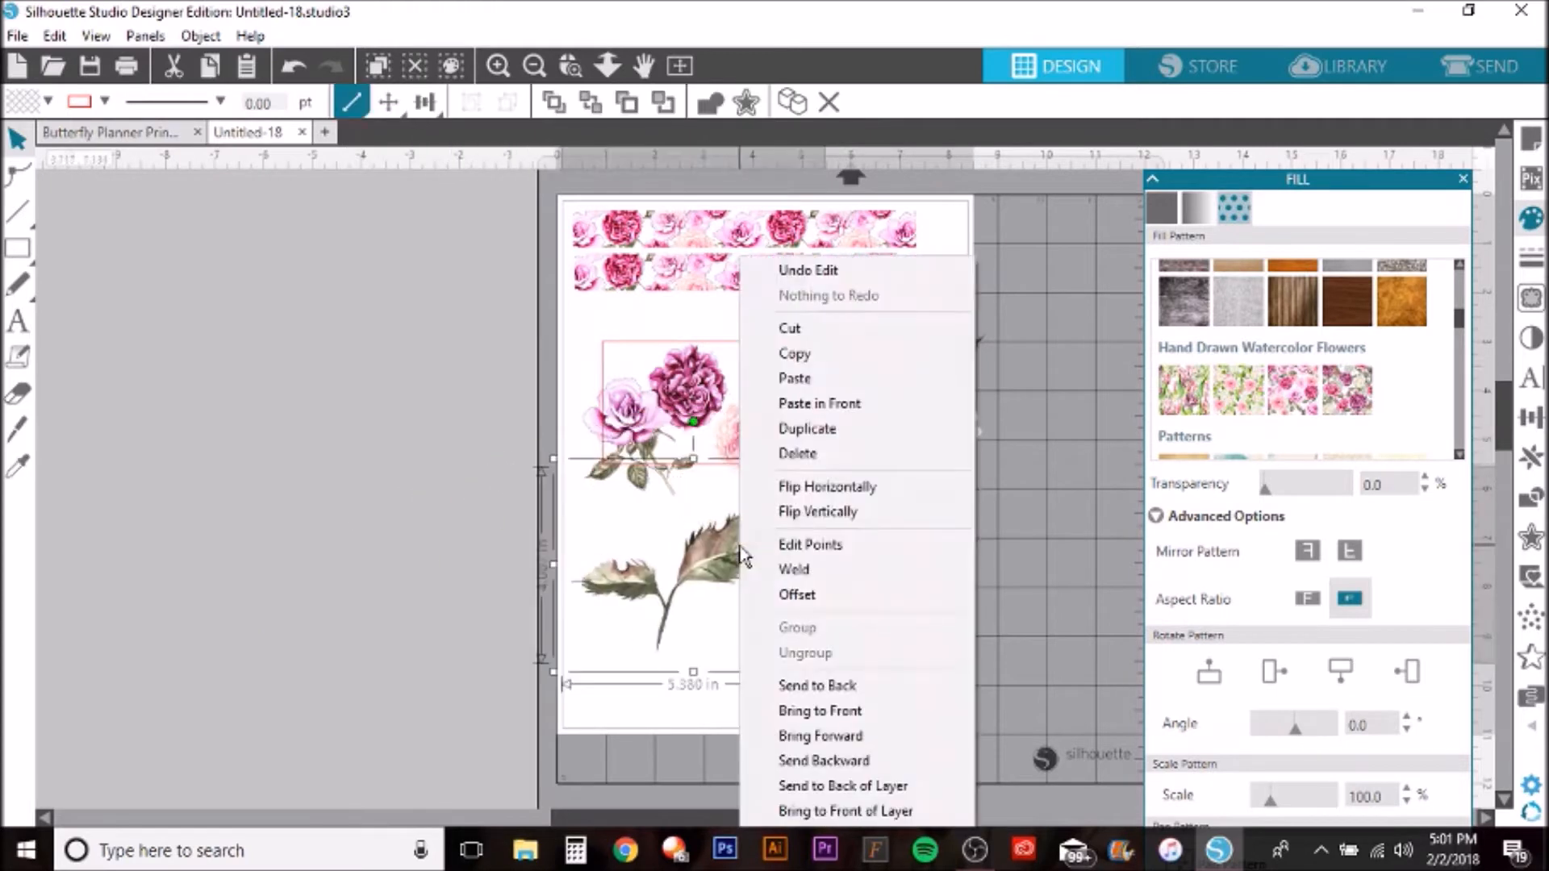
{"action": "left_click", "coordinate": [817, 685]}
{"action": "left_click_drag", "start_coordinate": [750, 557], "coordinate": [797, 385]}
{"action": "left_click_drag", "start_coordinate": [743, 250], "coordinate": [694, 332]}
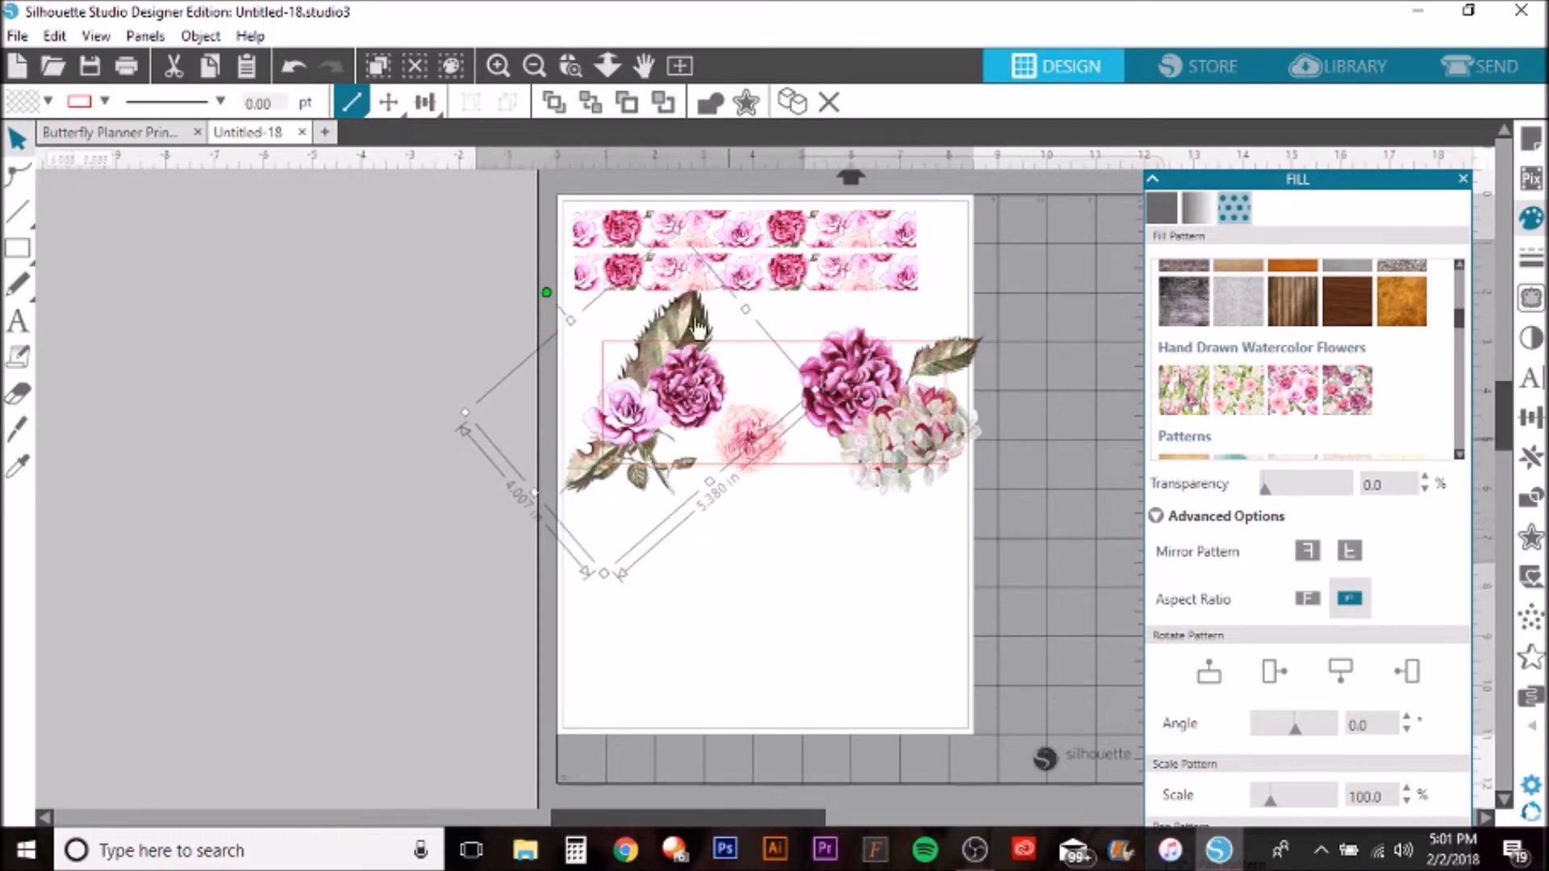
{"action": "mouse_move", "coordinate": [679, 239]}
{"action": "left_mouse_down"}
{"action": "mouse_move", "coordinate": [585, 476]}
{"action": "mouse_move", "coordinate": [602, 490]}
{"action": "left_mouse_up"}
{"action": "left_click", "coordinate": [490, 235]}
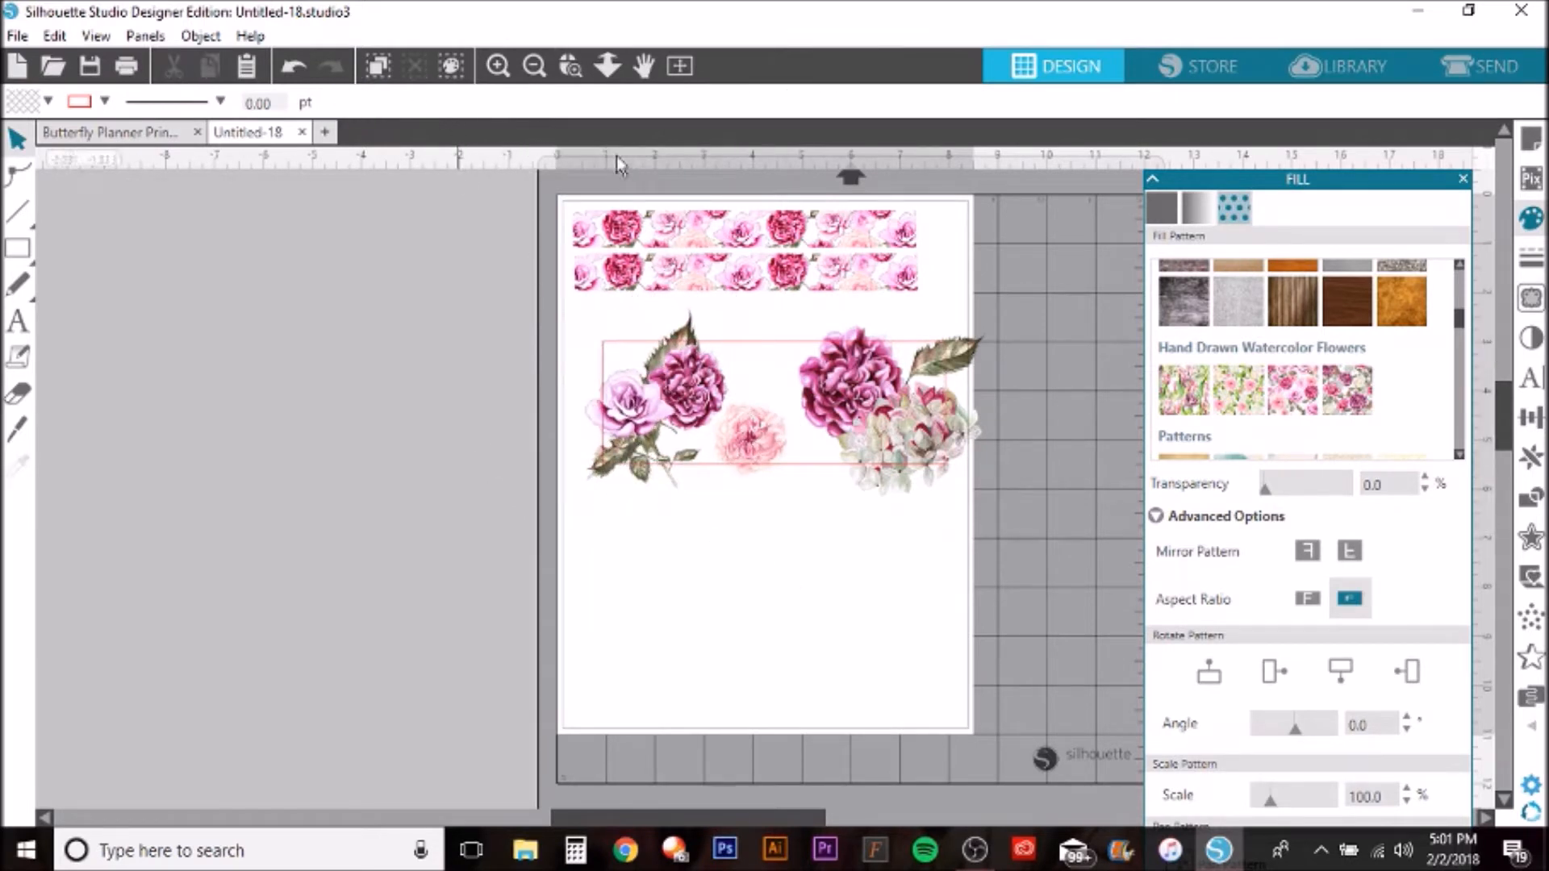
- Select the large rectangle with all its flowers and leaves and move the whole arrangement lower on the page
{"action": "left_click", "coordinate": [494, 68]}
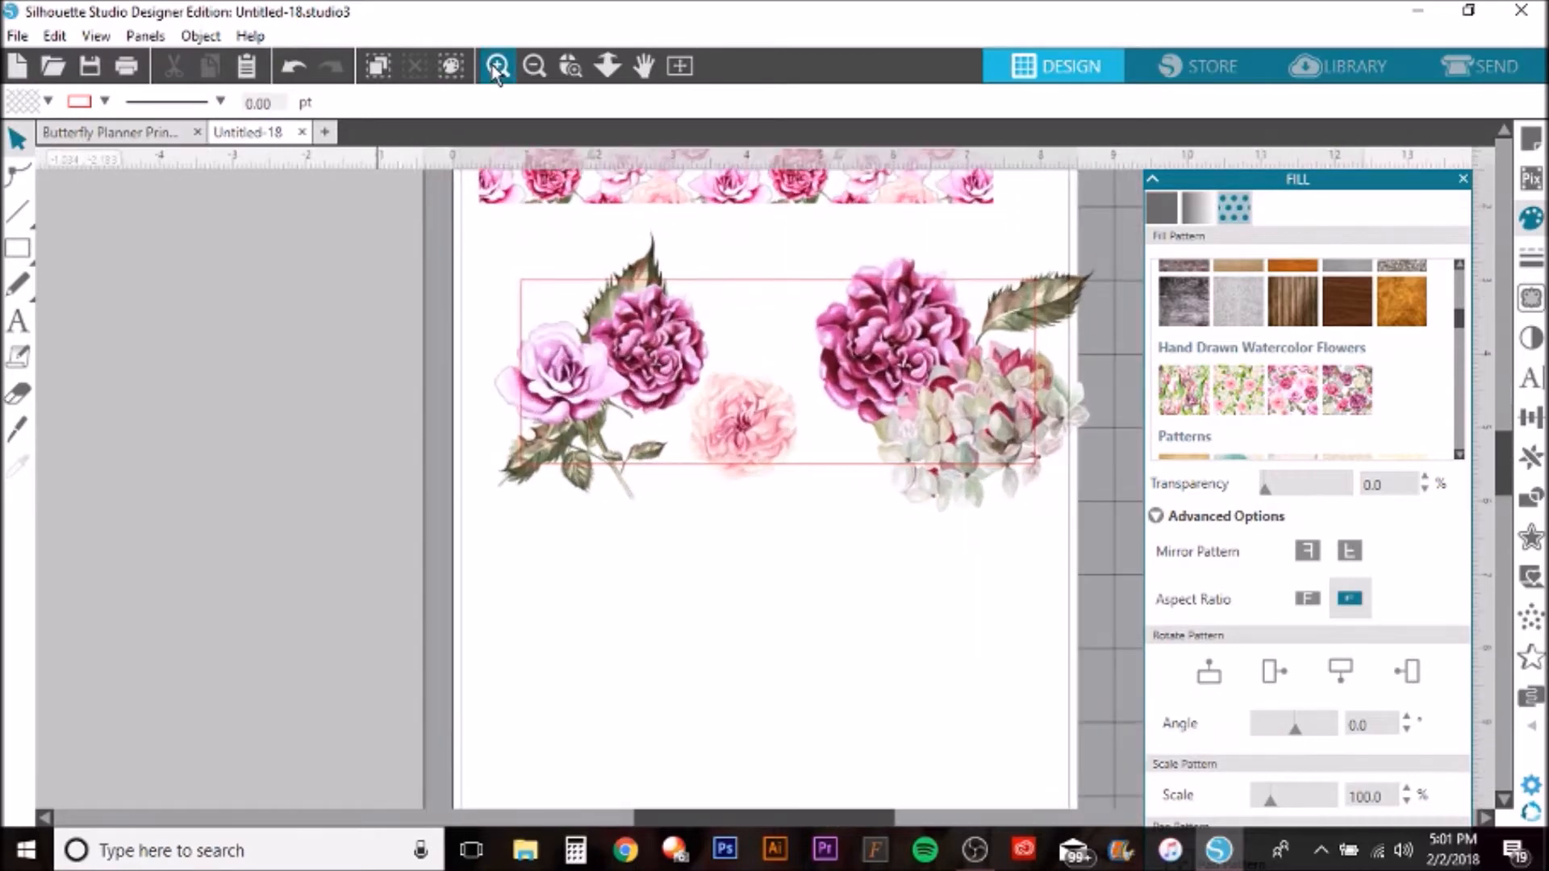
{"action": "left_click_drag", "start_coordinate": [816, 817], "coordinate": [856, 814]}
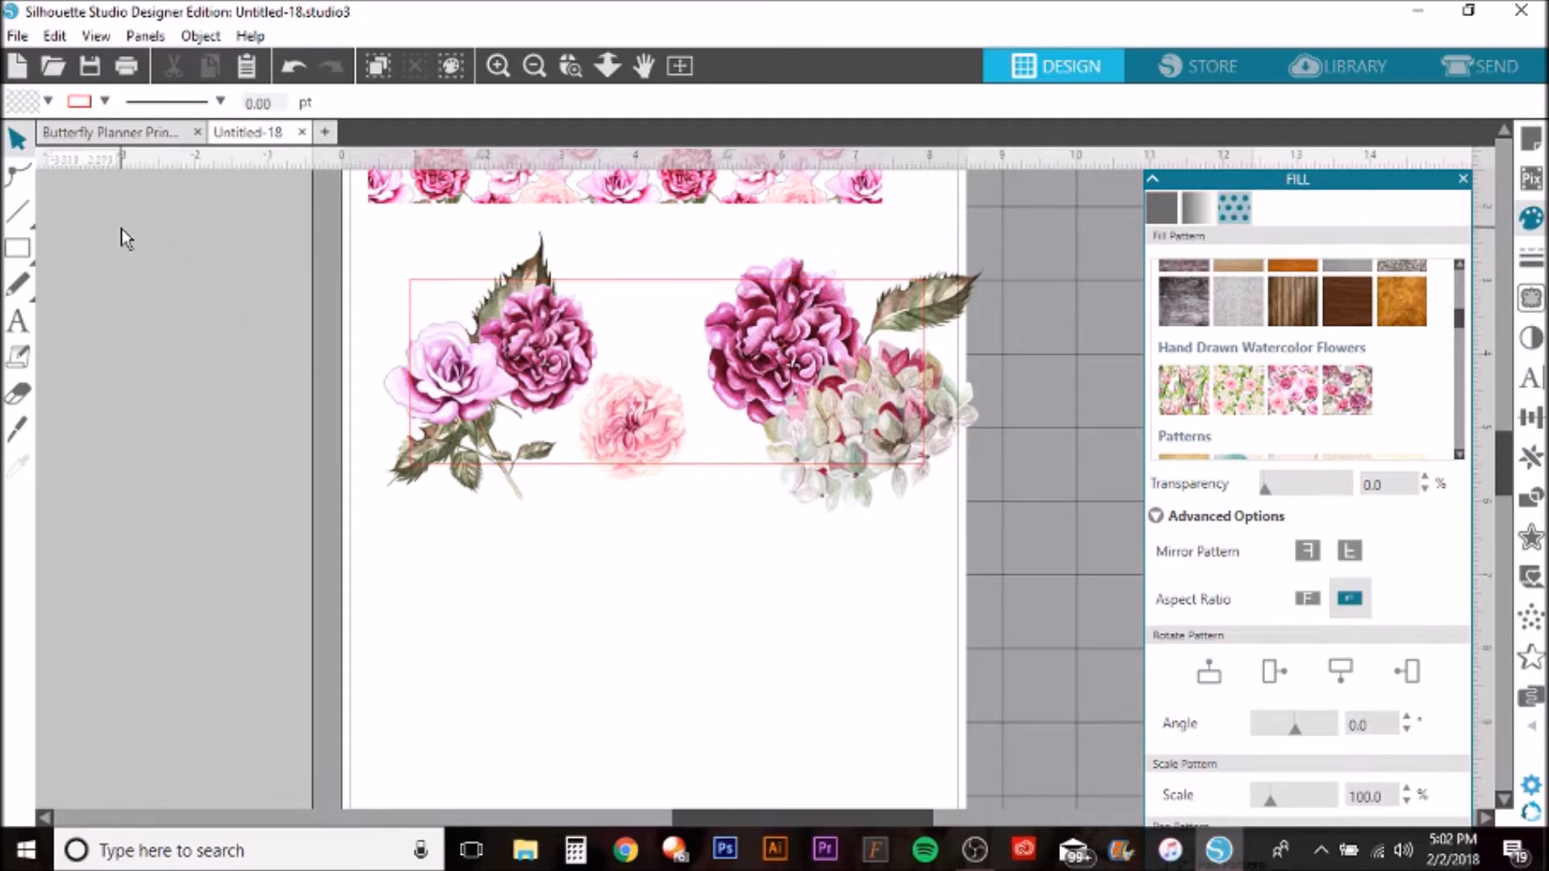
{"action": "left_click_drag", "start_coordinate": [121, 229], "coordinate": [989, 574]}
{"action": "left_click_drag", "start_coordinate": [816, 348], "coordinate": [799, 519]}
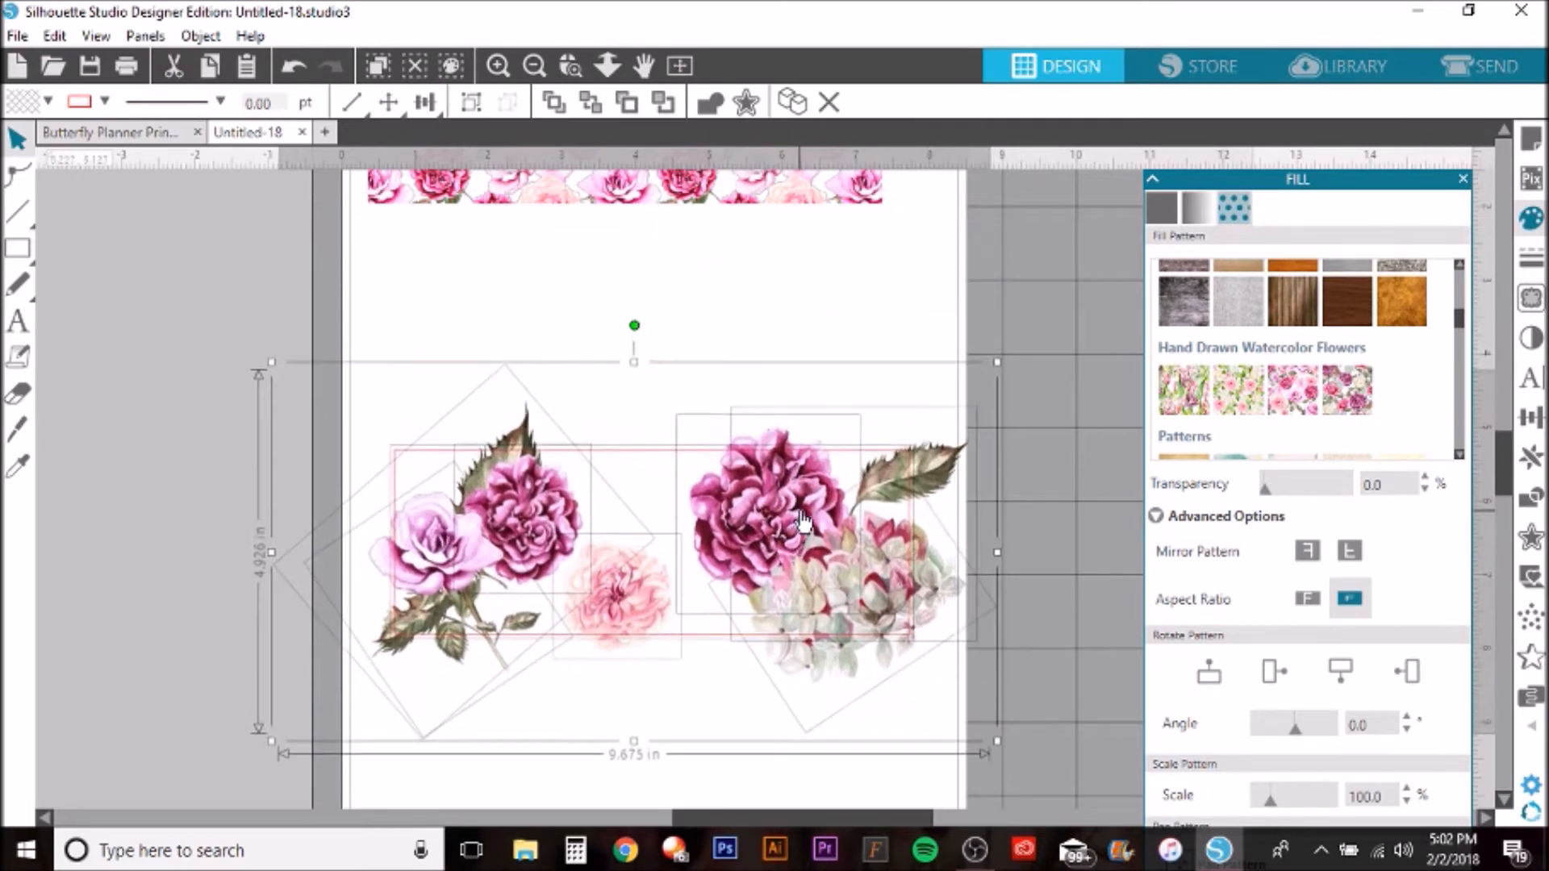
{"action": "left_click", "coordinate": [898, 376]}
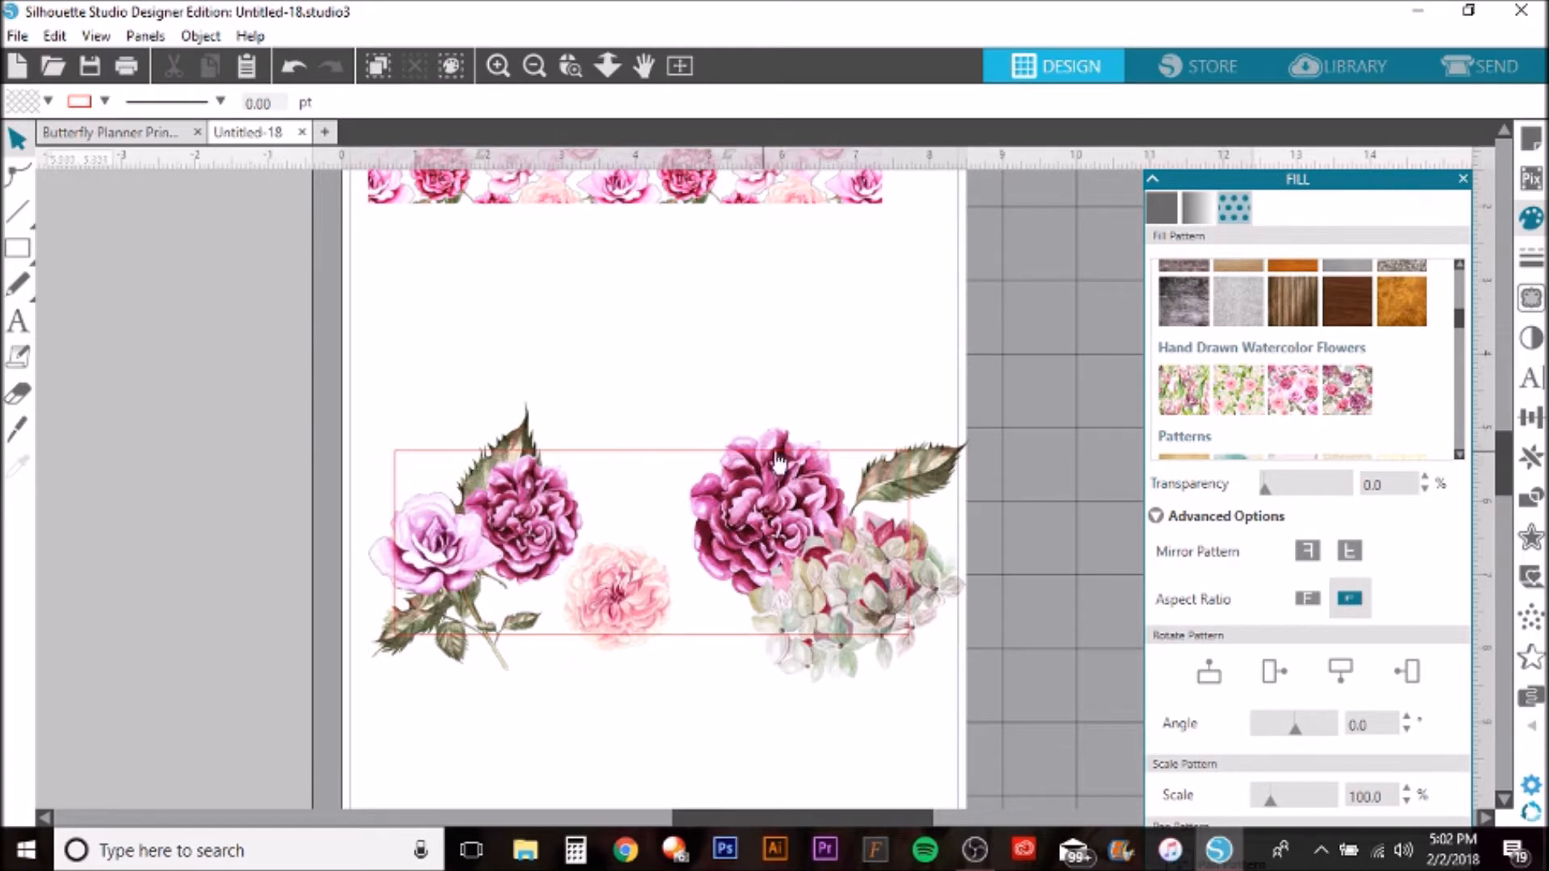
- Cut the flowers and leaves along the rectangle's top edge with the Knife tool, using a straight cut in Outline mode
{"action": "left_click", "coordinate": [18, 436]}
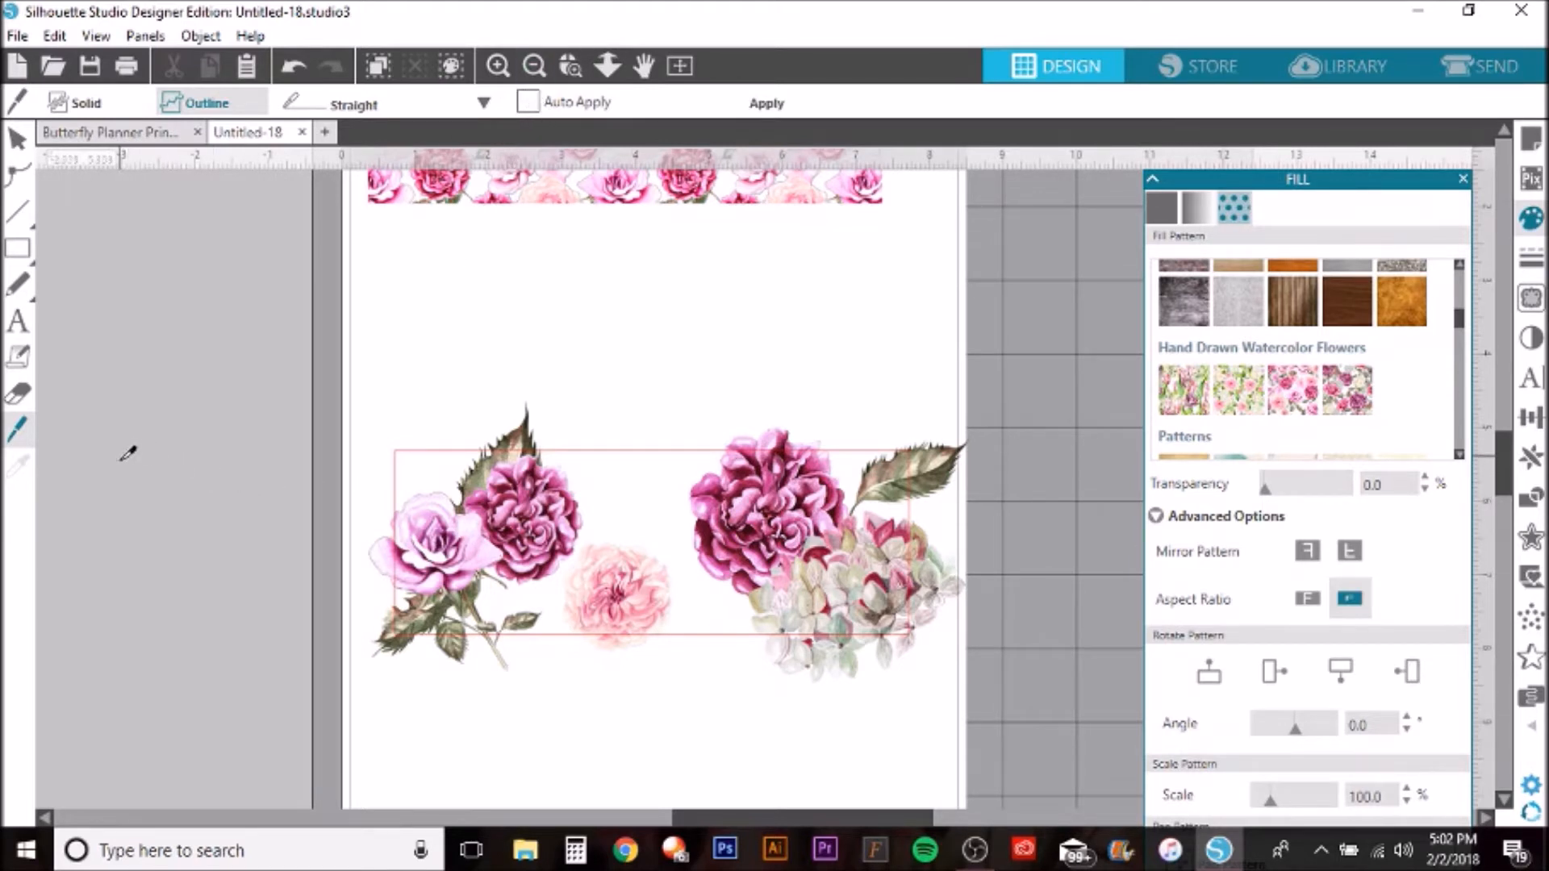
{"action": "left_click_drag", "start_coordinate": [122, 459], "coordinate": [1175, 456]}
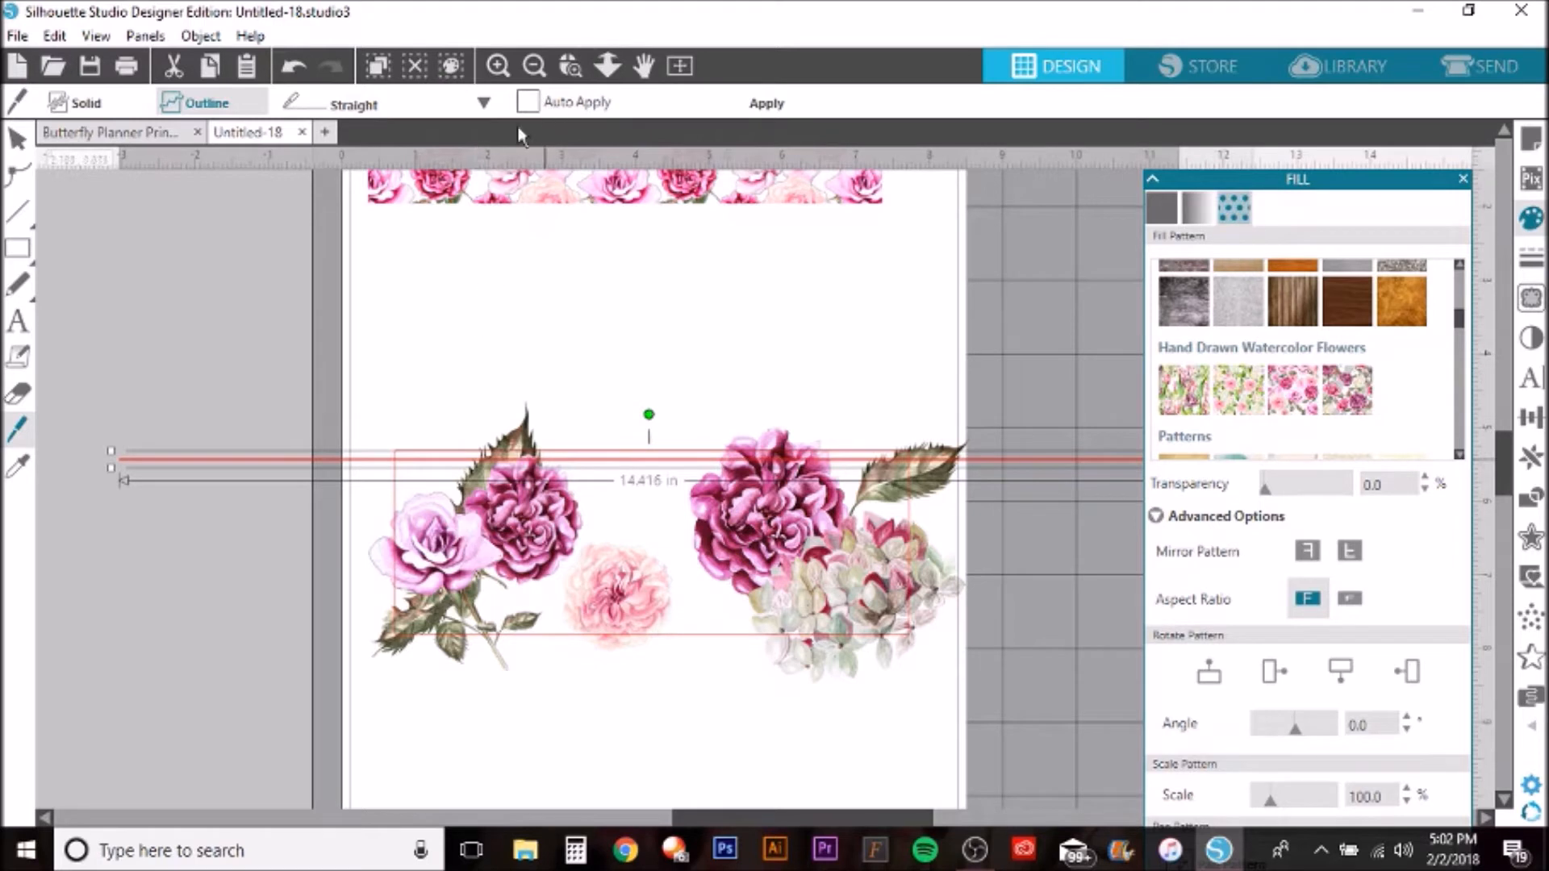
{"action": "left_click", "coordinate": [17, 139]}
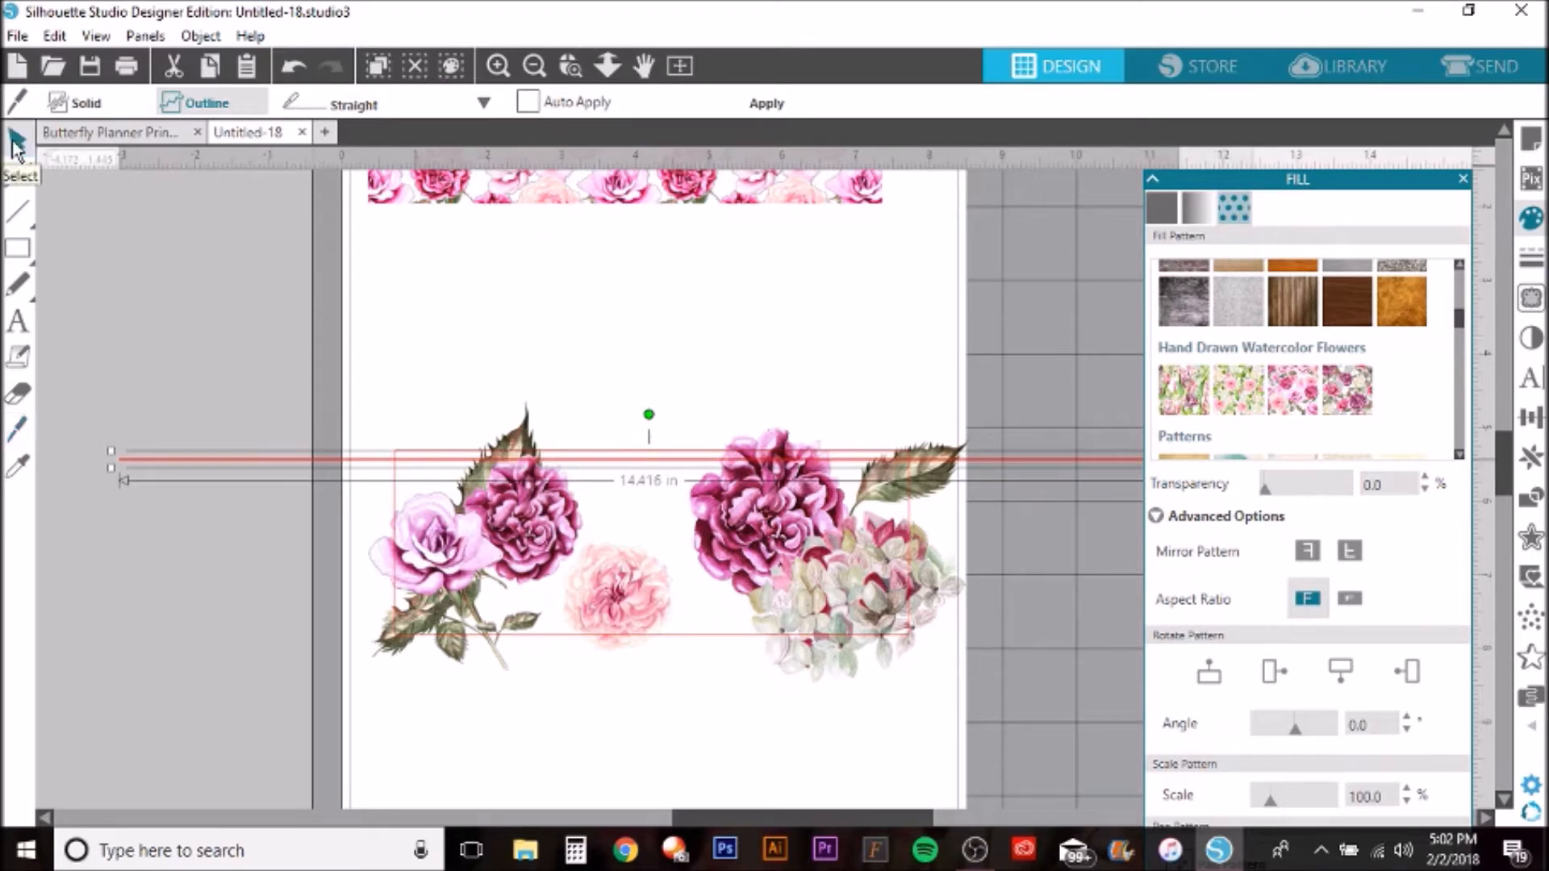
{"action": "left_click_drag", "start_coordinate": [253, 470], "coordinate": [318, 462]}
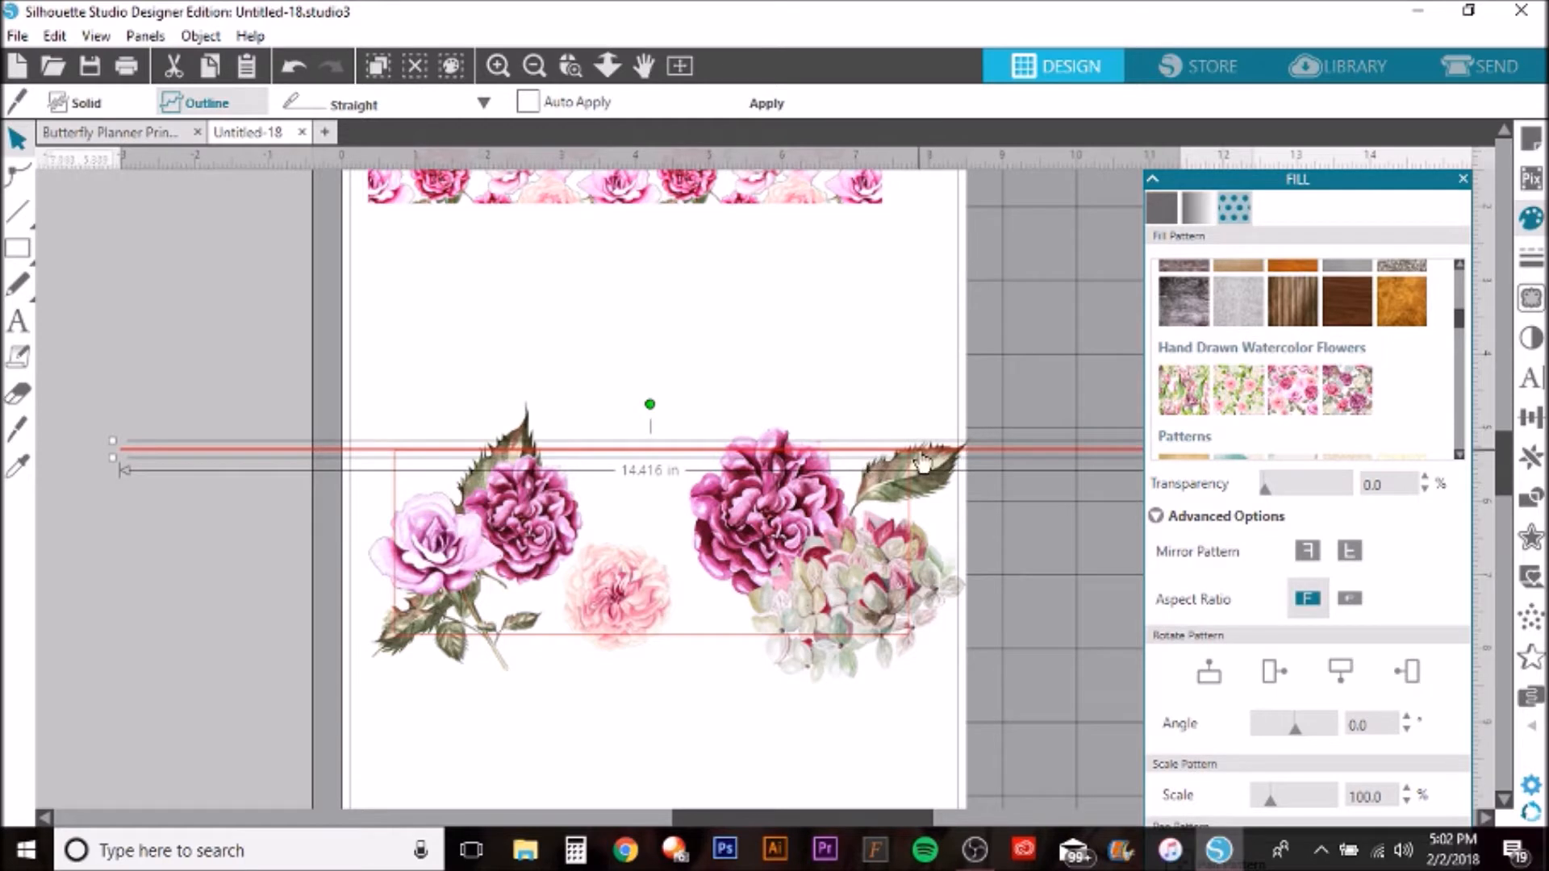
{"action": "left_click", "coordinate": [786, 105]}
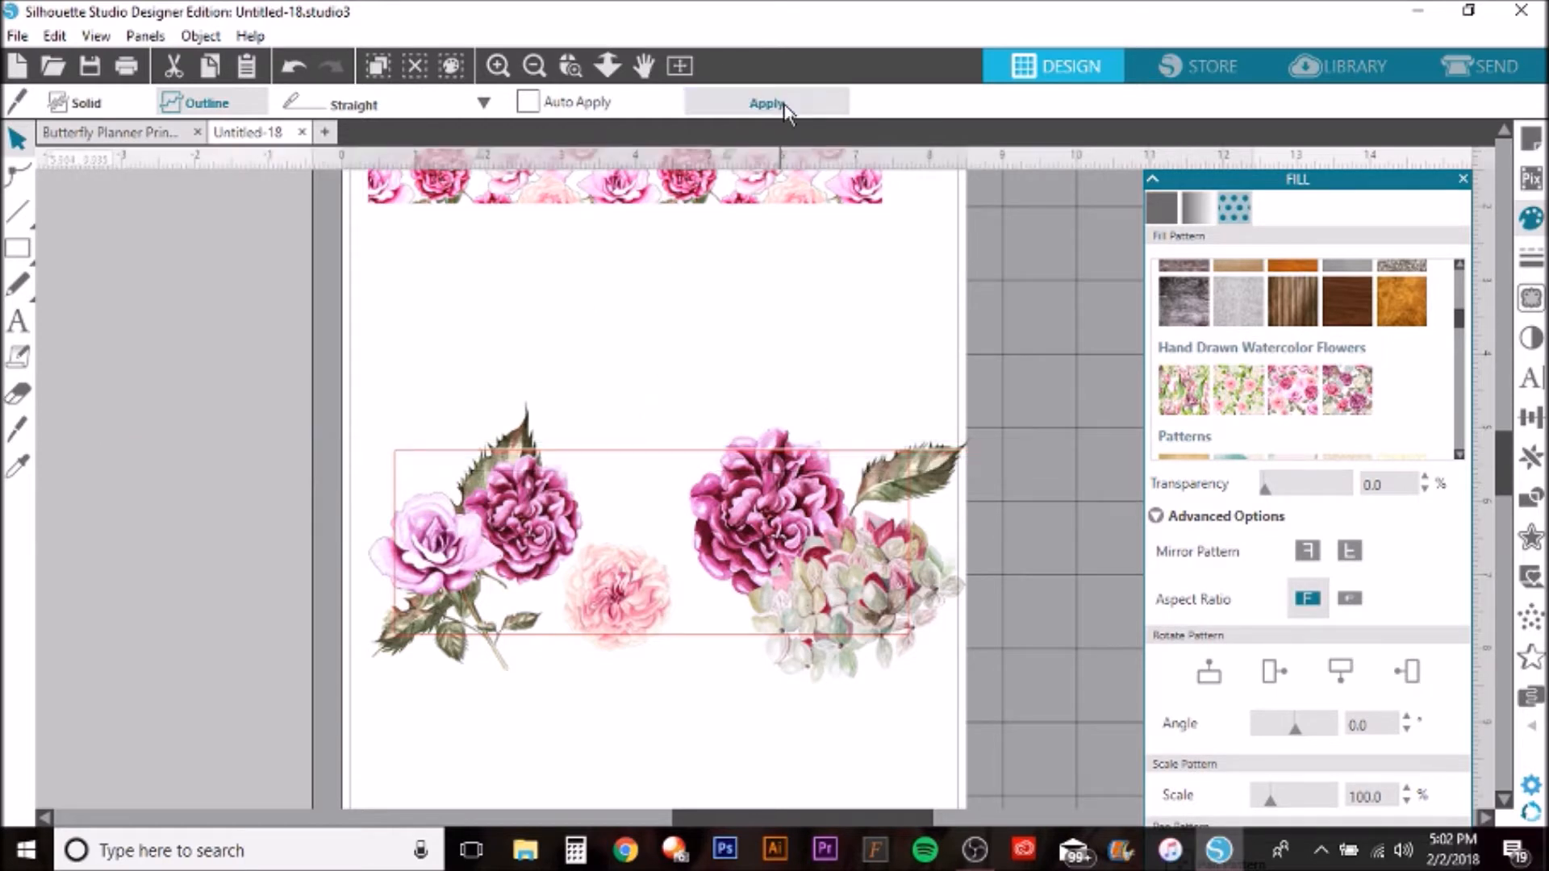
- Pull the cut-off leaf and petal pieces away from the rectangle's top edge and delete them
{"action": "left_click_drag", "start_coordinate": [520, 452], "coordinate": [508, 392]}
{"action": "left_click_drag", "start_coordinate": [752, 401], "coordinate": [749, 337]}
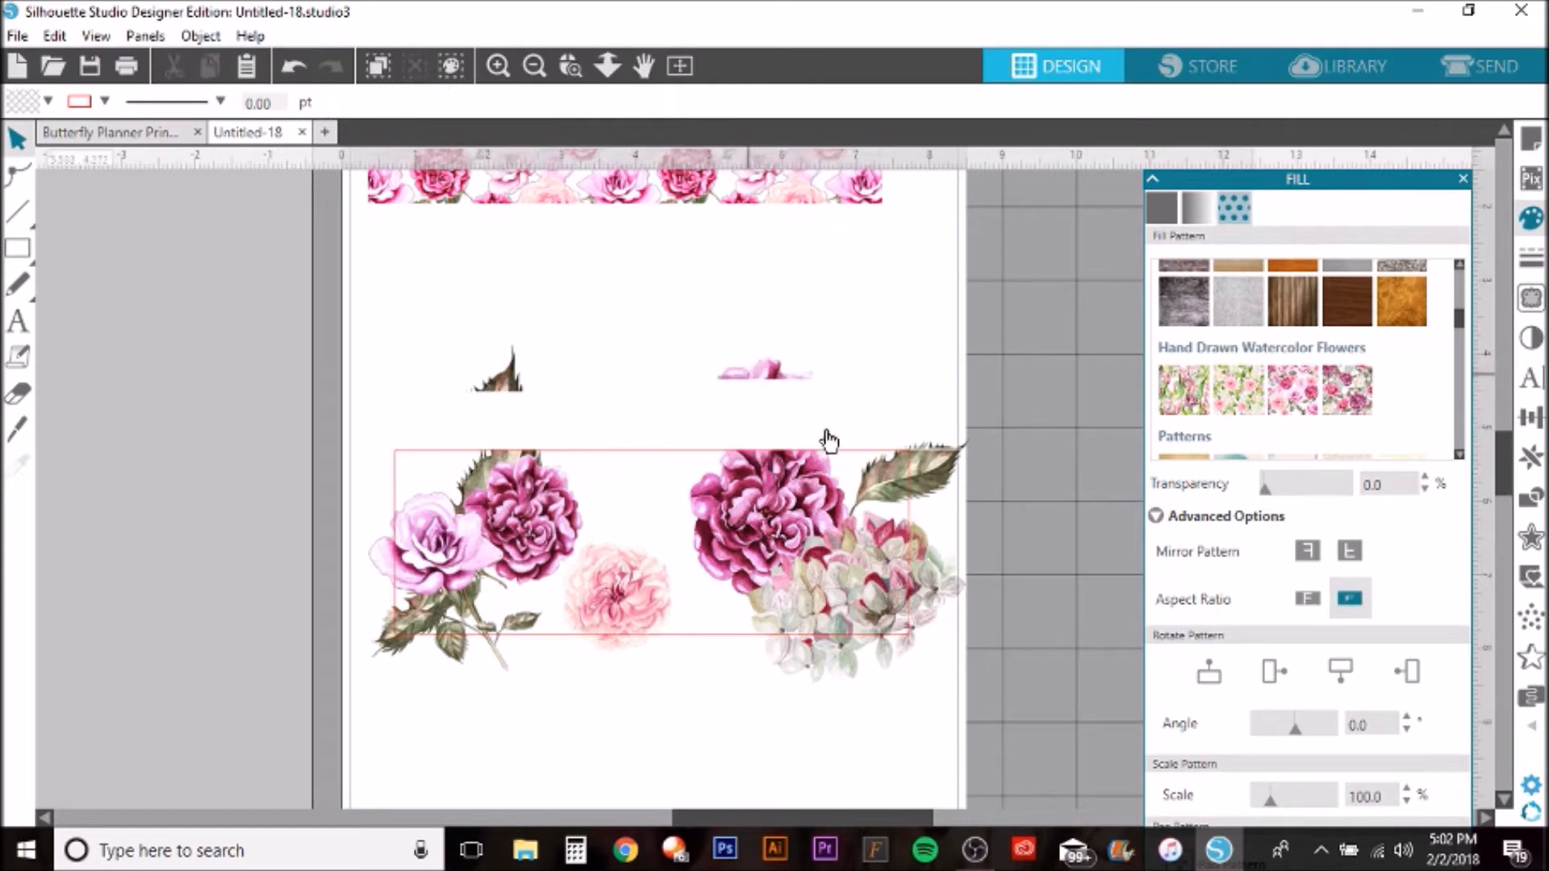
{"action": "left_click_drag", "start_coordinate": [937, 448], "coordinate": [861, 403]}
{"action": "left_click_drag", "start_coordinate": [168, 311], "coordinate": [936, 391]}
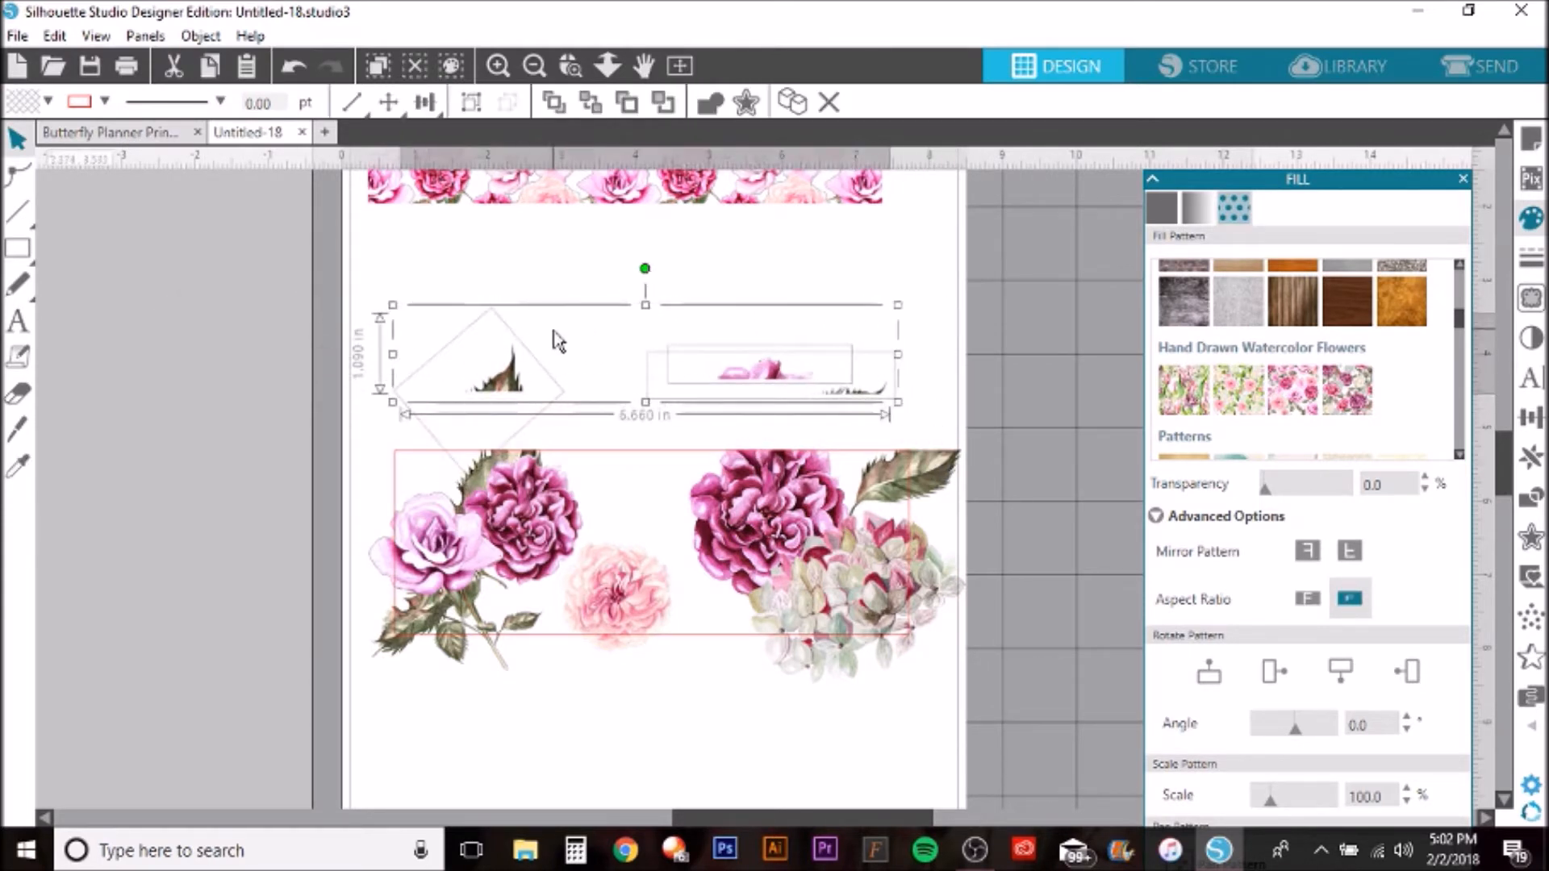
{"action": "key", "text": "Delete"}
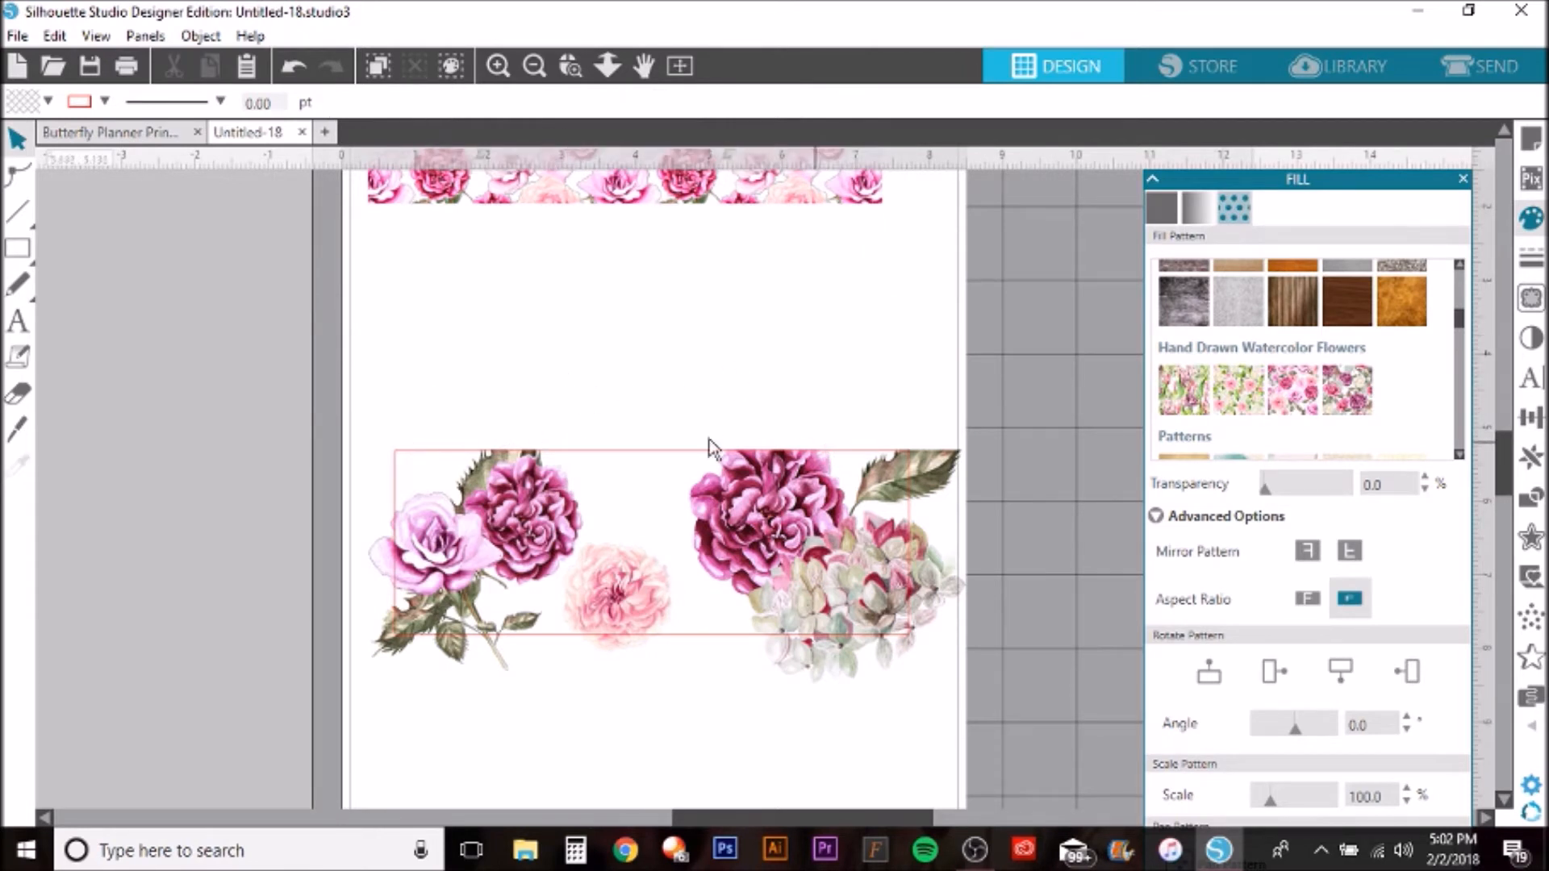
- Examine the layered floral strips in the Butterfly Planner printable and return to the new document
{"action": "scroll", "coordinate": [698, 468], "scroll_direction": "up", "scroll_amount": 2}
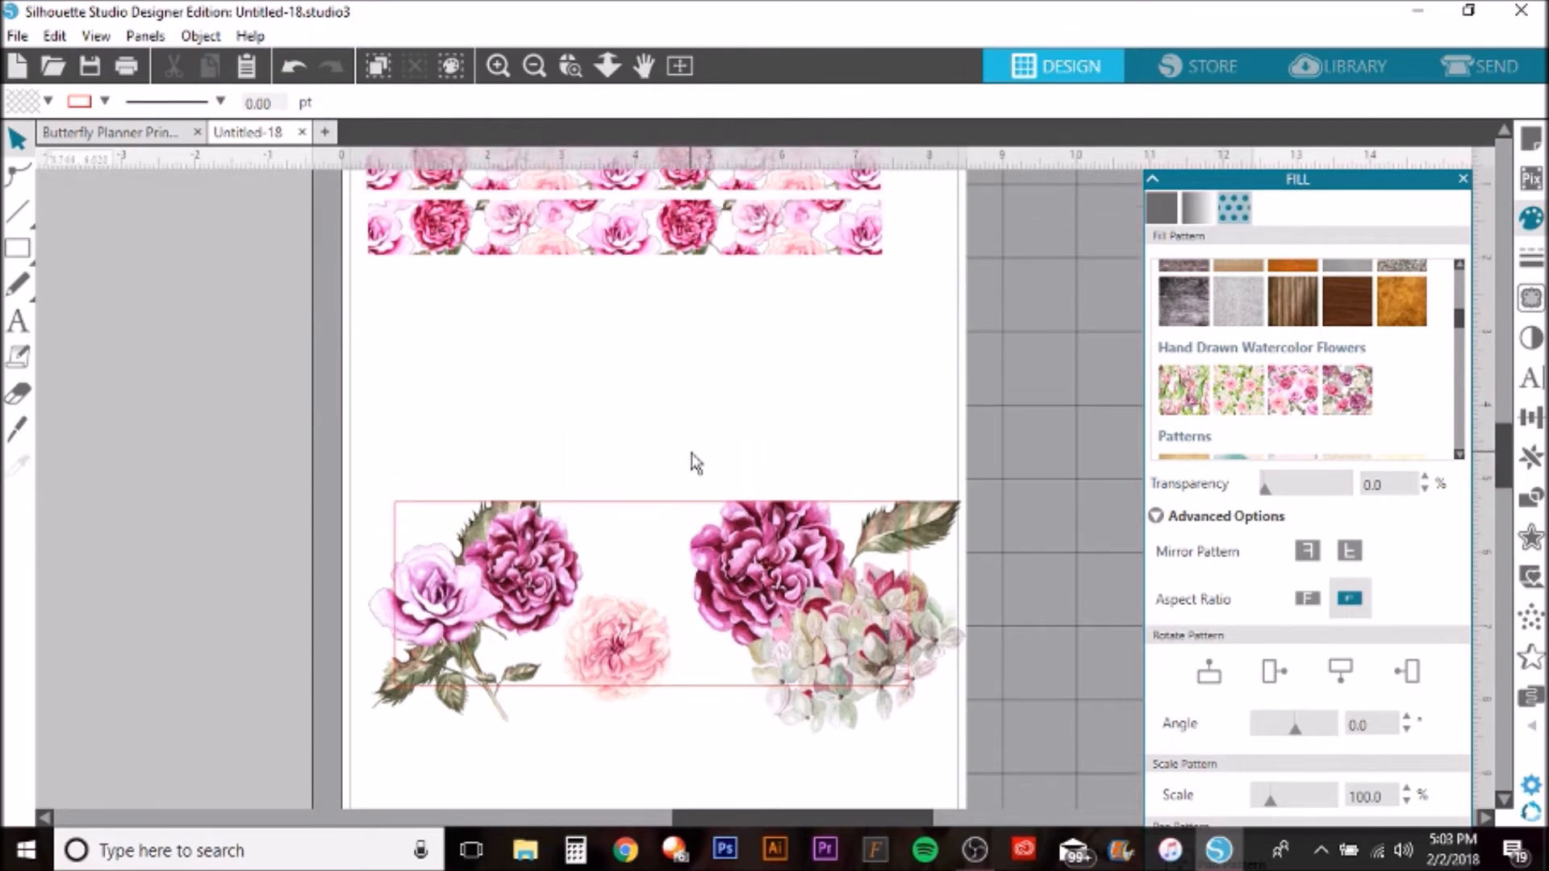
{"action": "left_click", "coordinate": [151, 133]}
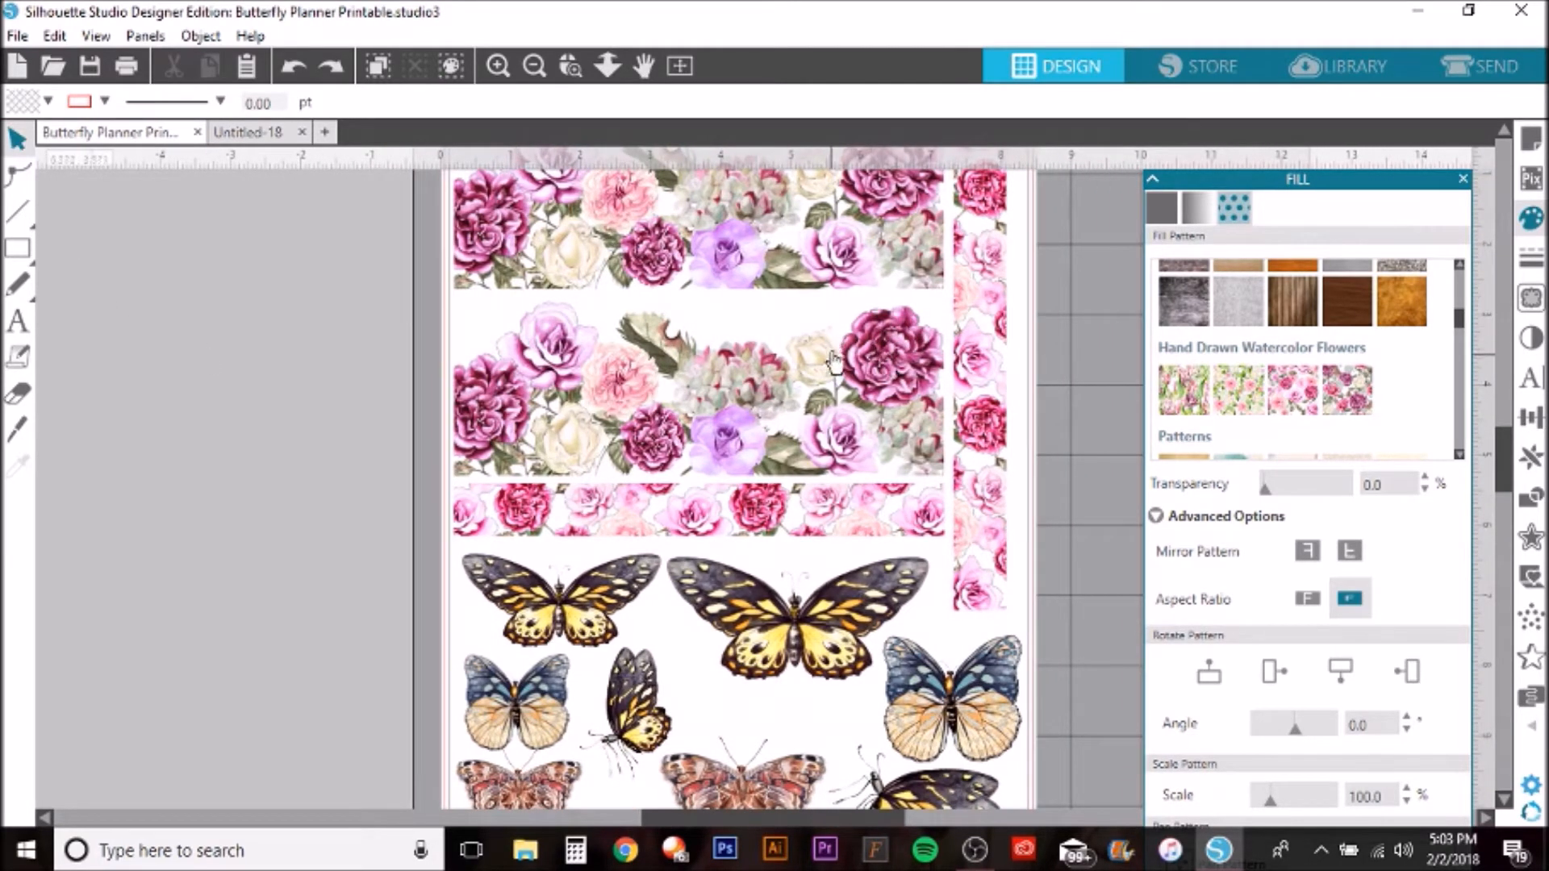
{"action": "left_click", "coordinate": [267, 139]}
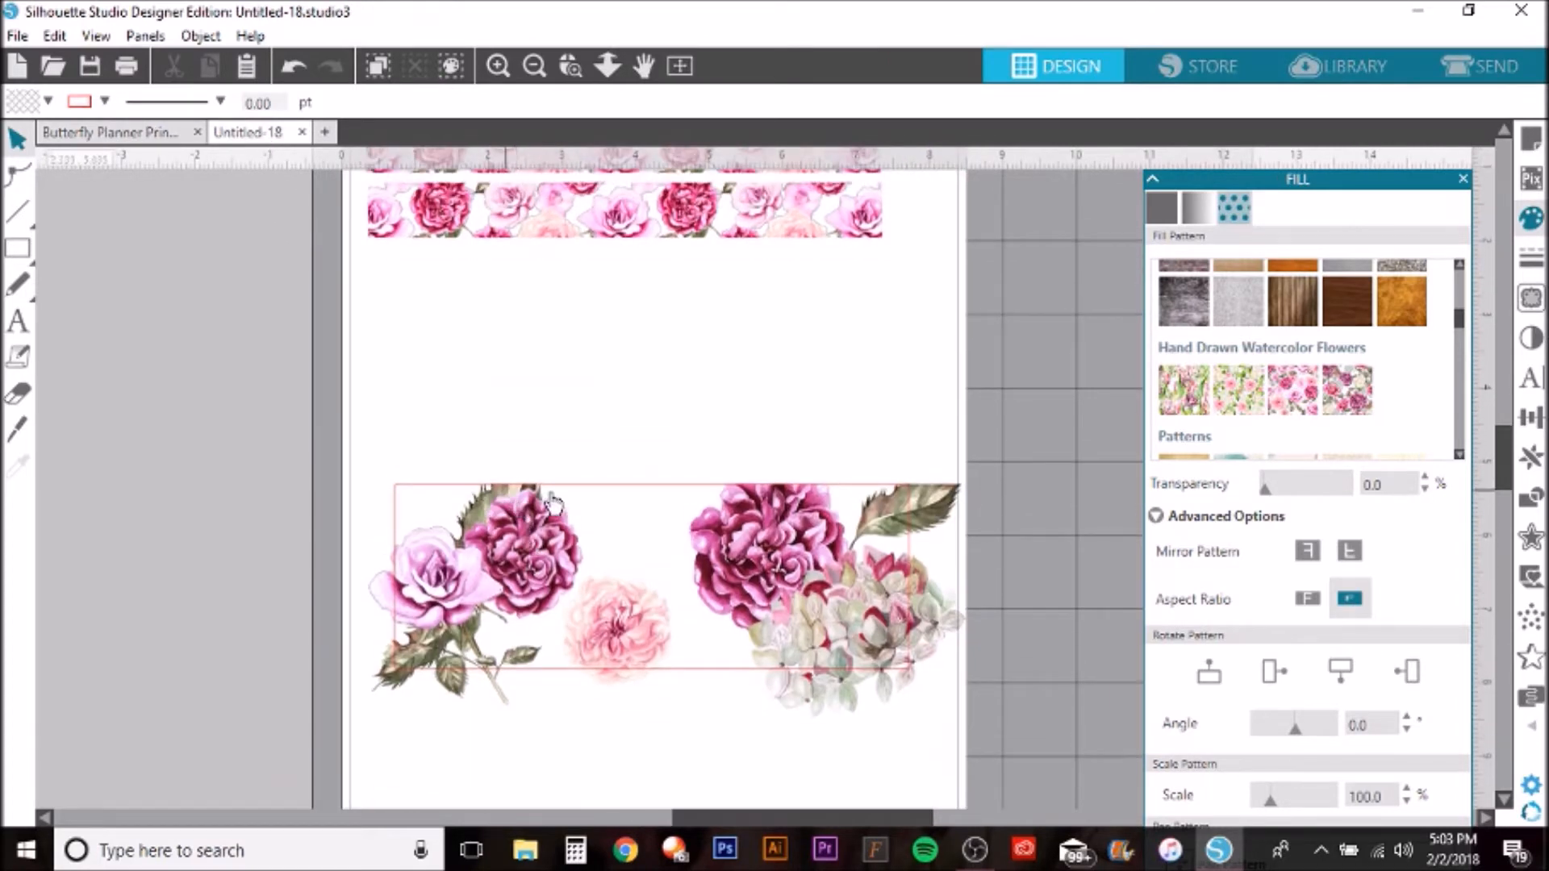
- Cut the flowers and leaves along the rectangle's left edge with a straight Outline knife cut and delete the overhanging pieces
{"action": "left_click", "coordinate": [18, 433]}
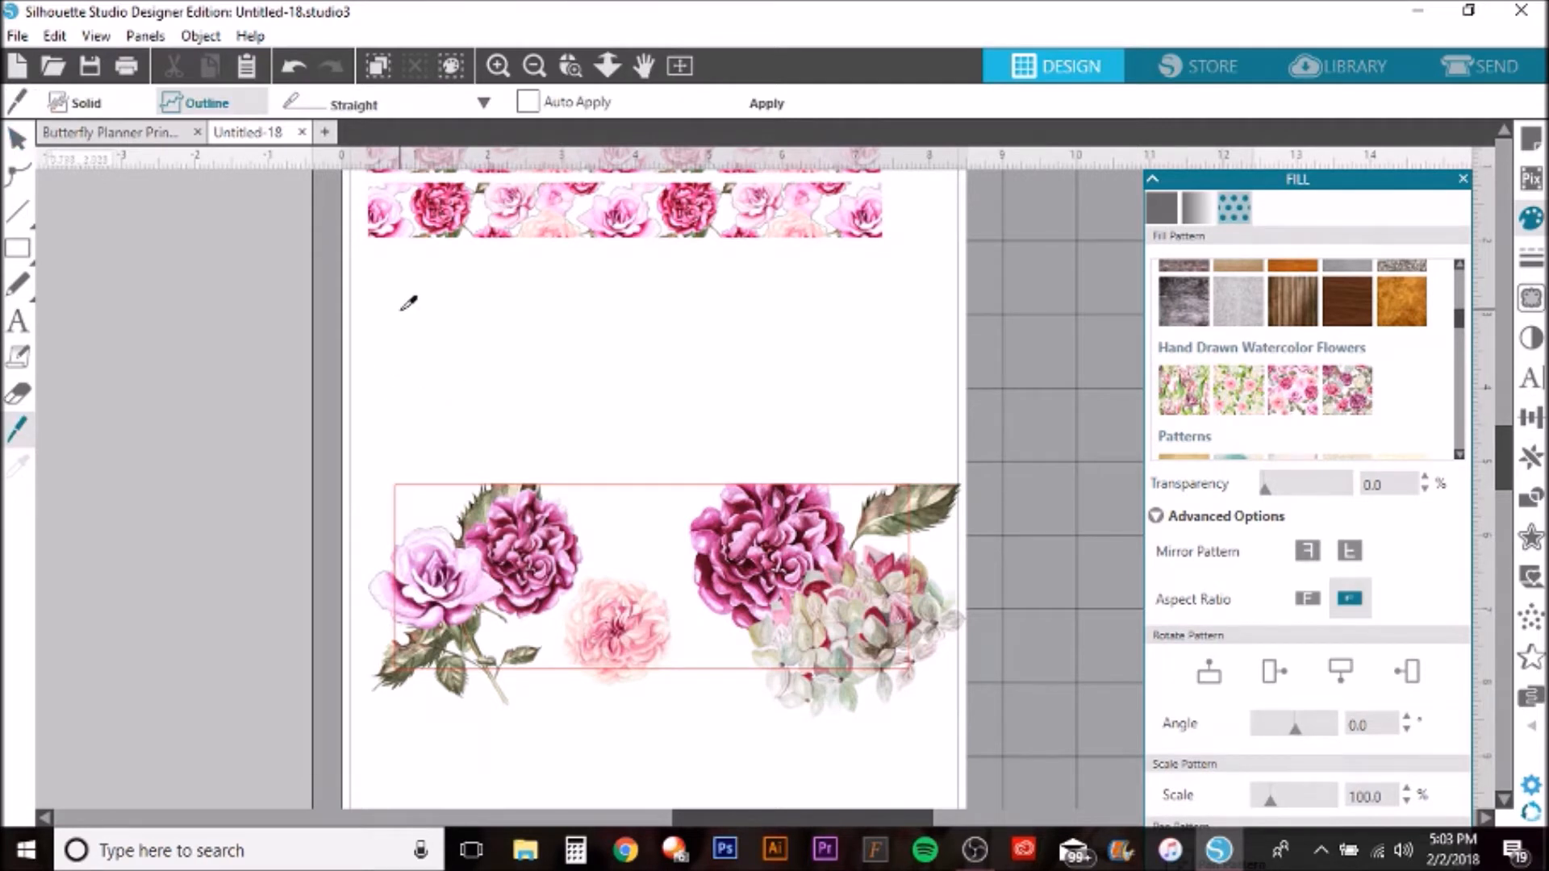
{"action": "left_click_drag", "start_coordinate": [408, 303], "coordinate": [399, 737]}
{"action": "left_click", "coordinate": [16, 138]}
{"action": "left_click_drag", "start_coordinate": [404, 216], "coordinate": [401, 225]}
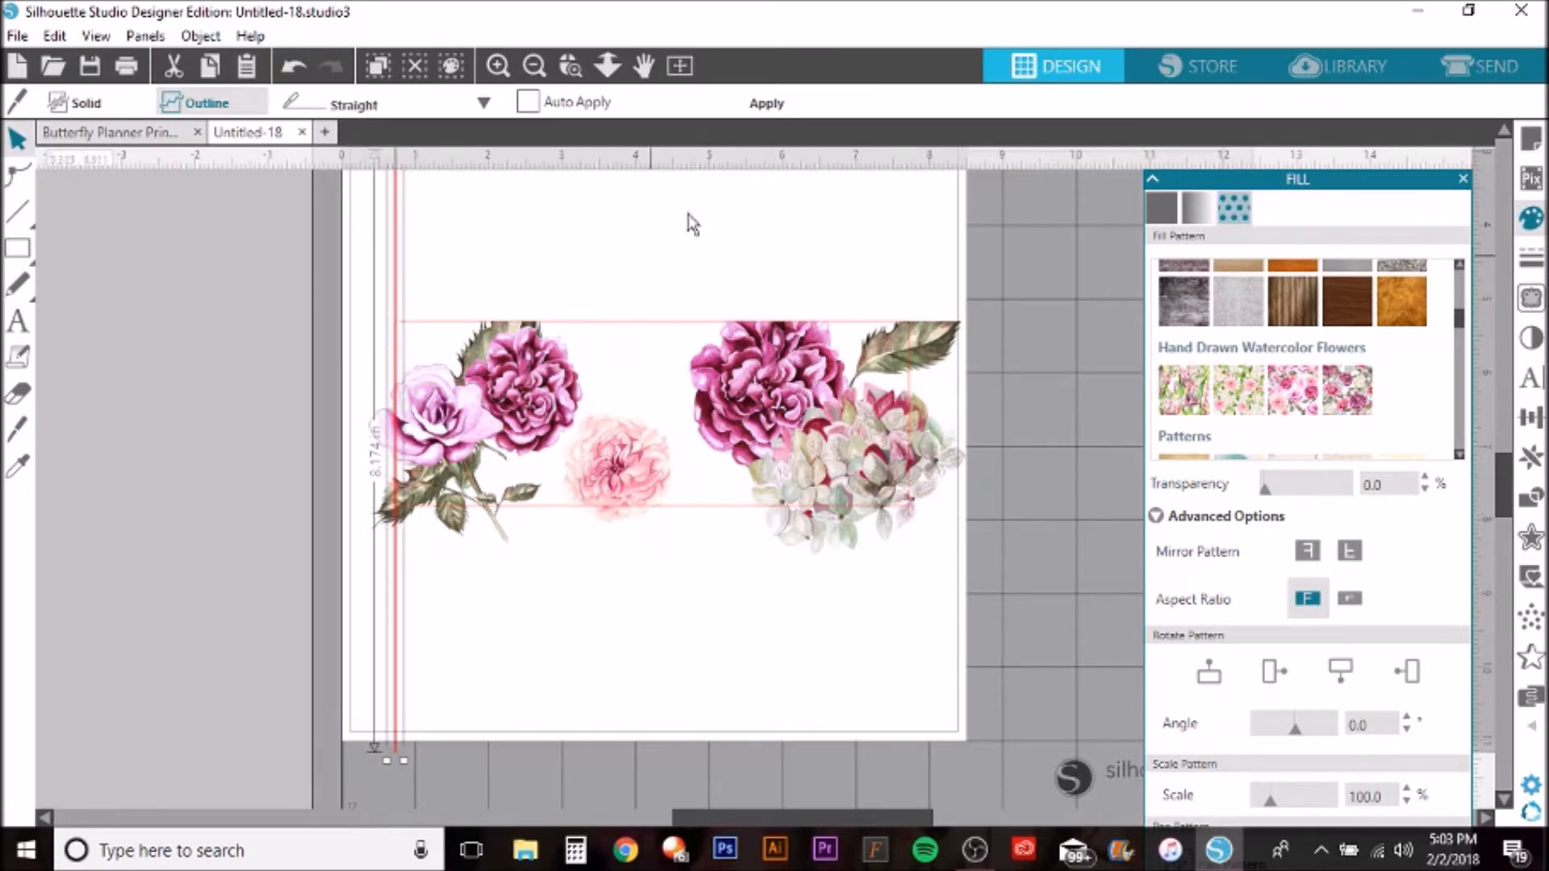
{"action": "left_click", "coordinate": [771, 103]}
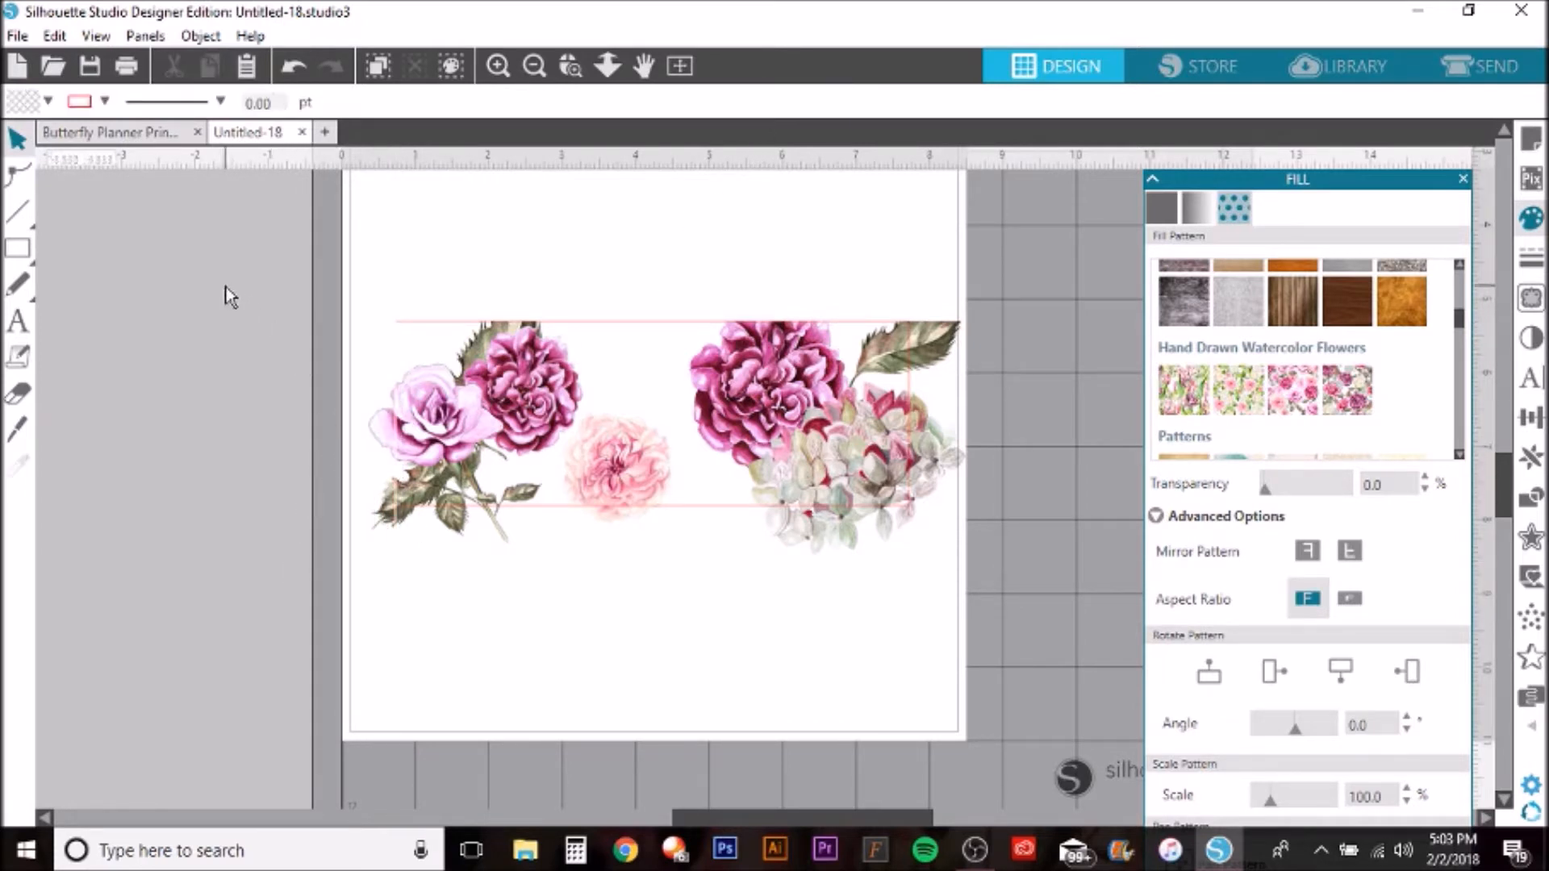
{"action": "left_click_drag", "start_coordinate": [180, 226], "coordinate": [393, 545]}
{"action": "key", "text": "Delete"}
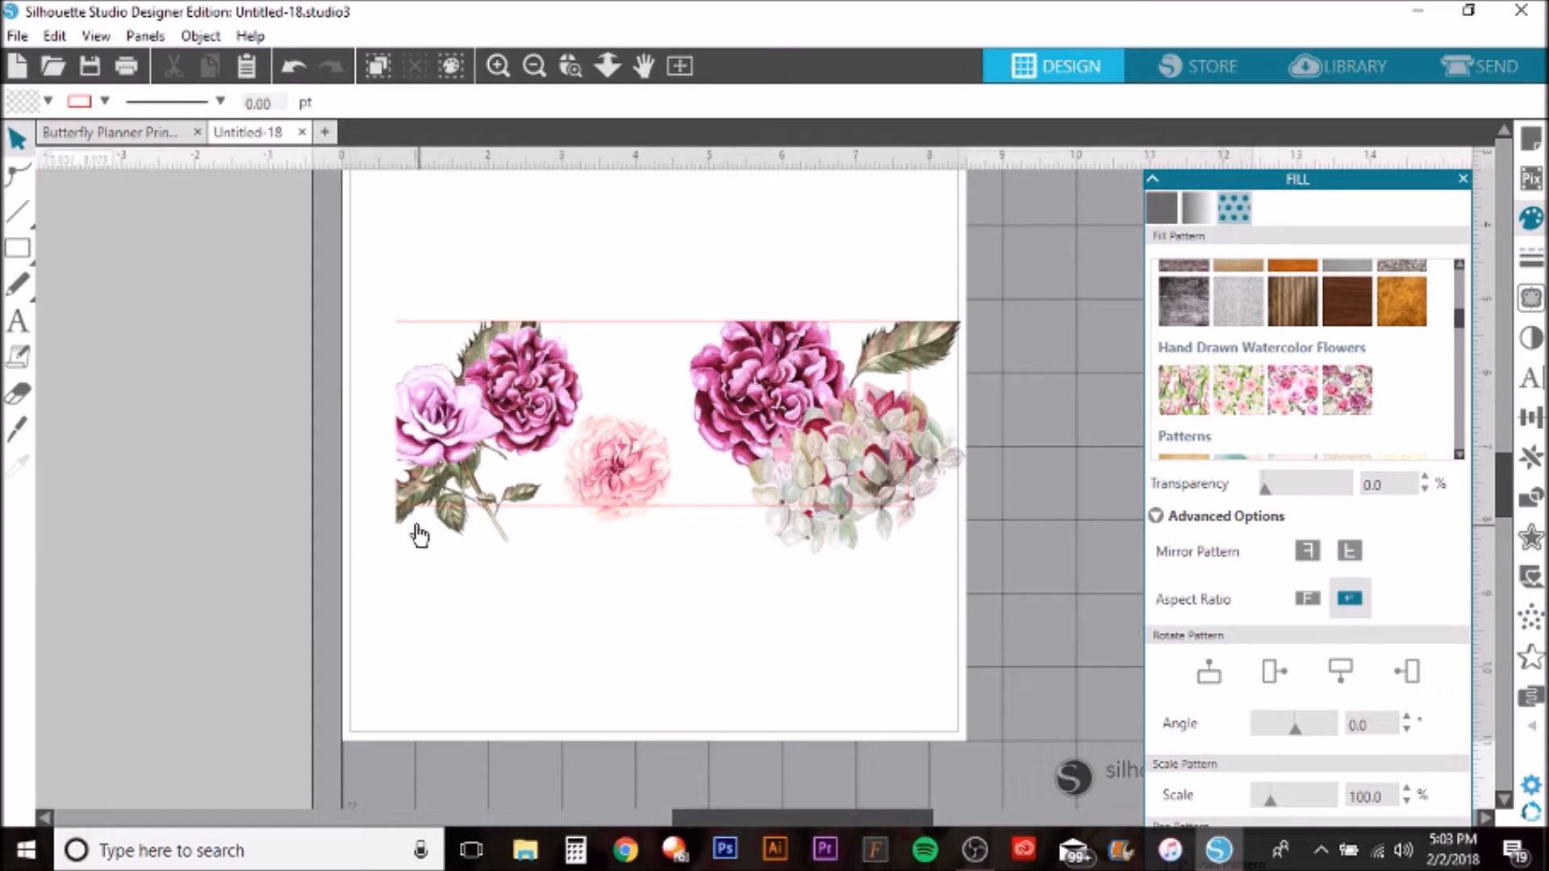
- Cut the flowers and leaves along the rectangle's bottom edge with a straight knife cut and delete the pieces below it
{"action": "left_click", "coordinate": [17, 429]}
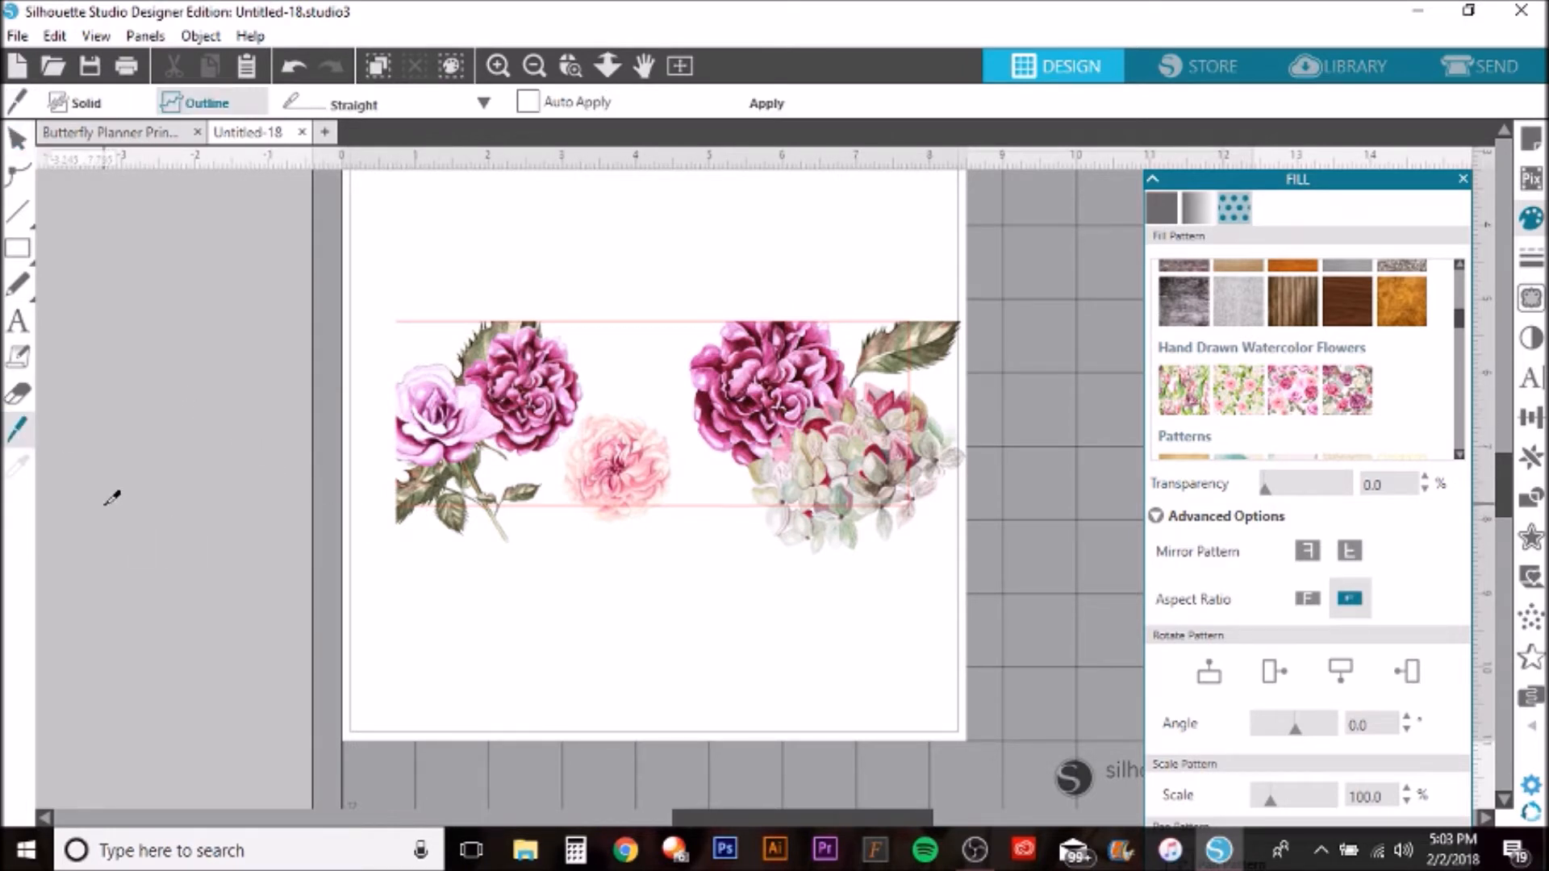
{"action": "left_click_drag", "start_coordinate": [107, 504], "coordinate": [1162, 502]}
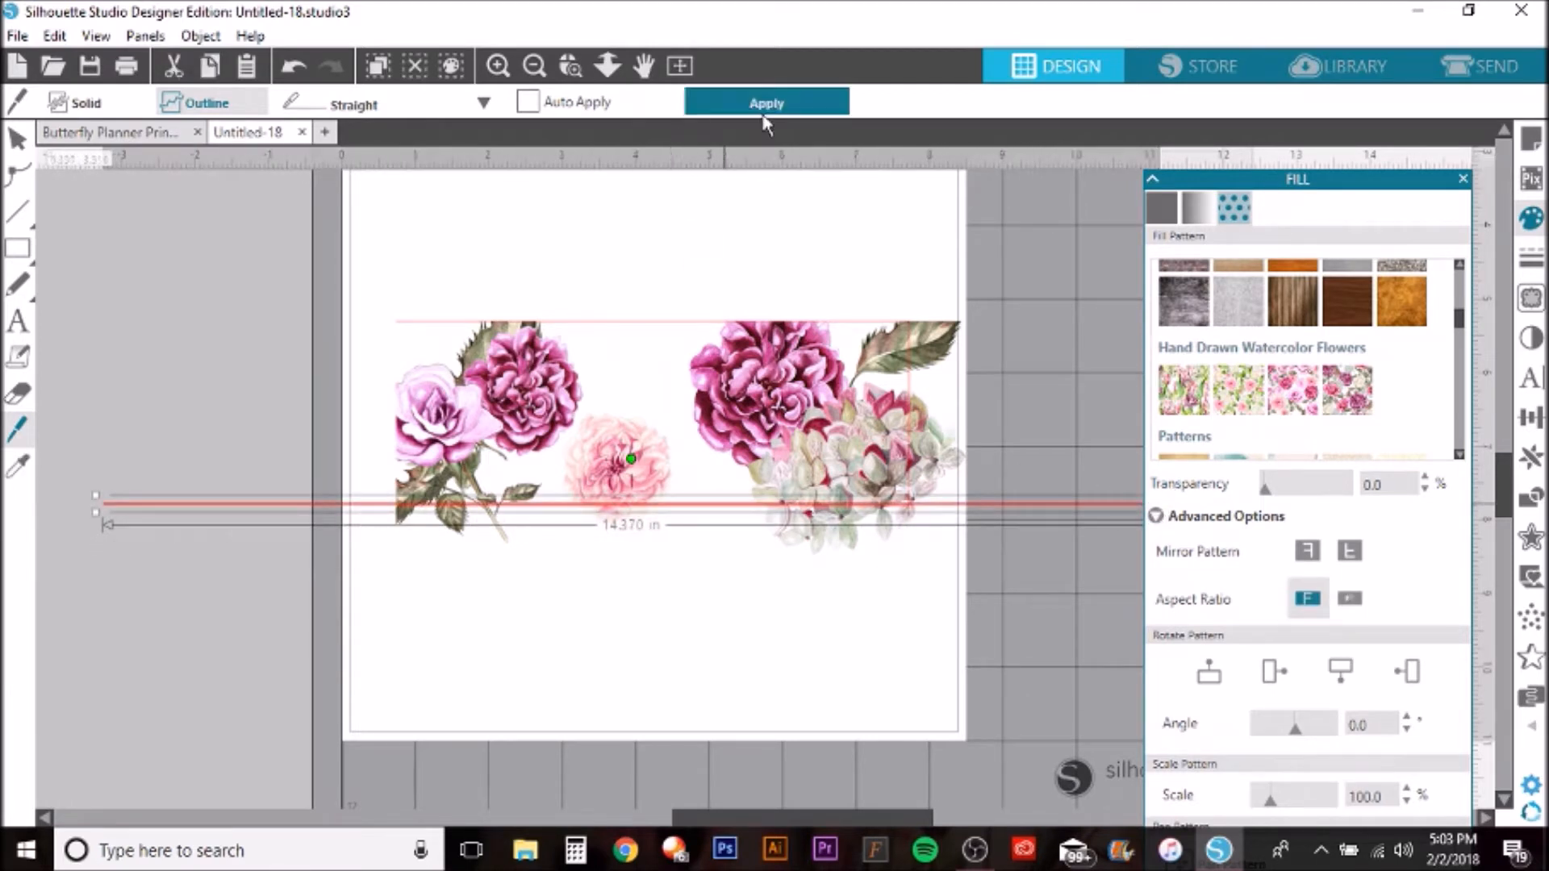
{"action": "left_click", "coordinate": [18, 138]}
{"action": "left_click_drag", "start_coordinate": [184, 519], "coordinate": [183, 521]}
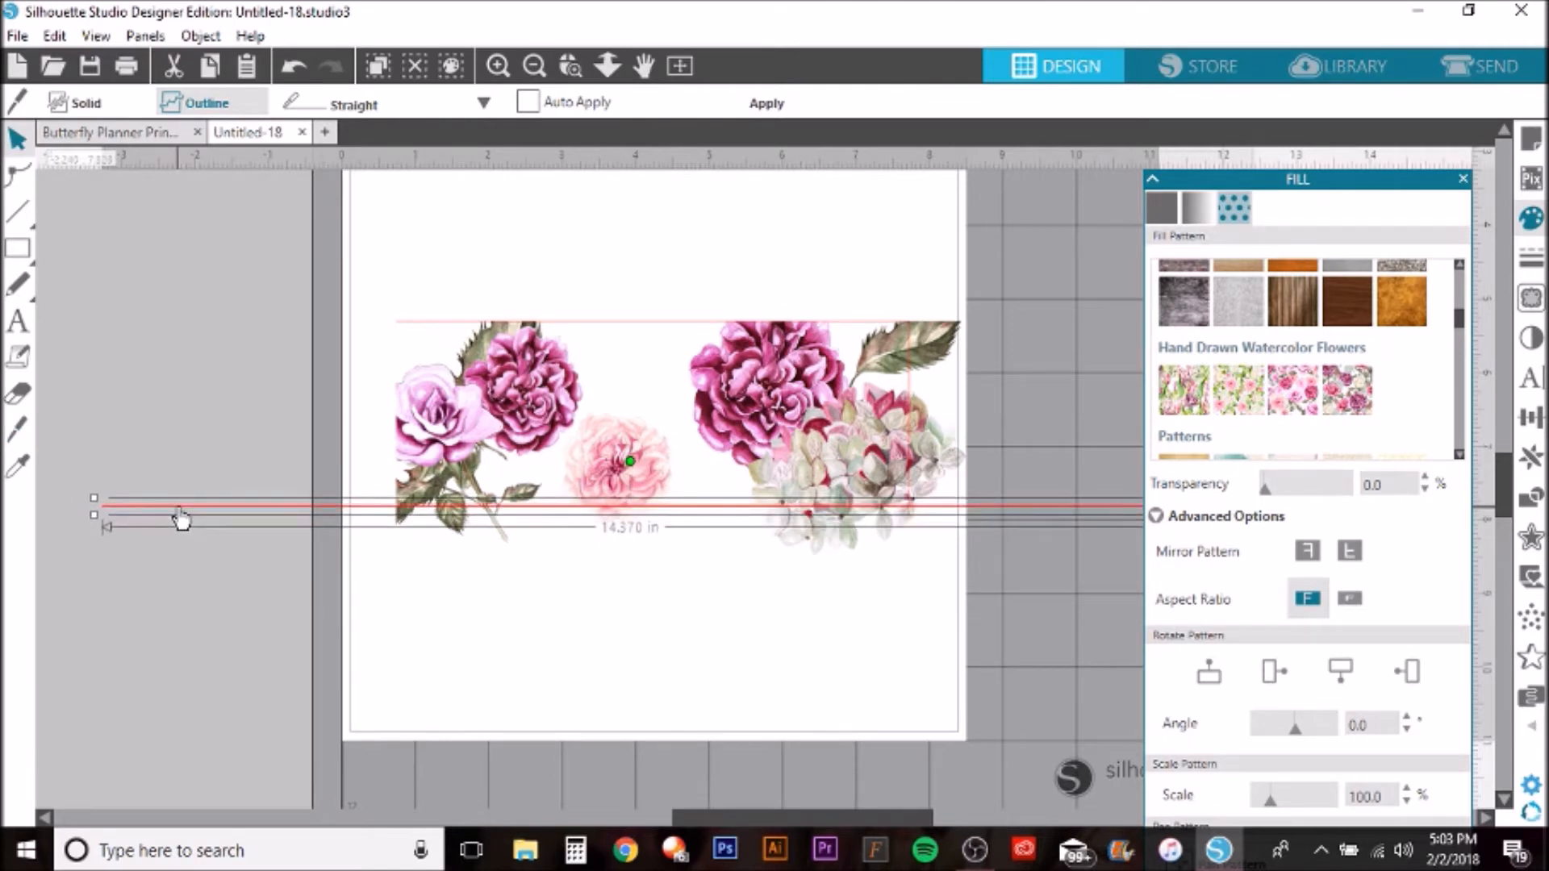
{"action": "left_click_drag", "start_coordinate": [181, 520], "coordinate": [182, 521]}
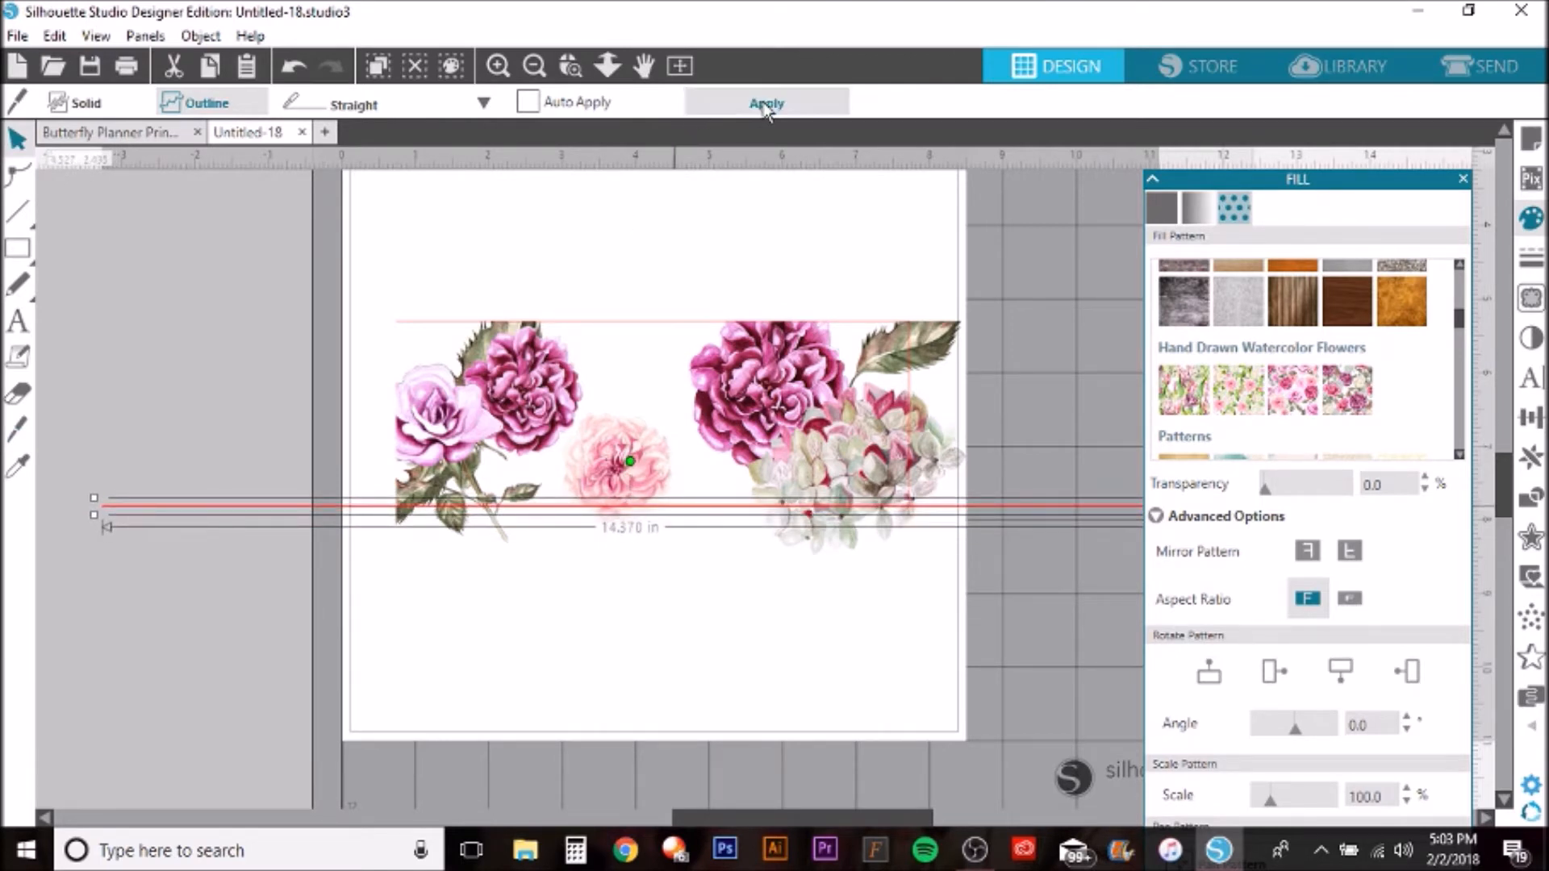
{"action": "left_click", "coordinate": [767, 104]}
{"action": "left_click_drag", "start_coordinate": [357, 644], "coordinate": [918, 515]}
{"action": "key", "text": "Delete"}
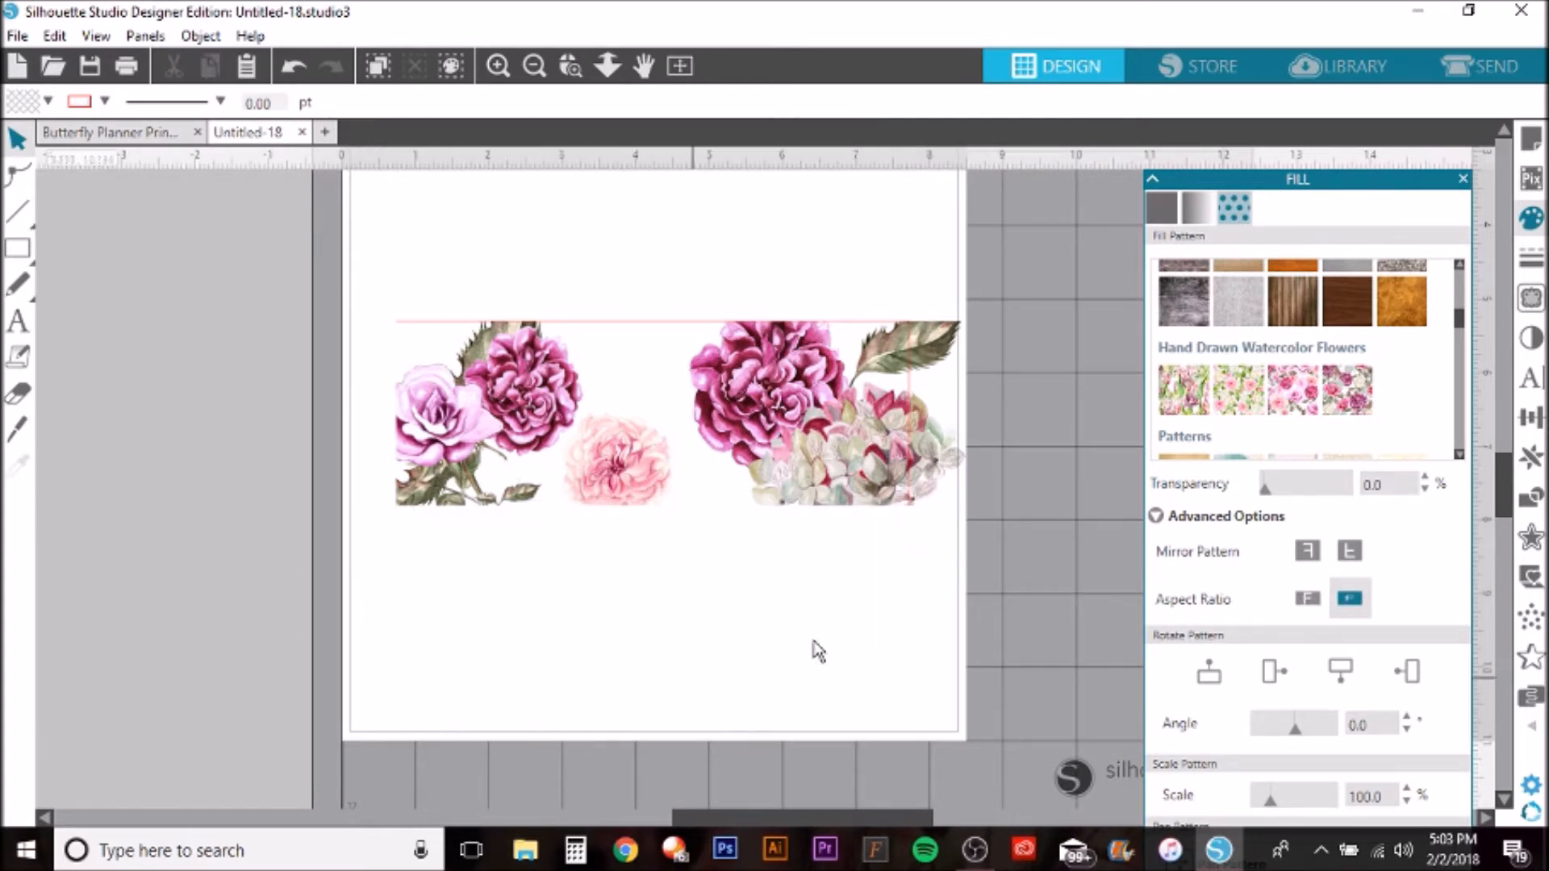
- Cut the leaf and hydrangea along the rectangle's right edge with a straight knife cut and delete the overhanging pieces
{"action": "left_click", "coordinate": [18, 430]}
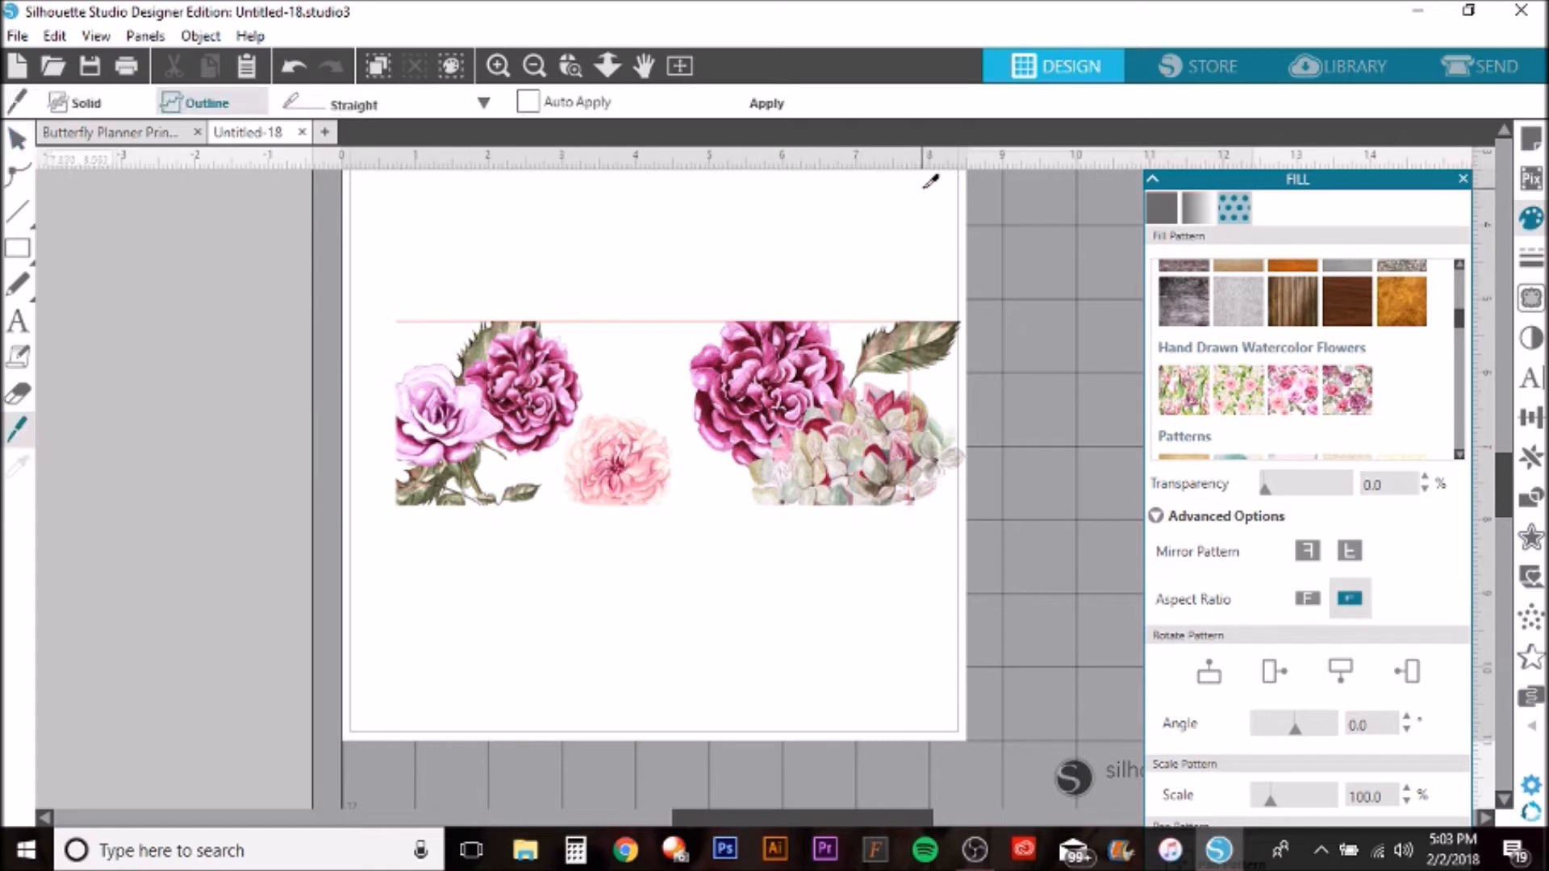
{"action": "left_click_drag", "start_coordinate": [923, 189], "coordinate": [923, 728]}
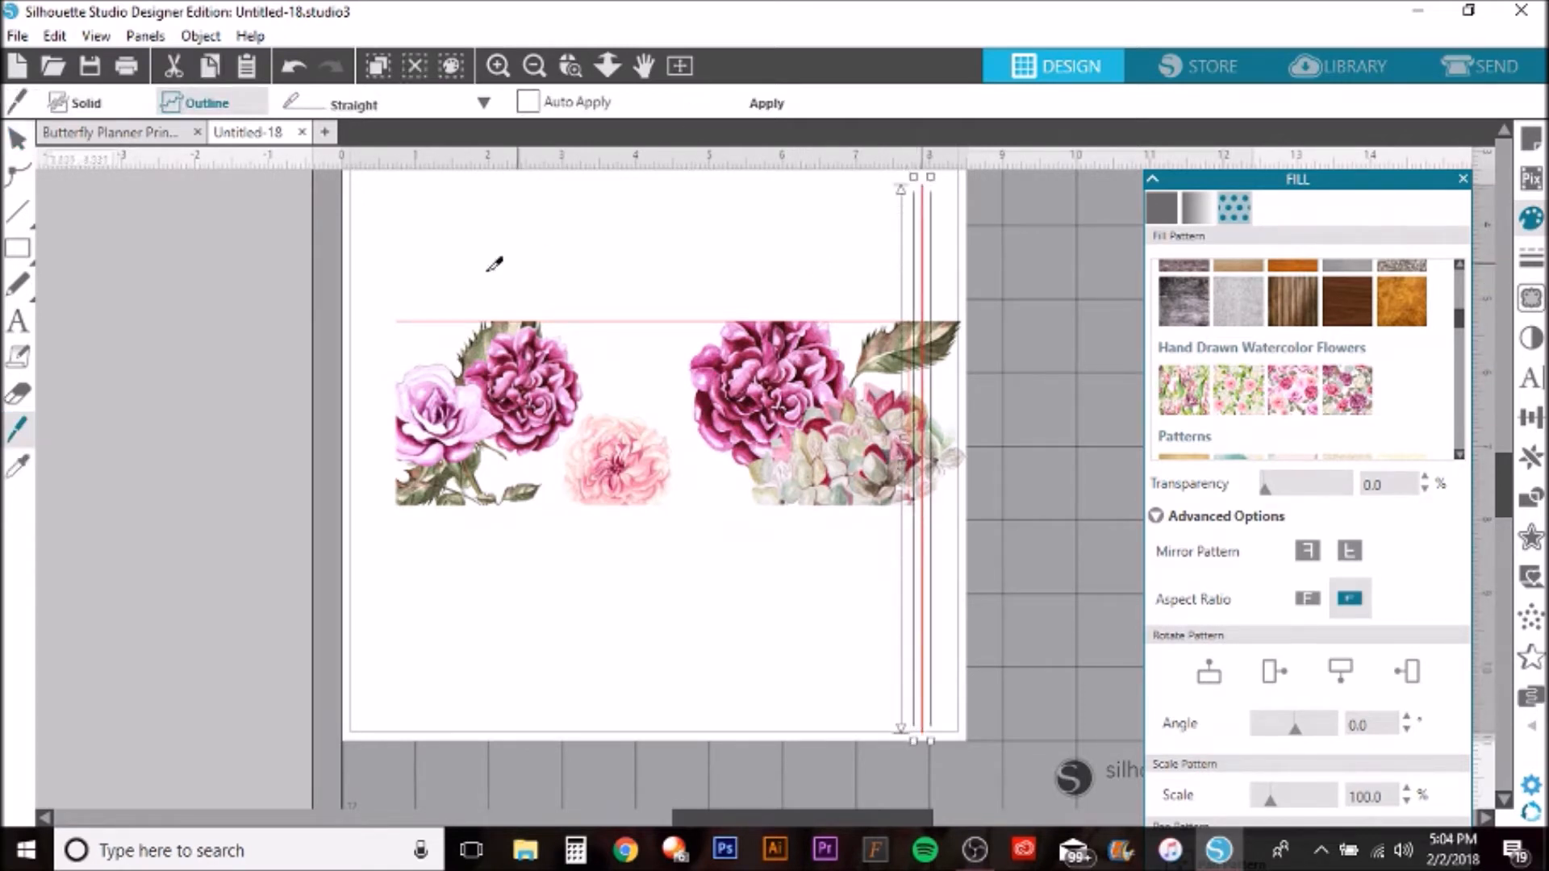
{"action": "left_click", "coordinate": [20, 137]}
{"action": "left_click_drag", "start_coordinate": [929, 234], "coordinate": [915, 234]}
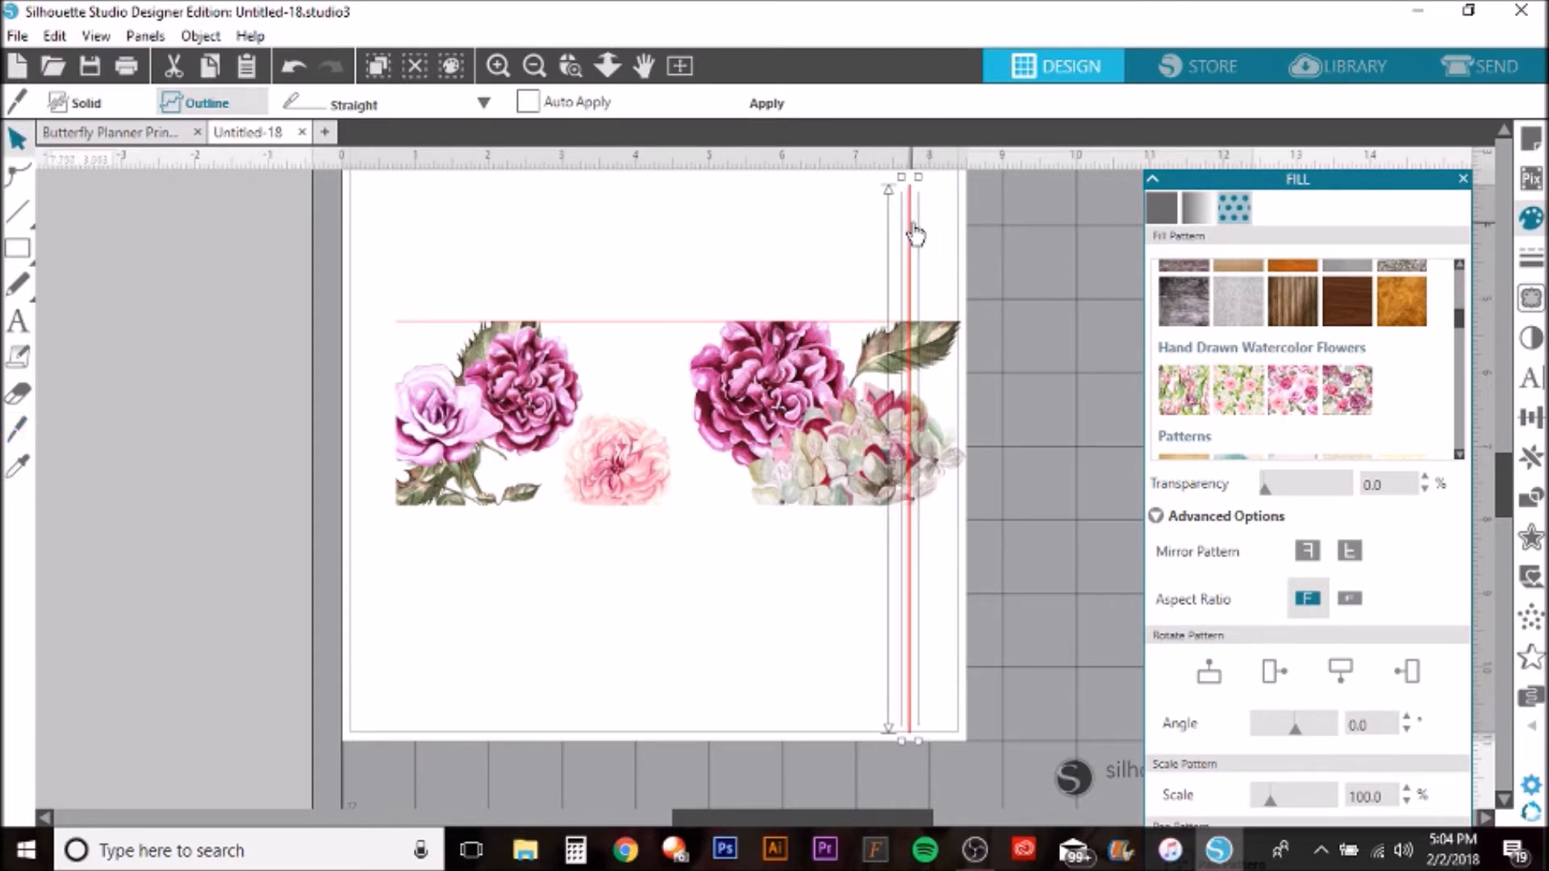
{"action": "left_click", "coordinate": [766, 104]}
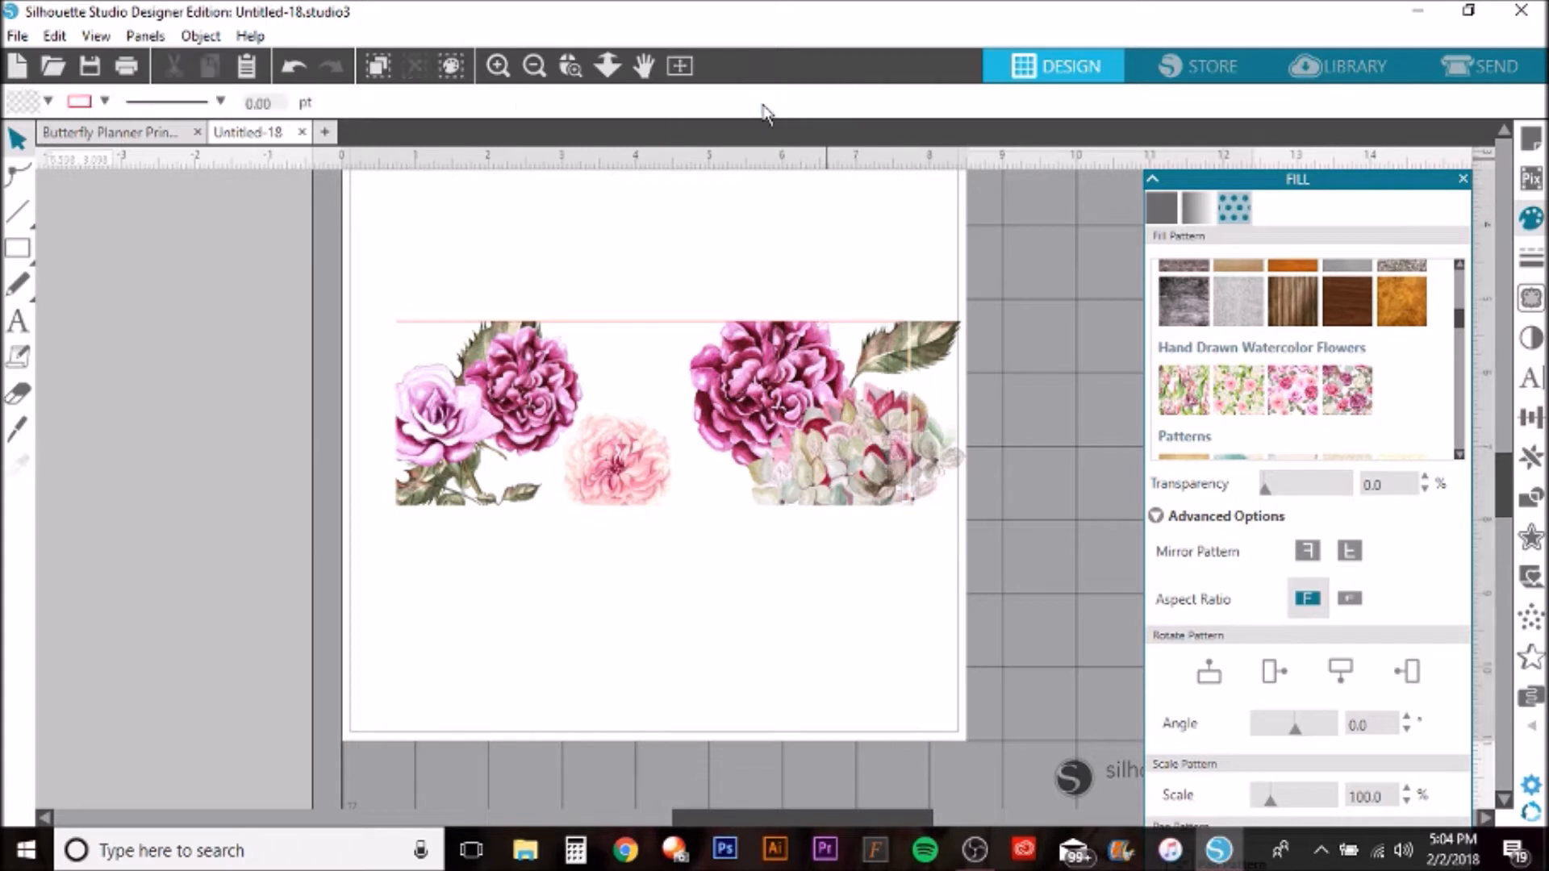
{"action": "left_click", "coordinate": [950, 338]}
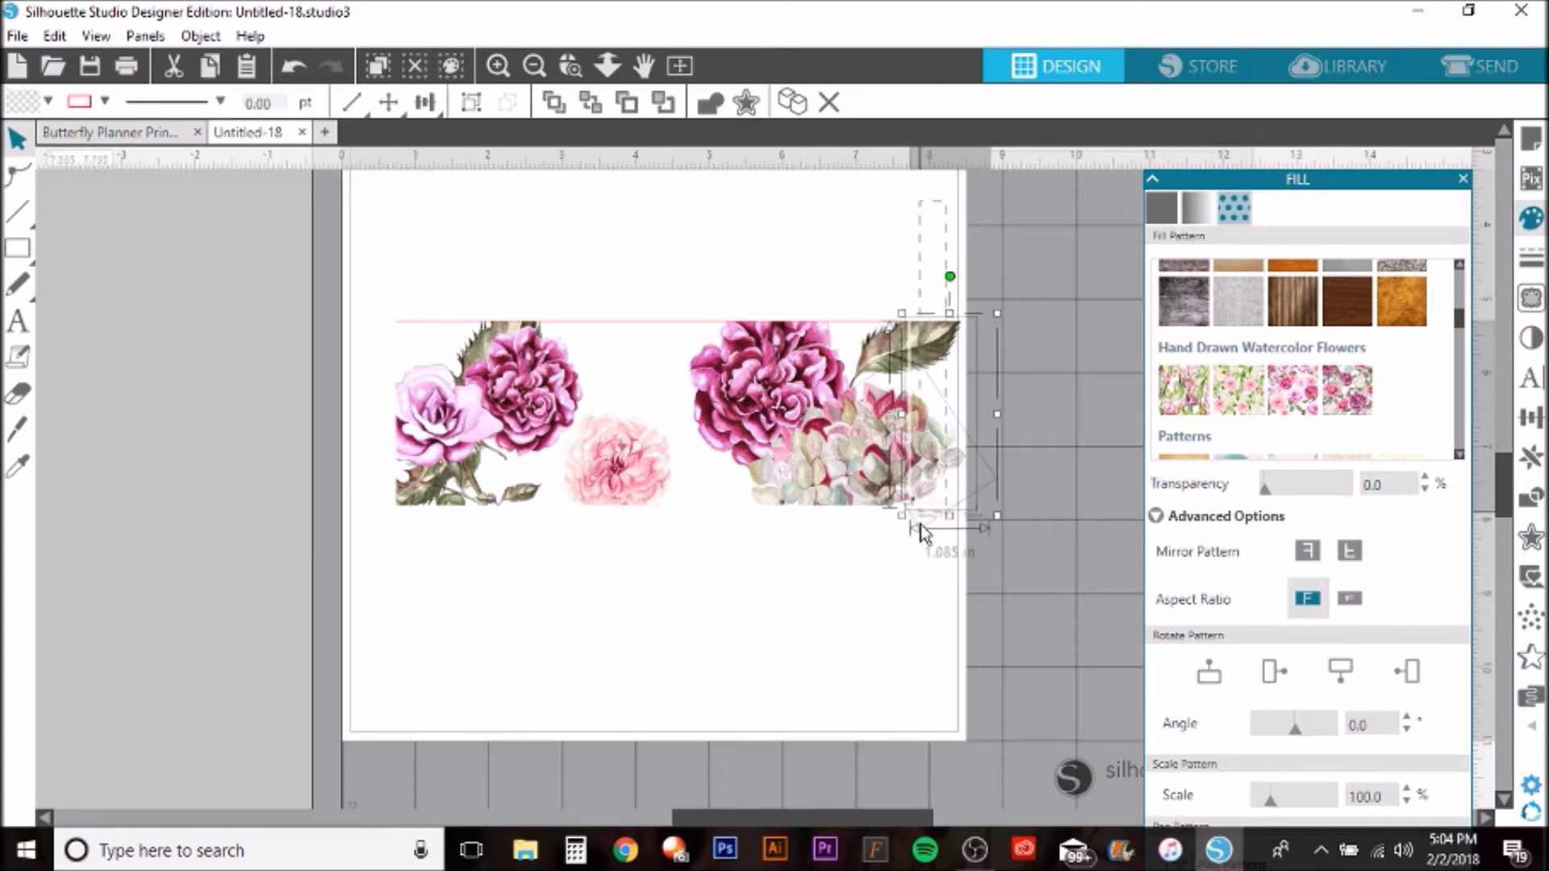
{"action": "key", "text": "Delete"}
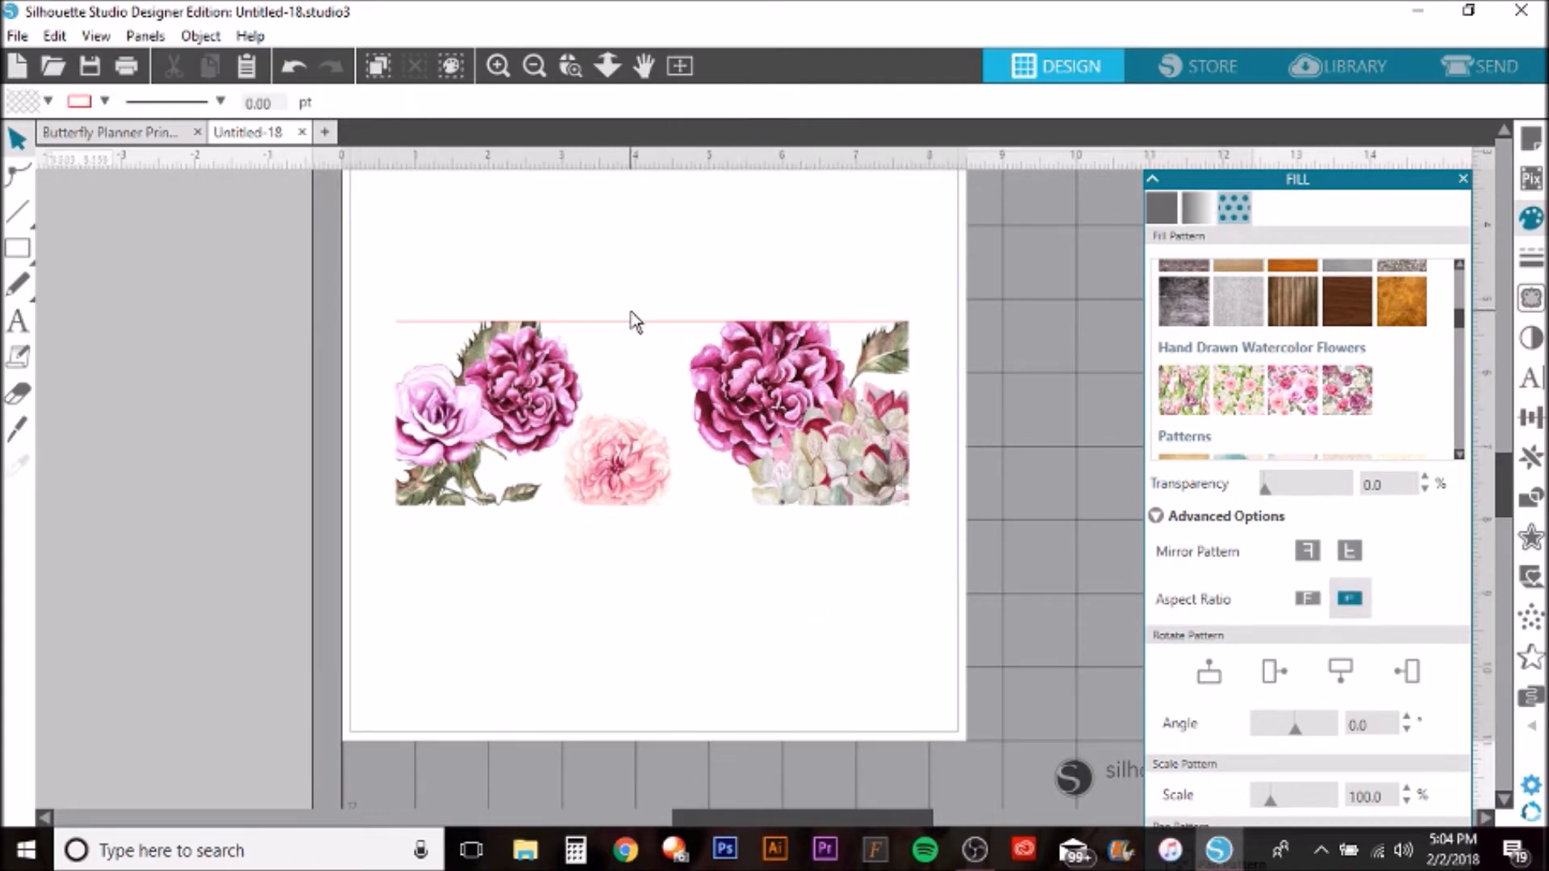
- Delete the leftover outline along the top of the strip and group all the trimmed flowers and leaves
{"action": "left_click_drag", "start_coordinate": [640, 332], "coordinate": [637, 303]}
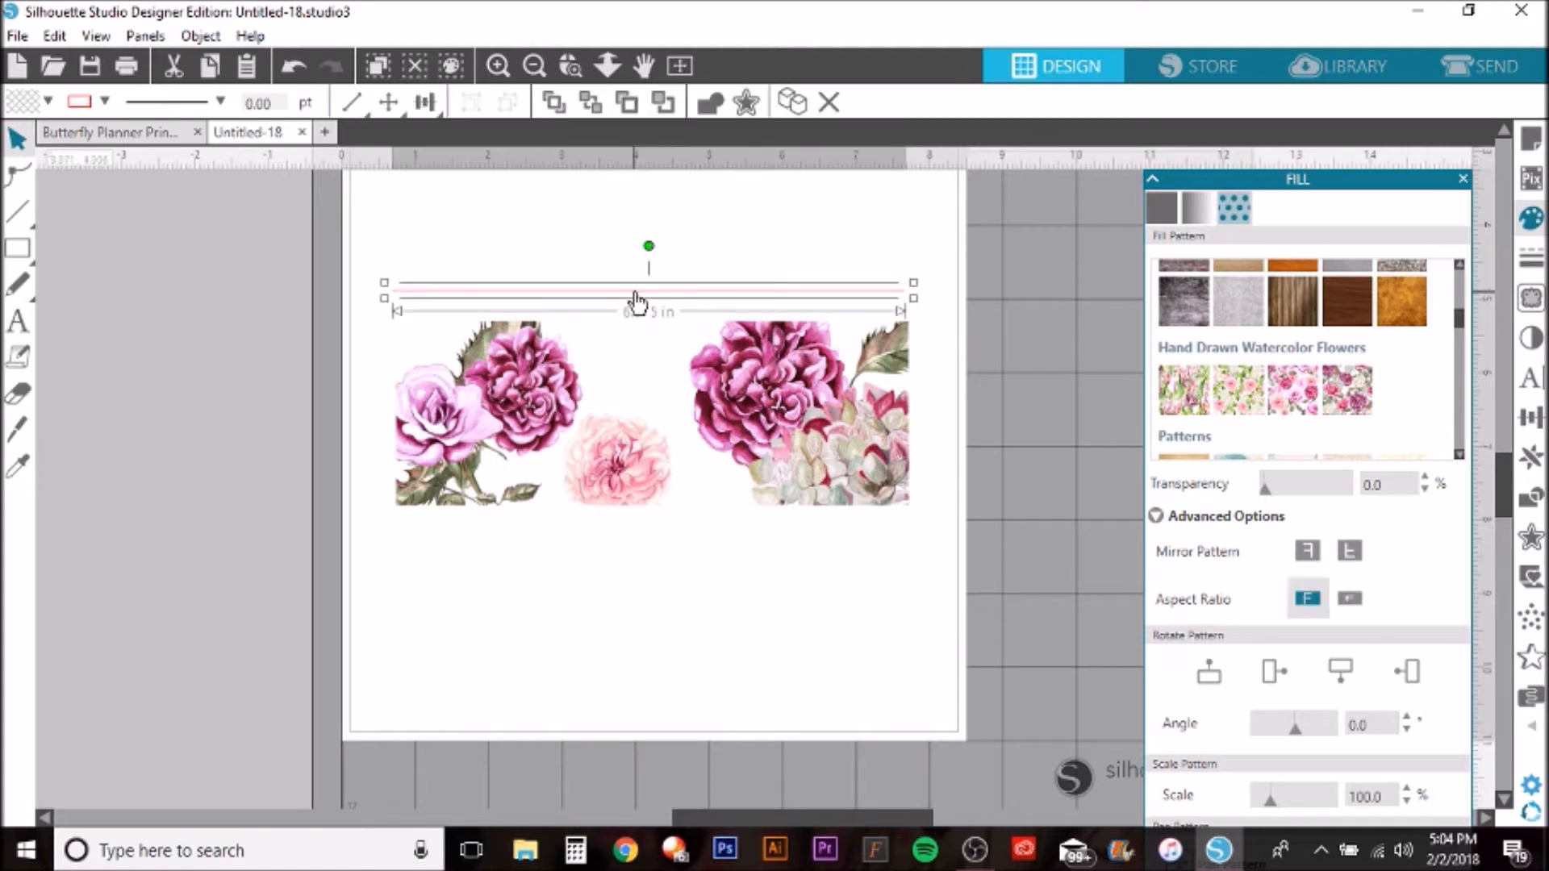
{"action": "key", "text": "Delete"}
{"action": "left_click_drag", "start_coordinate": [300, 261], "coordinate": [985, 555]}
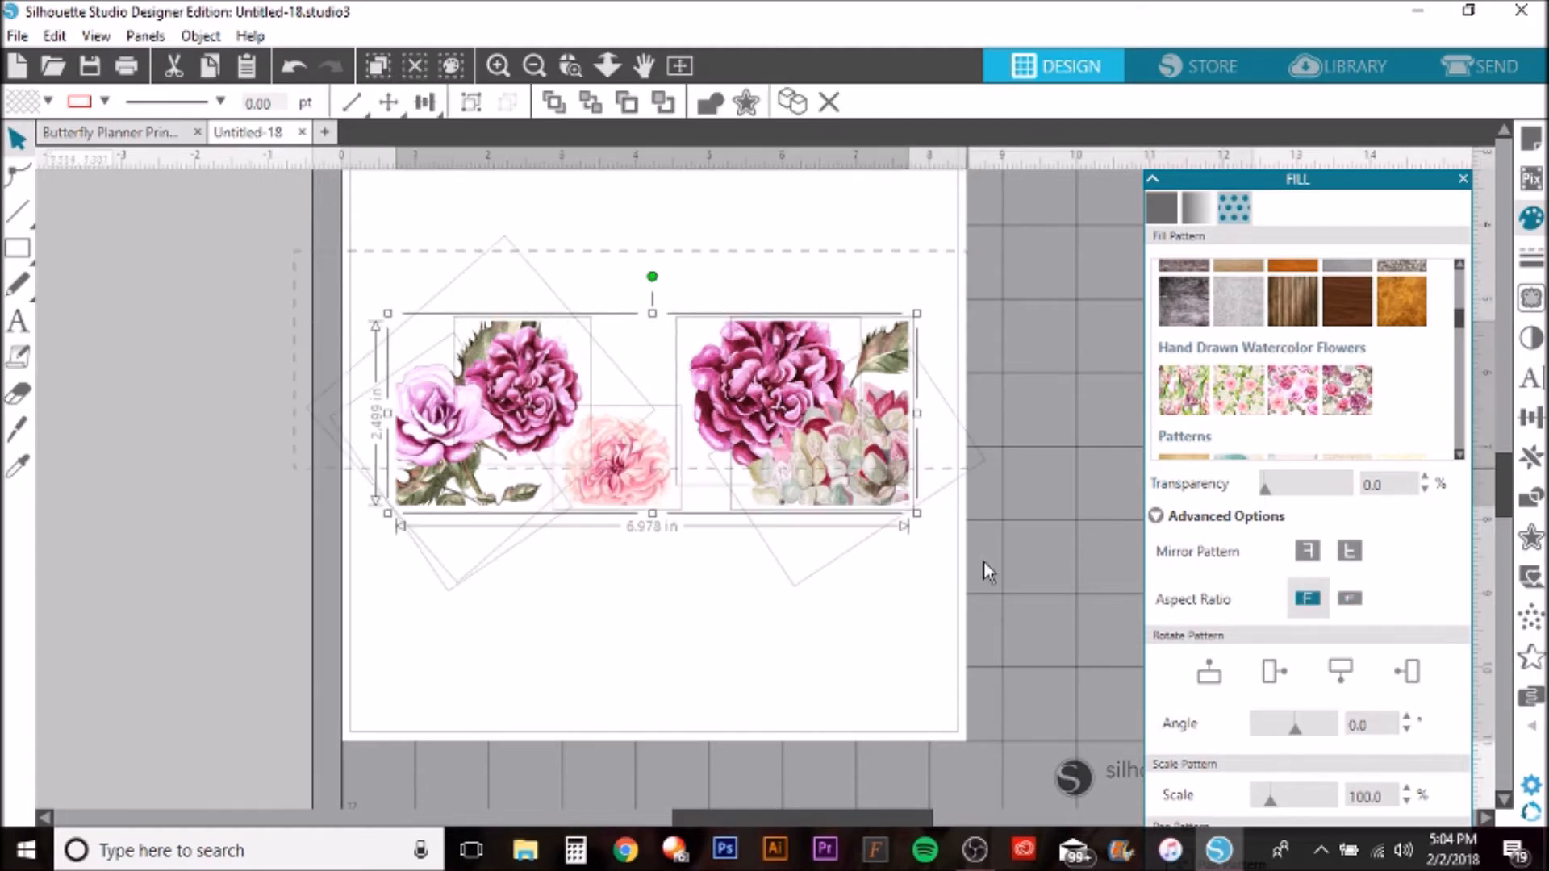
{"action": "left_click", "coordinate": [236, 236]}
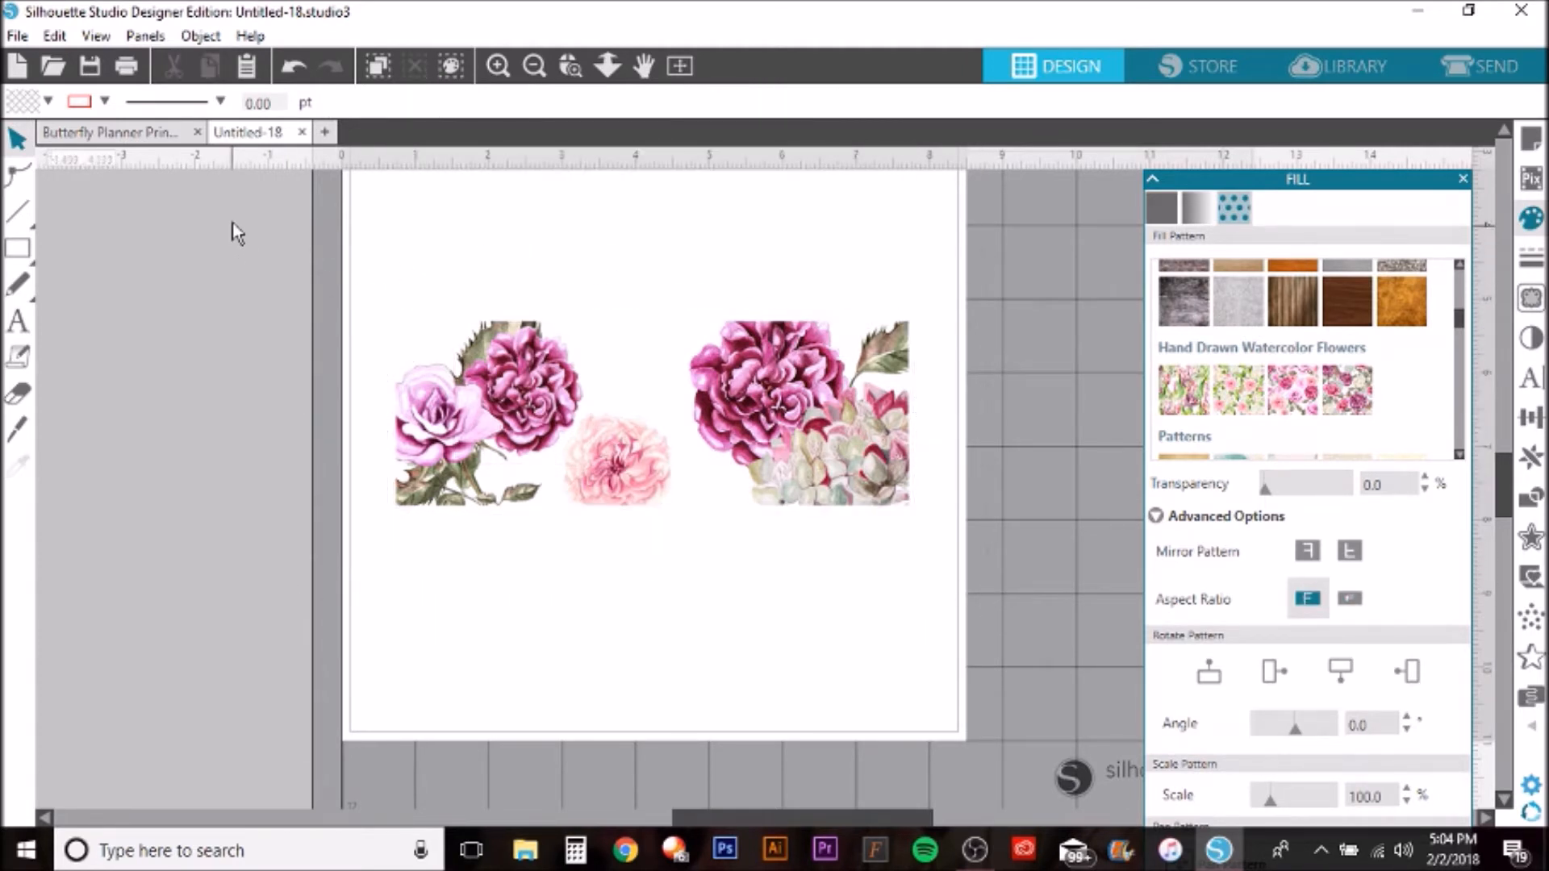
{"action": "left_click_drag", "start_coordinate": [765, 360], "coordinate": [933, 554]}
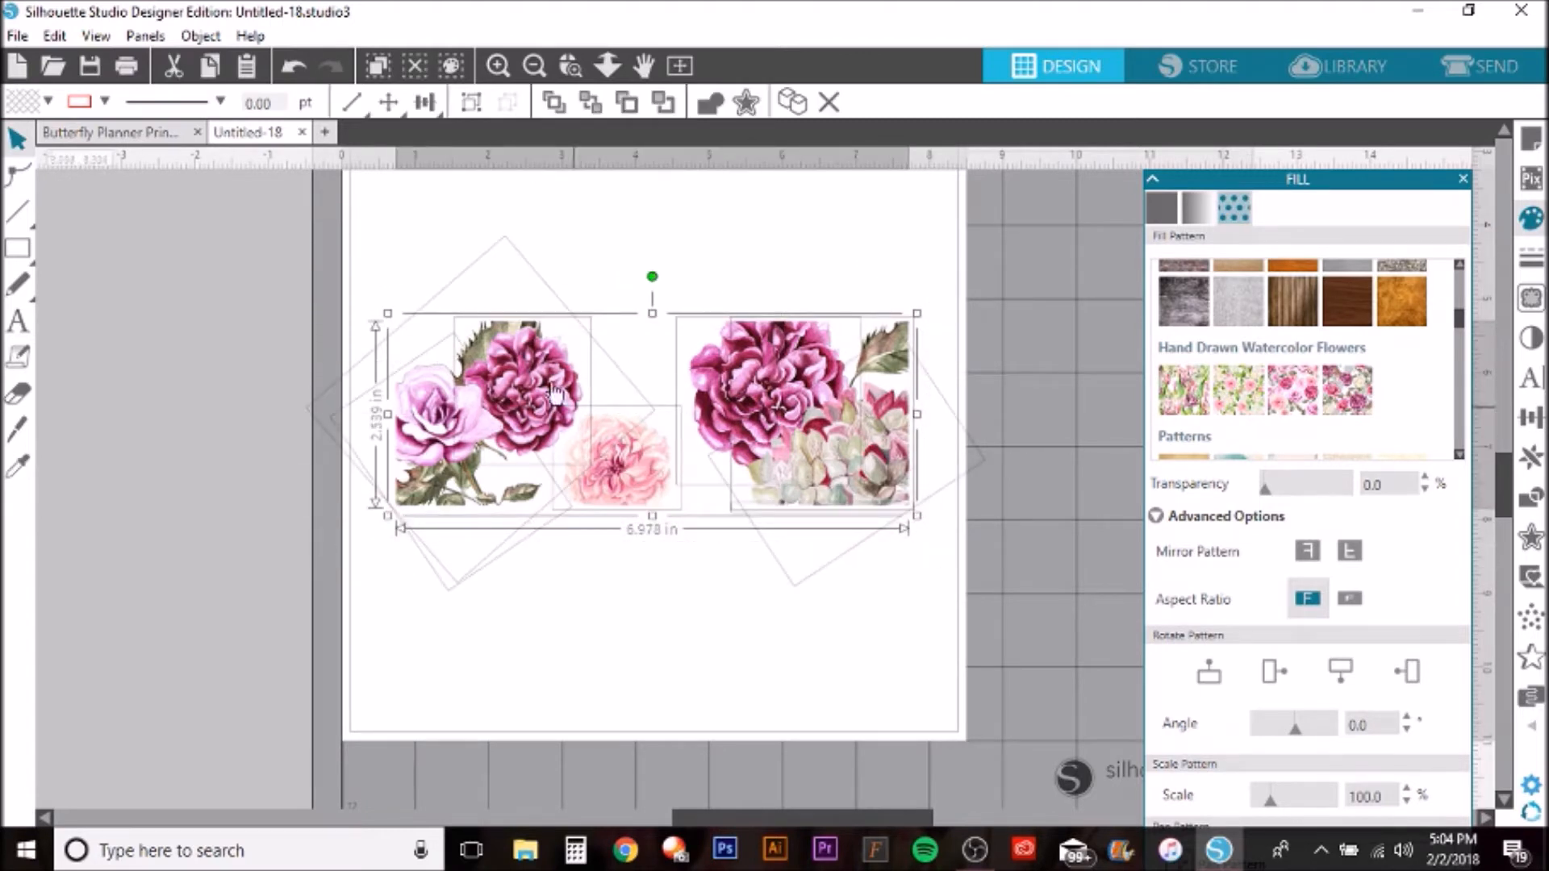
{"action": "key", "text": "ctrl+g"}
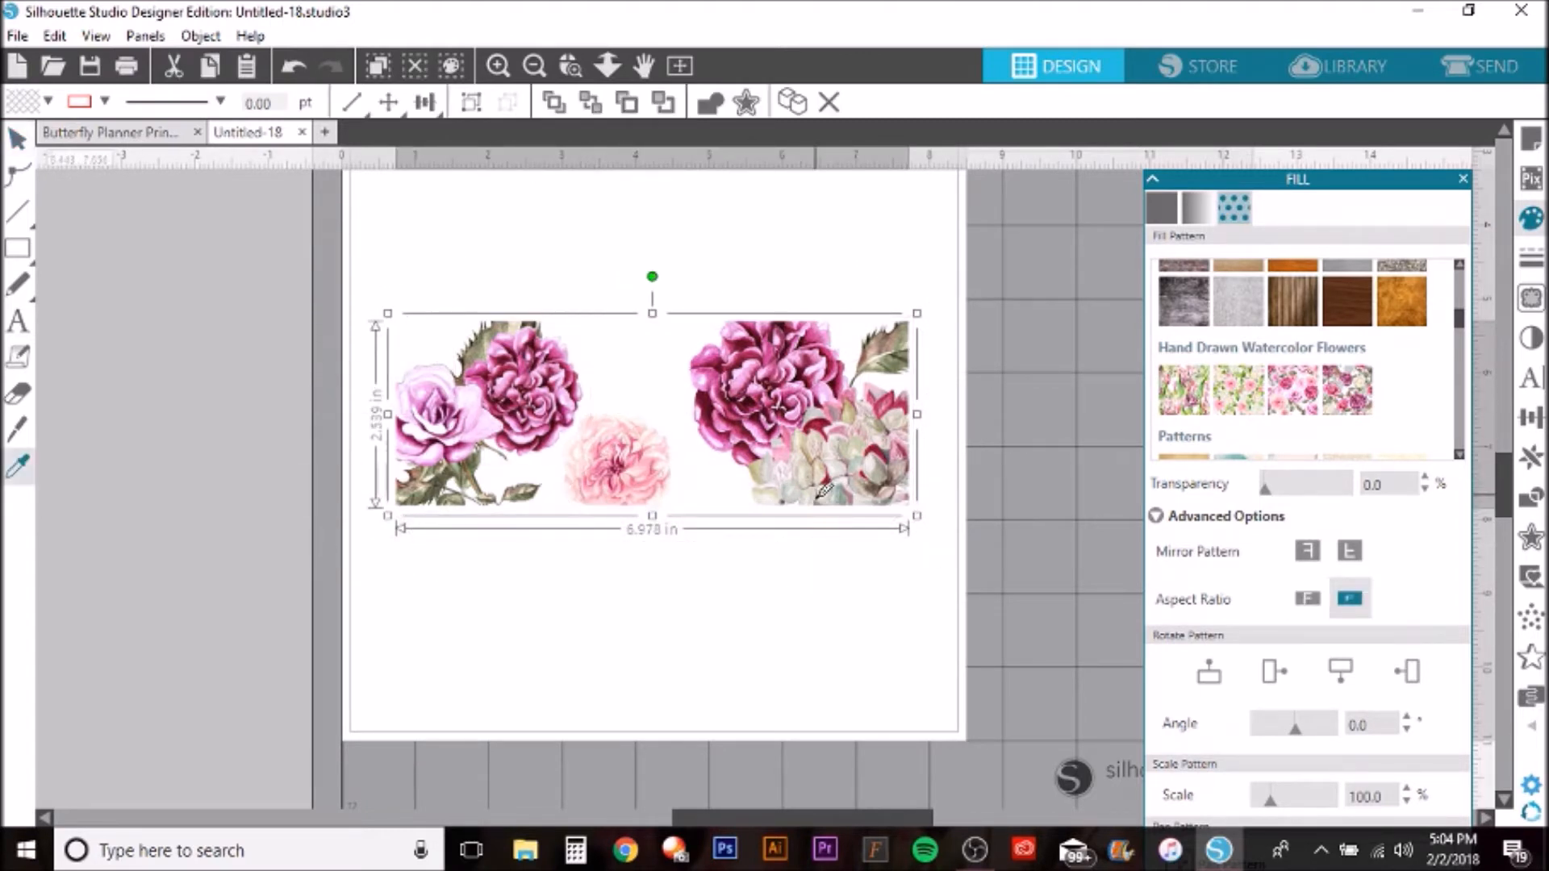
- Move the grouped floral strip up the page to sit below the pink rose strip
{"action": "mouse_move", "coordinate": [809, 437]}
{"action": "left_mouse_down"}
{"action": "mouse_move", "coordinate": [787, 352]}
{"action": "mouse_move", "coordinate": [809, 429]}
{"action": "left_mouse_up"}
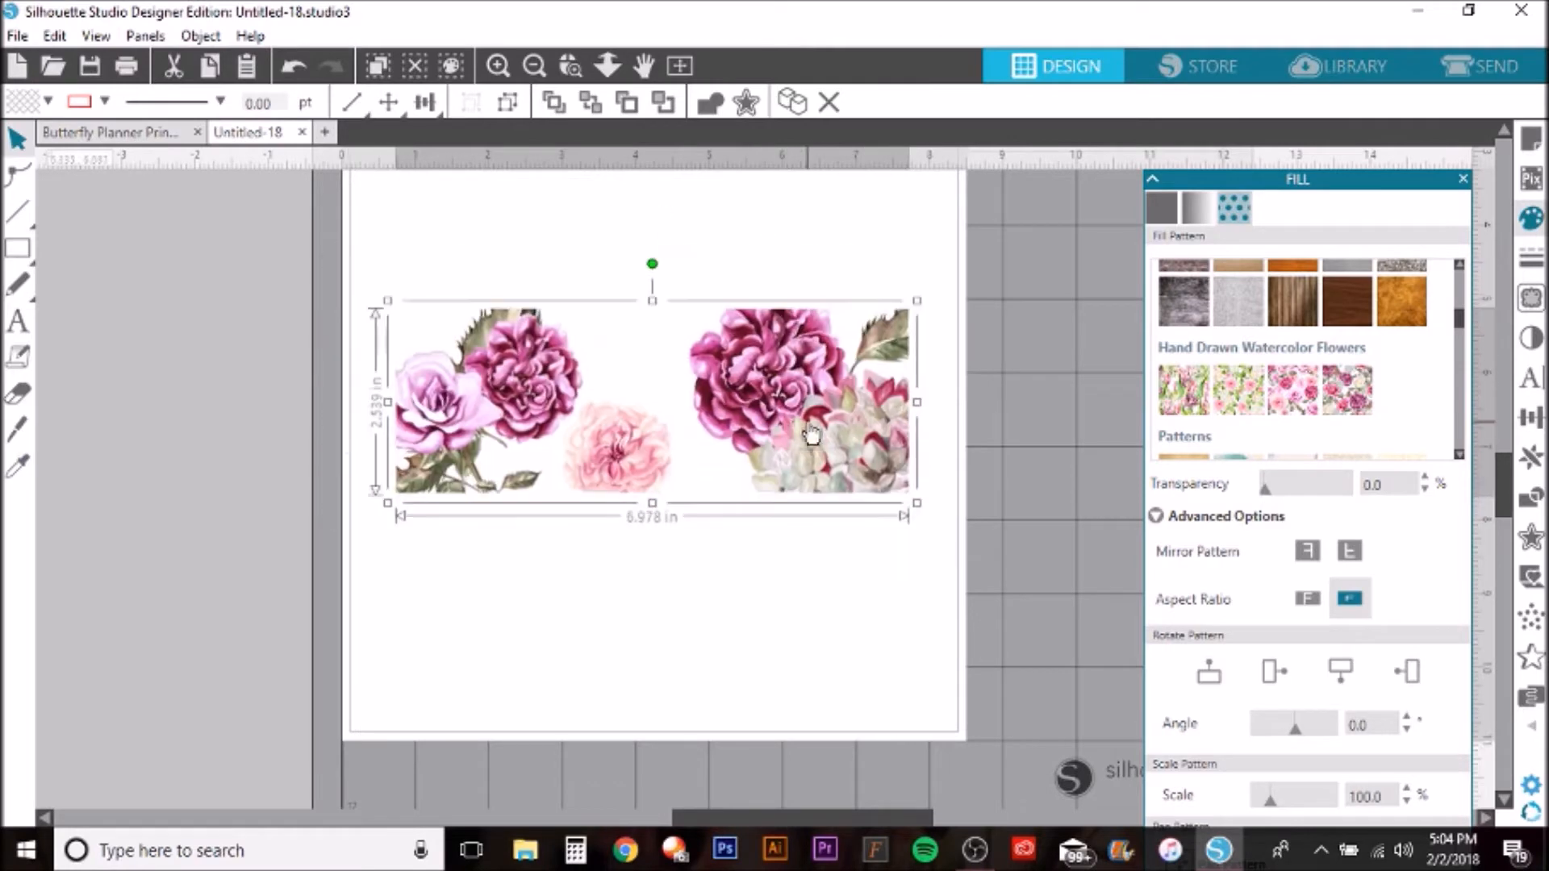
{"action": "scroll", "coordinate": [827, 427], "scroll_direction": "up", "scroll_amount": 2}
{"action": "left_click_drag", "start_coordinate": [806, 547], "coordinate": [823, 397]}
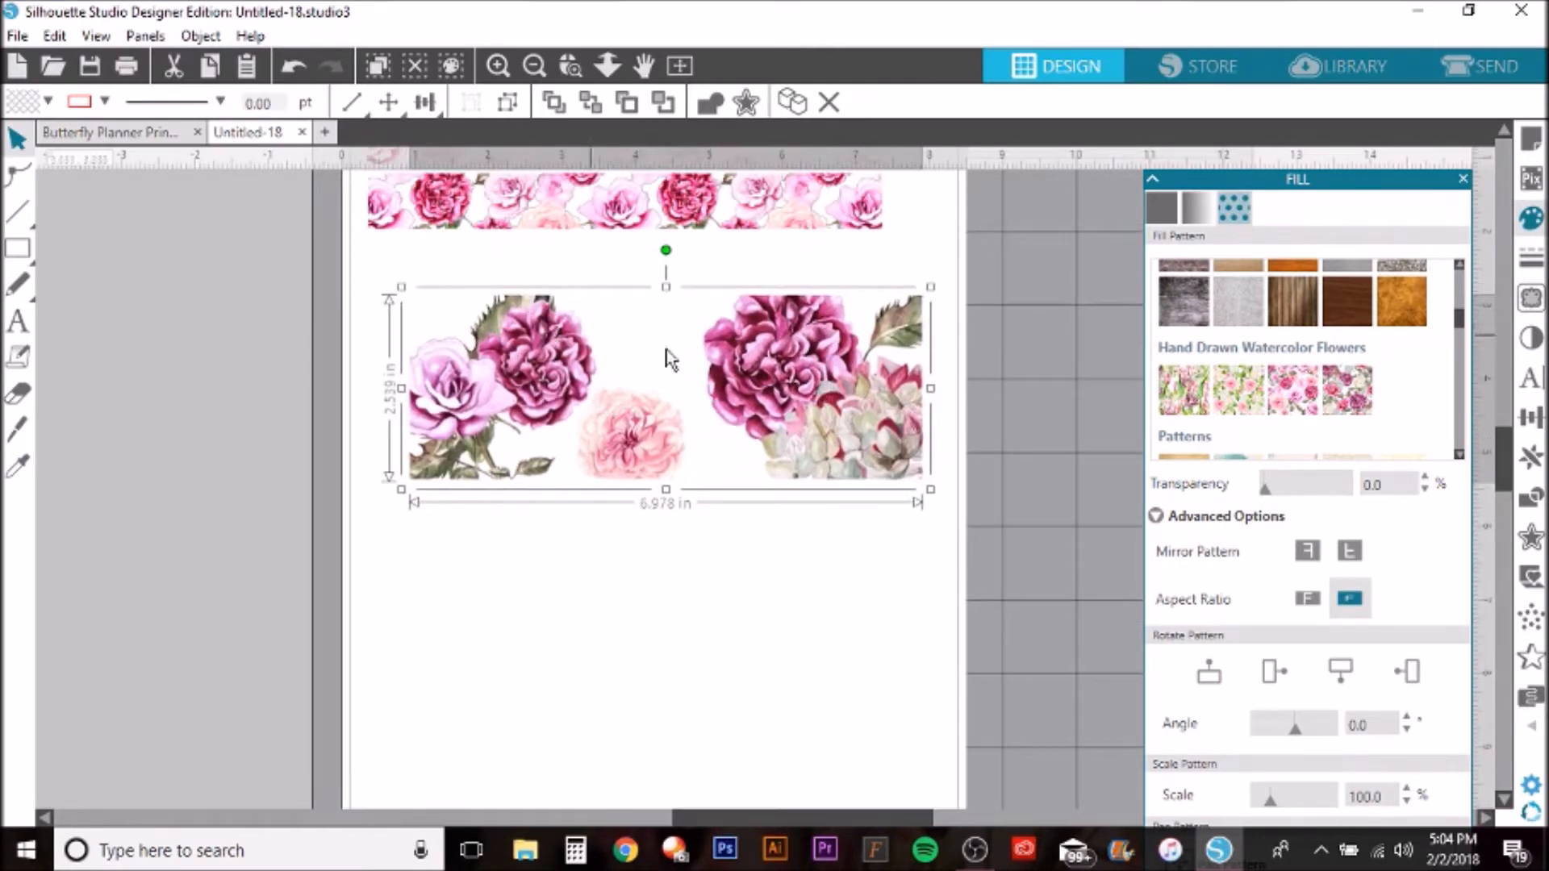
- In the Butterfly Planner printable, move the lower layered floral strip off the page onto the empty workspace beside it
{"action": "left_click", "coordinate": [149, 137]}
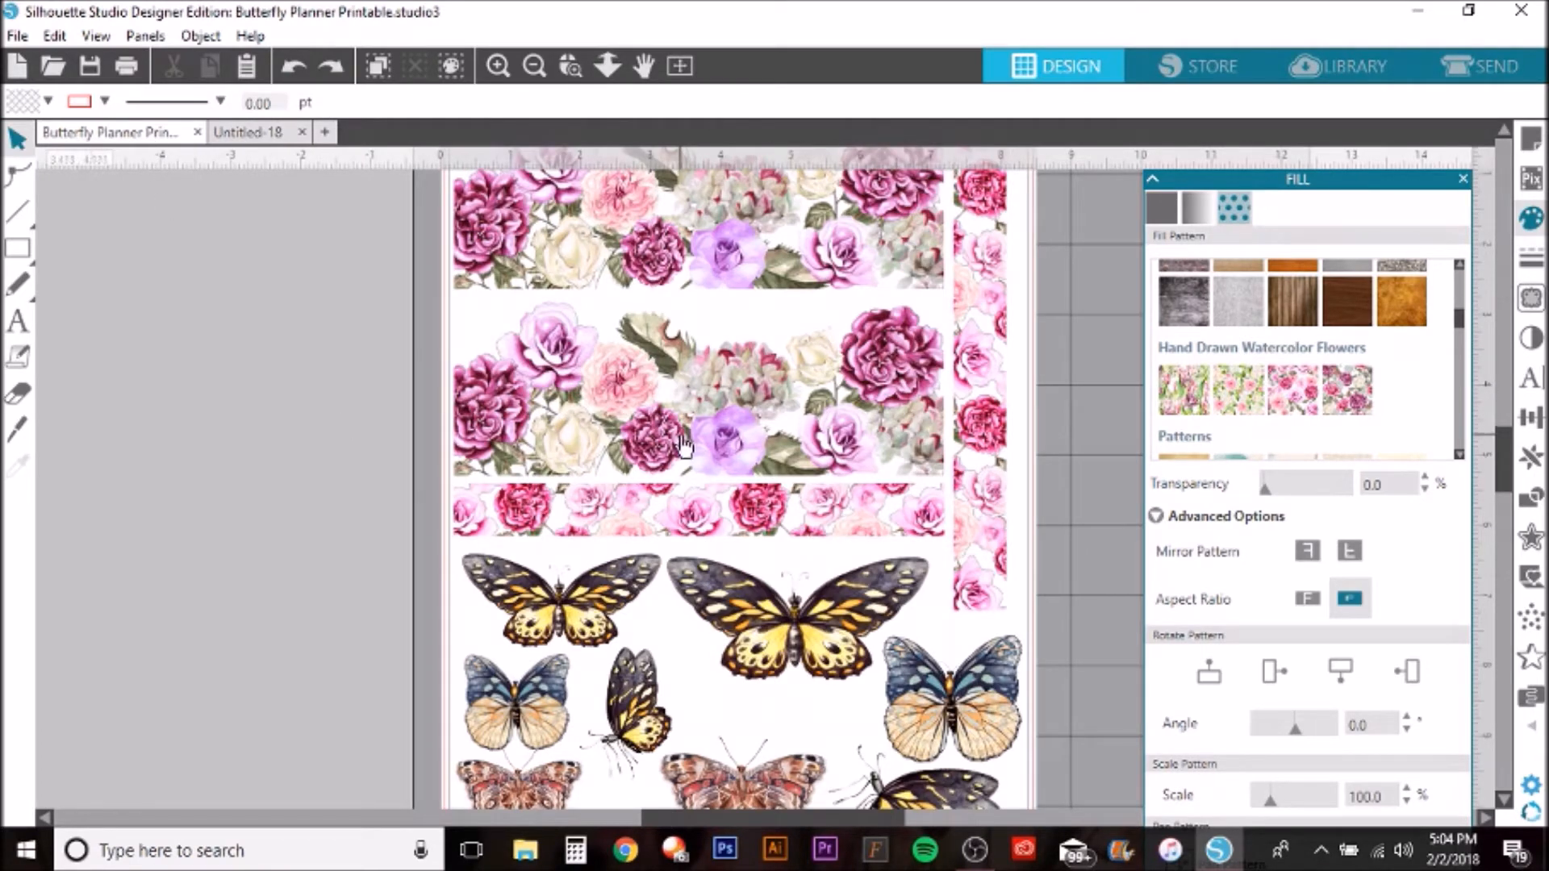
{"action": "left_click_drag", "start_coordinate": [734, 442], "coordinate": [167, 442]}
{"action": "left_click", "coordinate": [607, 765]}
{"action": "left_click_drag", "start_coordinate": [672, 821], "coordinate": [622, 815]}
{"action": "left_click_drag", "start_coordinate": [415, 474], "coordinate": [434, 464]}
{"action": "left_click", "coordinate": [204, 293]}
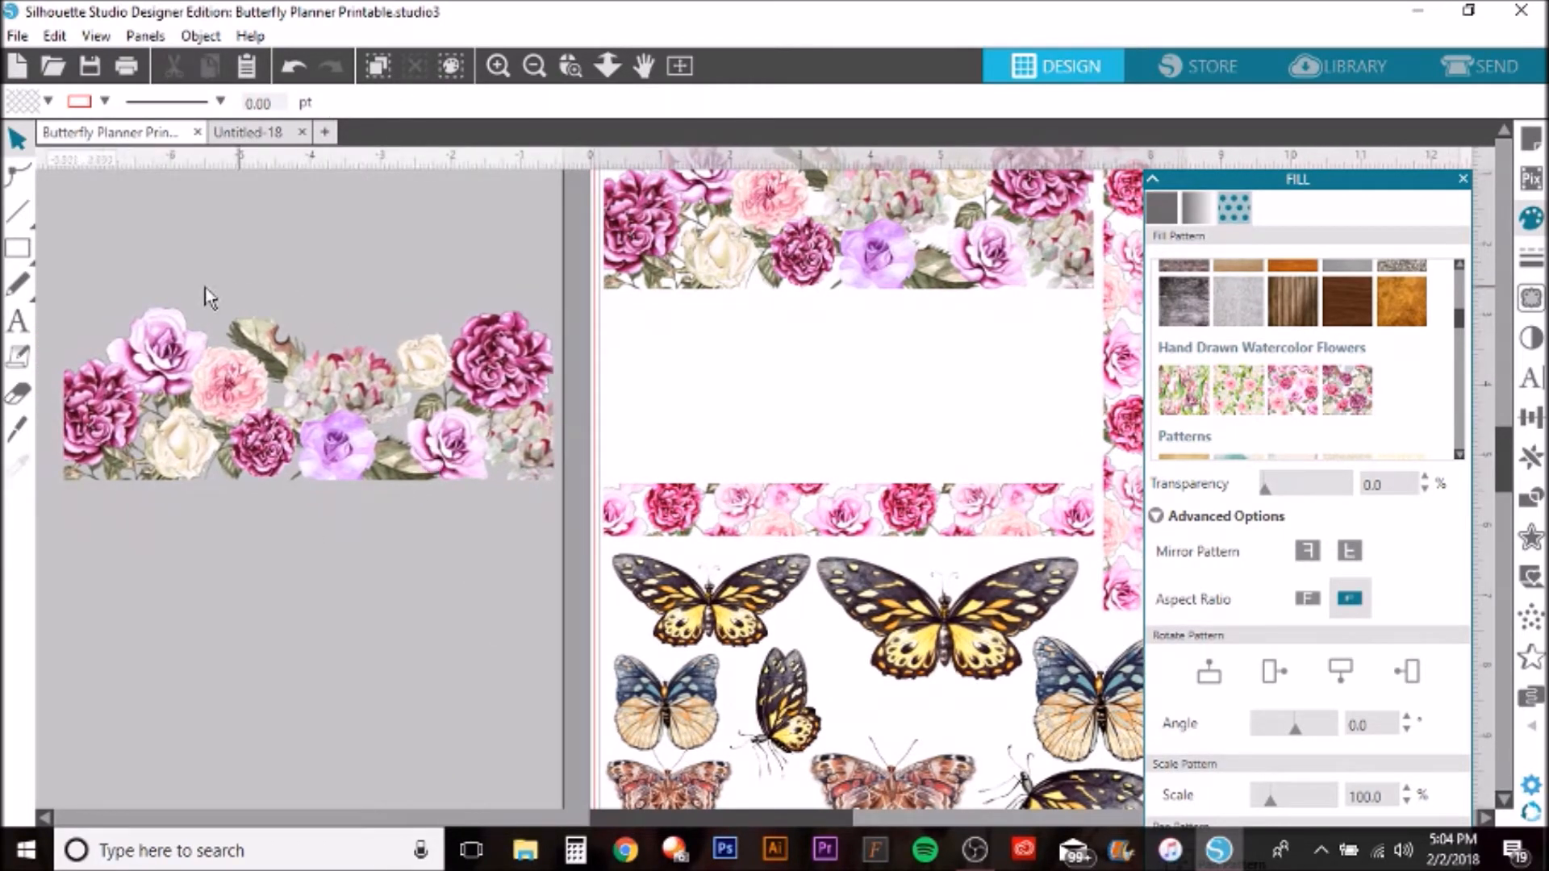
- In the new document, line up the floral group directly under the pink rose strip, duplicate it and place the copy beneath it
{"action": "left_click", "coordinate": [269, 131]}
{"action": "left_click_drag", "start_coordinate": [777, 427], "coordinate": [736, 355]}
{"action": "right_click", "coordinate": [740, 339]}
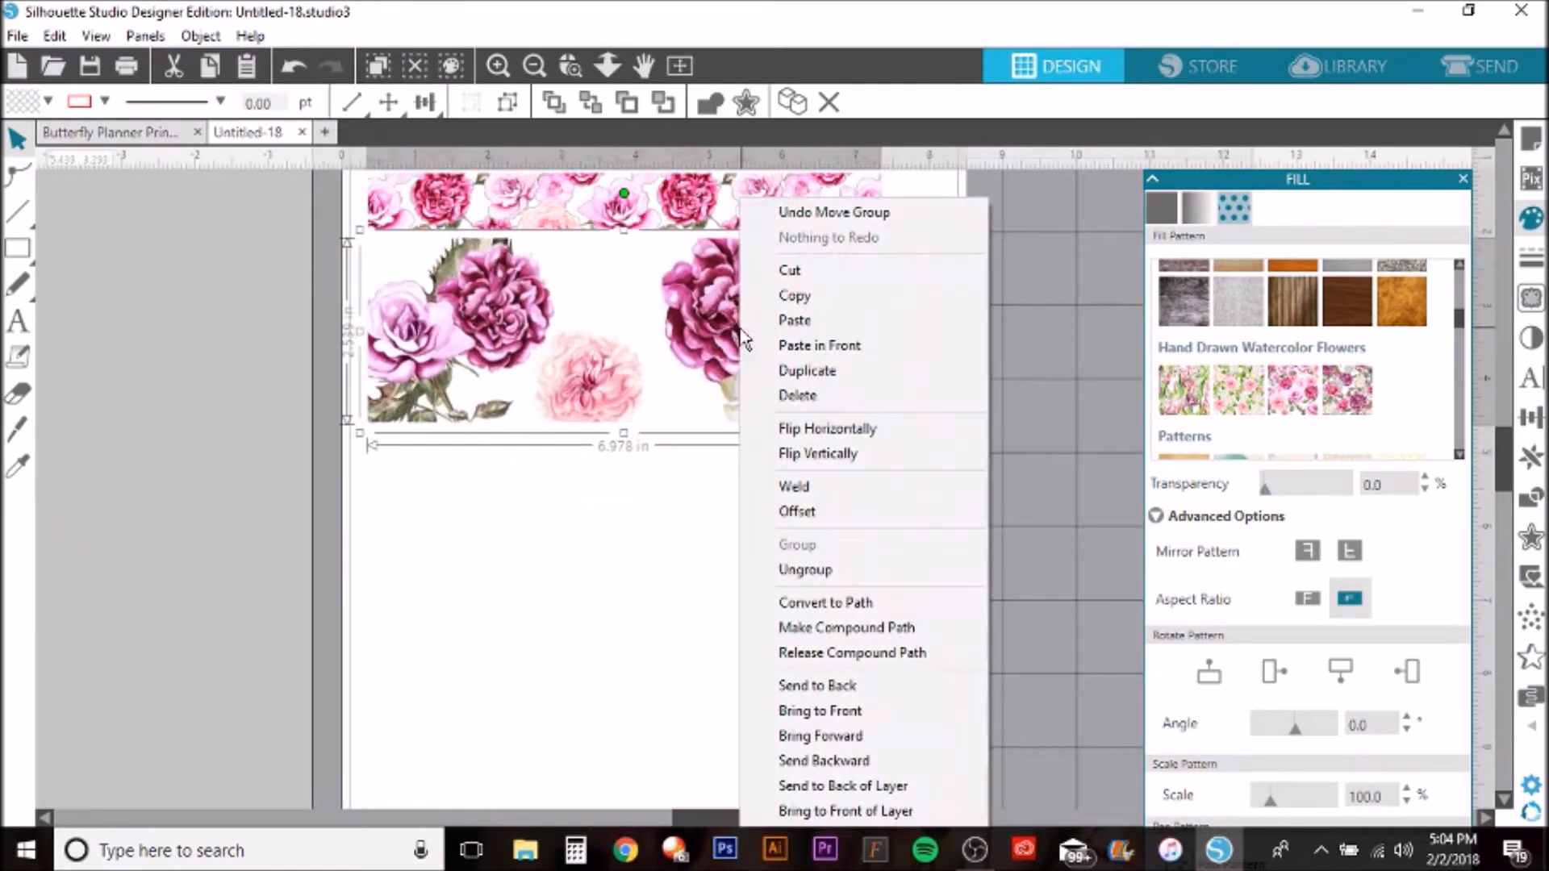
{"action": "left_click", "coordinate": [807, 371]}
{"action": "left_click_drag", "start_coordinate": [806, 370], "coordinate": [768, 504]}
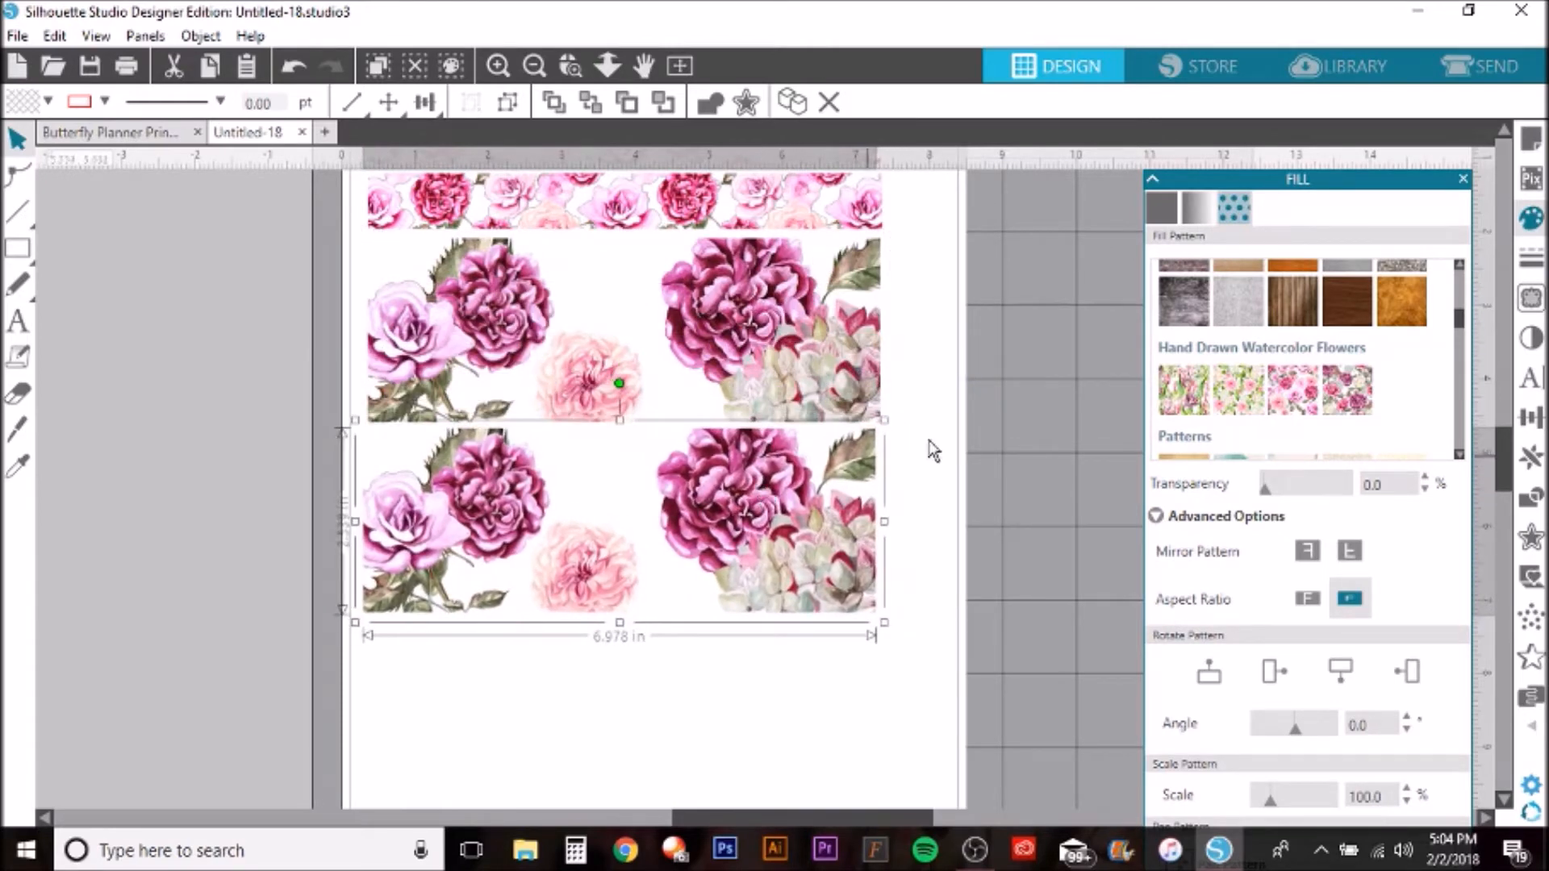
{"action": "left_click", "coordinate": [1006, 405]}
{"action": "scroll", "coordinate": [1006, 412], "scroll_direction": "down", "scroll_amount": 3}
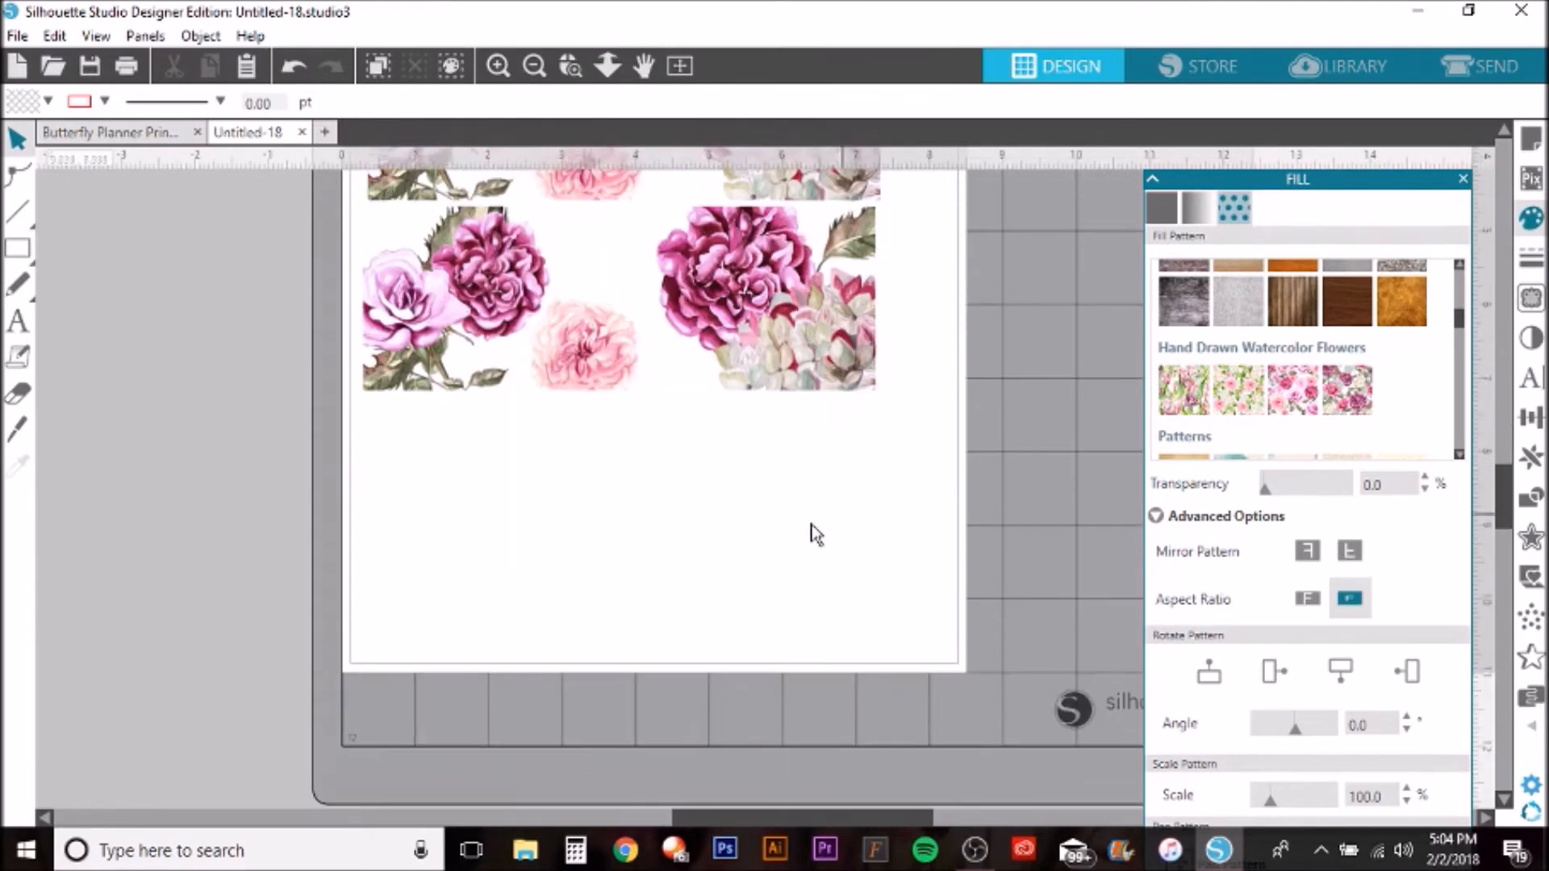
- Check the butterflies in the Butterfly Planner printable, and merge butterfly 10 from the library's Hand Drawn Watercolor flowers folder into the new document
{"action": "left_click", "coordinate": [170, 137]}
{"action": "scroll", "coordinate": [807, 411], "scroll_direction": "down", "scroll_amount": 3}
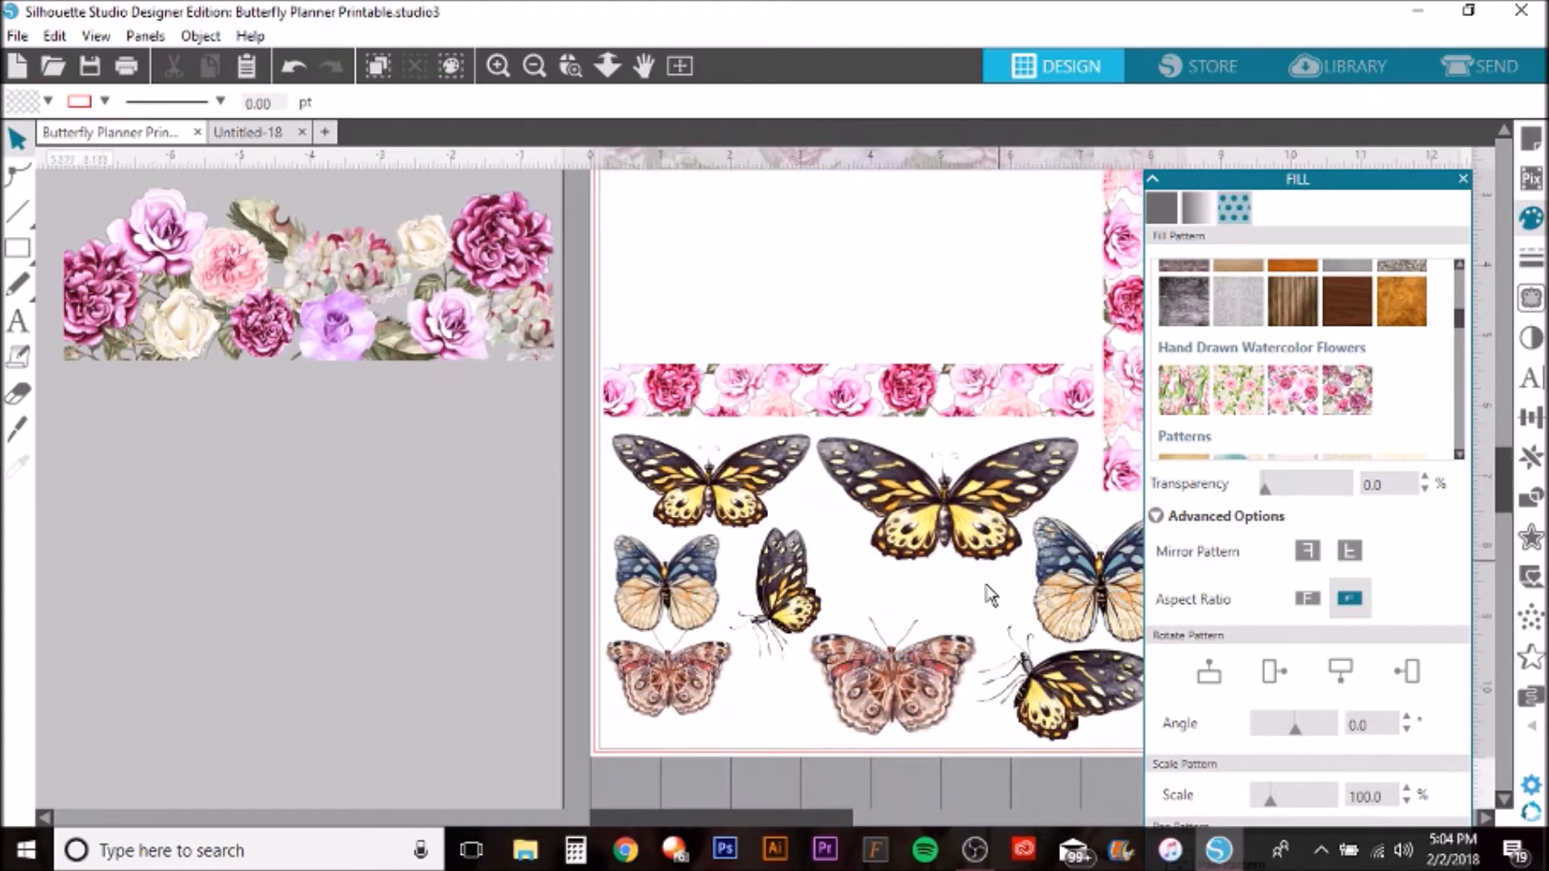
{"action": "left_click_drag", "start_coordinate": [735, 817], "coordinate": [811, 818]}
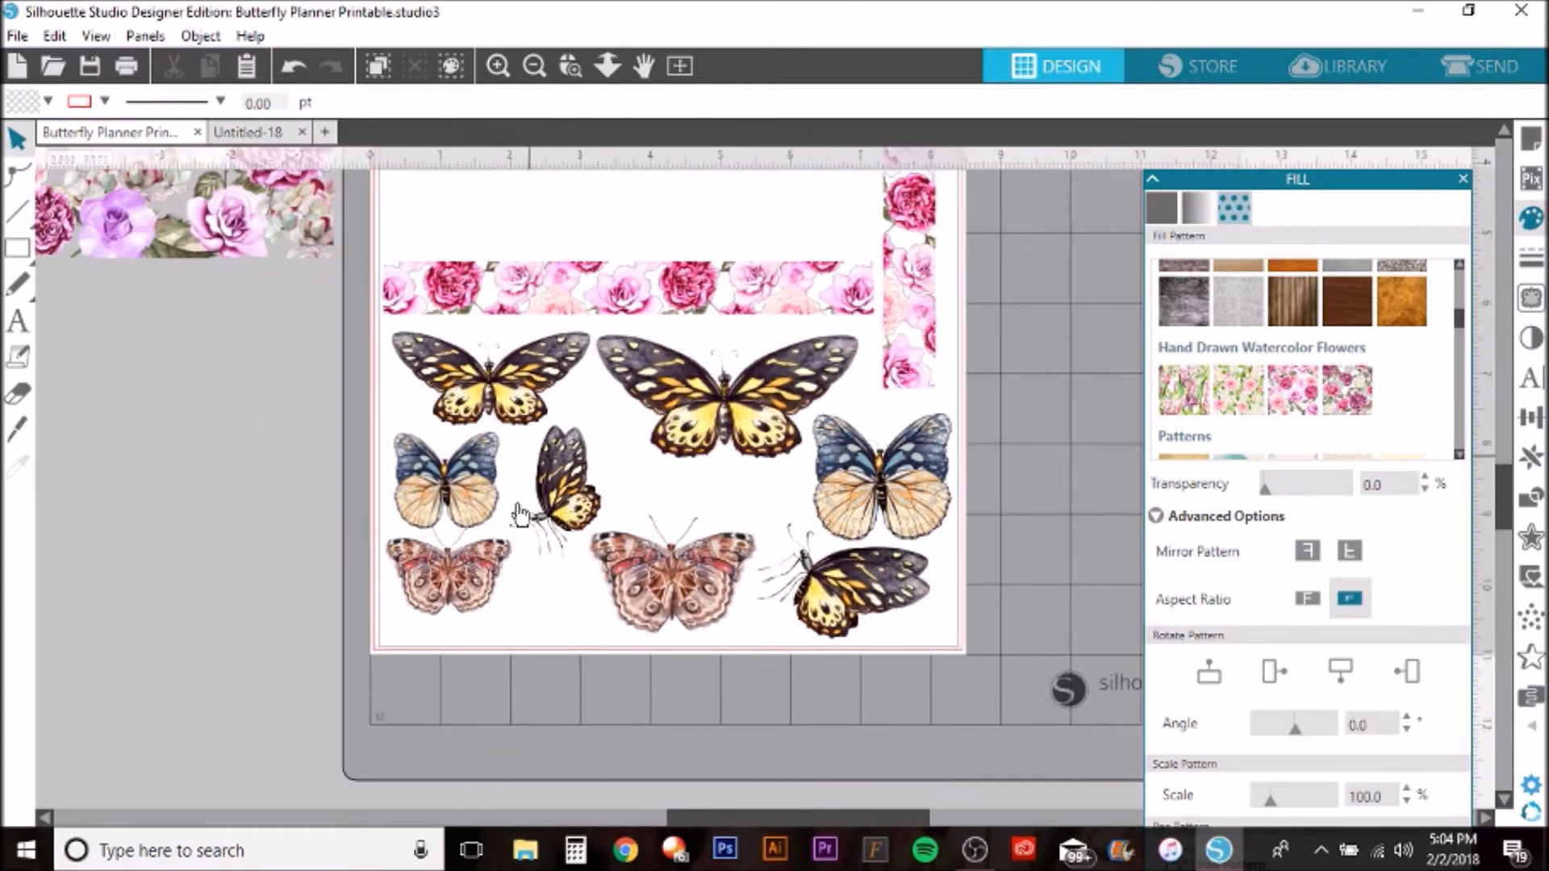
{"action": "left_click", "coordinate": [251, 133]}
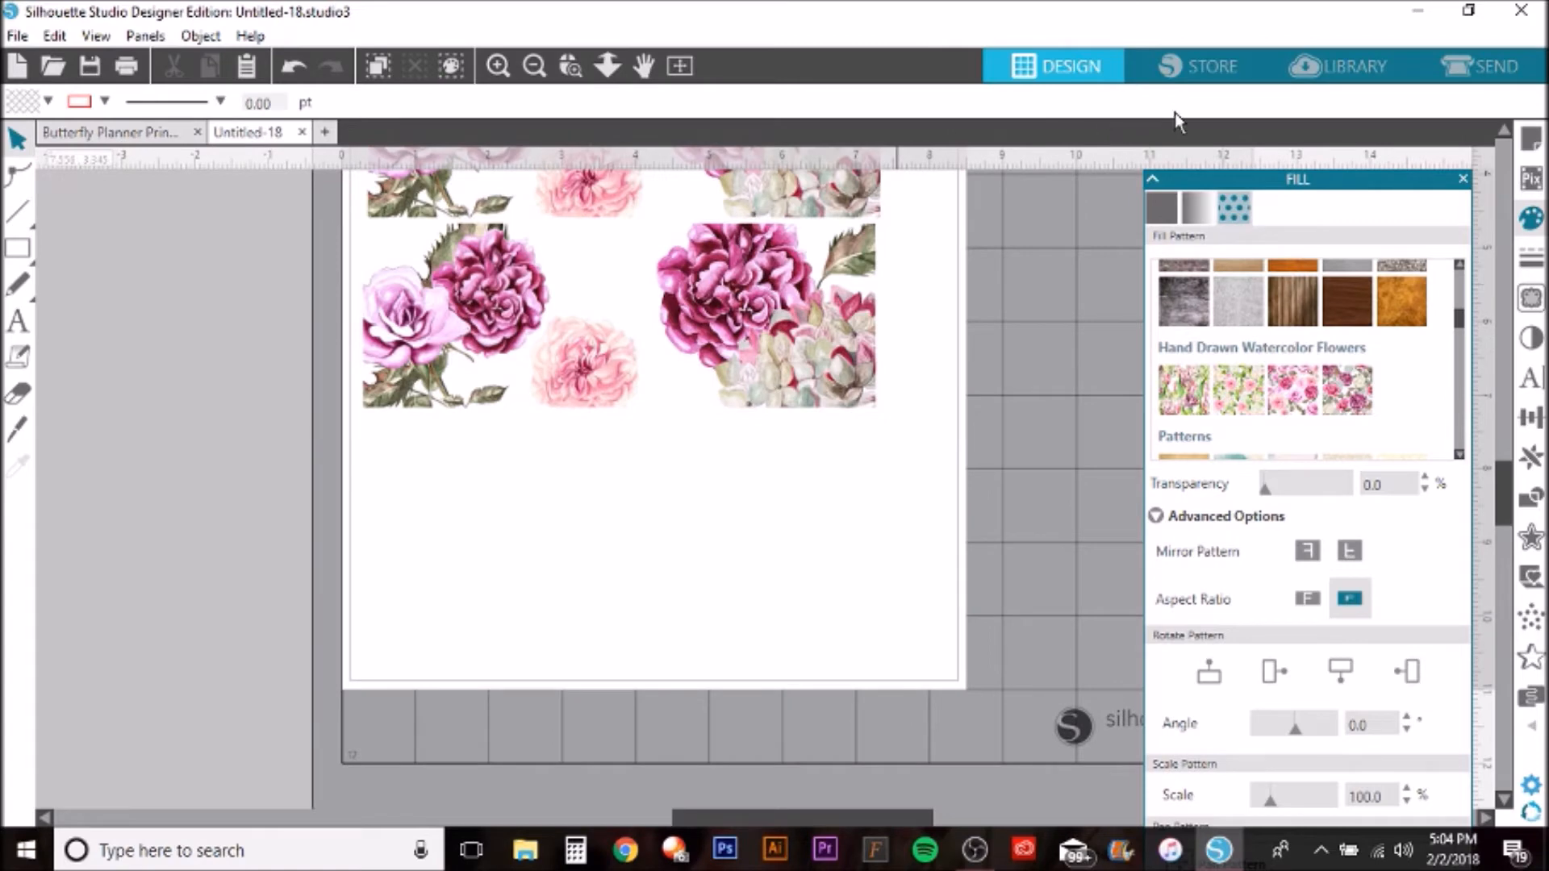
{"action": "left_click", "coordinate": [1349, 60]}
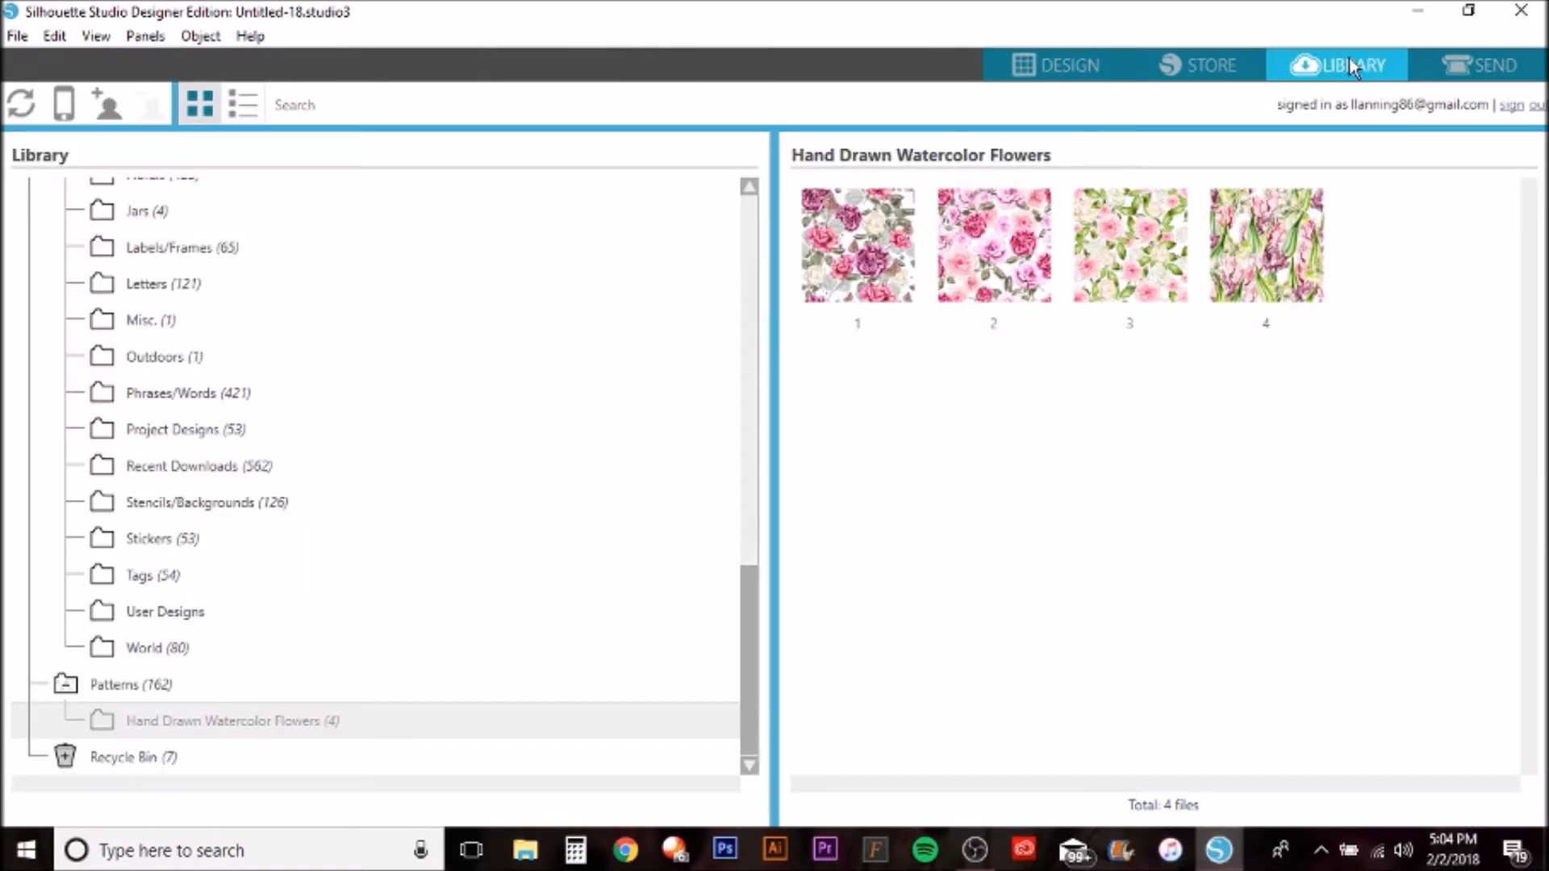
{"action": "left_click_drag", "start_coordinate": [751, 606], "coordinate": [747, 404]}
{"action": "left_click", "coordinate": [331, 396]}
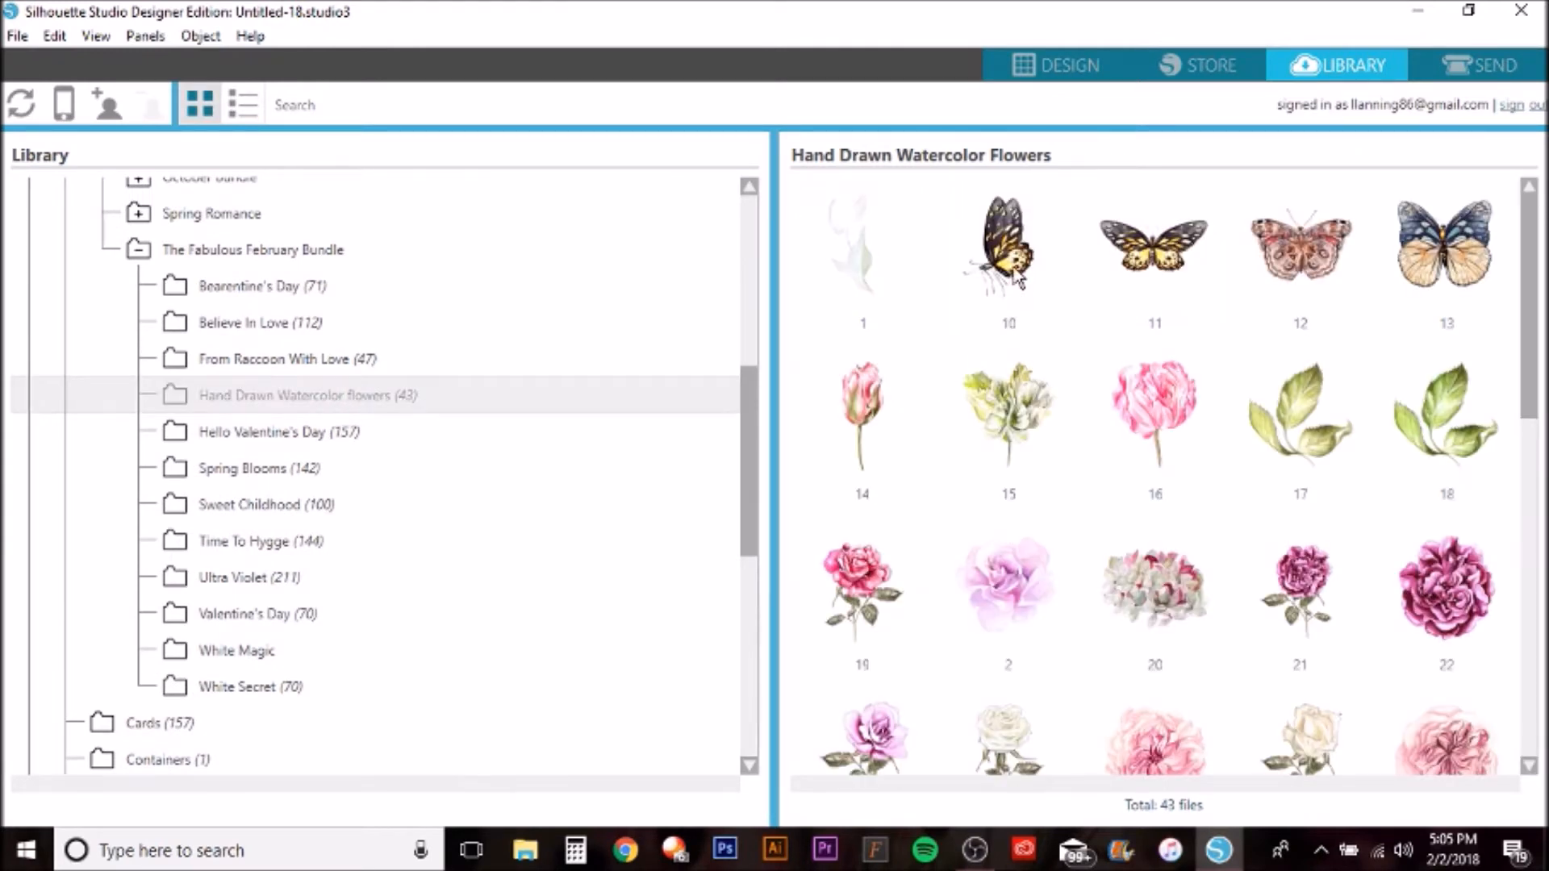
{"action": "right_click", "coordinate": [998, 252]}
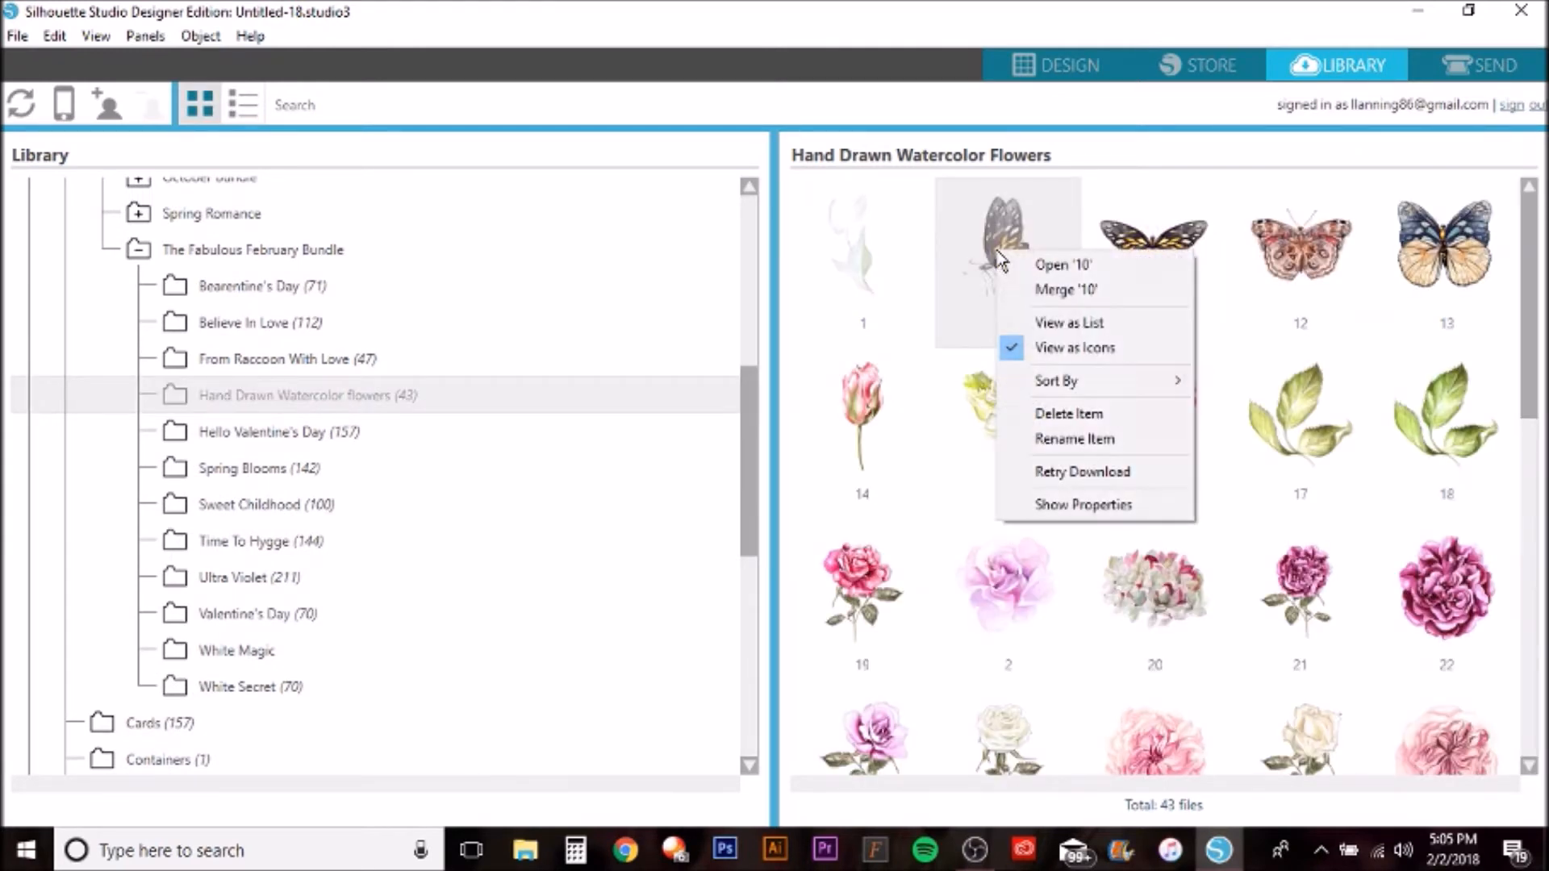
{"action": "left_click", "coordinate": [1048, 292]}
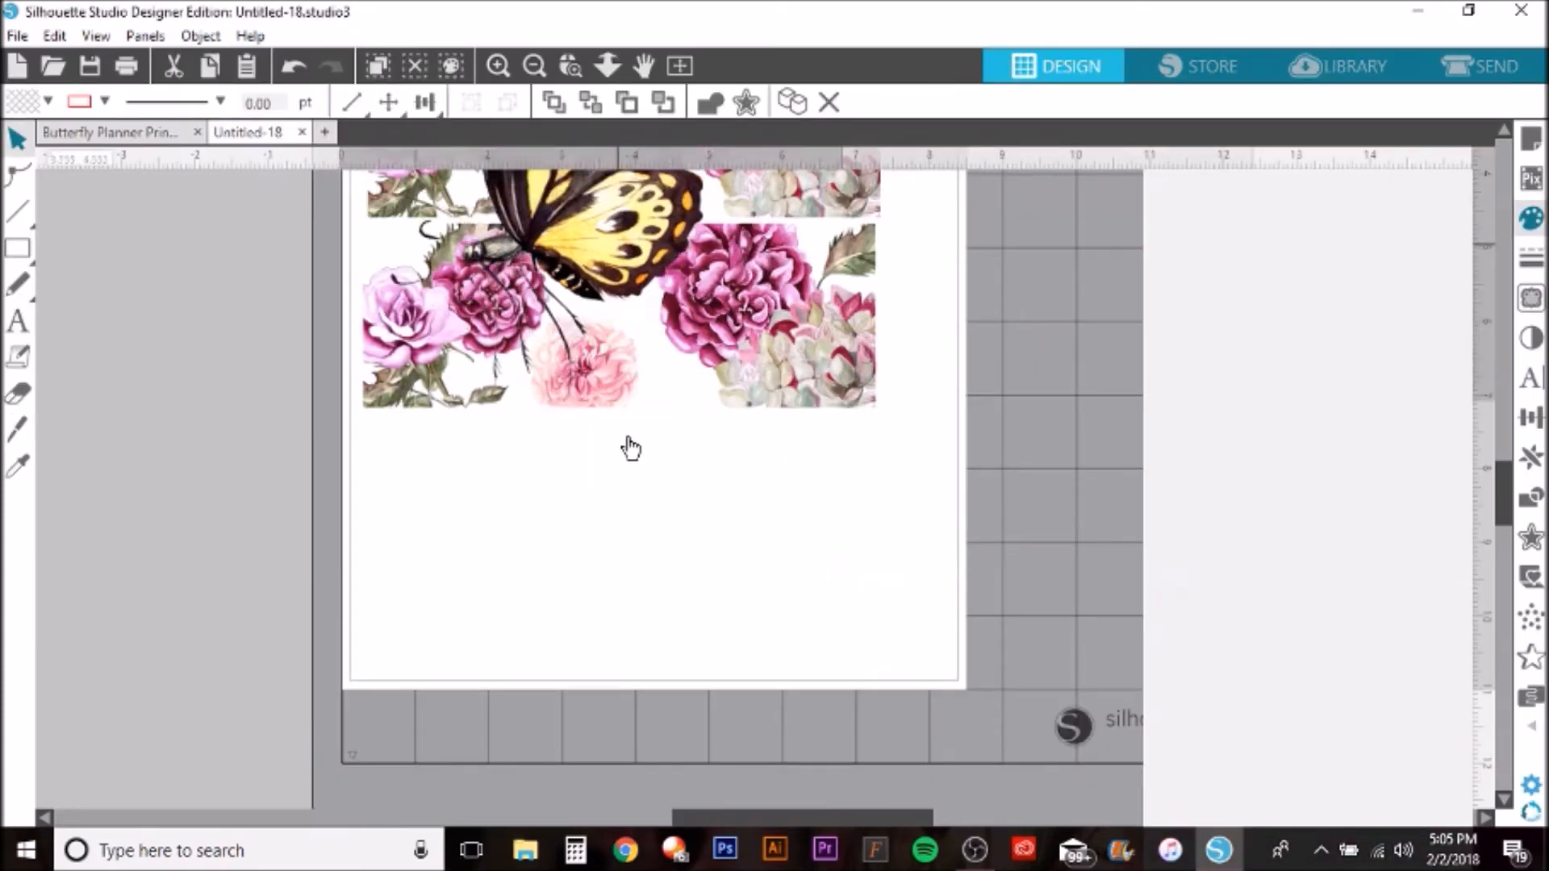
- Scale the butterfly down to about 2.65 in wide and place it in the blank area under the left end of the lower floral strip
{"action": "left_click_drag", "start_coordinate": [626, 443], "coordinate": [589, 611]}
{"action": "left_click_drag", "start_coordinate": [826, 274], "coordinate": [514, 580]}
{"action": "left_click_drag", "start_coordinate": [417, 650], "coordinate": [472, 499]}
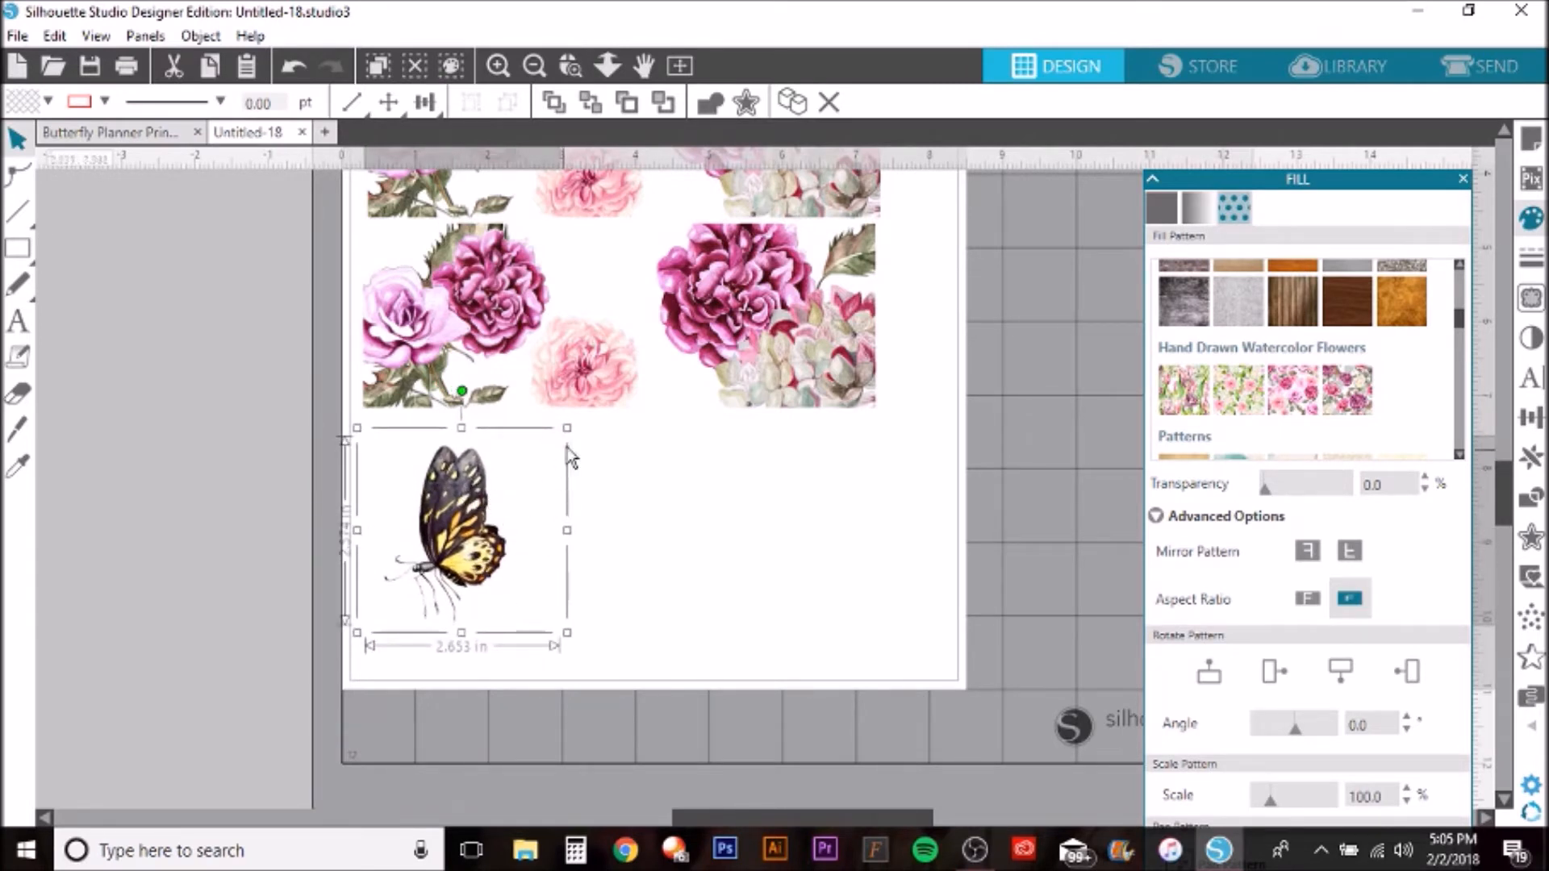
- Scale the butterfly down proportionally to about 2.26 in wide and shift it to the page's left margin under the lower floral strip
{"action": "left_click_drag", "start_coordinate": [568, 428], "coordinate": [553, 440]}
{"action": "left_click_drag", "start_coordinate": [454, 537], "coordinate": [440, 506]}
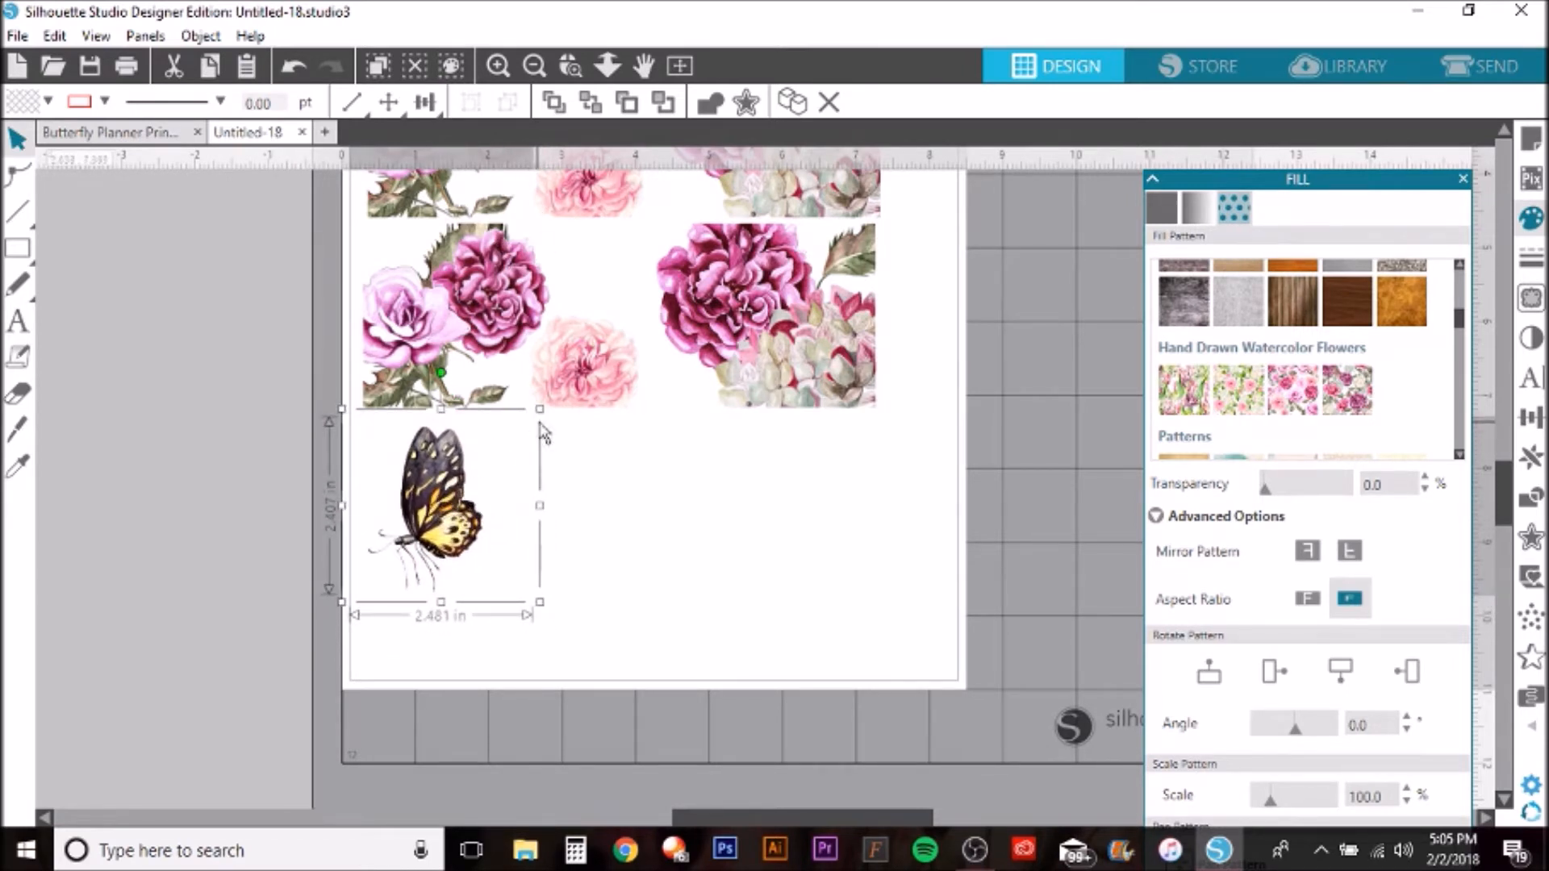
{"action": "left_click_drag", "start_coordinate": [539, 411], "coordinate": [531, 418]}
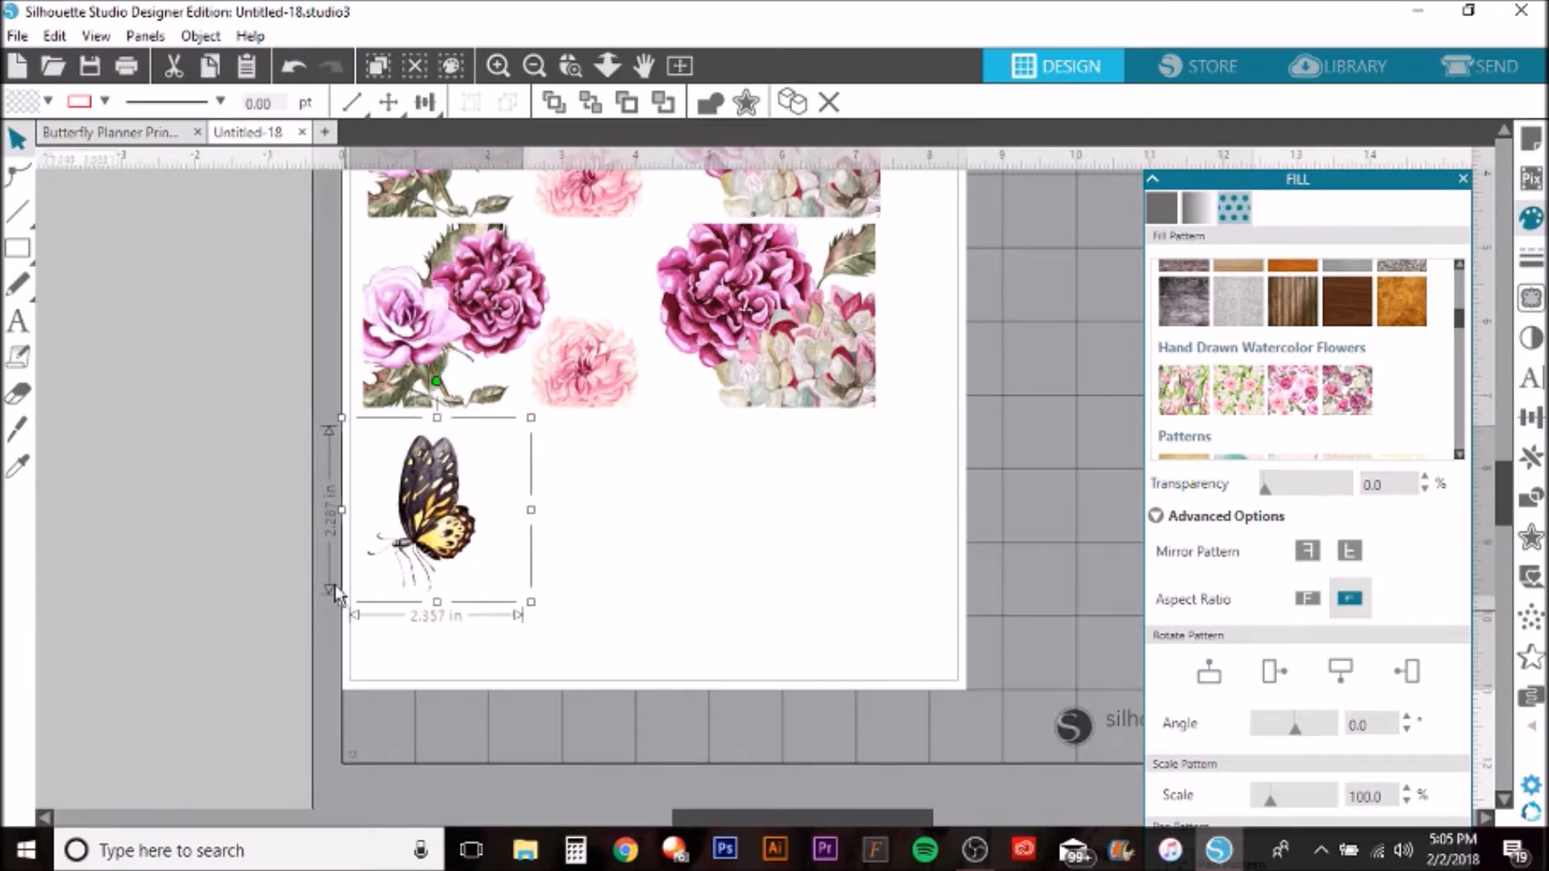
{"action": "left_click_drag", "start_coordinate": [532, 418], "coordinate": [524, 424]}
- Try setting the butterfly's width to 2 in with its proportions unlocked, and undo the resize
{"action": "left_click", "coordinate": [357, 111]}
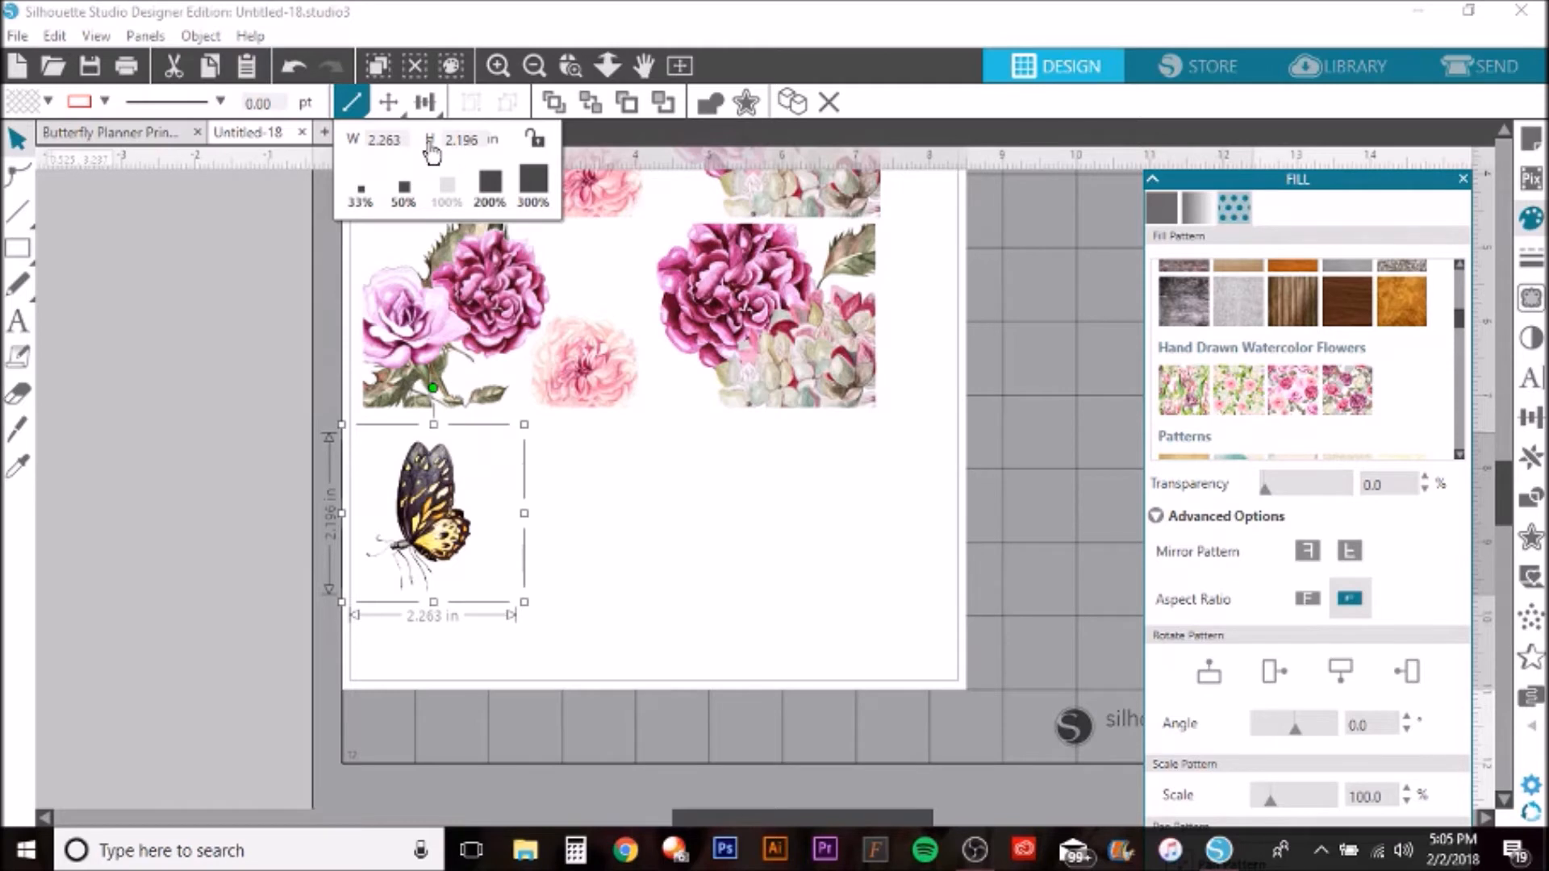
{"action": "left_click", "coordinate": [352, 111]}
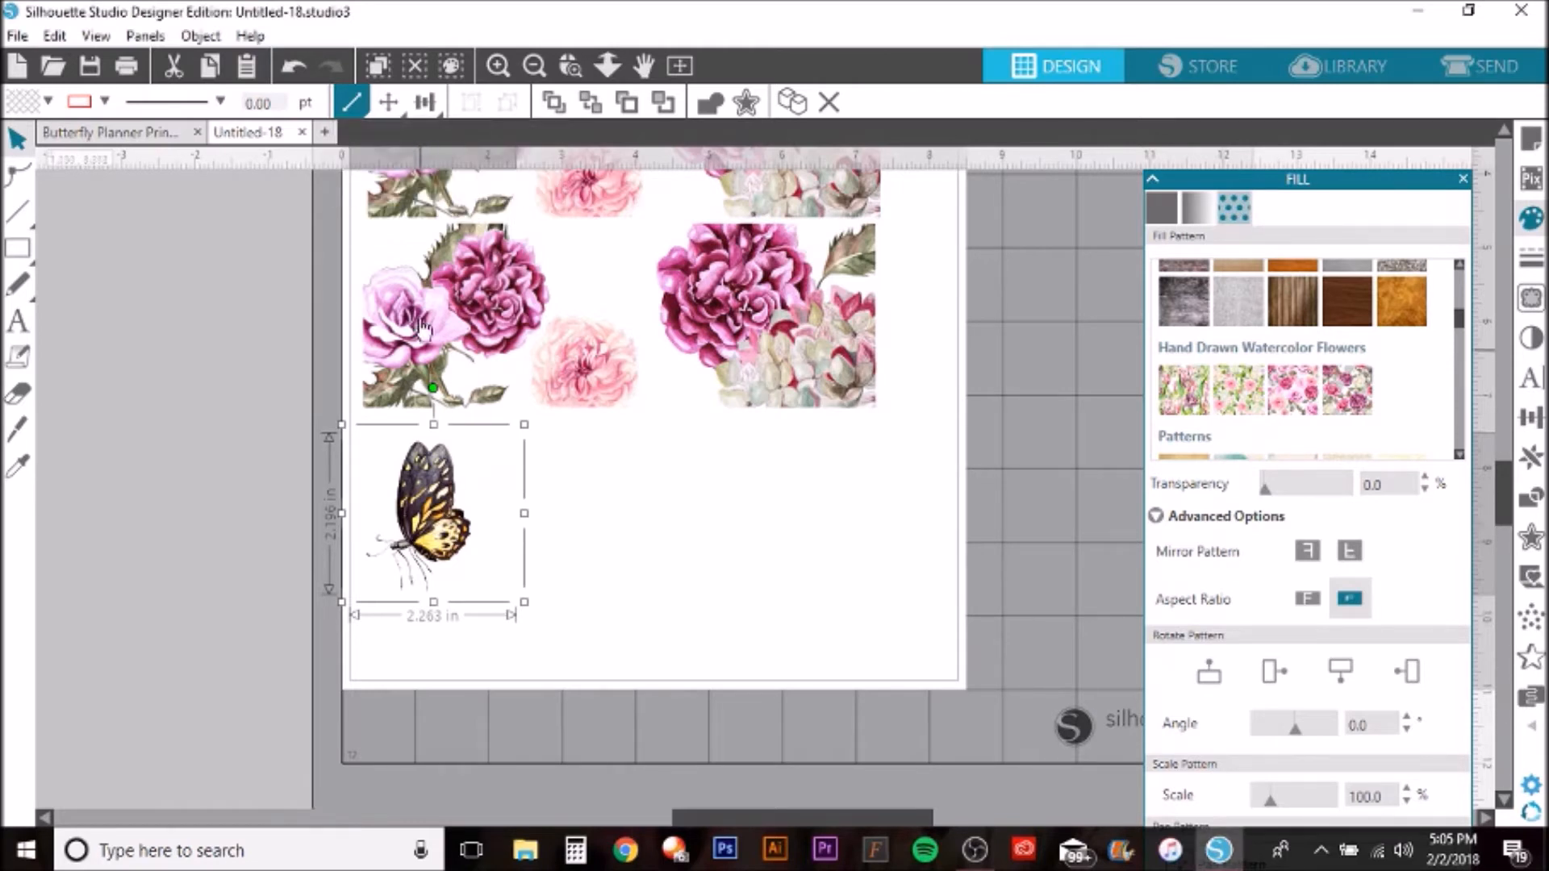
{"action": "left_click", "coordinate": [353, 112]}
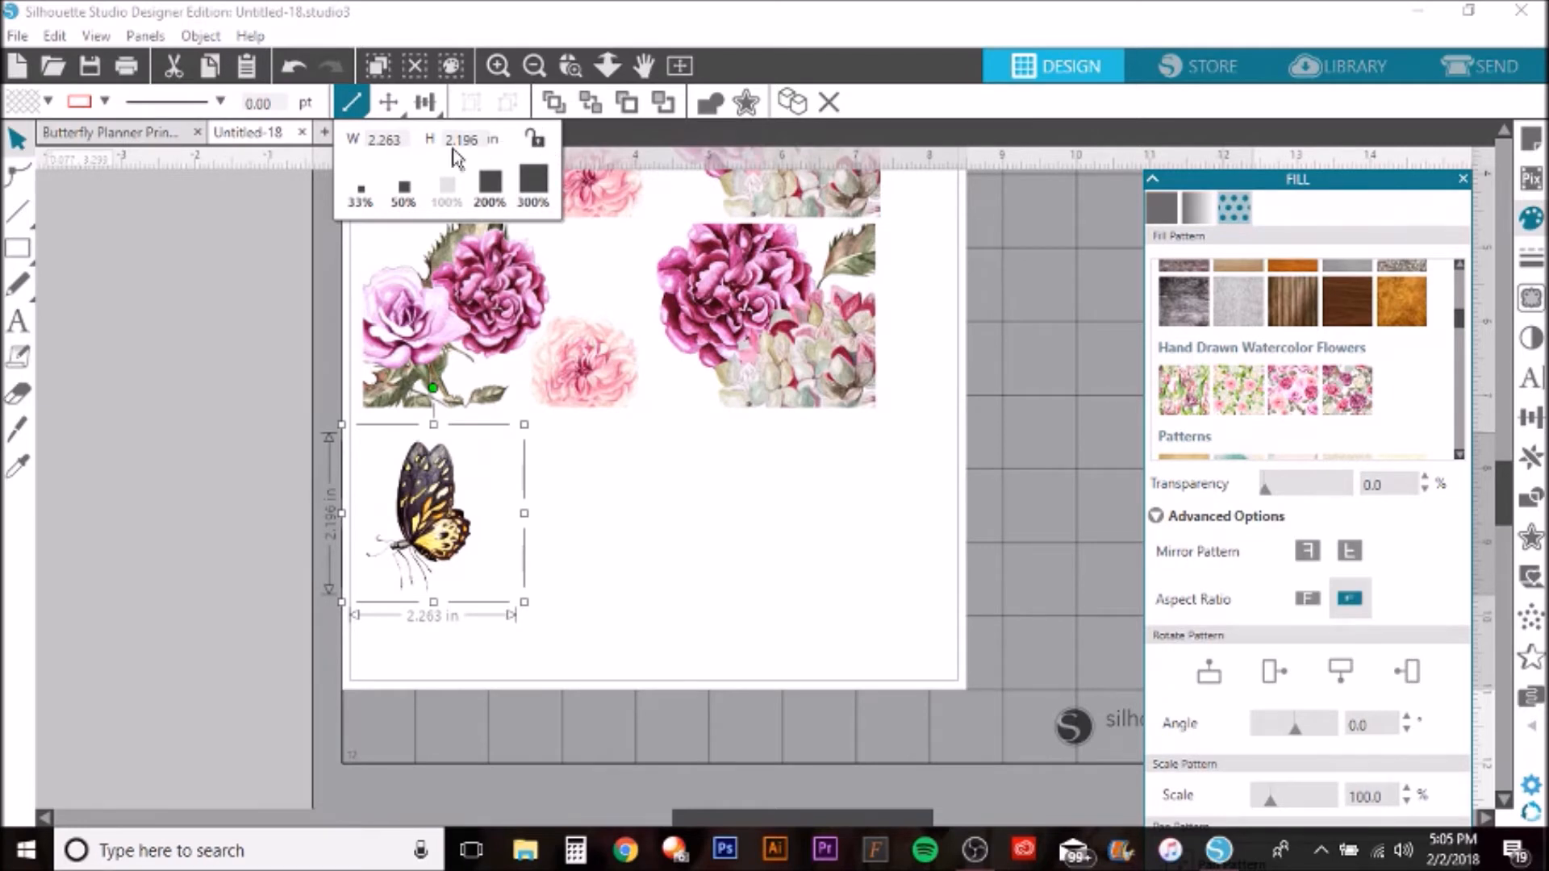
{"action": "left_click", "coordinate": [401, 142]}
{"action": "type", "text": "2.000"}
{"action": "key", "text": "Return"}
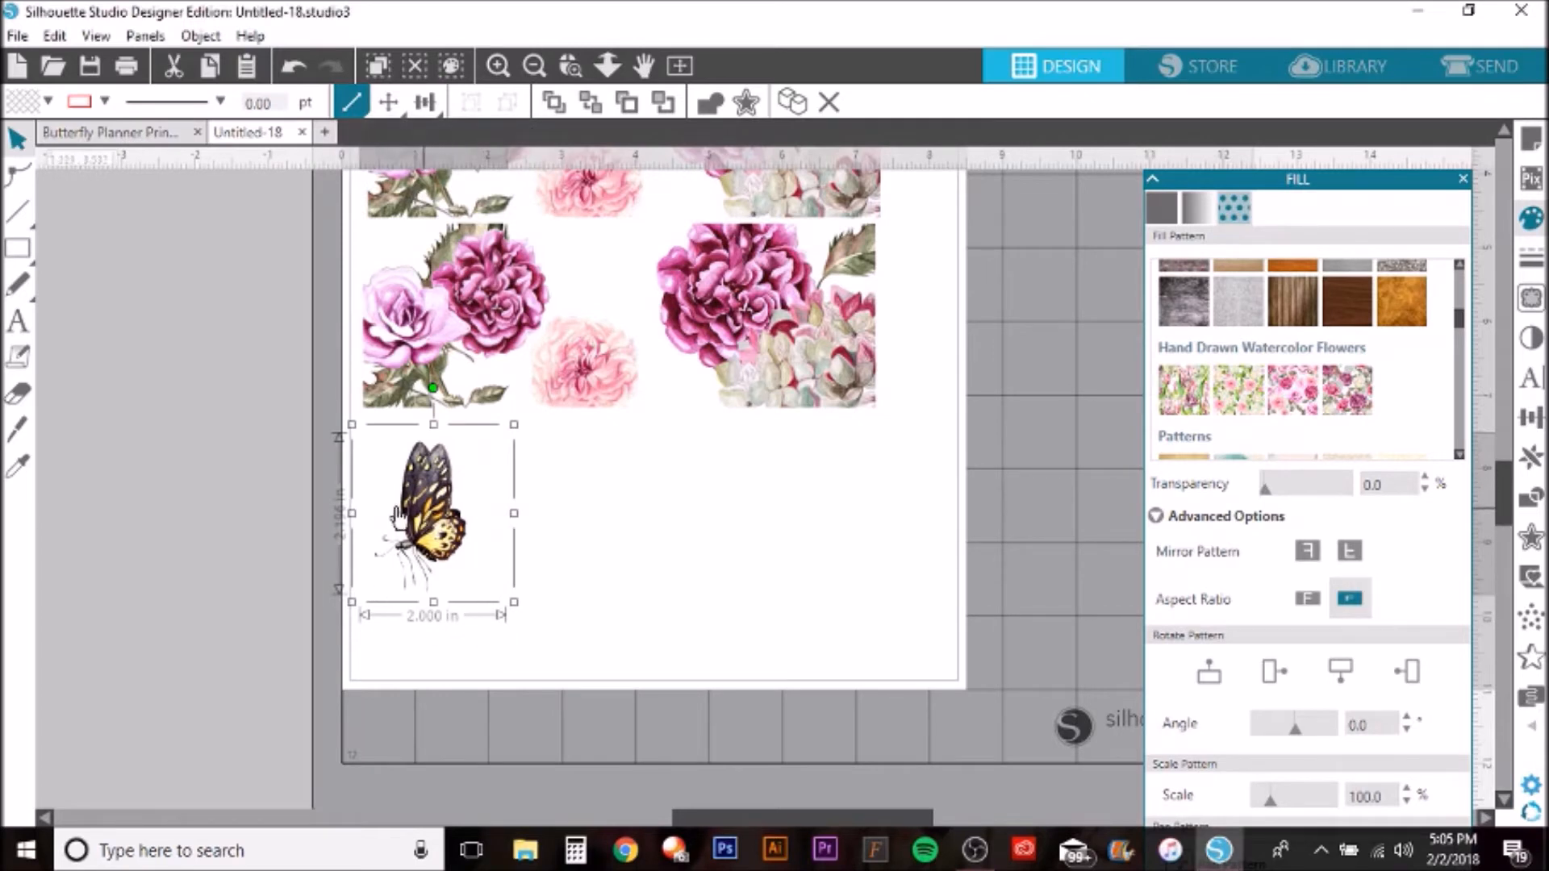
{"action": "left_click", "coordinate": [293, 66]}
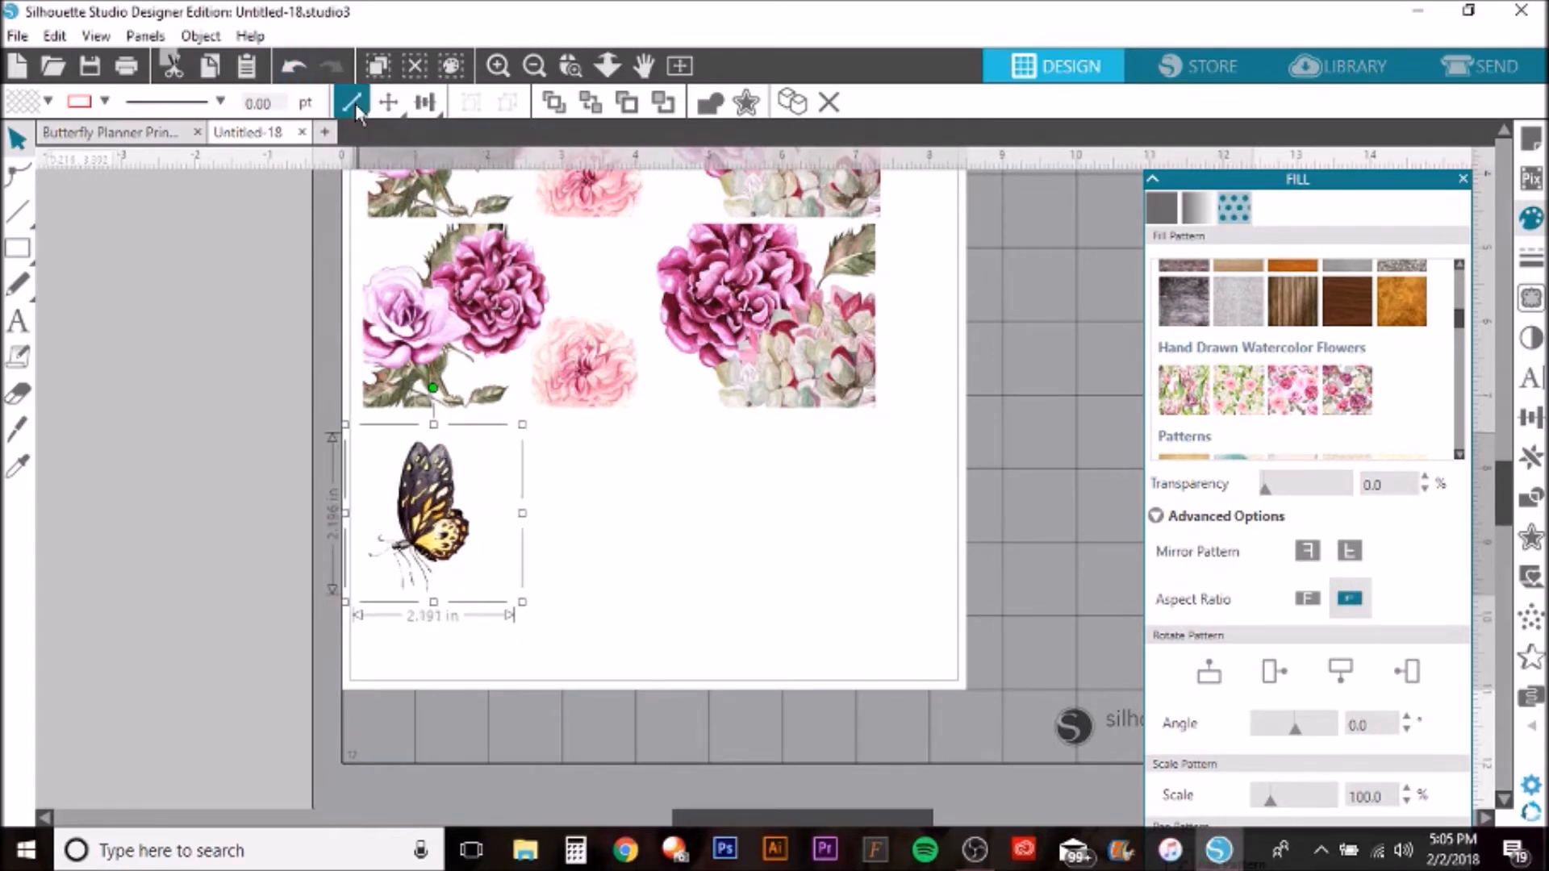
- Lock the butterfly's proportions, set its width to 2 in and place it directly beneath the left end of the lower floral strip
{"action": "mouse_move", "coordinate": [352, 102]}
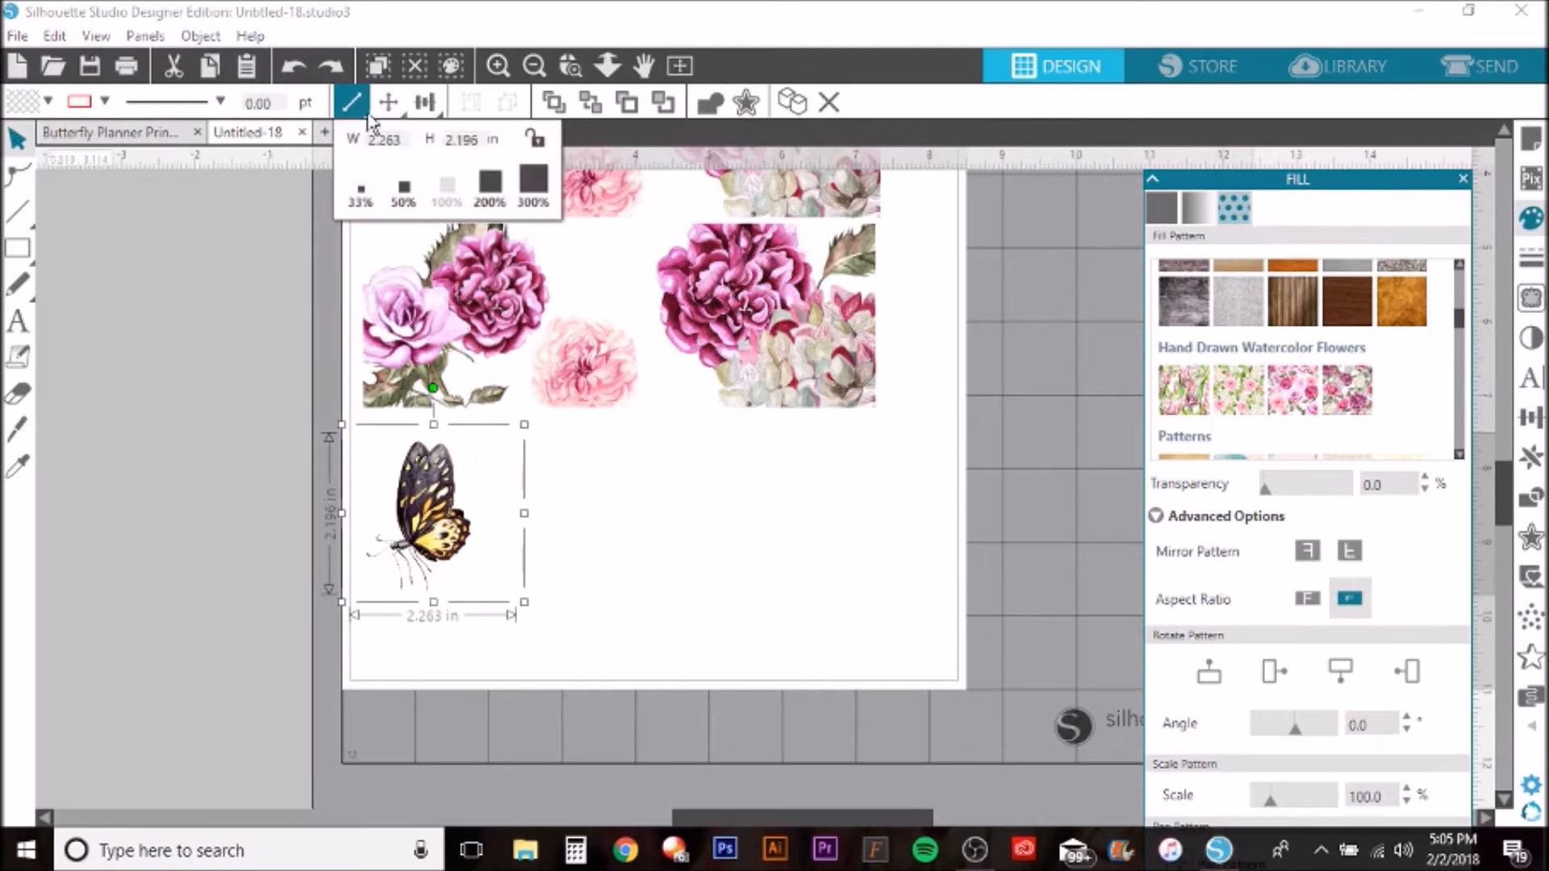
{"action": "left_click_drag", "start_coordinate": [407, 151], "coordinate": [361, 150]}
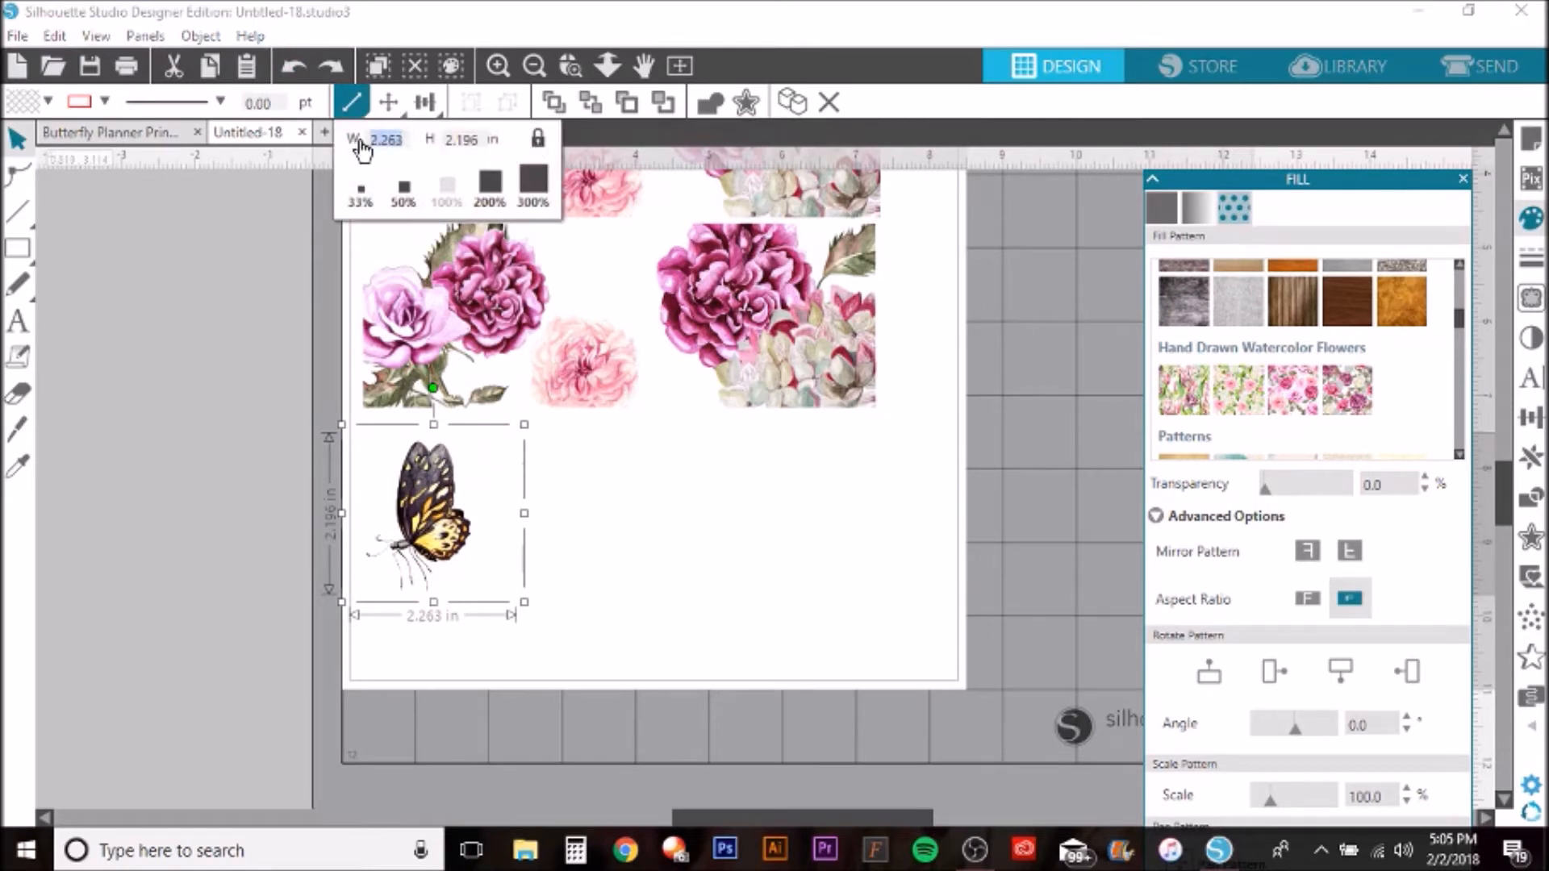
{"action": "key", "text": "Return"}
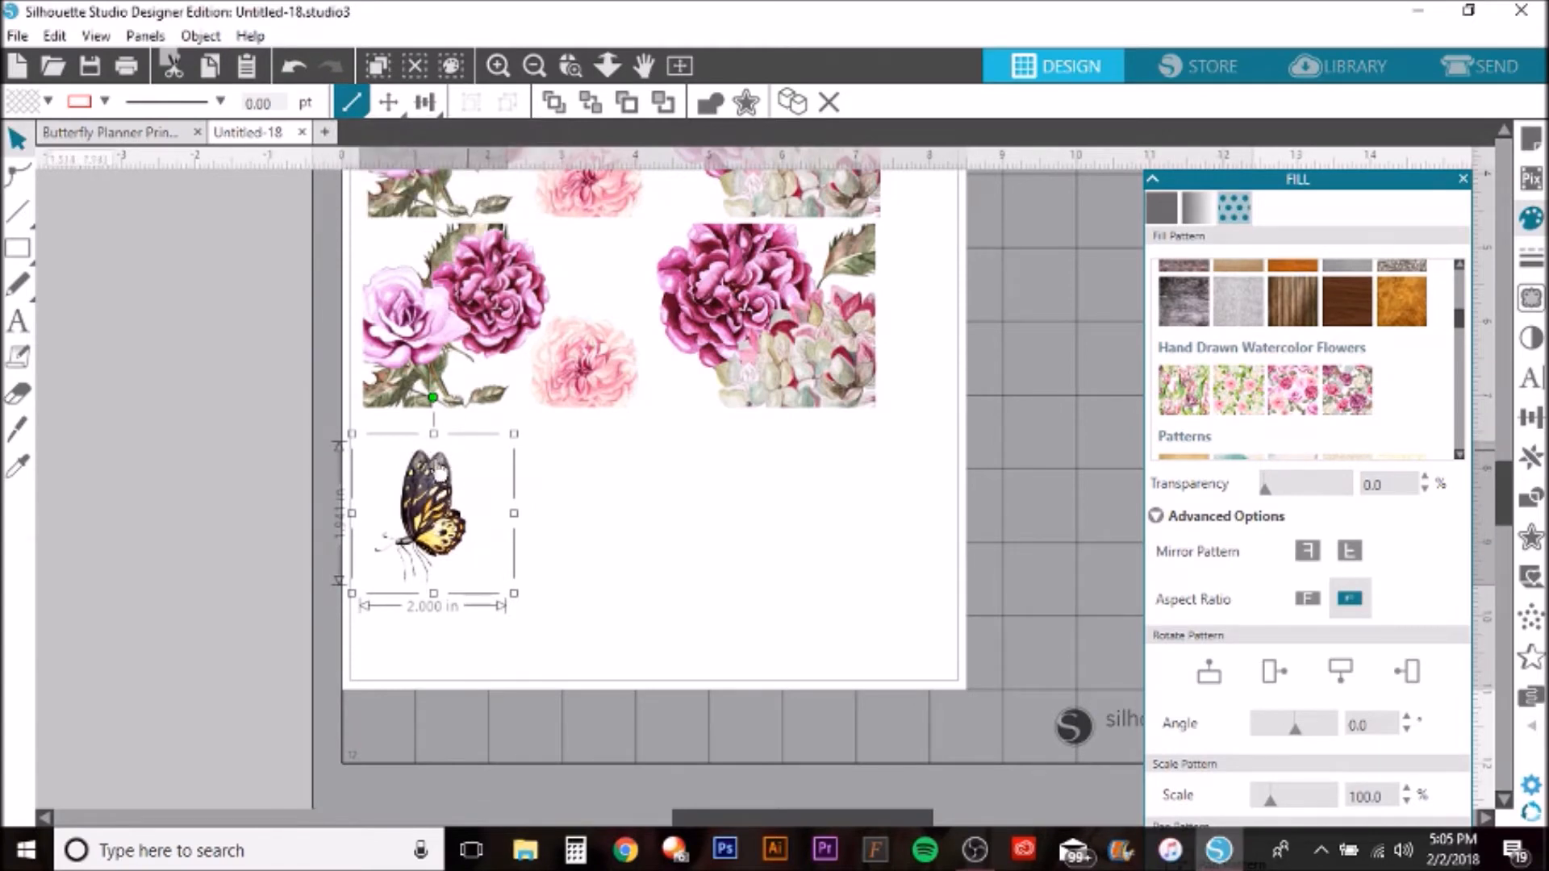
{"action": "left_click_drag", "start_coordinate": [442, 509], "coordinate": [432, 490]}
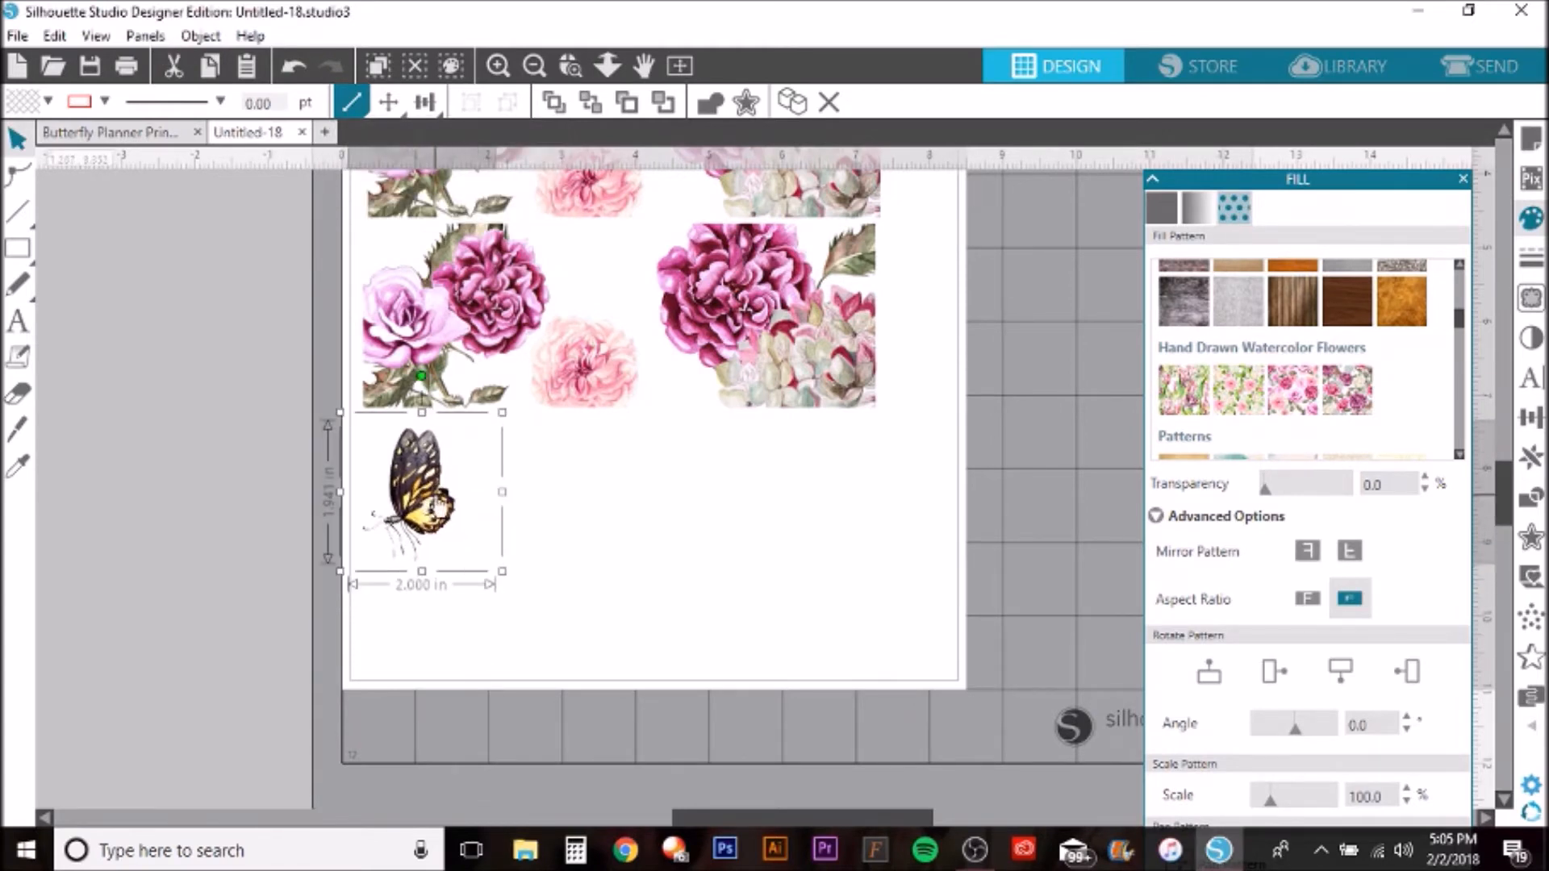
- Merge butterfly 11 from the library's Hand Drawn Watercolor flowers folder into the new document
{"action": "left_click", "coordinate": [687, 500]}
{"action": "left_click", "coordinate": [1344, 66]}
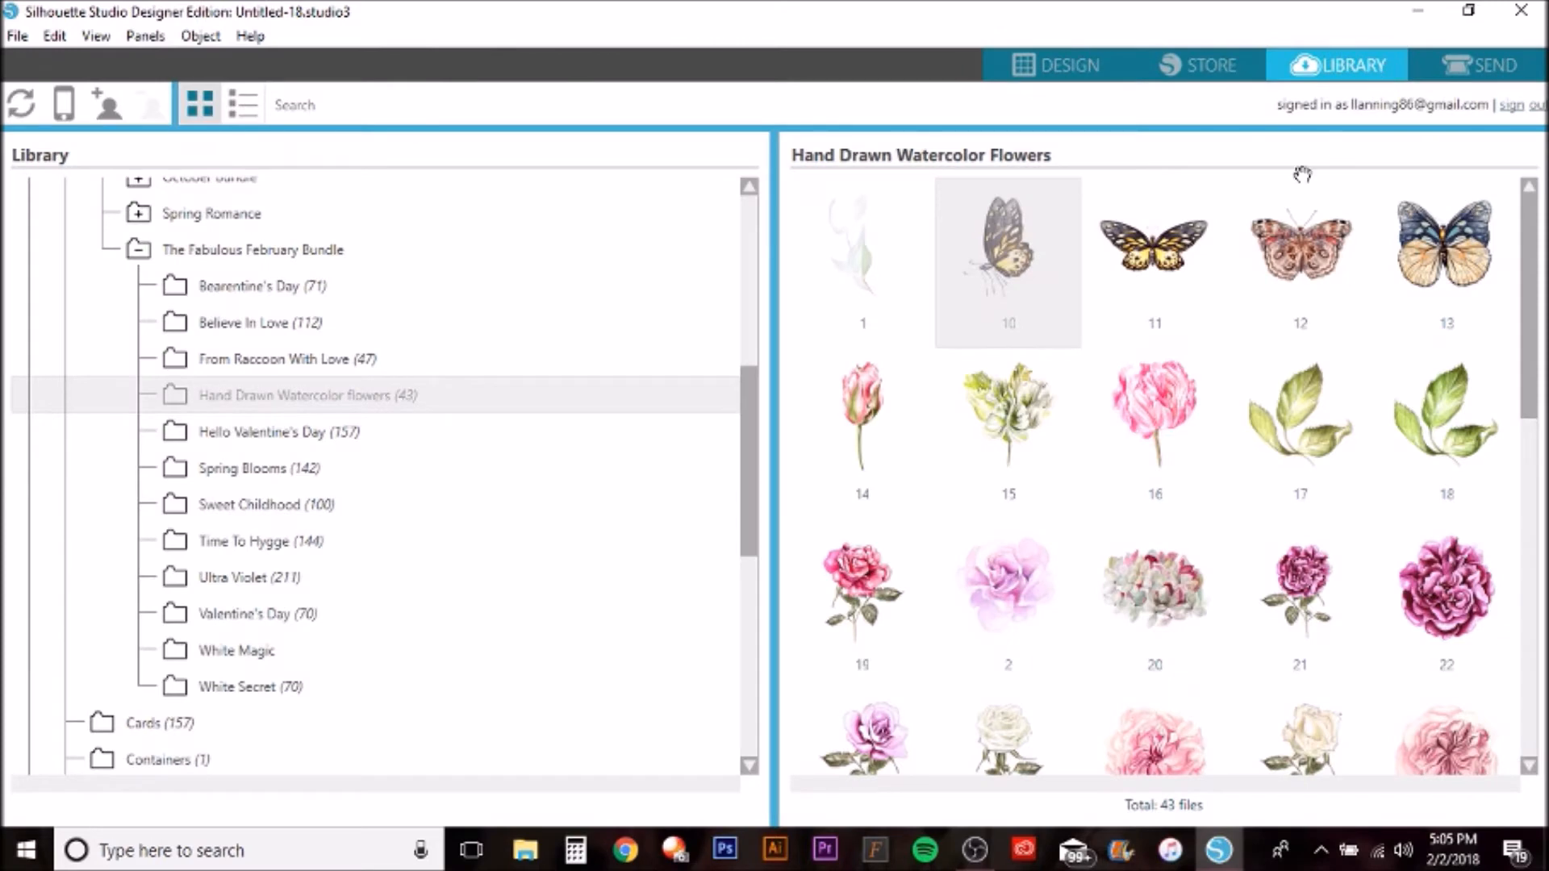
{"action": "right_click", "coordinate": [1170, 259]}
{"action": "left_click", "coordinate": [1206, 293]}
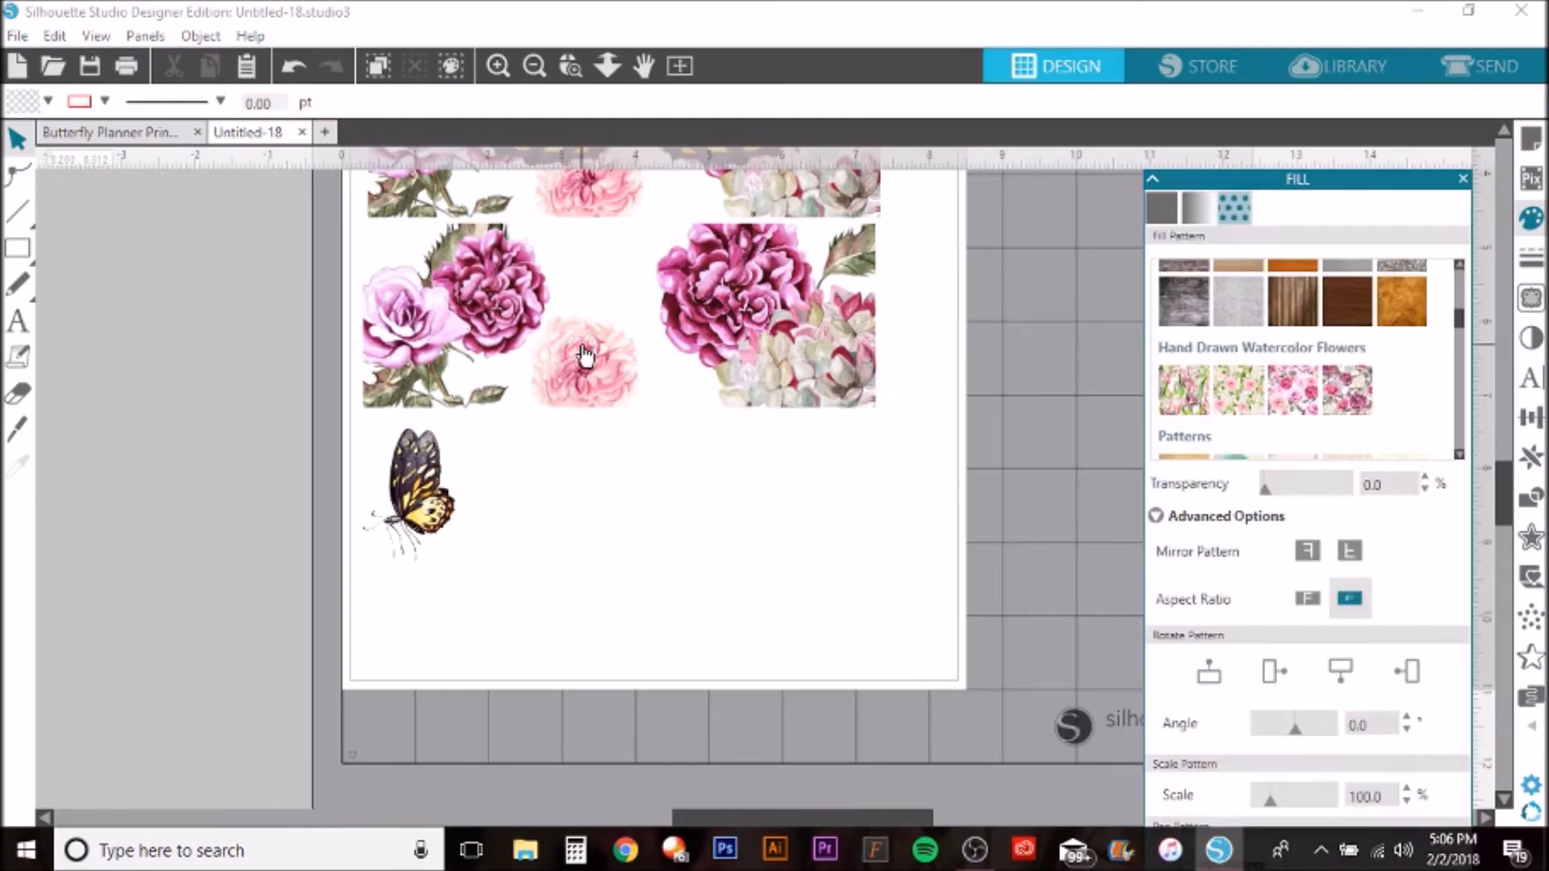
- Scale the open-winged butterfly down to about 3.67 in wide and place it beside the small butterfly under the lower floral strip
{"action": "left_click_drag", "start_coordinate": [1504, 489], "coordinate": [1501, 447]}
{"action": "left_click_drag", "start_coordinate": [740, 370], "coordinate": [716, 809]}
{"action": "scroll", "coordinate": [726, 686], "scroll_direction": "down", "scroll_amount": 3}
{"action": "left_click_drag", "start_coordinate": [821, 529], "coordinate": [900, 496]}
{"action": "left_click_drag", "start_coordinate": [1014, 367], "coordinate": [682, 511]}
{"action": "left_click_drag", "start_coordinate": [537, 601], "coordinate": [623, 523]}
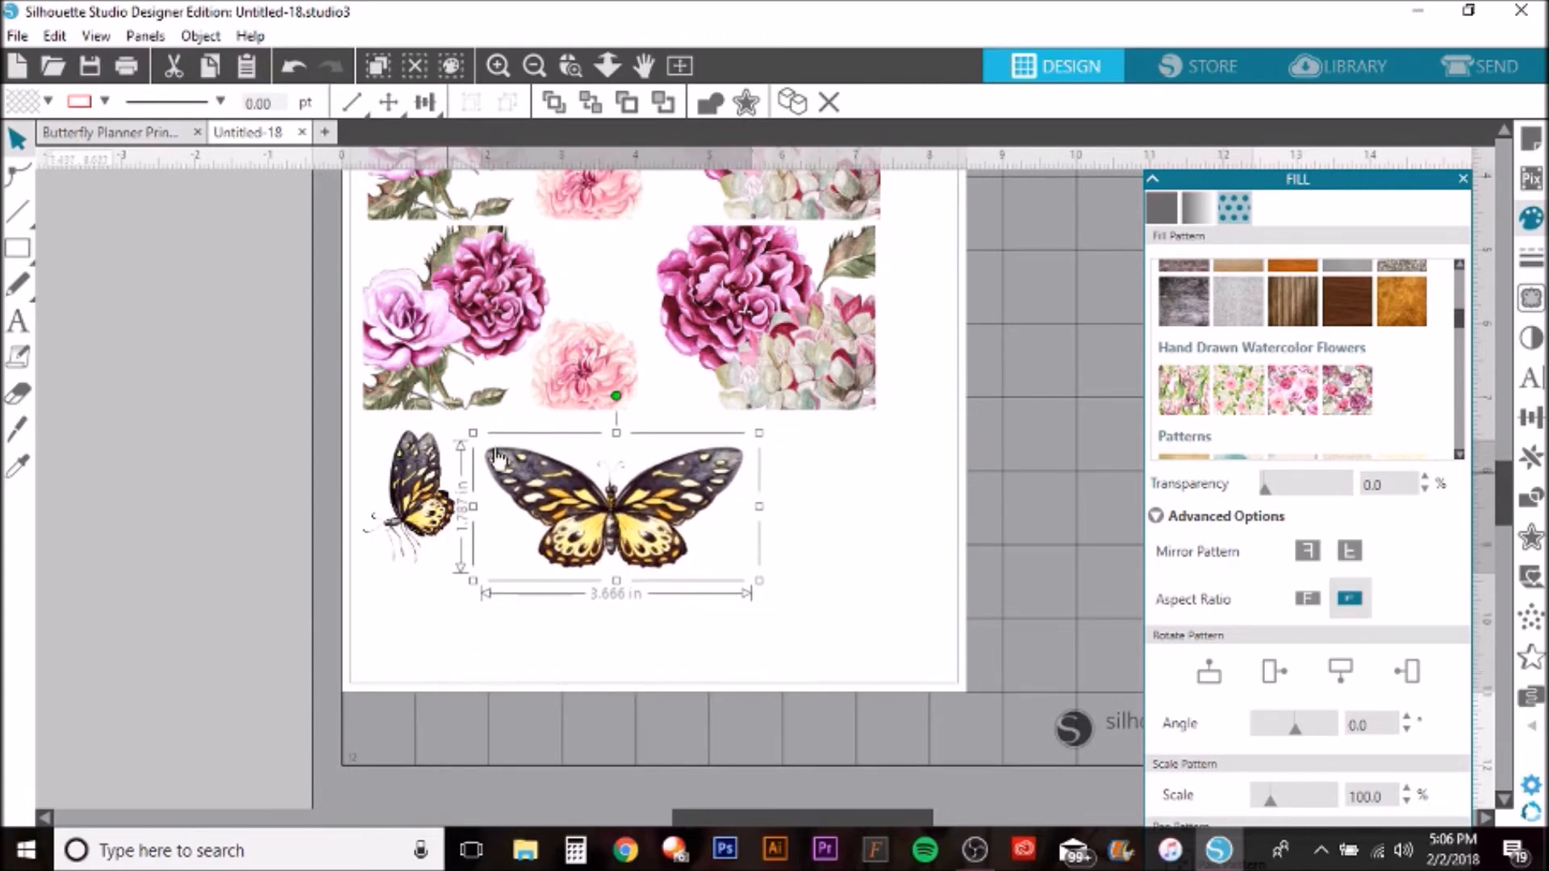
- View the whole page of the Butterfly Planner printable to examine how its butterflies are arranged
{"action": "left_click", "coordinate": [105, 135]}
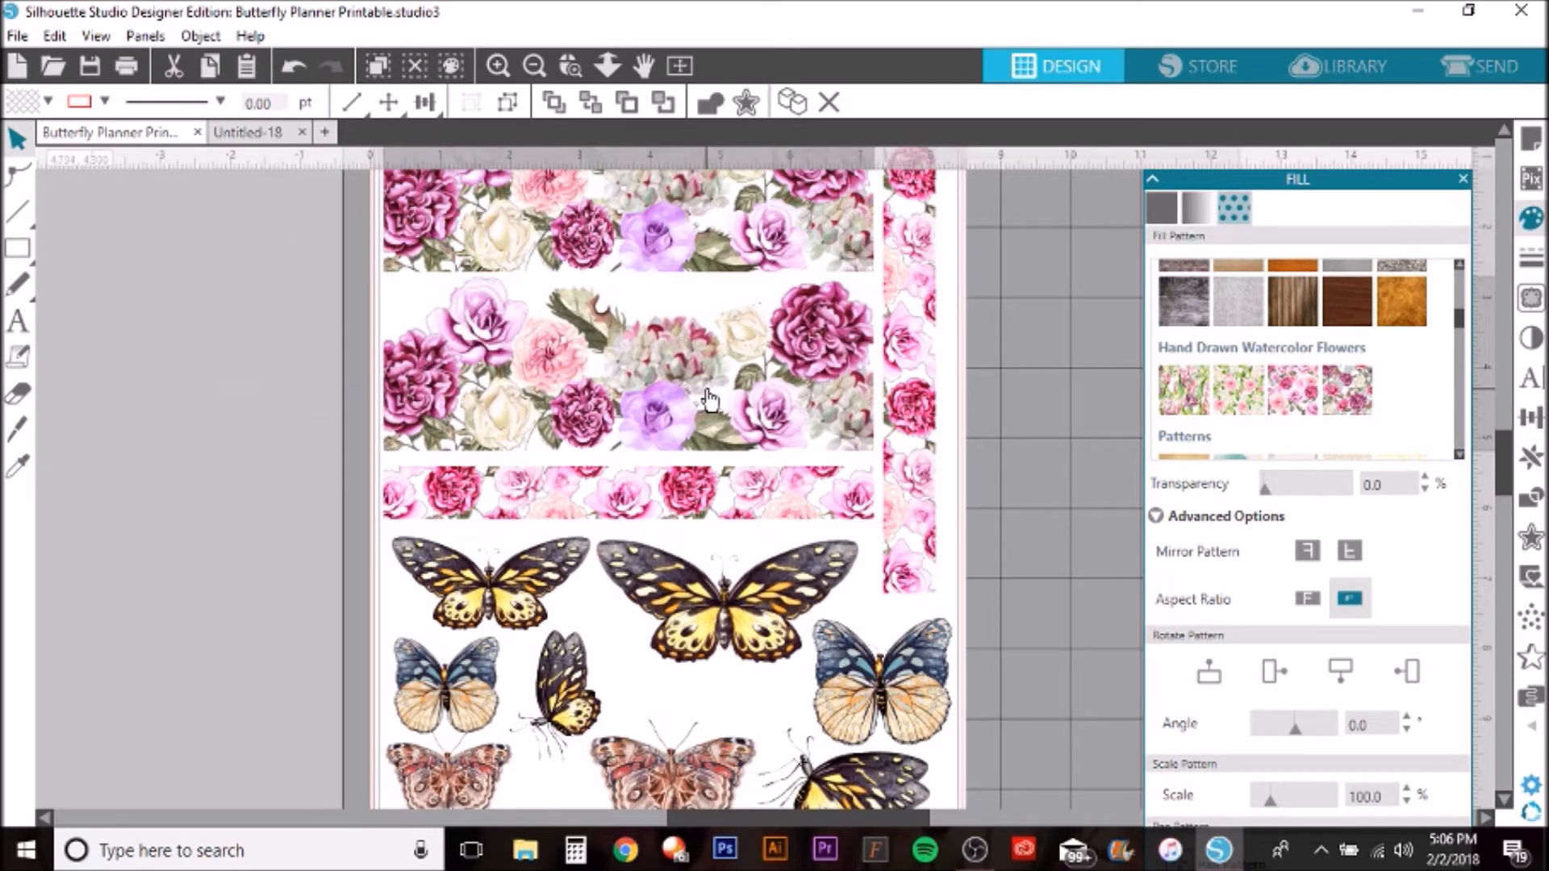
{"action": "key", "text": "Up"}
{"action": "key", "text": "Escape"}
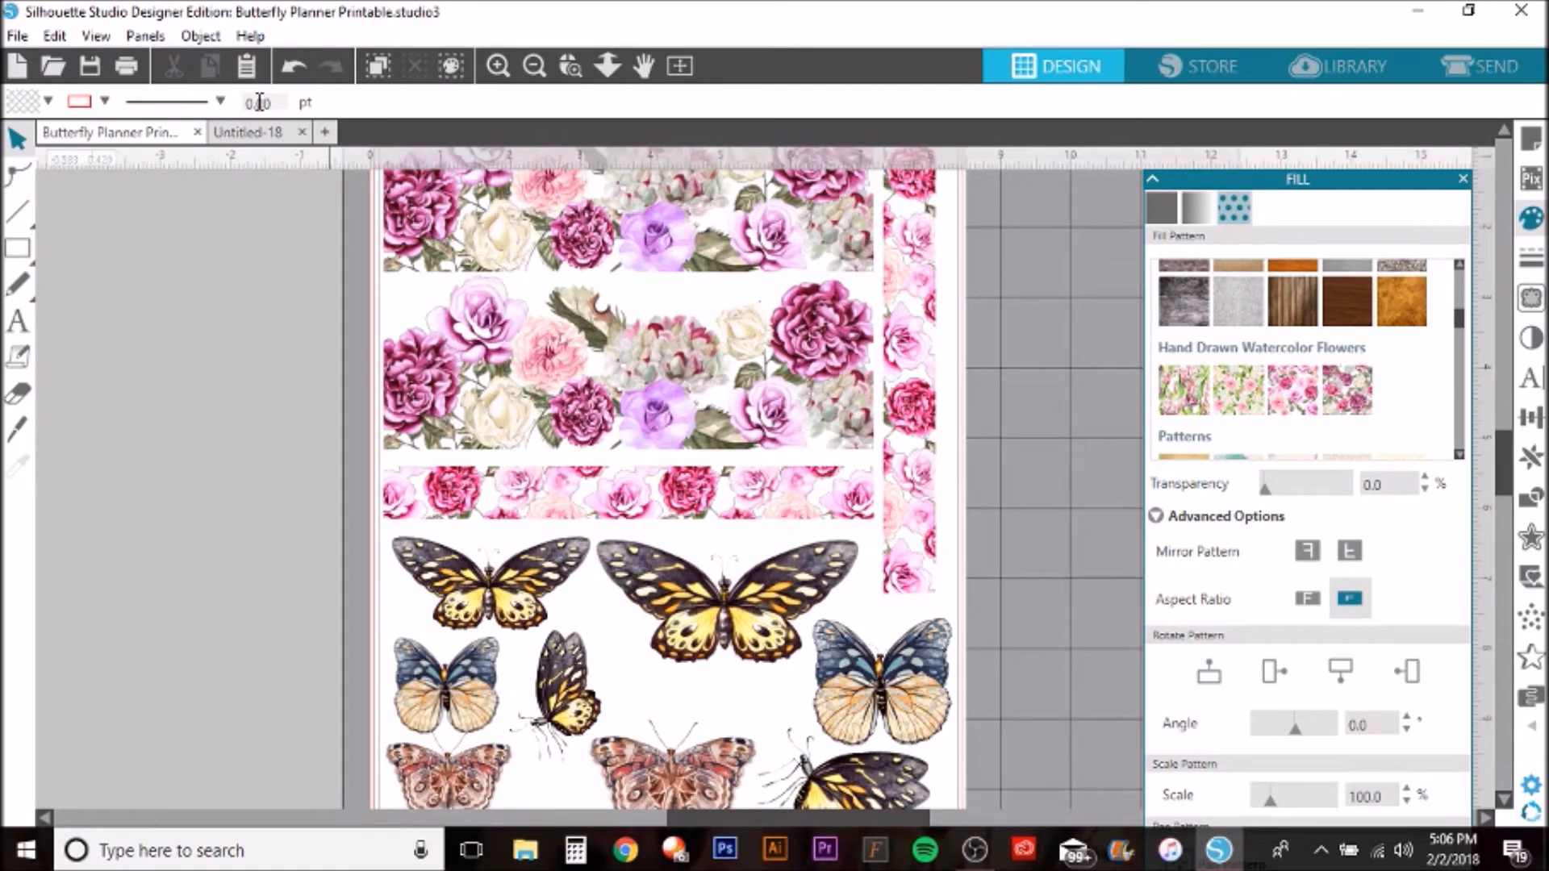
{"action": "left_click", "coordinate": [534, 65]}
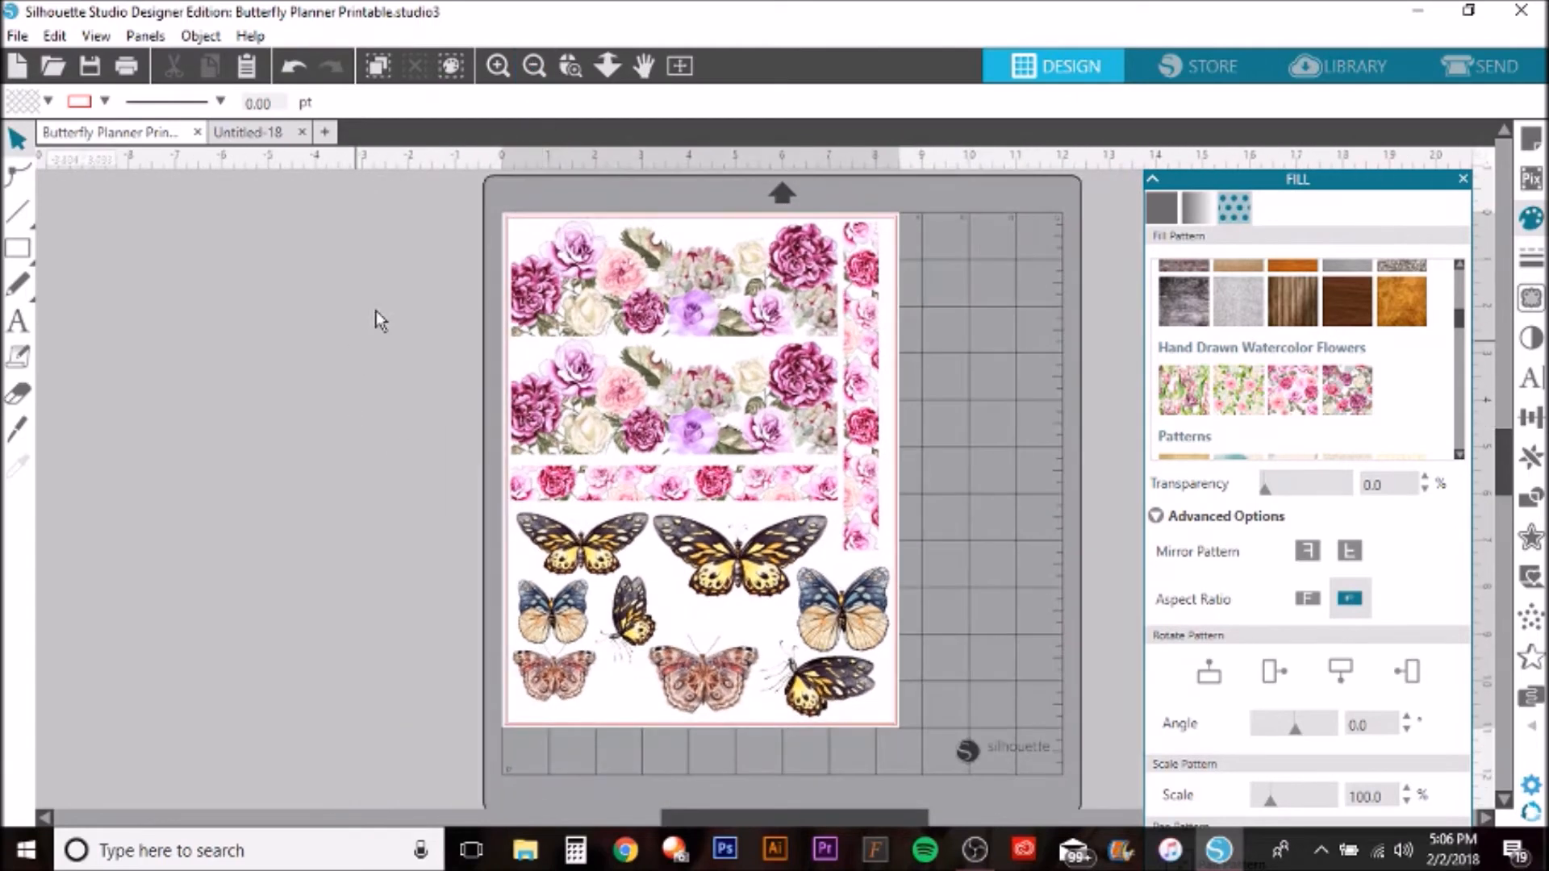